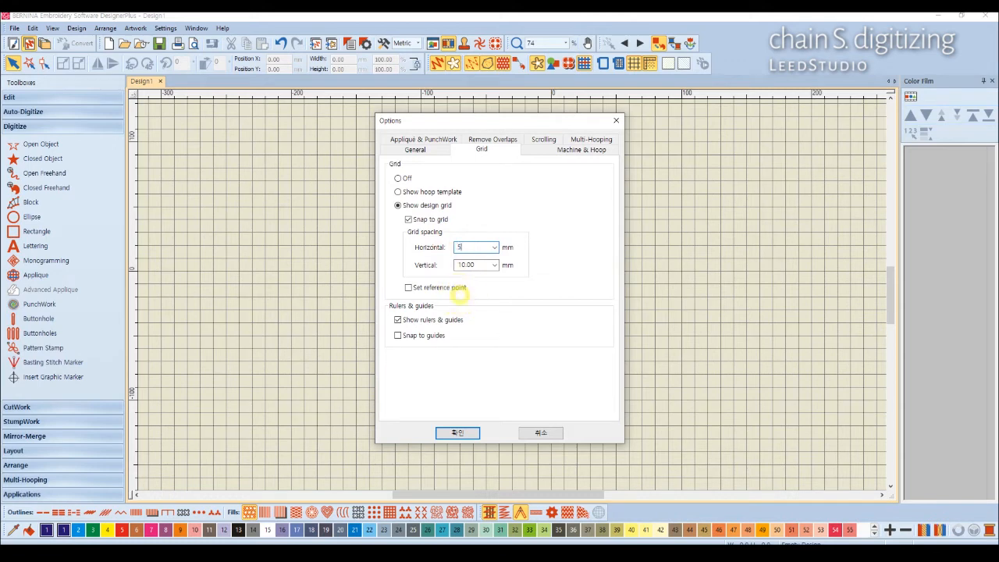
# Step: Set the design grid's vertical spacing to 0.5 mm and apply the grid options
pyautogui.doubleClick(481, 266)
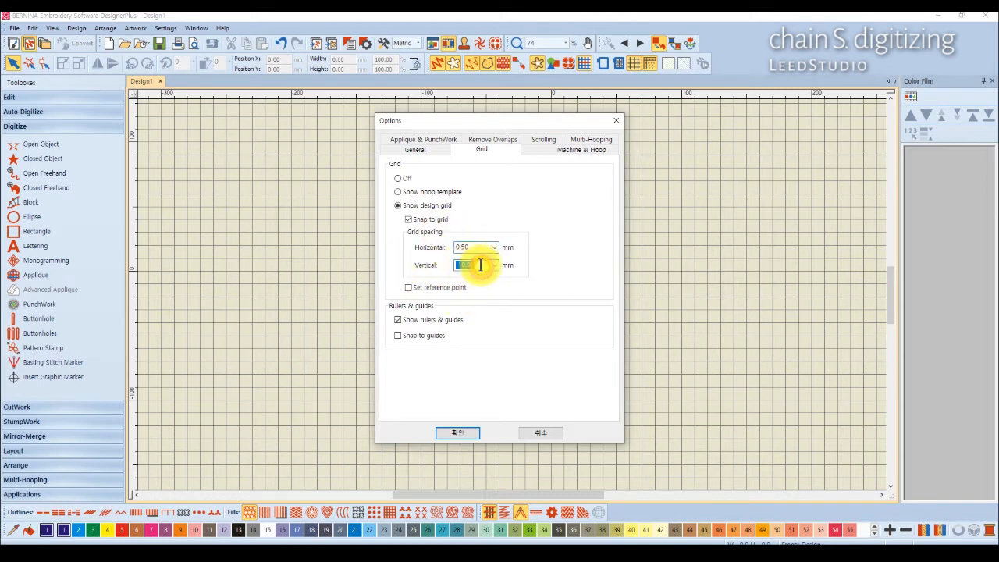
pyautogui.write('.5')
pyautogui.click(467, 432)
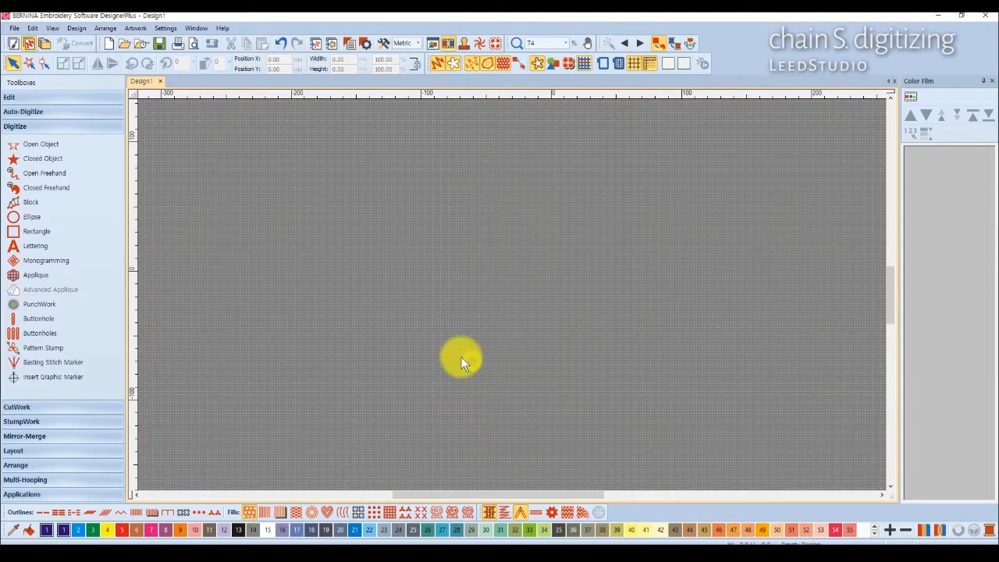
# Step: Digitize a diamond about 4 mm wide and 2 mm high as an open object, starting and closing at its left corner
pyautogui.scroll(11, 512, 294)
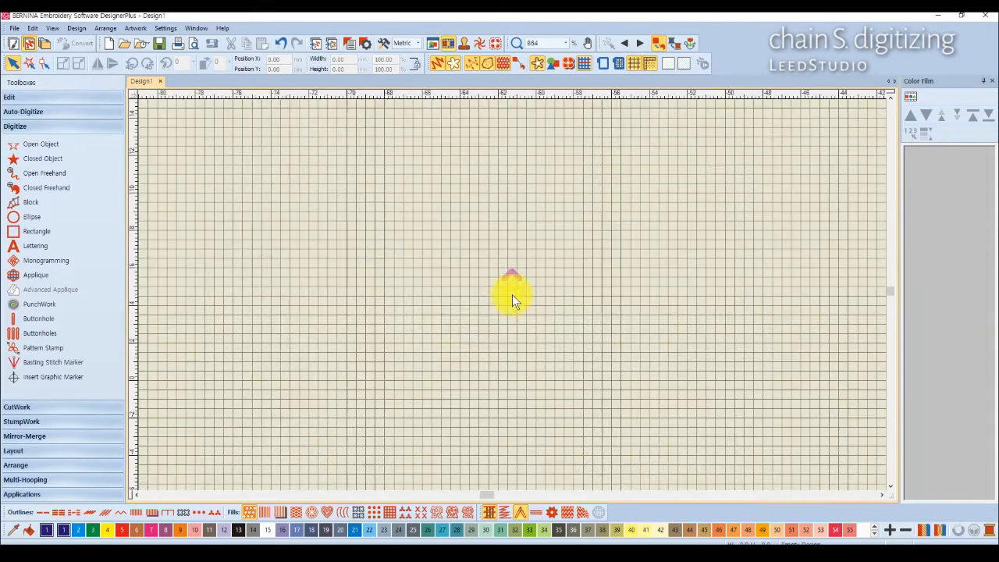
pyautogui.scroll(2, 512, 295)
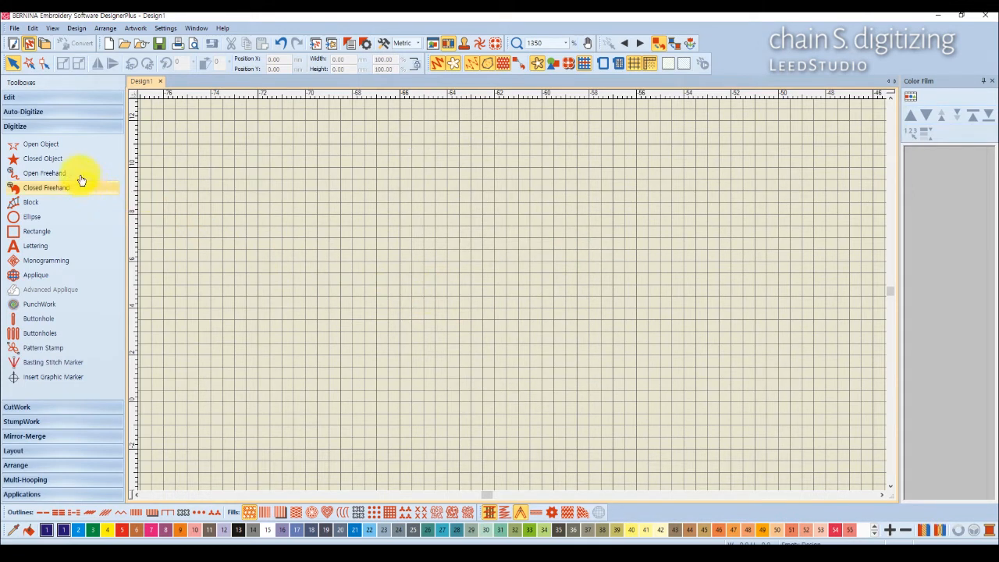
pyautogui.click(52, 145)
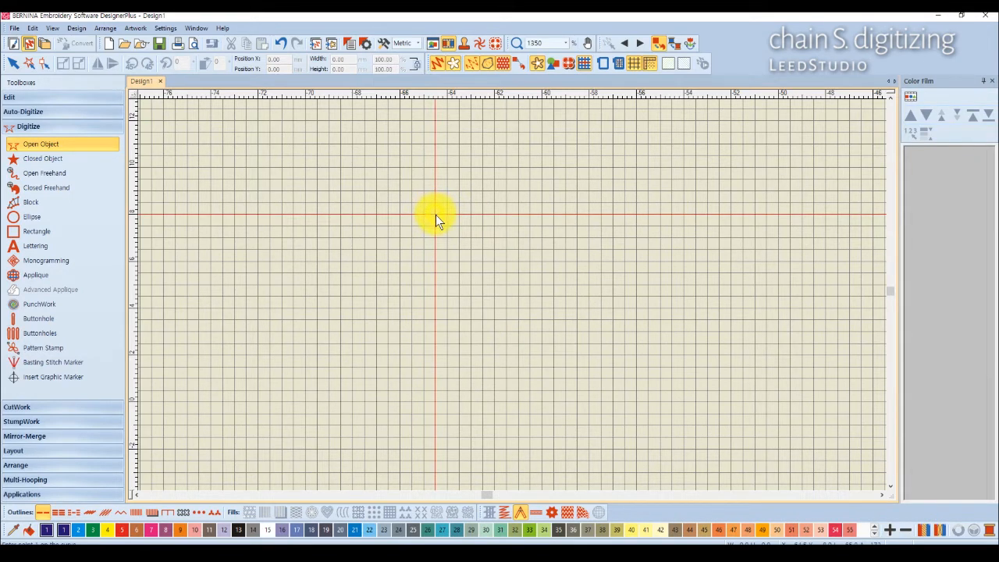
pyautogui.click(435, 215)
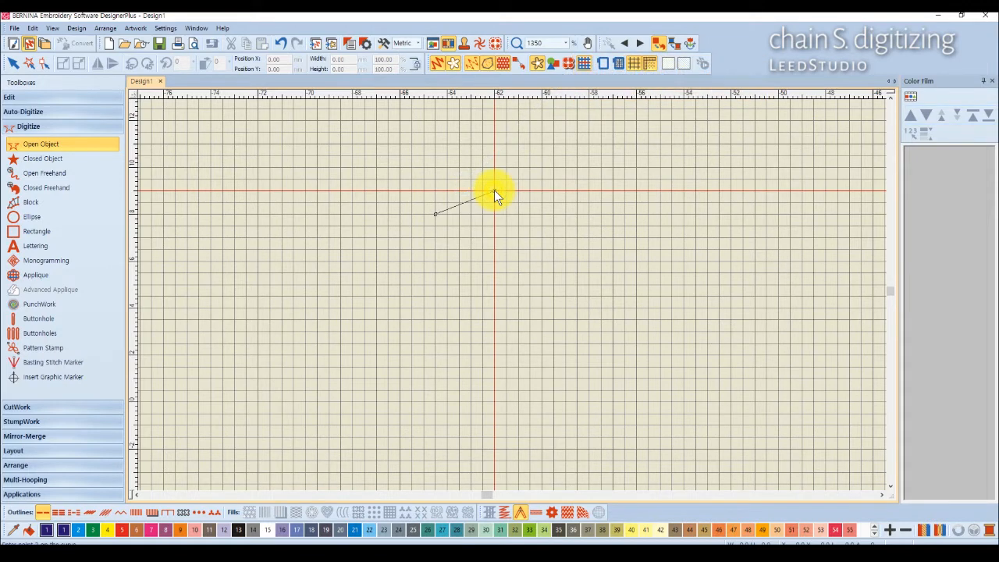
pyautogui.click(494, 190)
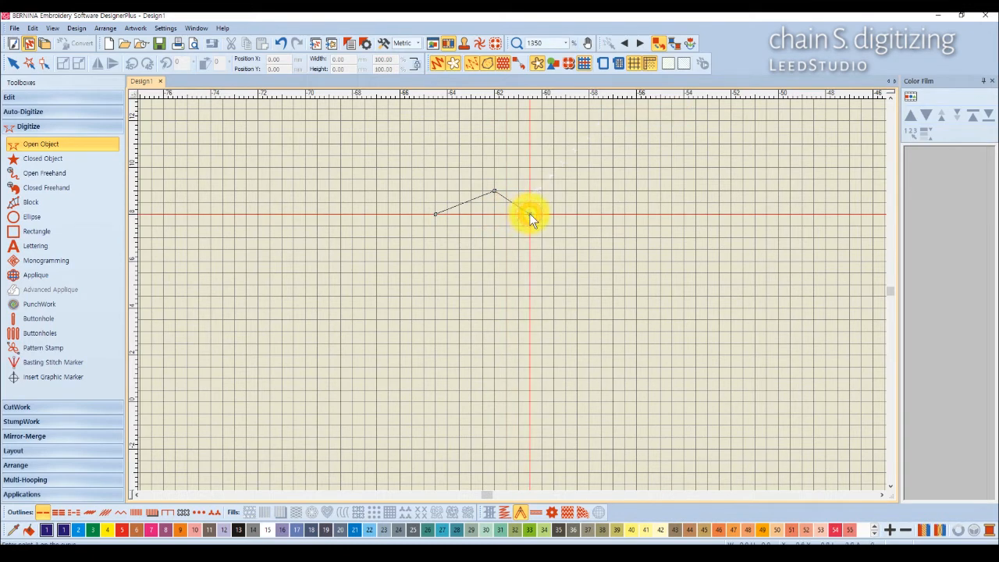
pyautogui.click(529, 214)
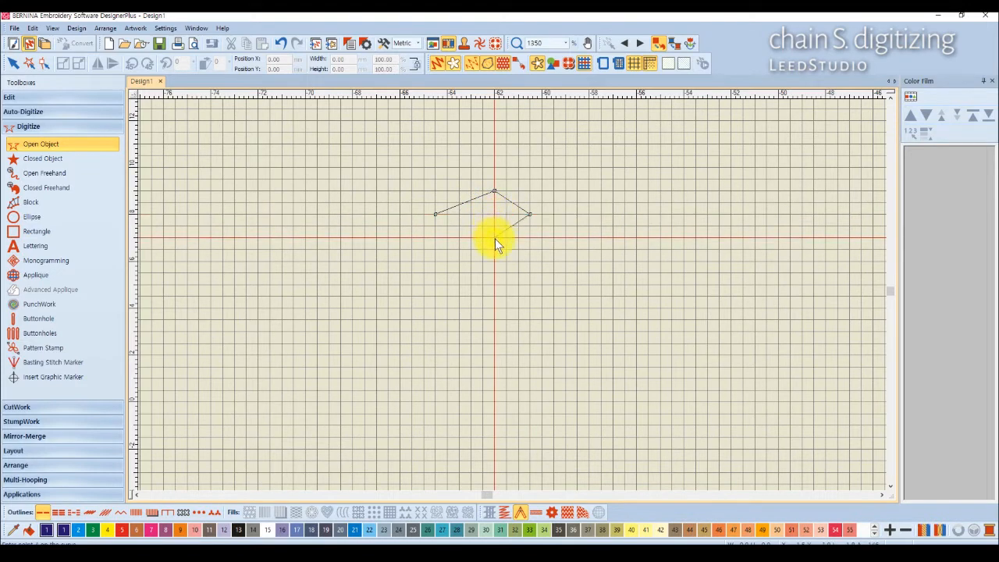
pyautogui.click(495, 237)
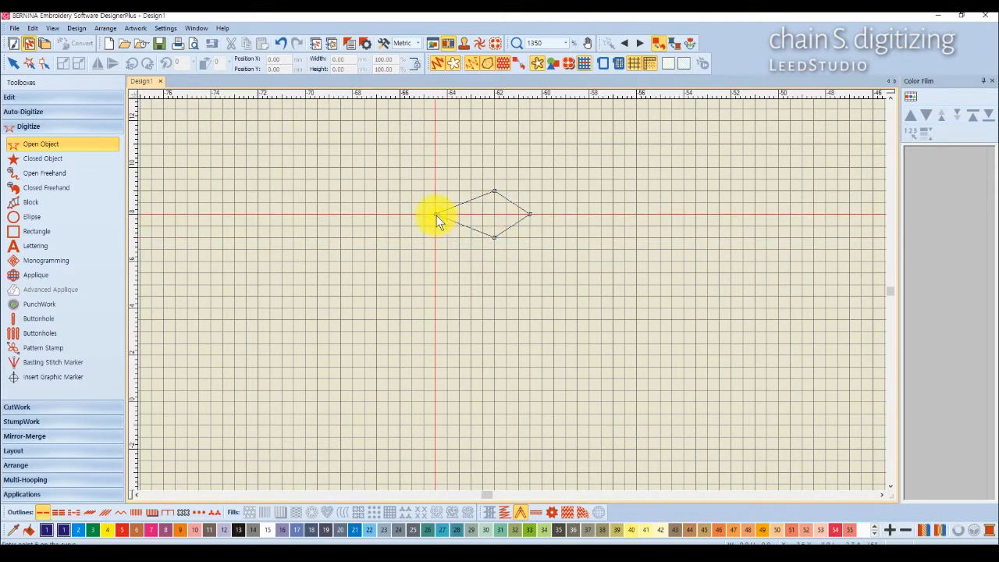
pyautogui.click(437, 215)
# Step: Retrace the diamond twice more, continue over the top to the right corner, and finish with a short horizontal line running inward
pyautogui.click(495, 192)
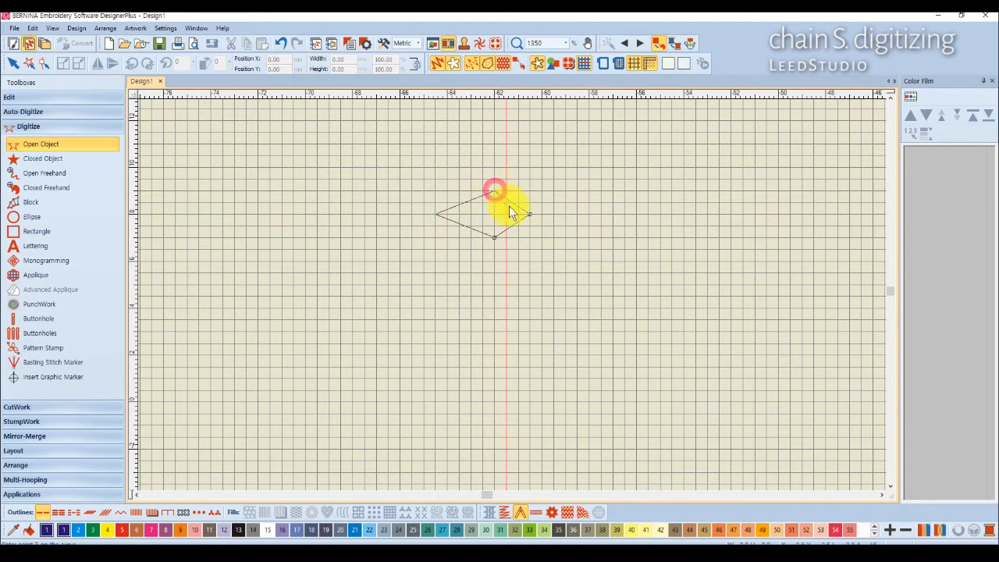
pyautogui.click(530, 215)
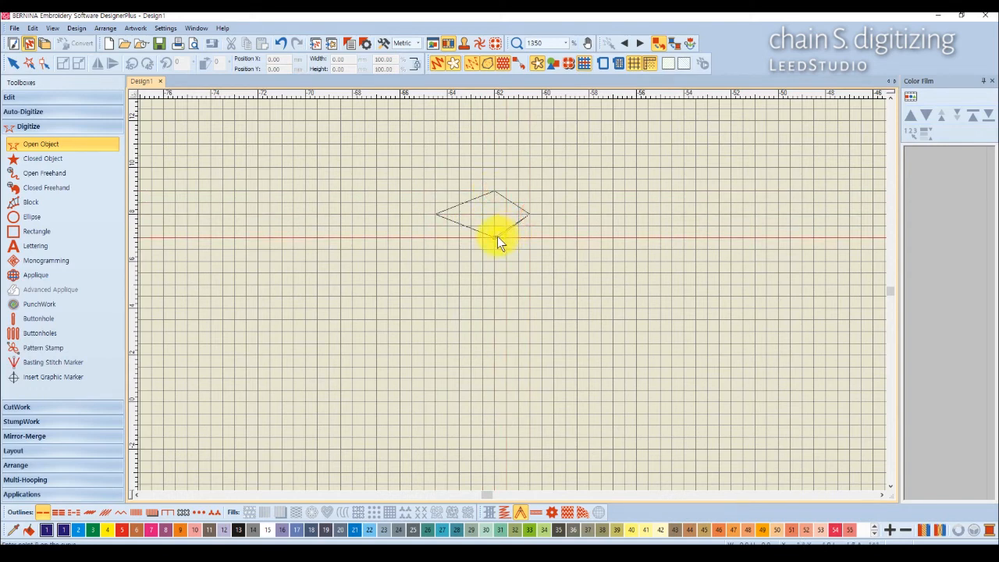
pyautogui.click(495, 237)
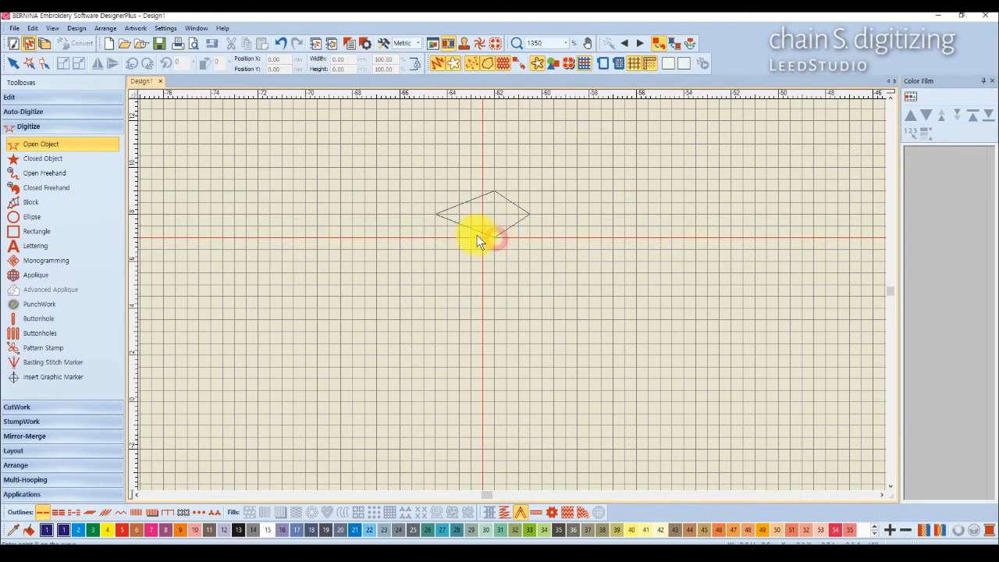
pyautogui.click(436, 215)
pyautogui.click(494, 192)
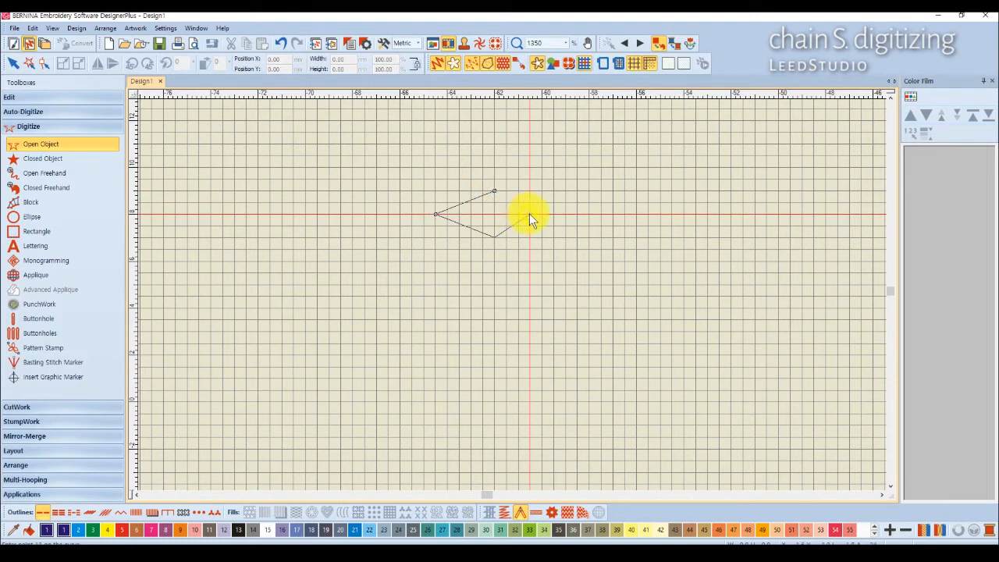
pyautogui.click(529, 215)
pyautogui.click(495, 237)
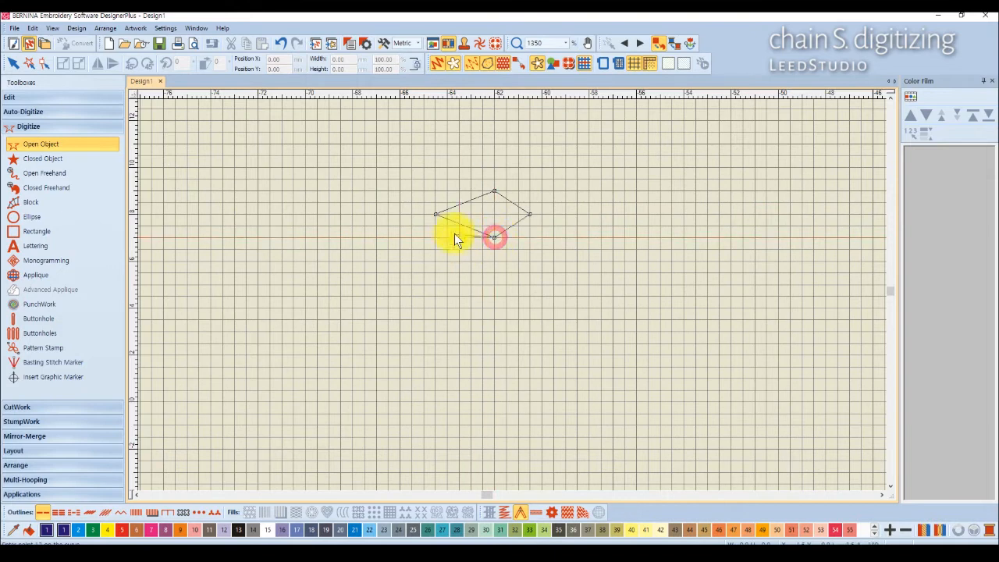
pyautogui.click(435, 213)
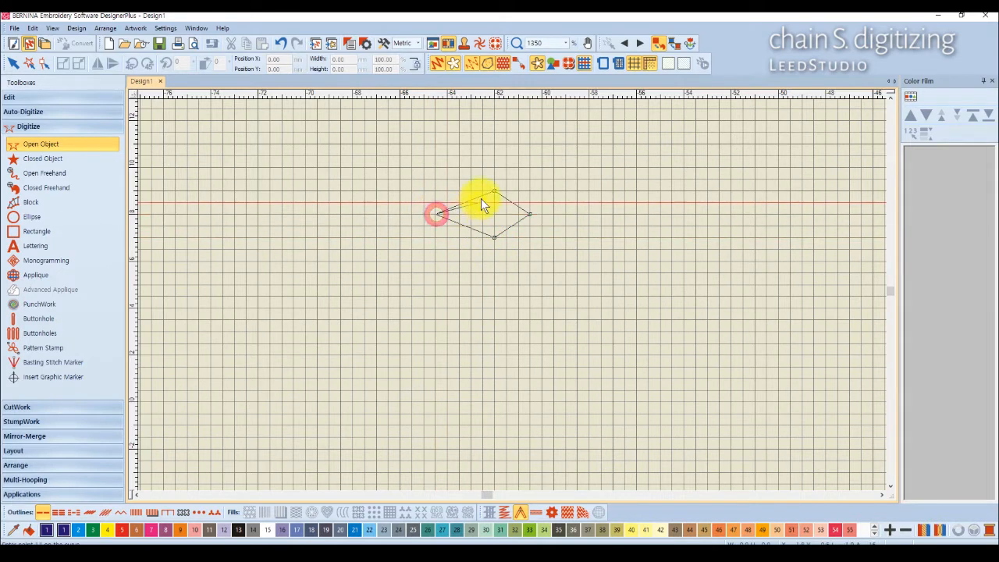
pyautogui.click(494, 191)
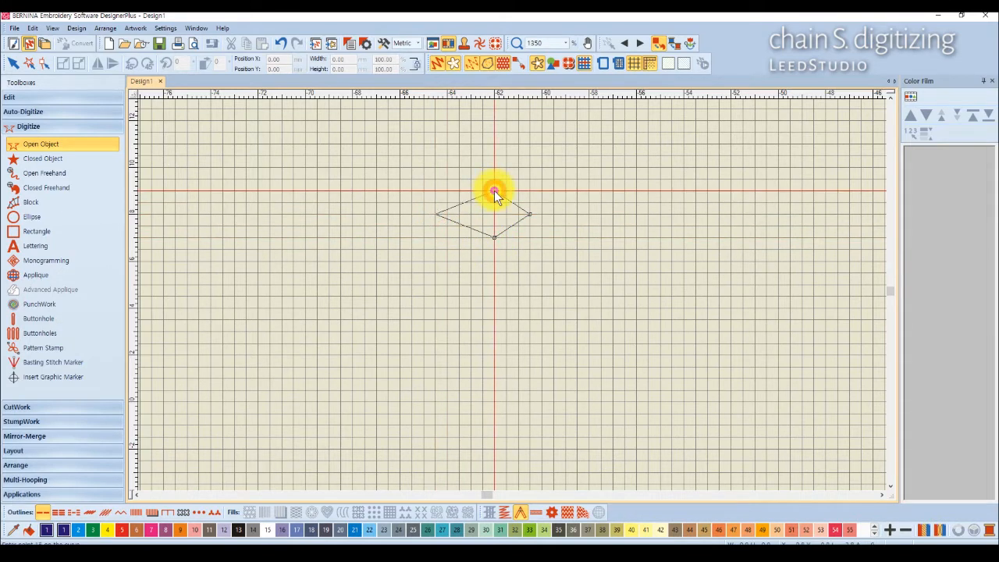
pyautogui.click(530, 214)
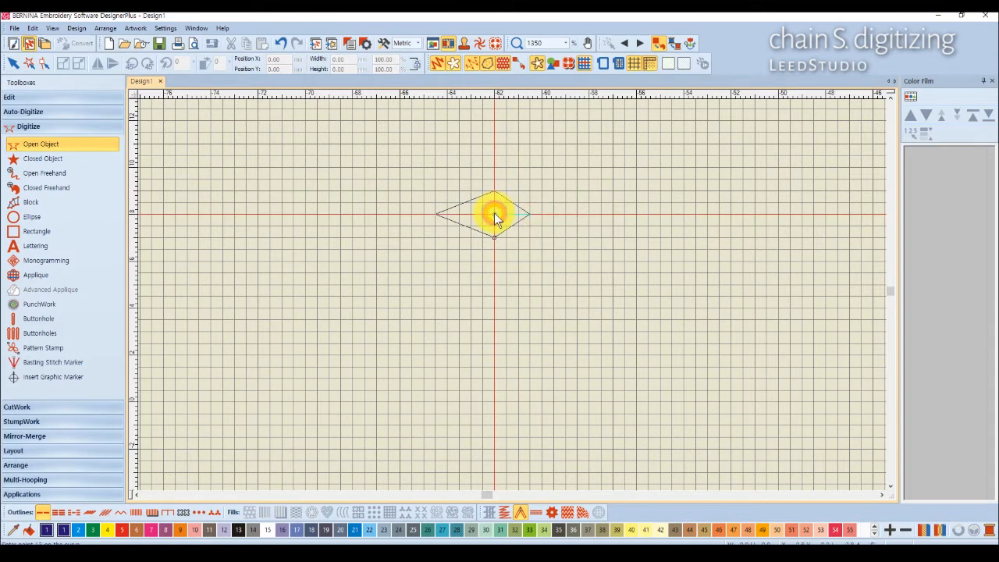
pyautogui.press('Return')
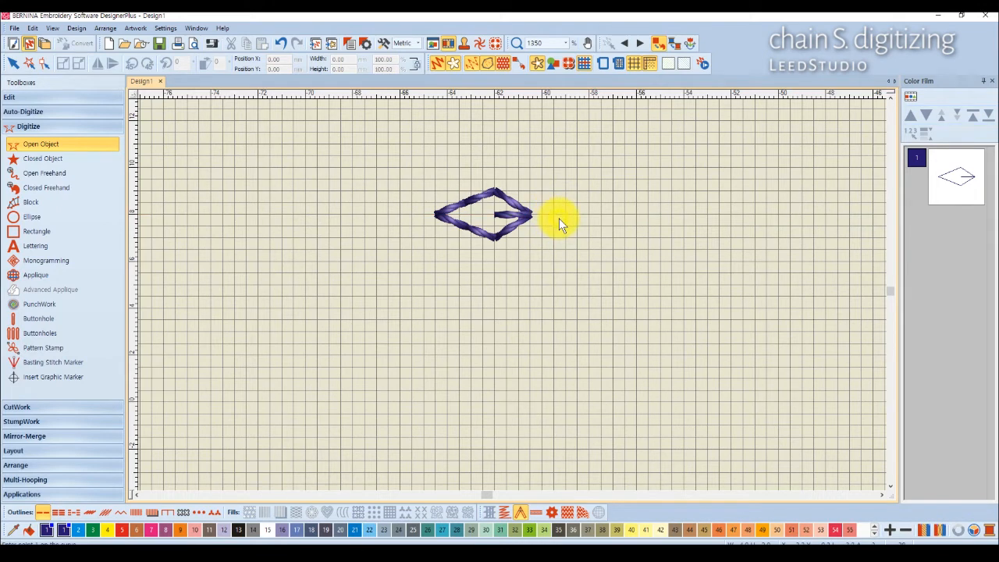
# Step: Set the diamond's single outline stitch length to 4 mm in its object properties
pyautogui.click(15, 66)
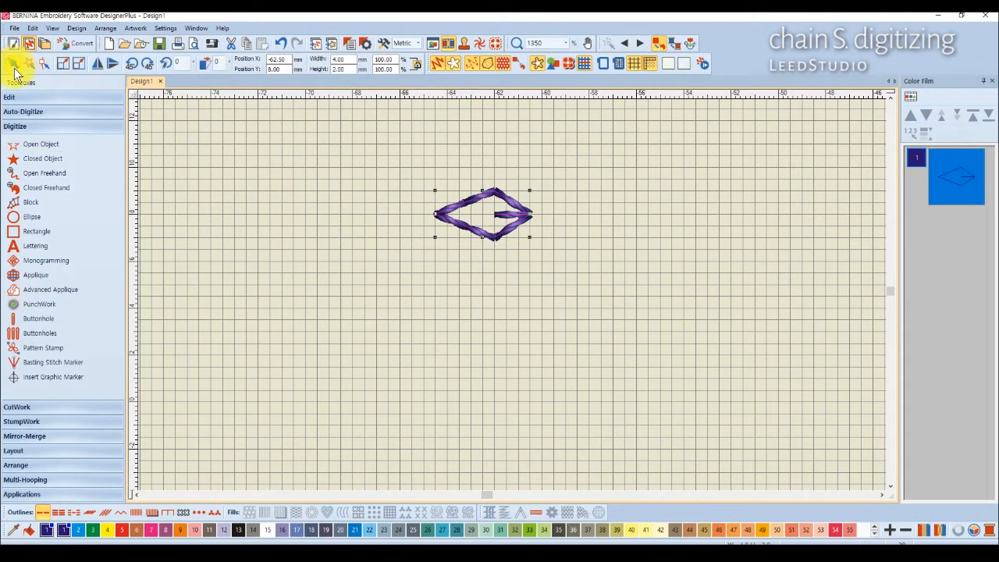
pyautogui.click(353, 44)
pyautogui.moveTo(471, 147); pyautogui.dragTo(672, 116)
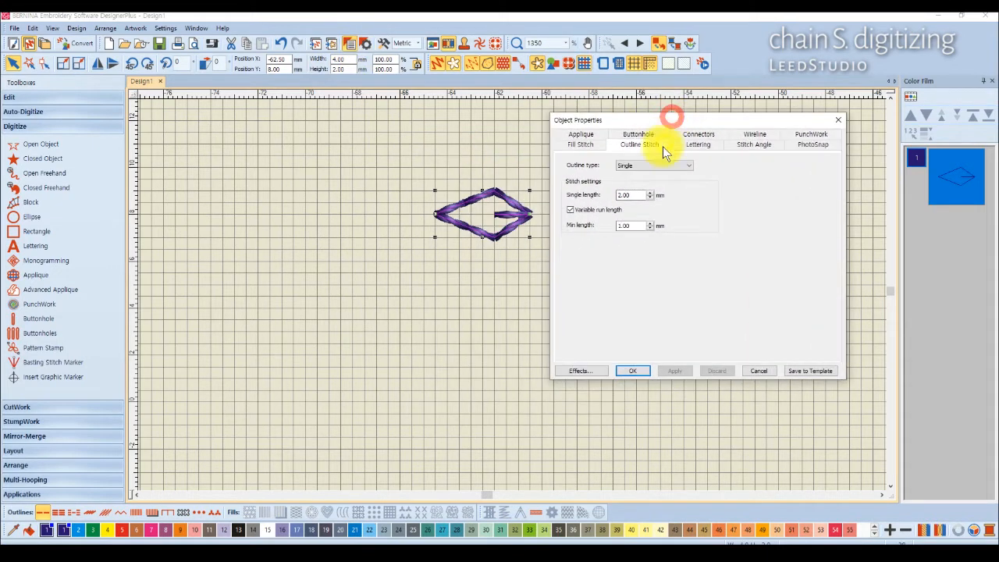
pyautogui.doubleClick(620, 195)
pyautogui.write('4')
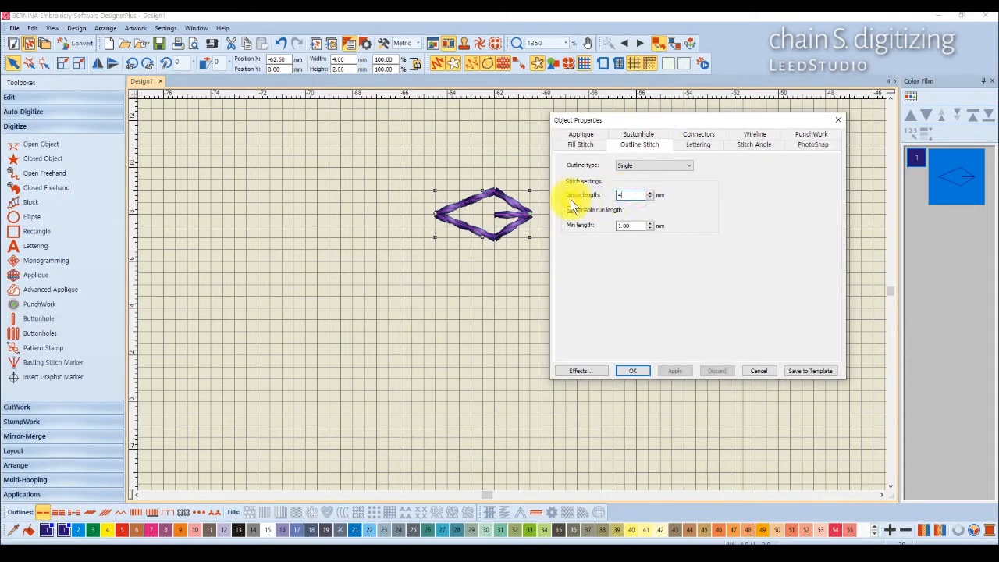
pyautogui.click(633, 371)
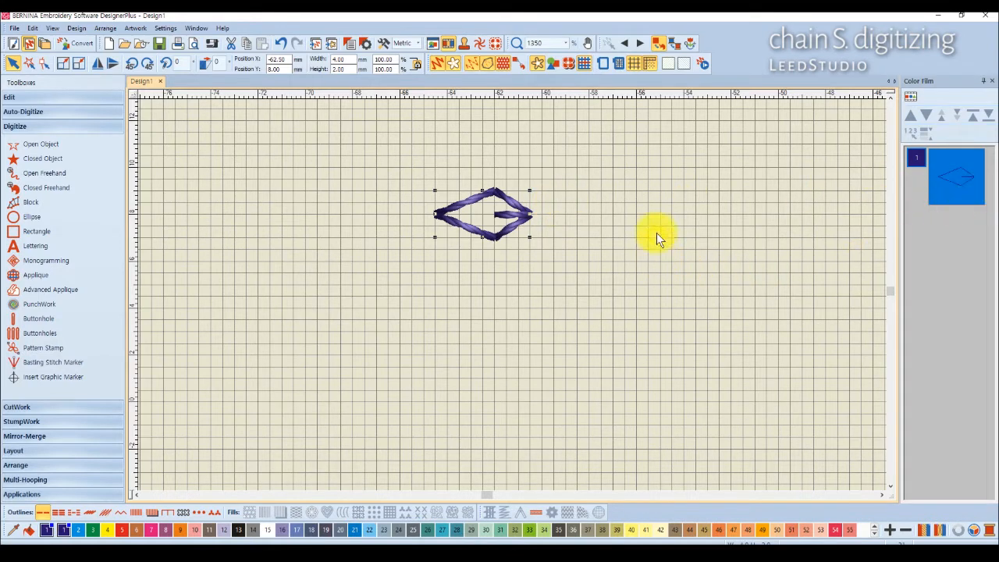
# Step: Create a pattern from the selected diamond in the pattern set lee, naming it c-1
pyautogui.click(171, 30)
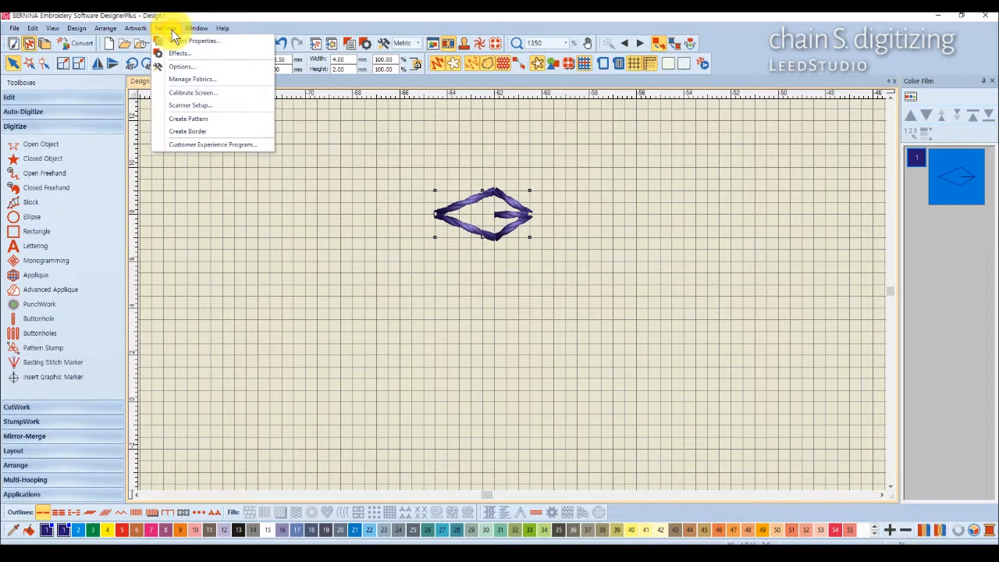
pyautogui.click(197, 119)
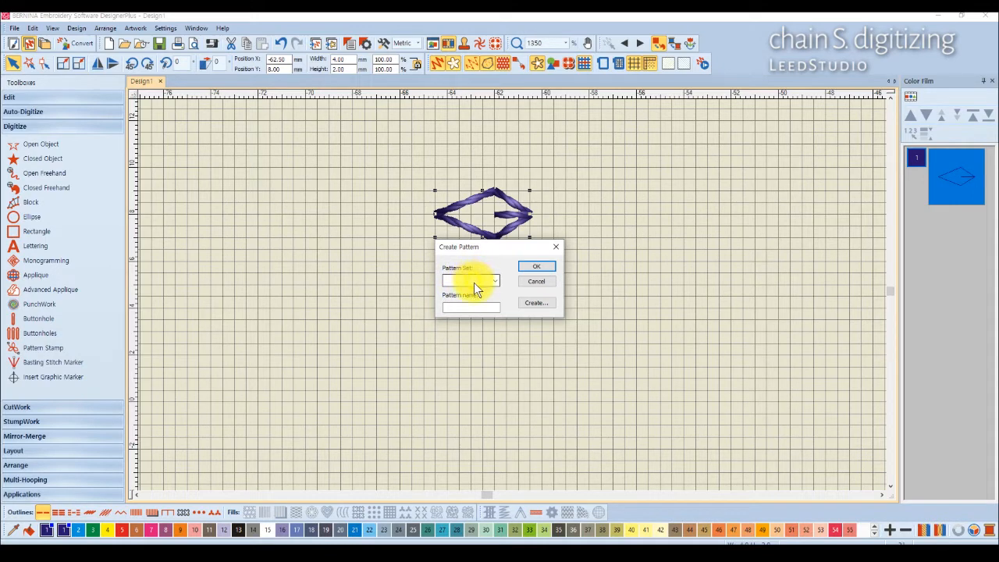
pyautogui.click(525, 304)
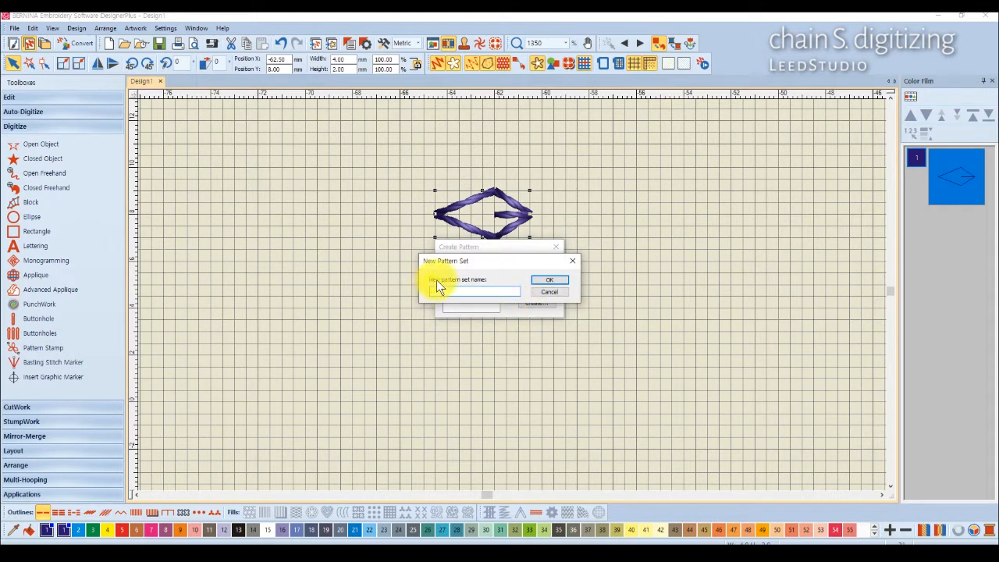
pyautogui.click(553, 292)
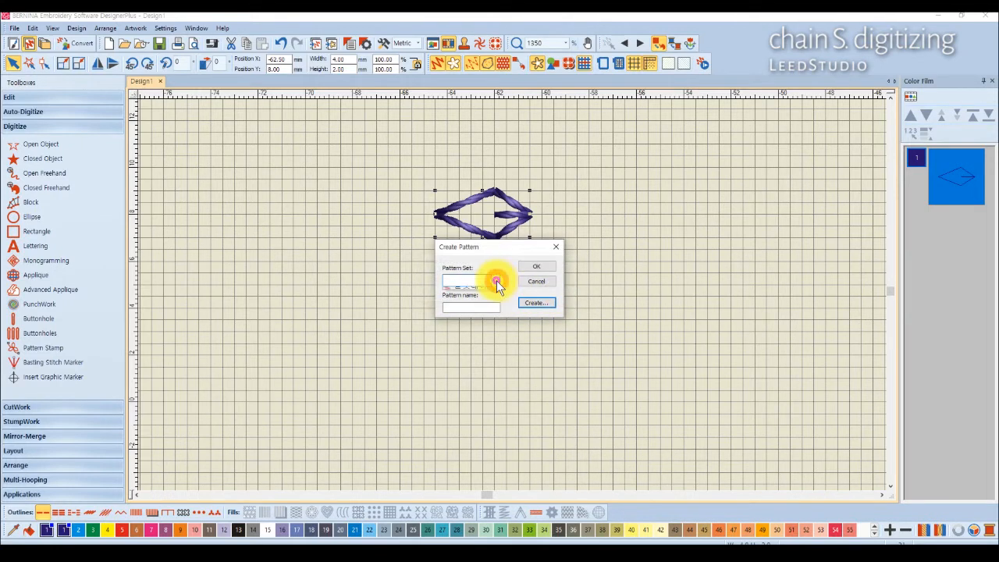
pyautogui.click(496, 281)
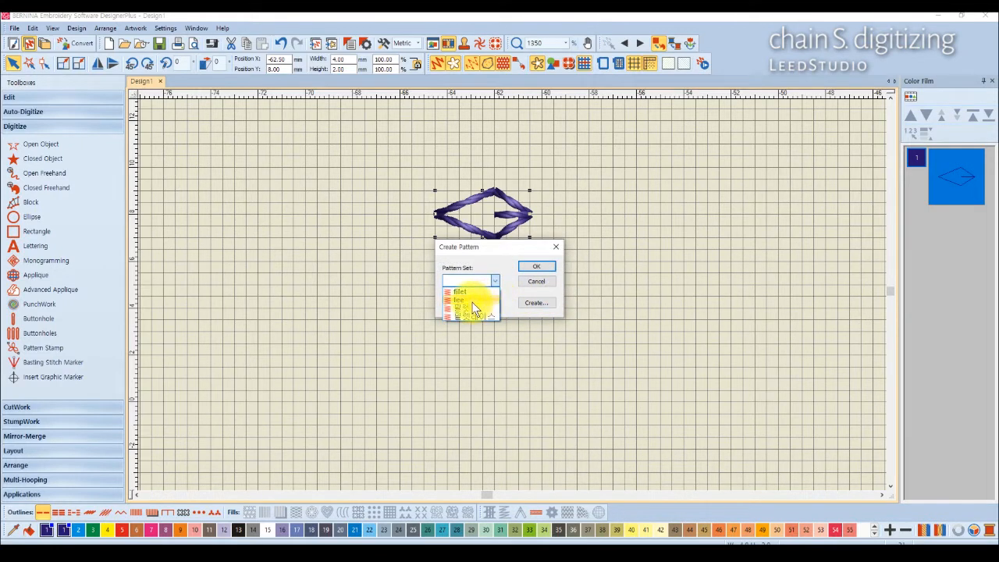
pyautogui.click(473, 300)
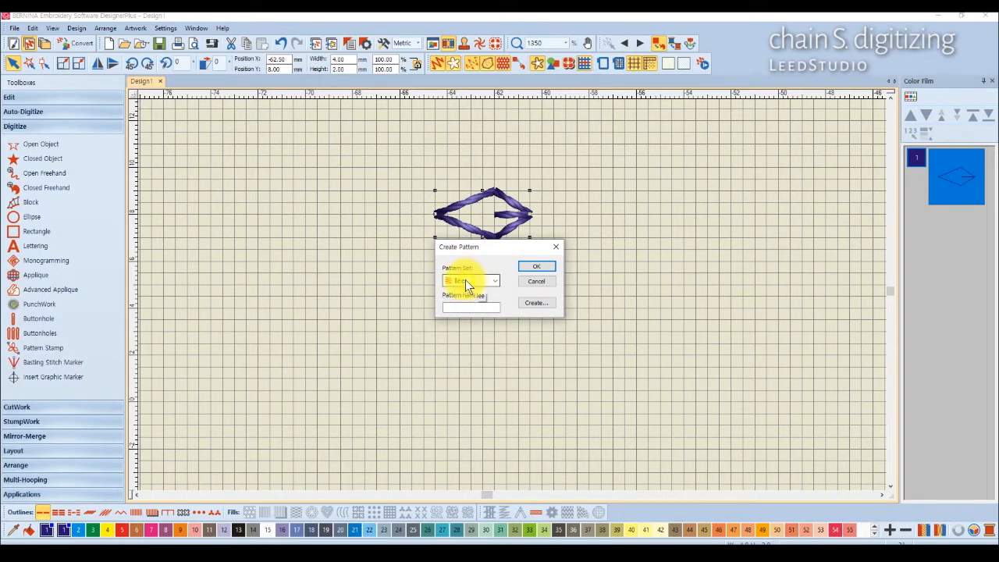
pyautogui.click(459, 307)
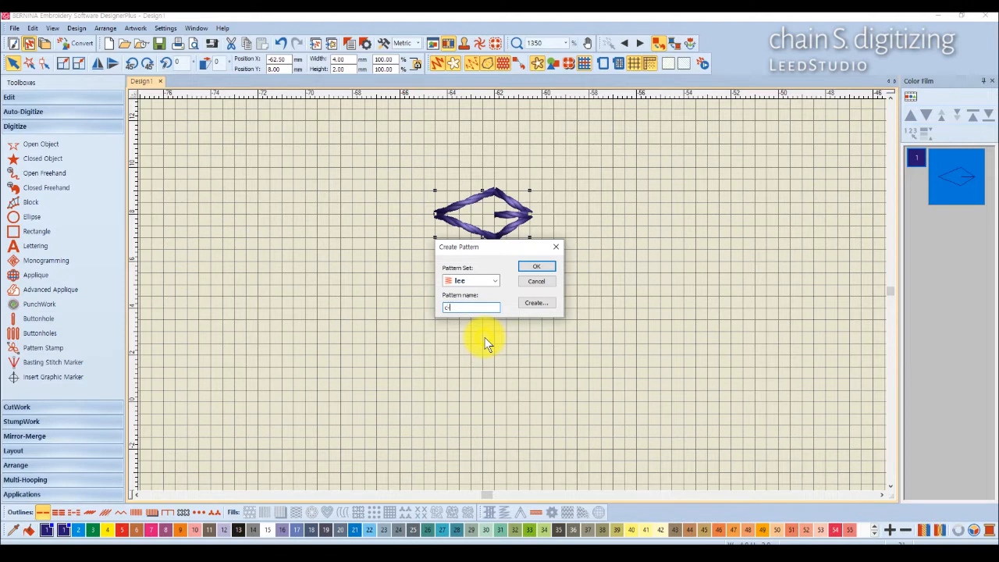
pyautogui.write('c-1')
pyautogui.click(533, 269)
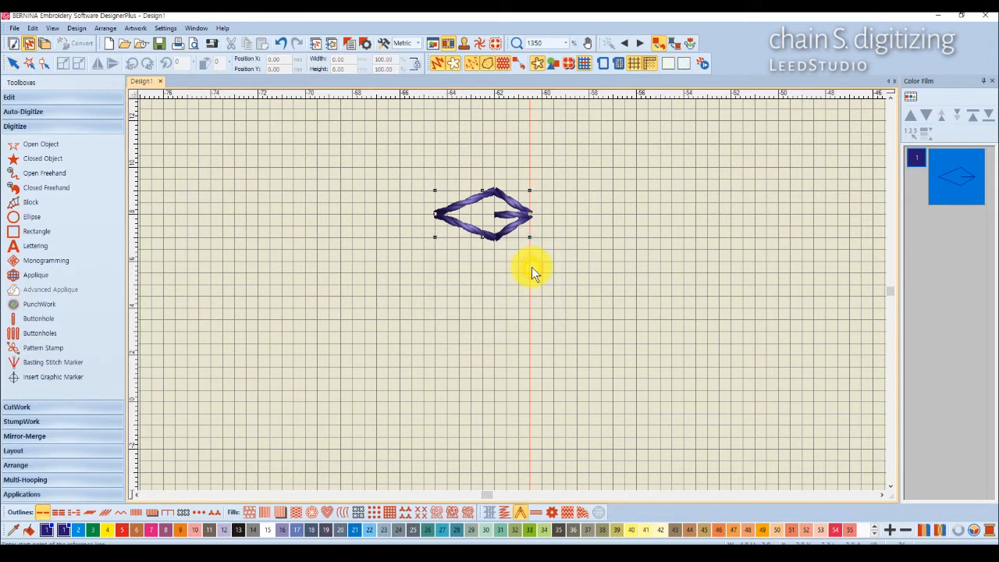
# Step: Define the pattern's reference line from the diamond's left corner to its right corner and complete the pattern
pyautogui.click(435, 214)
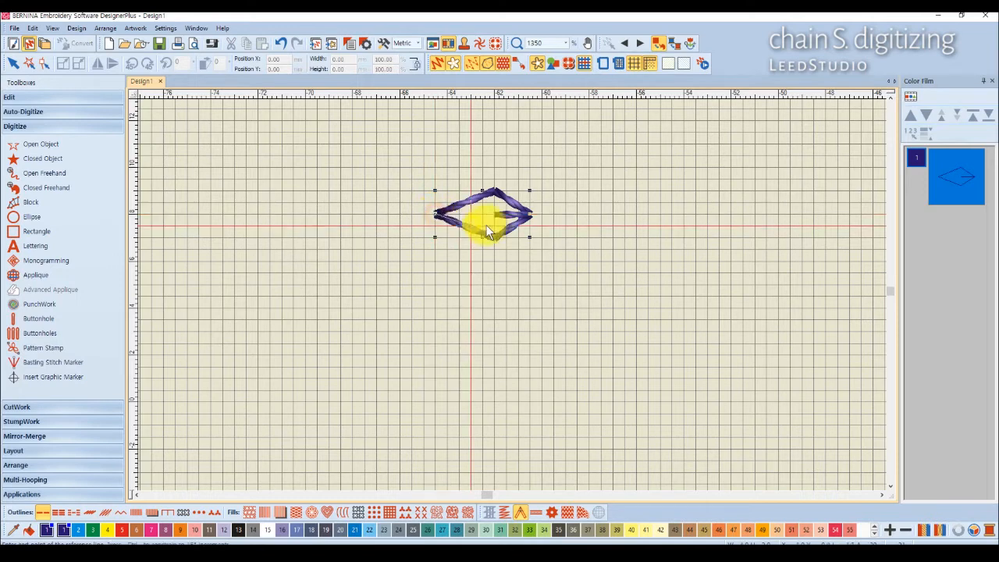
pyautogui.click(529, 214)
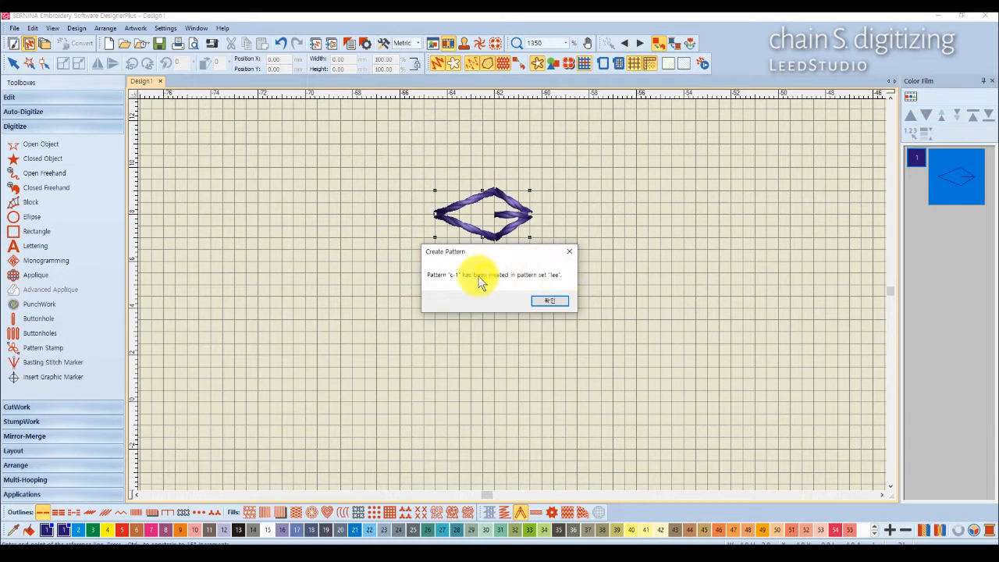
pyautogui.click(561, 303)
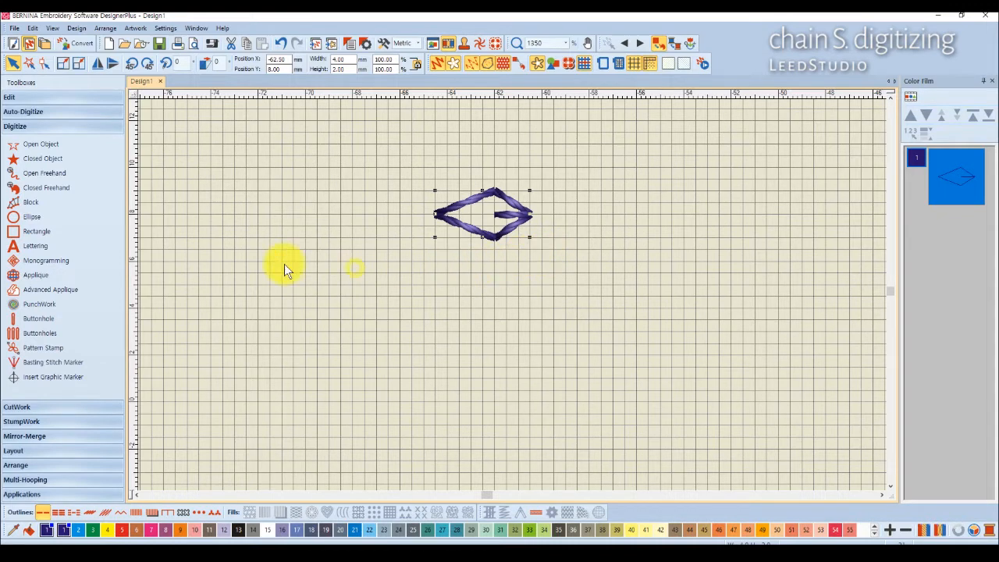
# Step: Draw a nearly horizontal open object about 8 mm long below the diamond and give it a Pattern Run outline
pyautogui.click(54, 146)
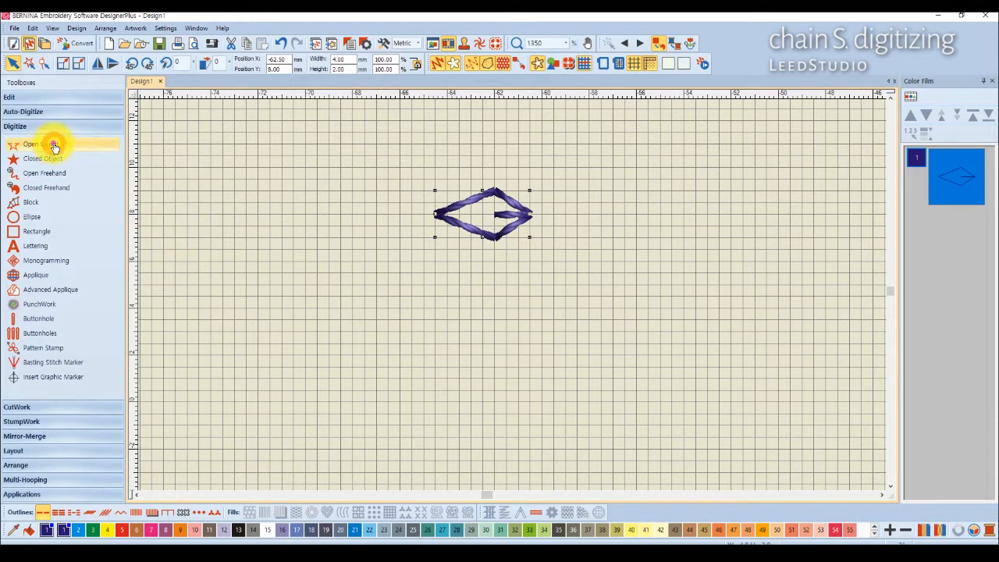
pyautogui.click(344, 364)
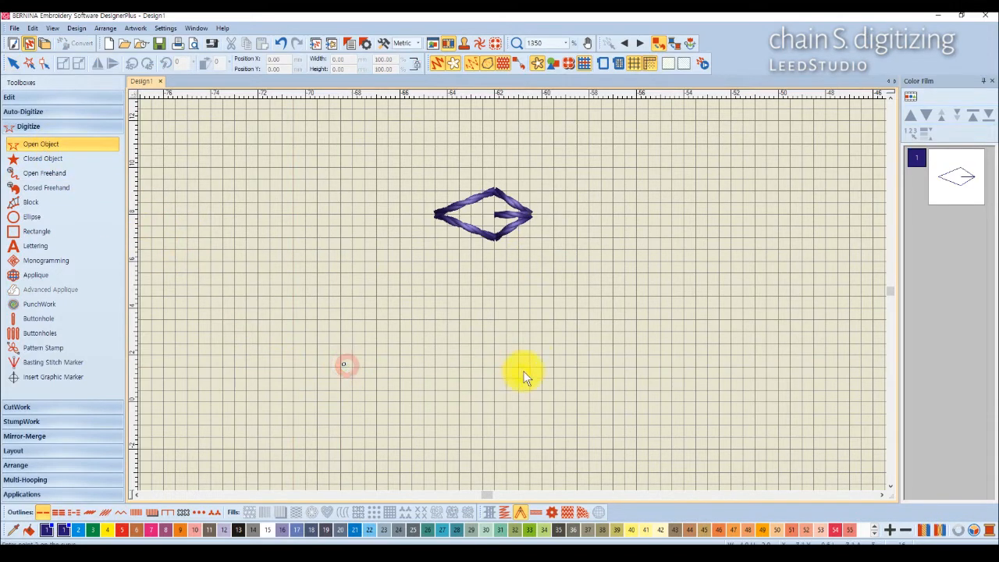
pyautogui.click(534, 360)
pyautogui.press('Return')
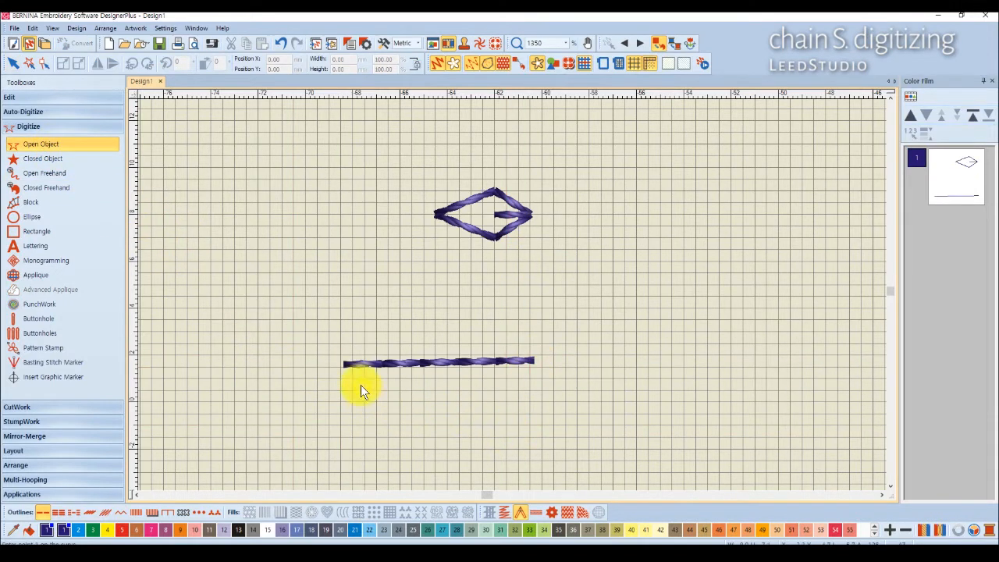
pyautogui.click(13, 63)
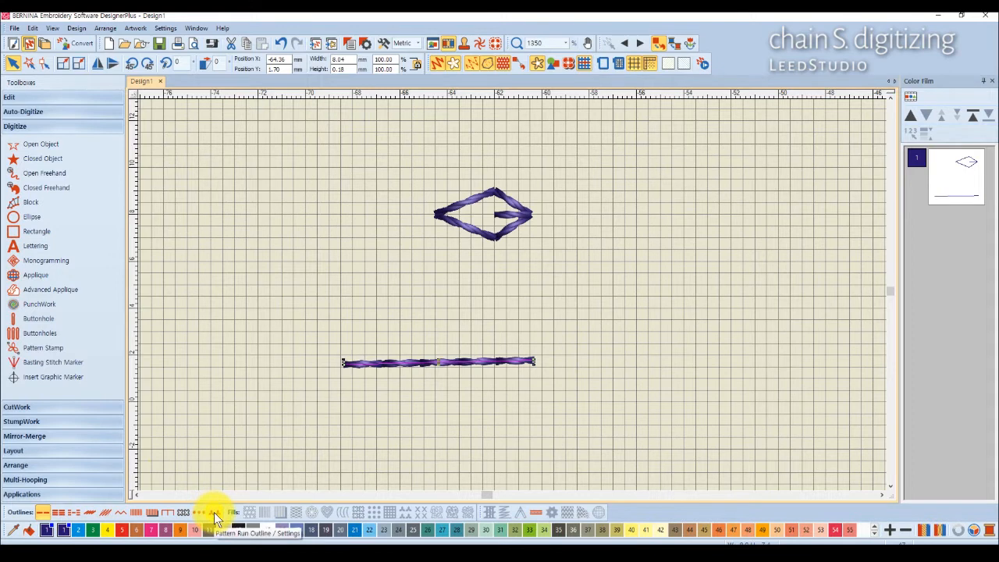
pyautogui.click(215, 514)
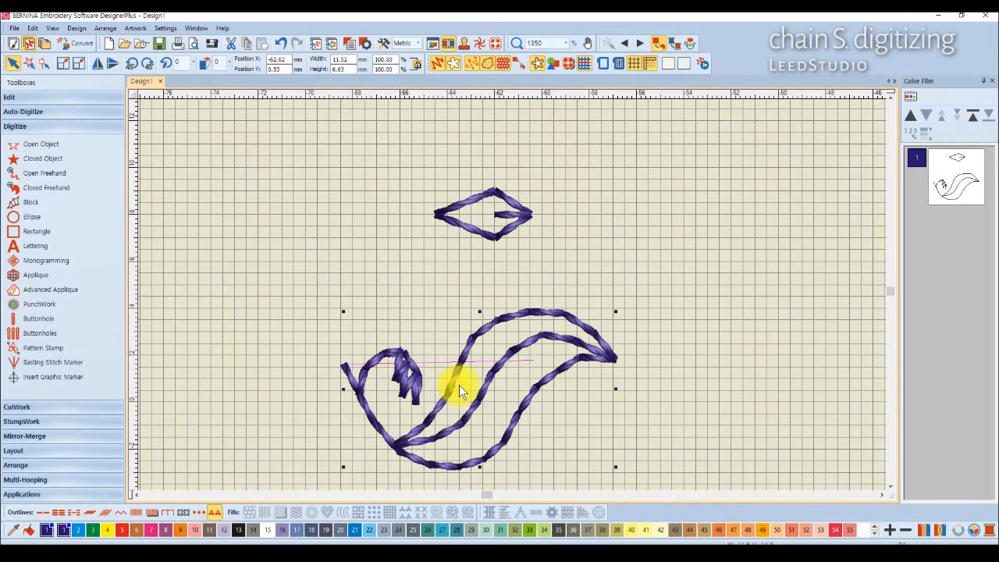
# Step: Assign pattern c-1 from the pattern set lee to the line's Pattern Run outline in its object properties
pyautogui.click(351, 45)
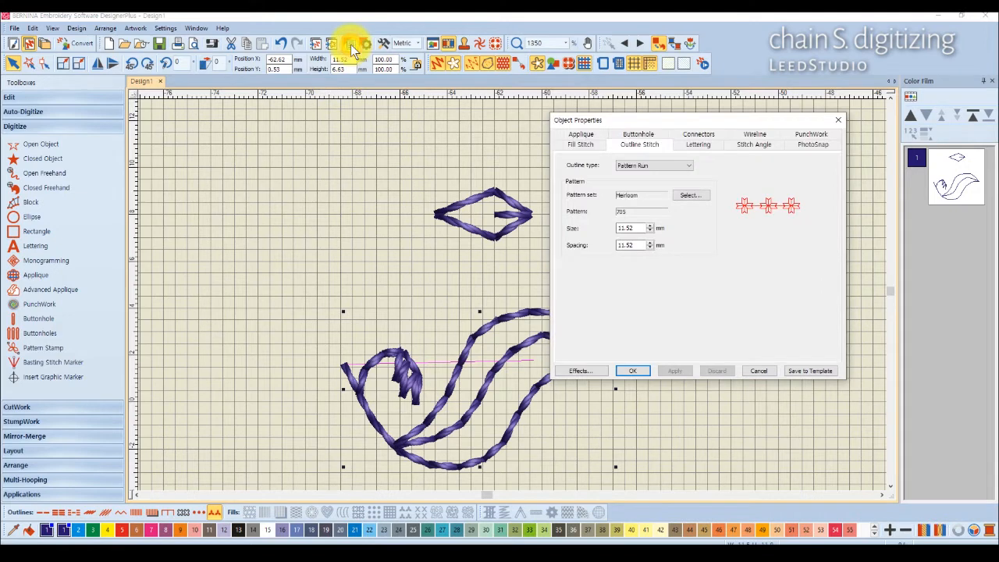
pyautogui.click(687, 196)
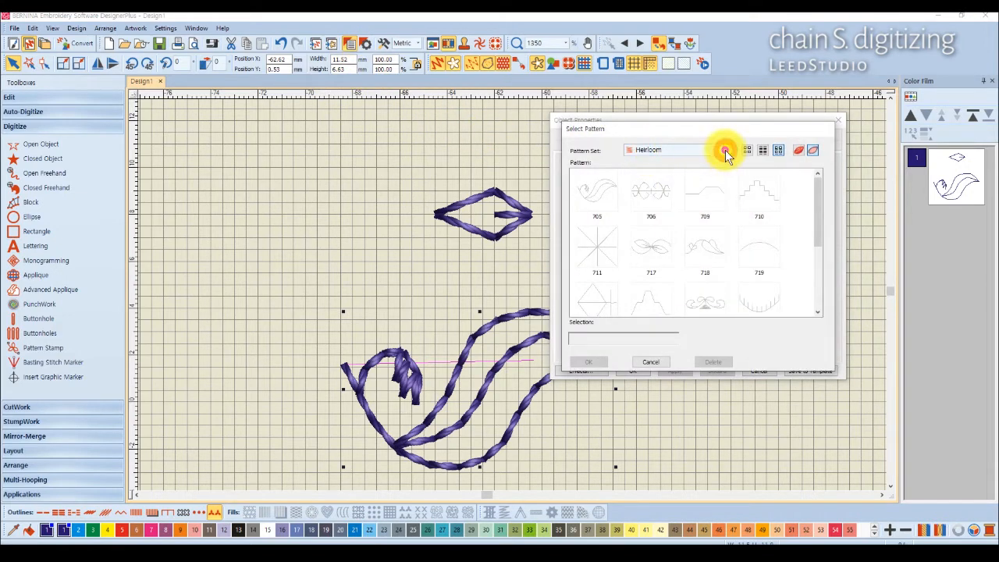
pyautogui.click(726, 150)
pyautogui.click(726, 228)
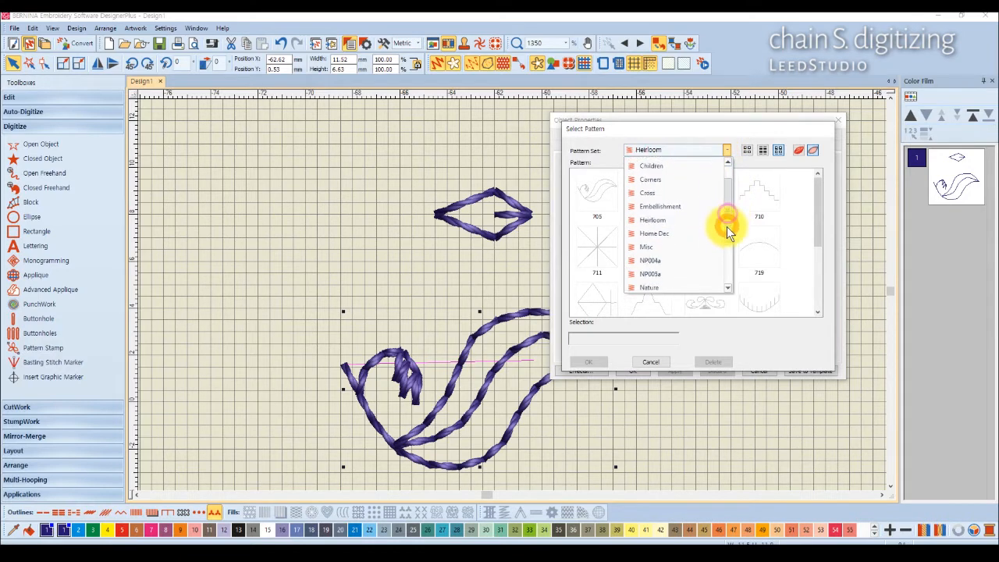
pyautogui.click(726, 268)
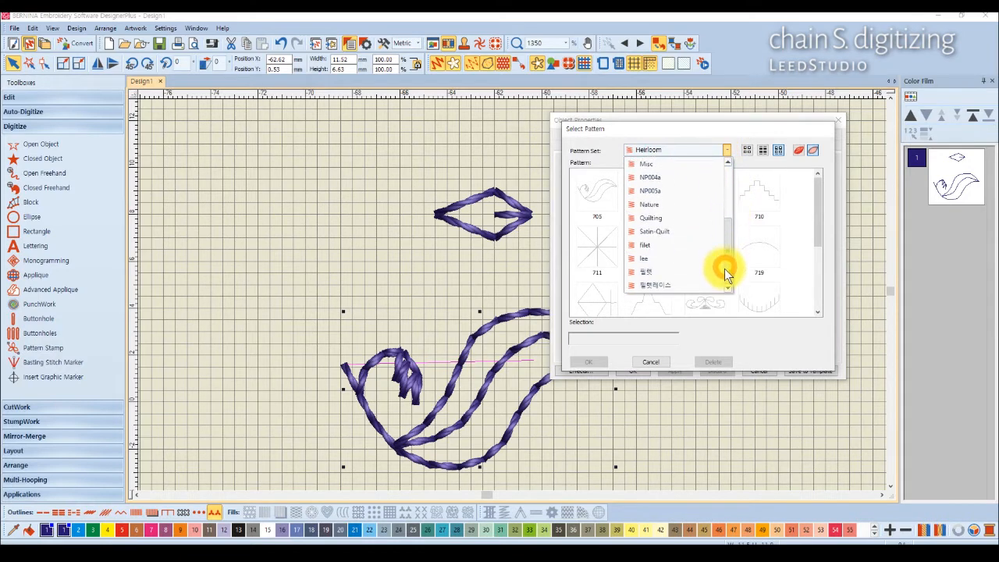
pyautogui.click(645, 258)
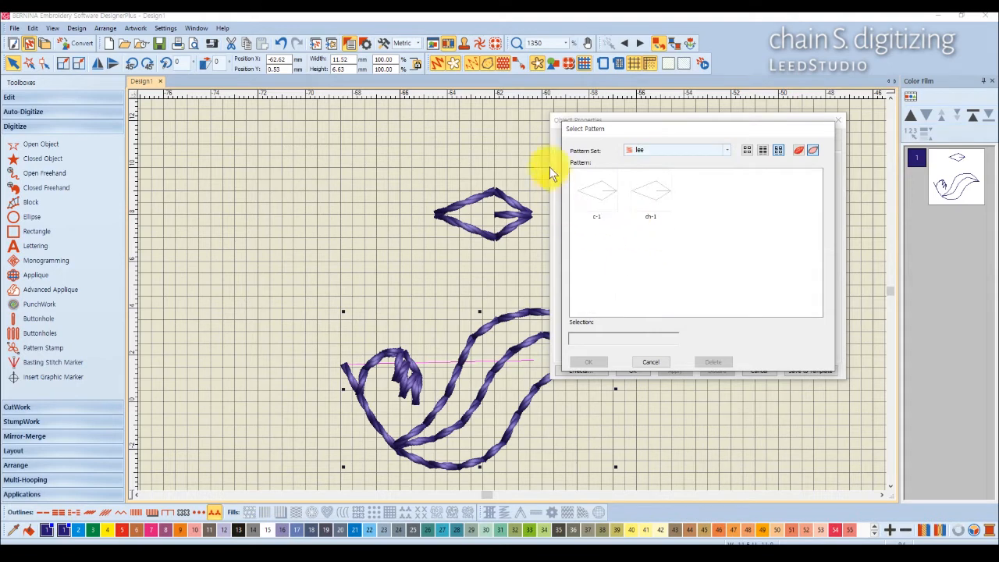
pyautogui.click(597, 194)
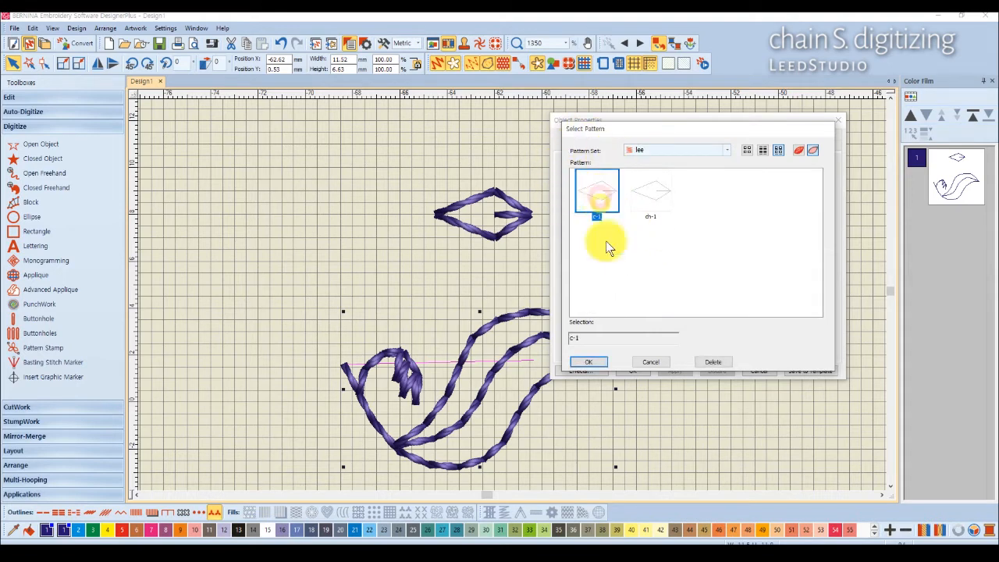
pyautogui.click(599, 364)
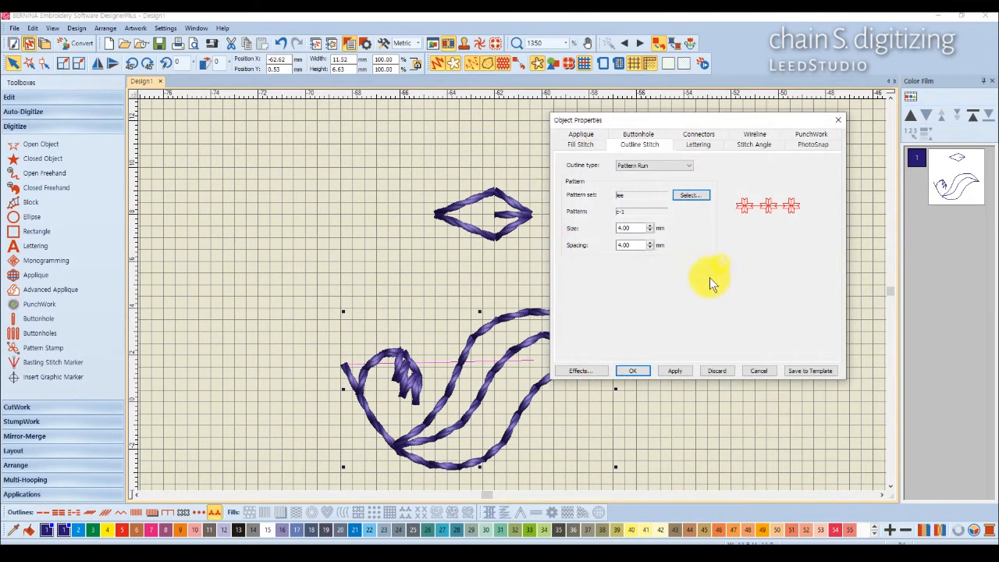
# Step: Set the line's pattern spacing to 2.5 mm and accept the object properties
pyautogui.doubleClick(636, 228)
pyautogui.doubleClick(624, 246)
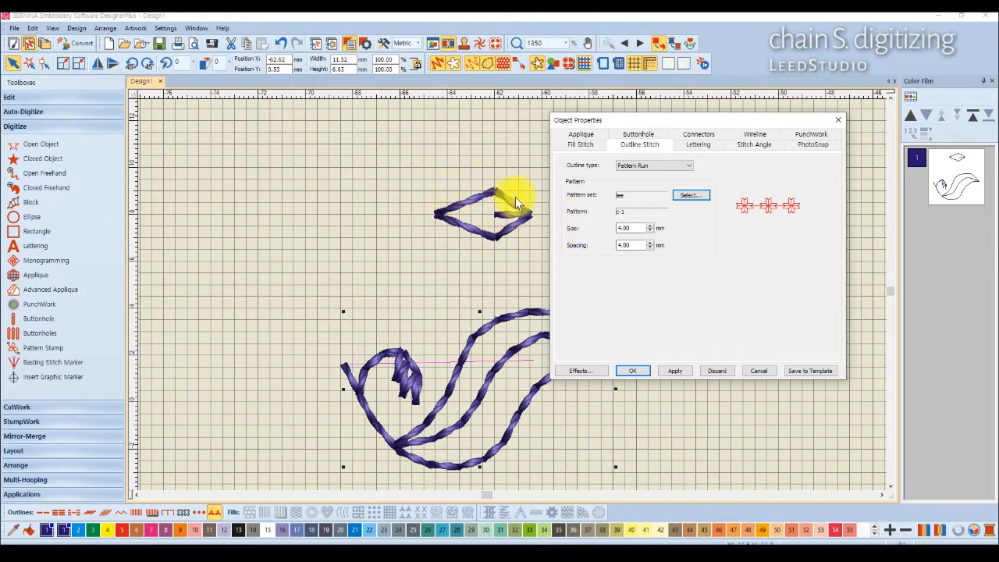
pyautogui.click(627, 246)
pyautogui.moveTo(626, 247); pyautogui.dragTo(582, 256)
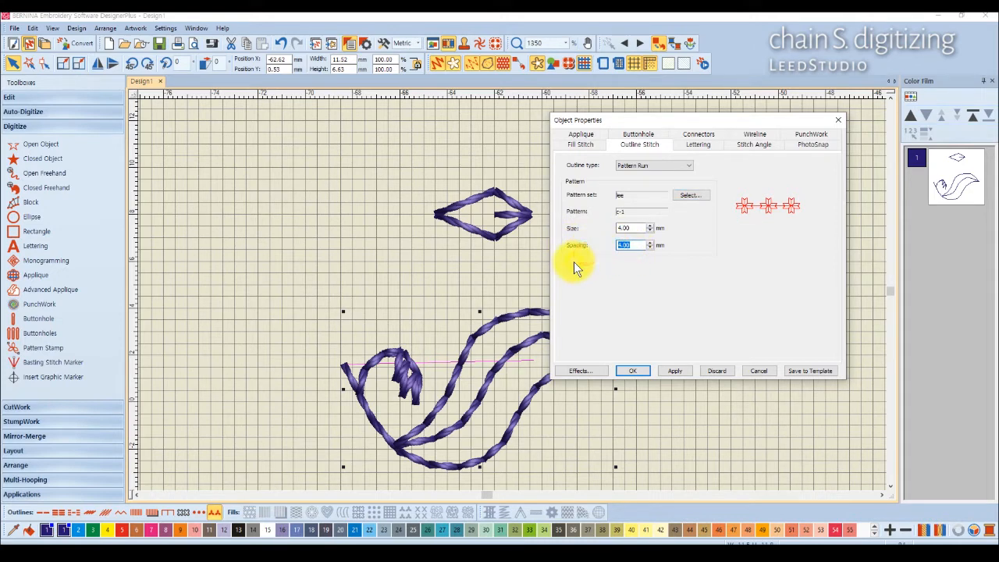
pyautogui.write('2.5')
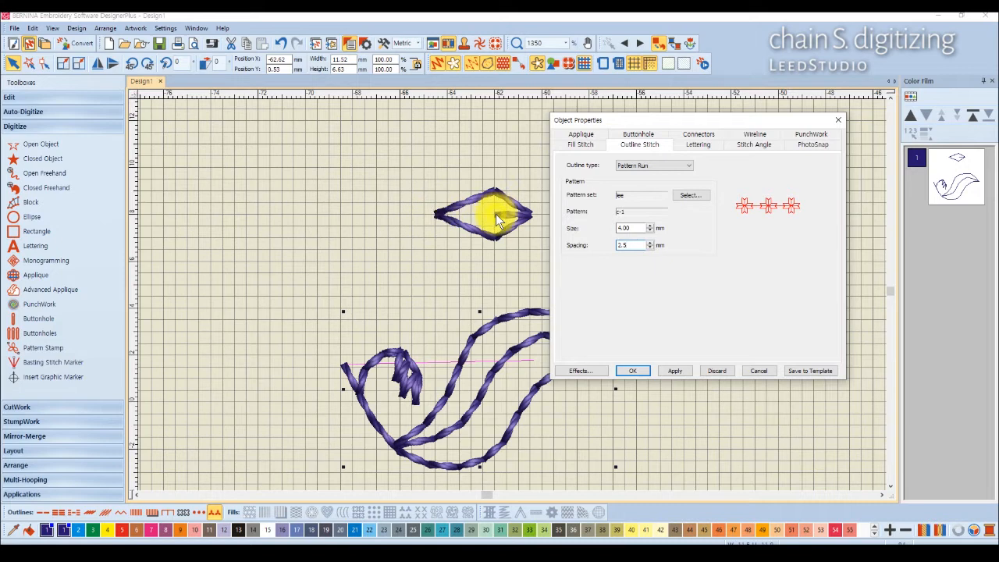
pyautogui.click(633, 370)
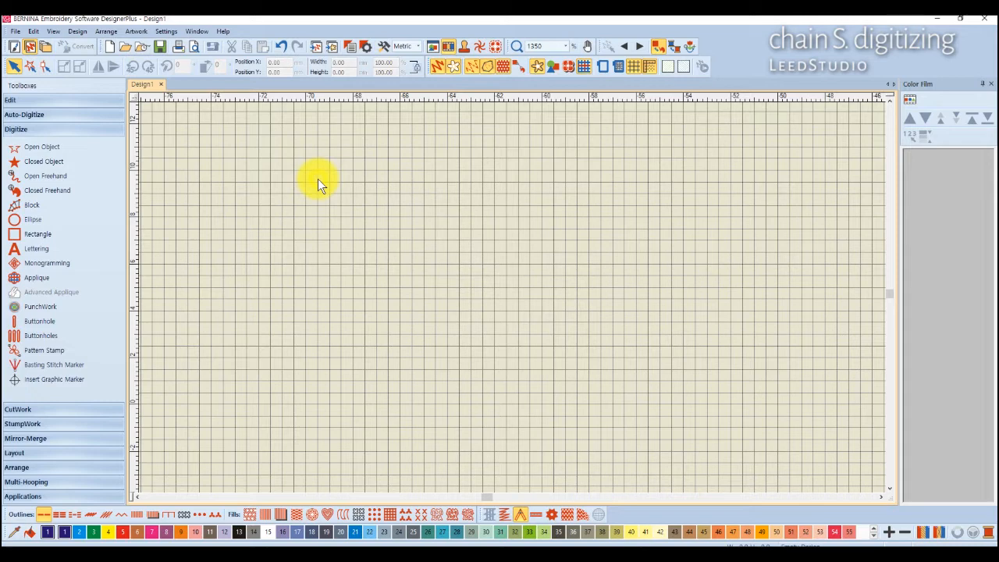
# Step: Insert the picture of the bird embroidery in a hoop from the downloads folder as background artwork
pyautogui.click(333, 47)
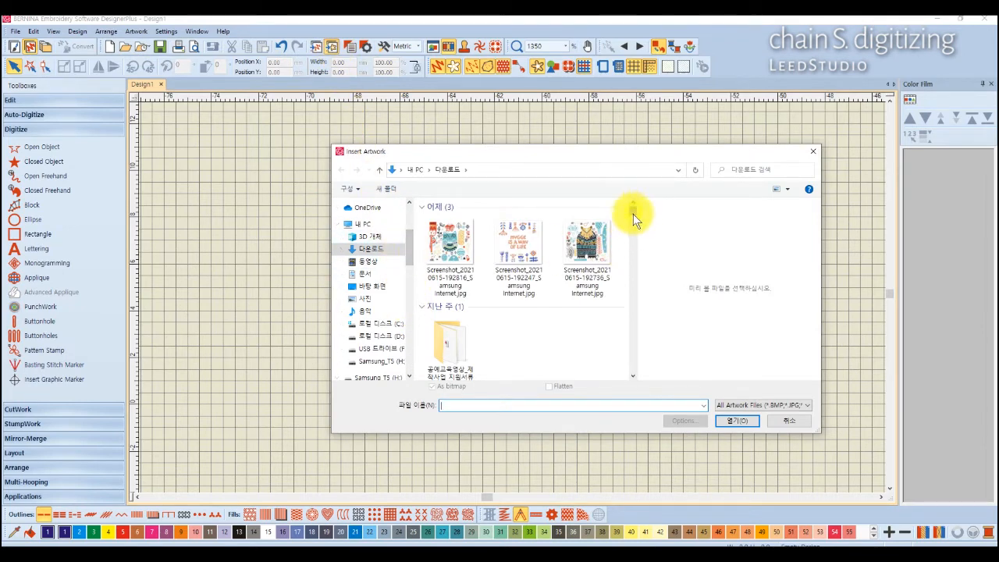
pyautogui.moveTo(633, 214); pyautogui.dragTo(624, 241)
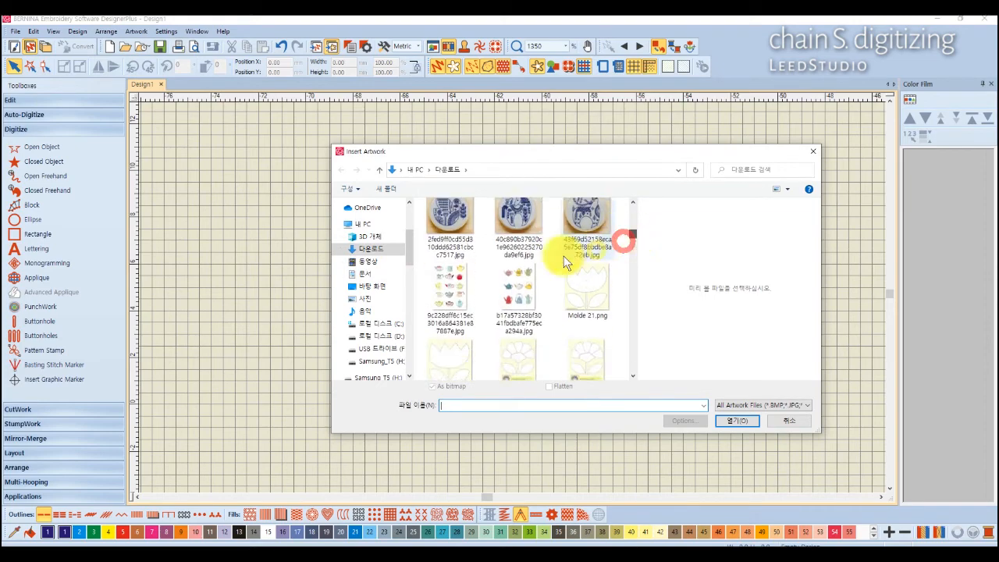
pyautogui.doubleClick(460, 215)
pyautogui.scroll(-5, 515, 298)
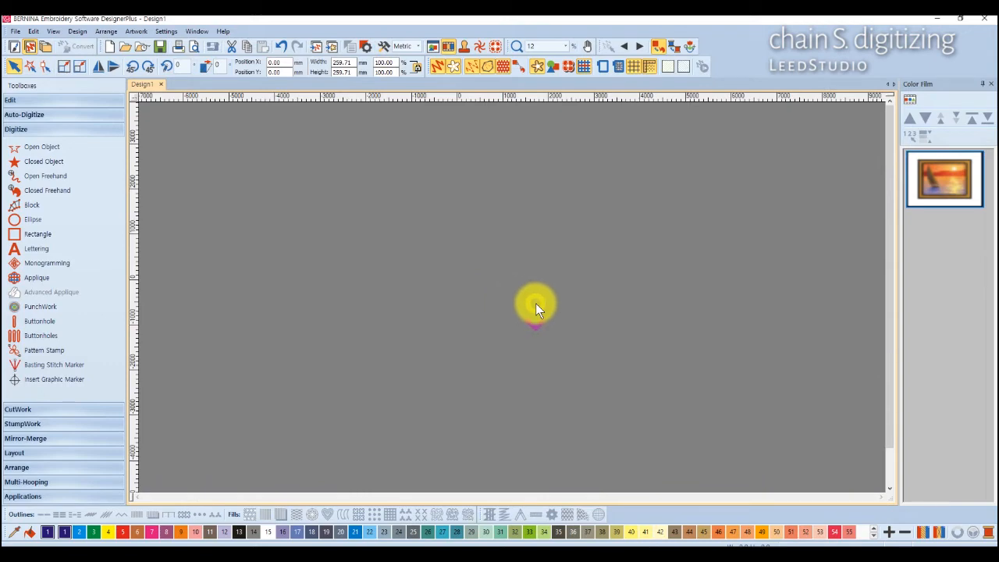
pyautogui.scroll(-1, 513, 299)
pyautogui.scroll(1, 515, 296)
pyautogui.scroll(-1, 392, 253)
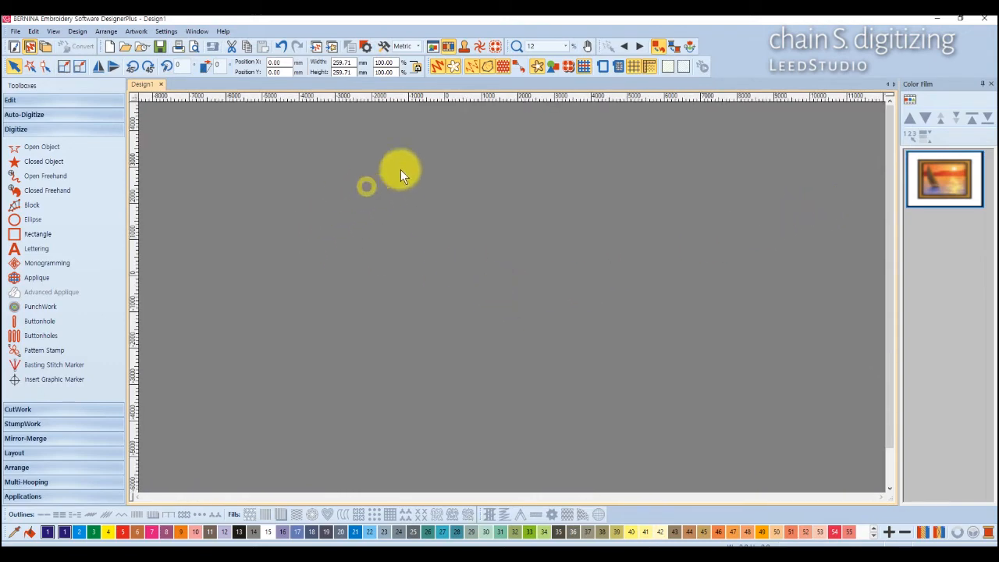
pyautogui.click(566, 46)
pyautogui.click(557, 60)
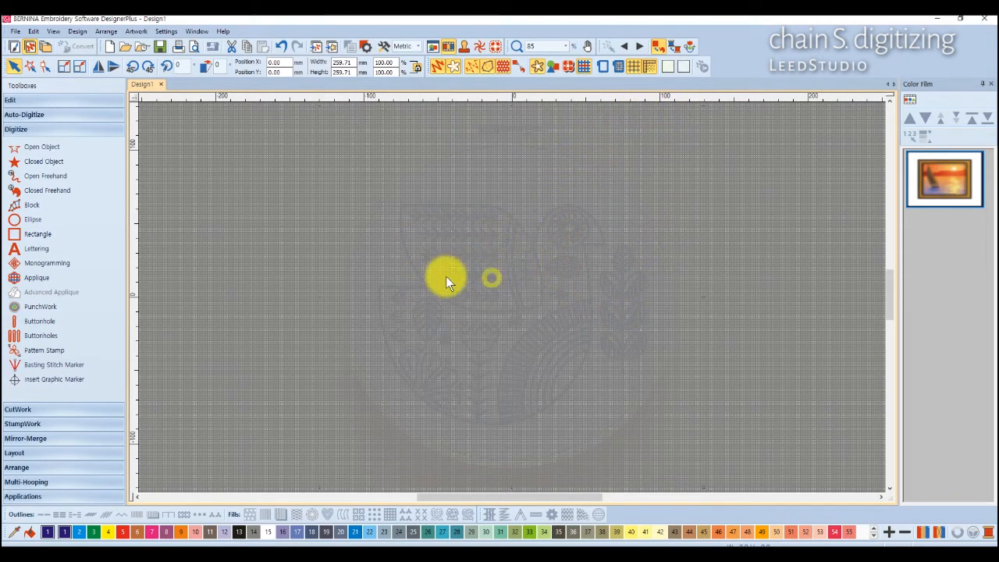
# Step: Set the design grid spacing to 10 mm horizontally and vertically and turn off snapping to the grid
pyautogui.rightClick(634, 66)
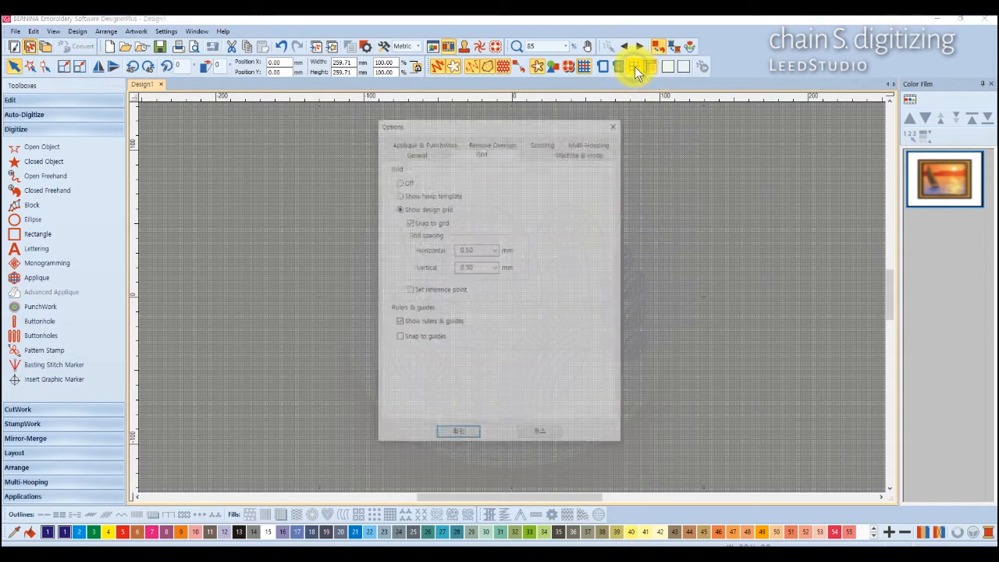
pyautogui.moveTo(479, 247); pyautogui.dragTo(427, 244)
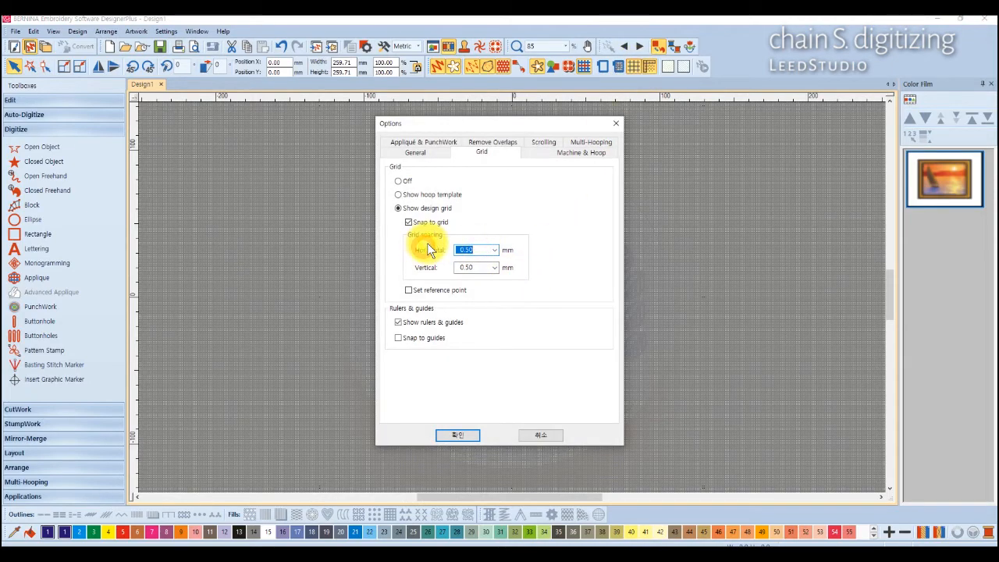
pyautogui.write('10')
pyautogui.moveTo(495, 268); pyautogui.dragTo(452, 272)
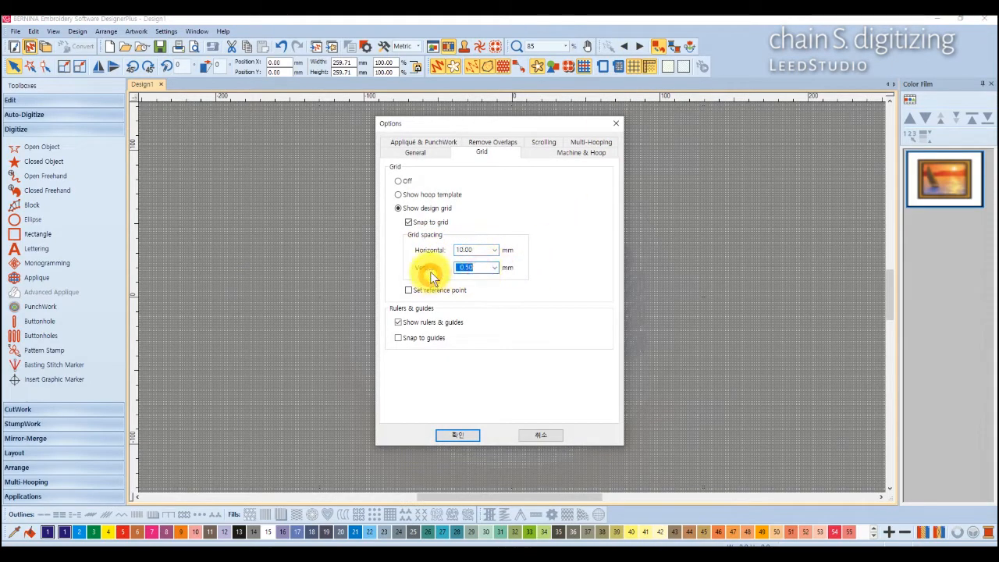
pyautogui.write('10')
pyautogui.click(408, 222)
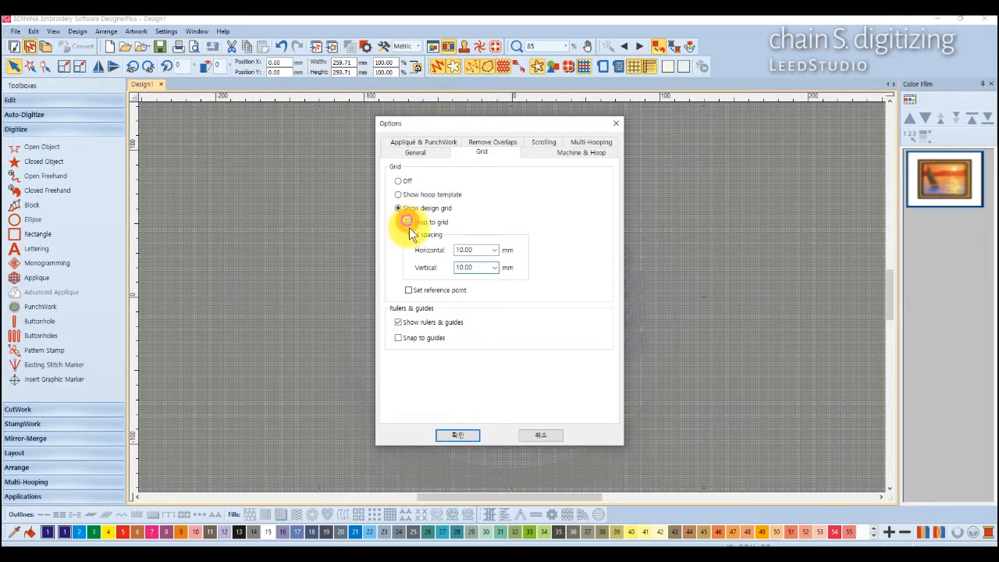
pyautogui.click(475, 439)
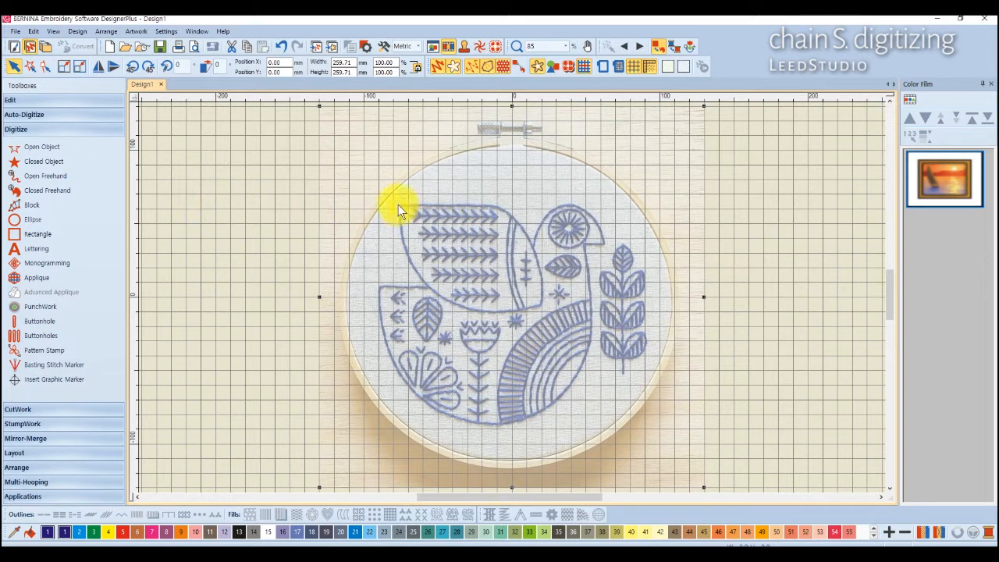
# Step: Prepare a closed object with a Pattern Run outline using pattern c-1 from the pattern set lee
pyautogui.click(51, 162)
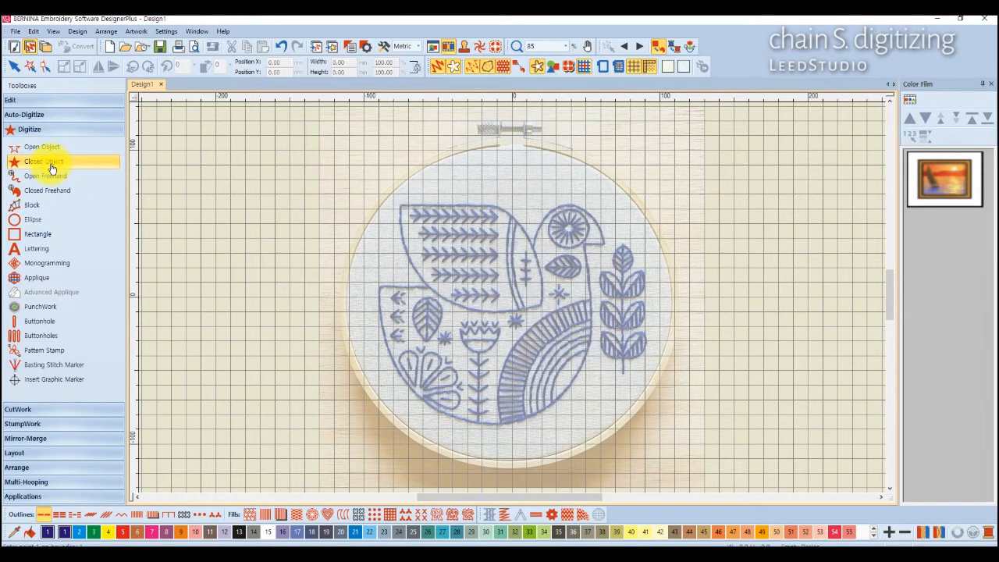
pyautogui.click(216, 516)
pyautogui.click(352, 49)
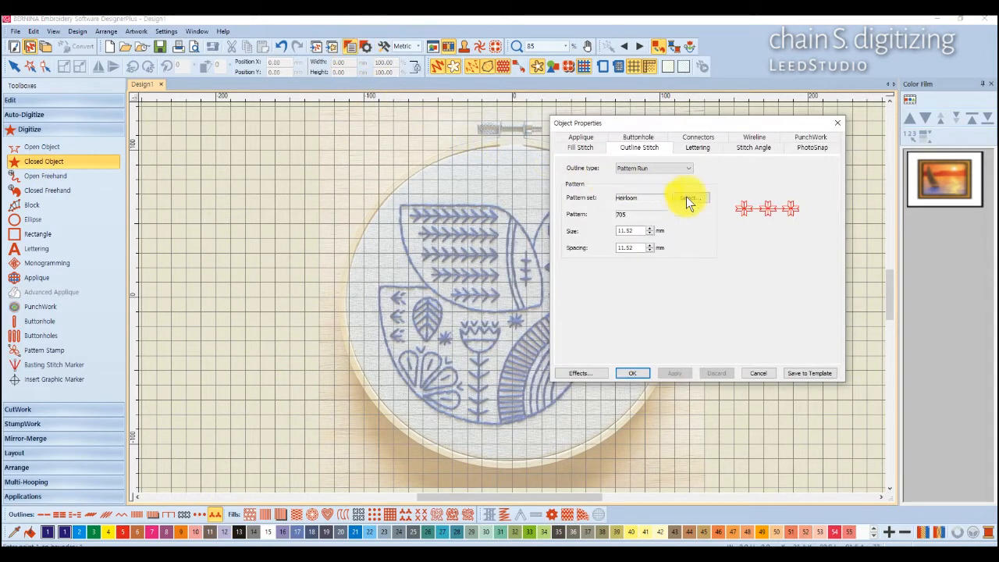
pyautogui.click(706, 200)
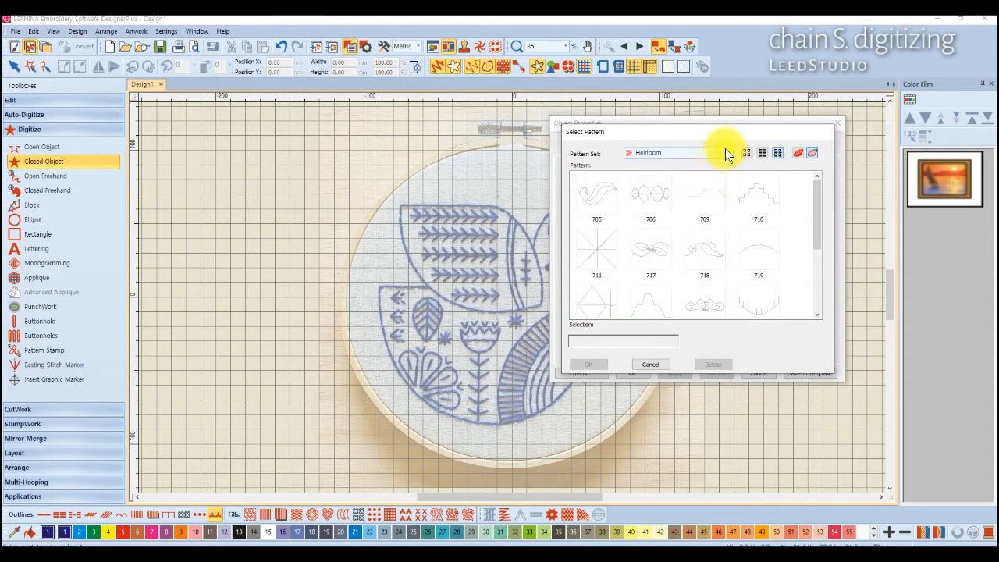
pyautogui.click(726, 153)
pyautogui.moveTo(725, 198); pyautogui.dragTo(698, 273)
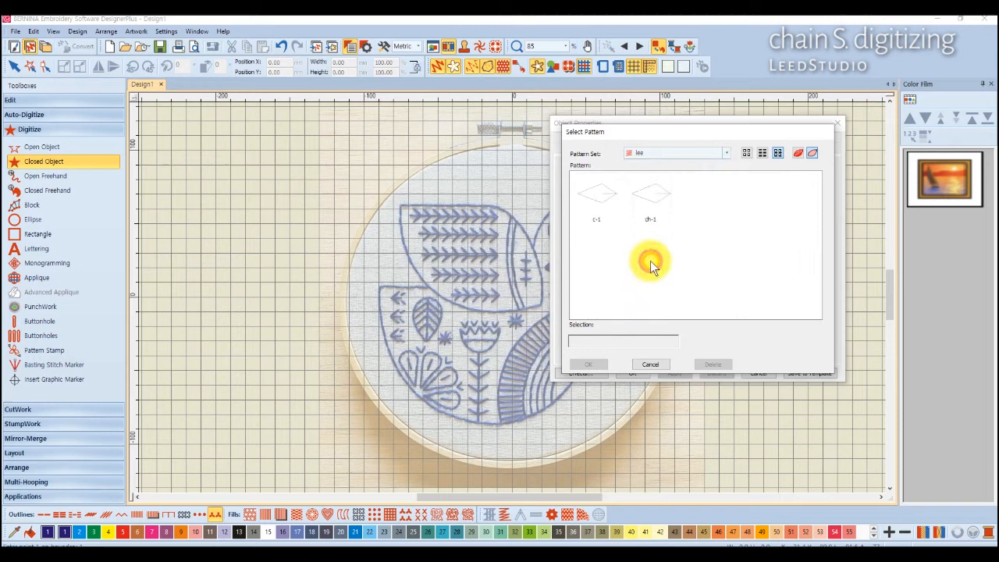
pyautogui.click(597, 195)
pyautogui.click(596, 365)
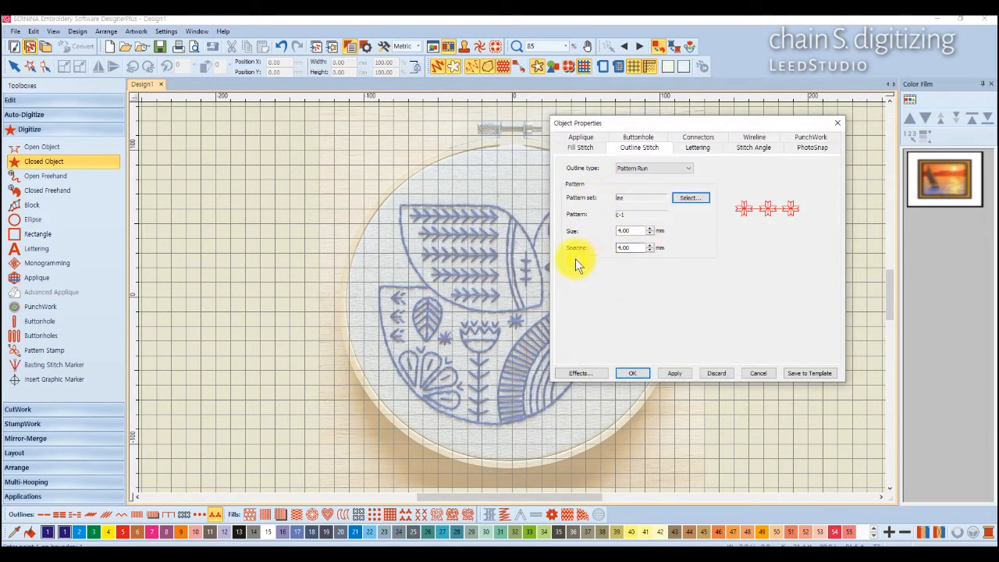
# Step: Set the Pattern Run spacing for the closed object to 2.5 mm and accept the properties
pyautogui.click(633, 249)
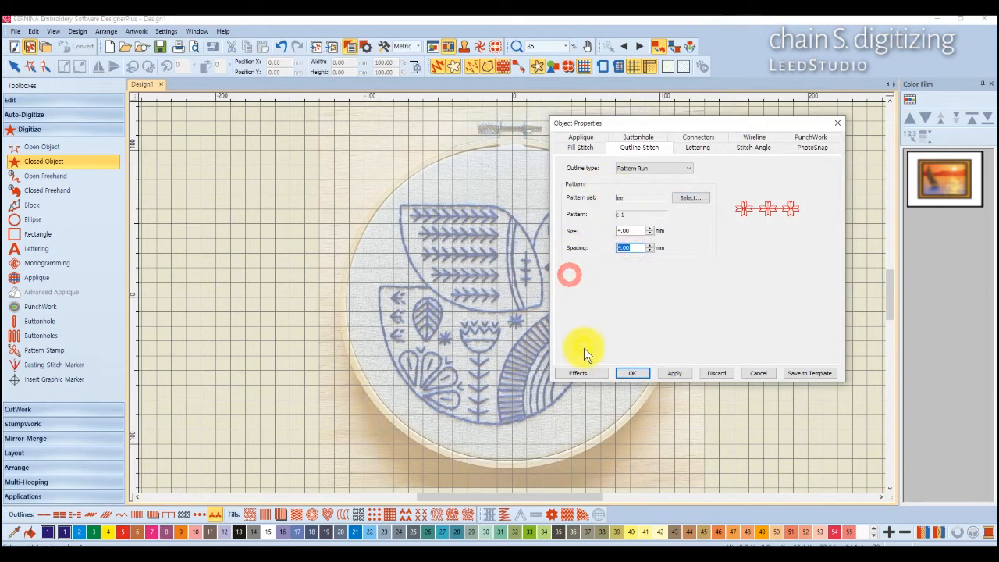
pyautogui.write('2.5')
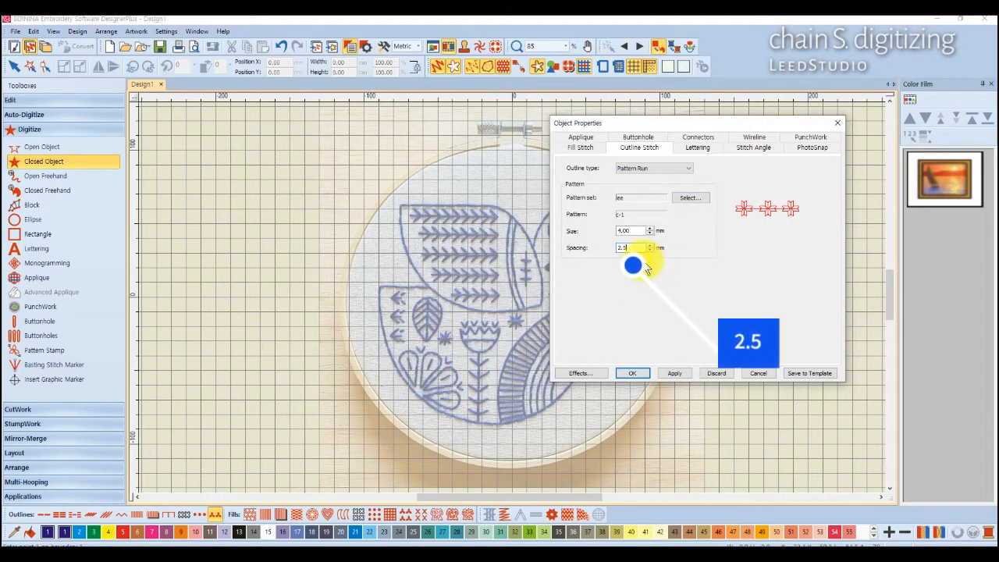
pyautogui.click(633, 374)
# Step: Digitize the wing's outer outline as a closed object, tracing it with curve and corner points from its upper-left tip
pyautogui.scroll(3, 494, 249)
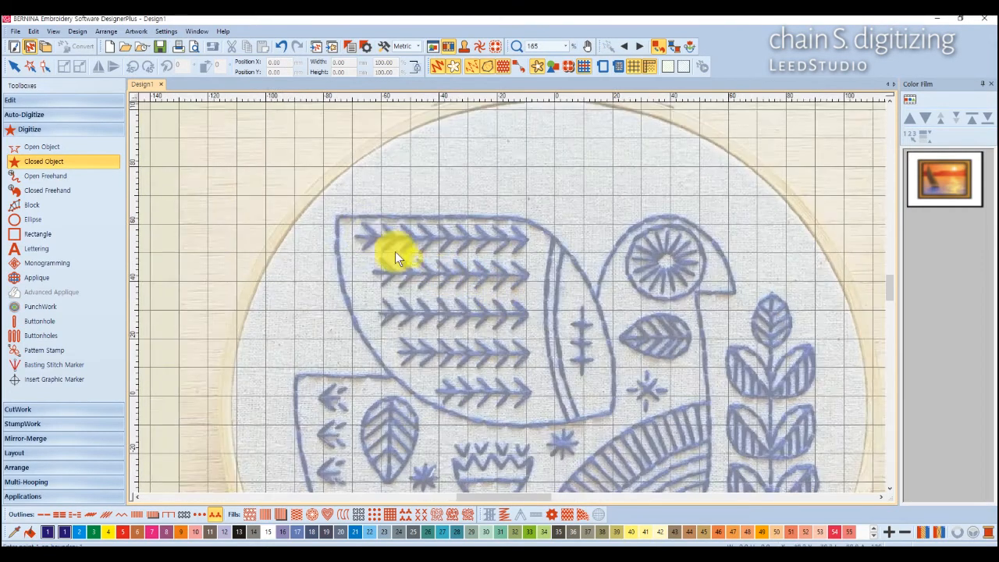
pyautogui.rightClick(454, 216)
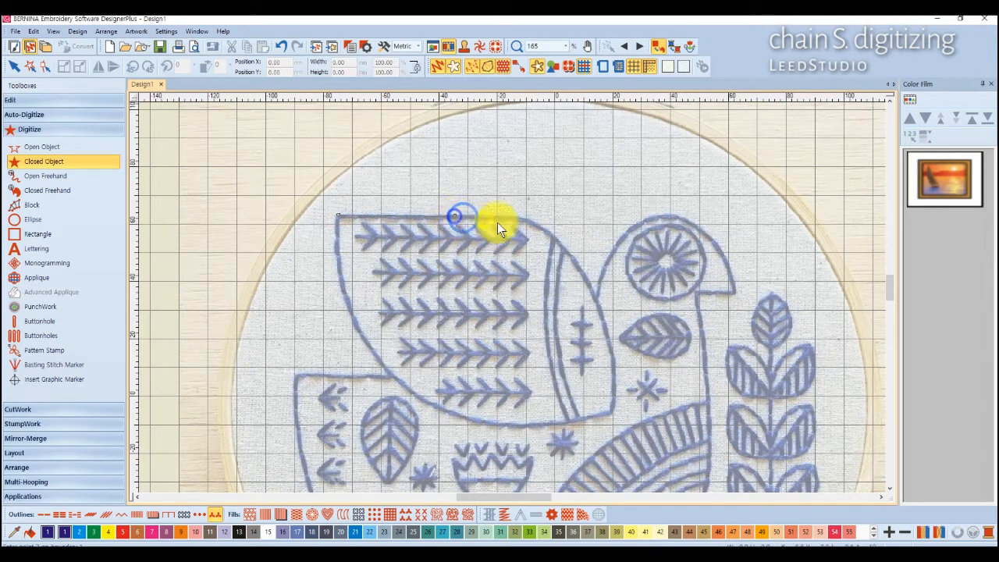
pyautogui.rightClick(530, 223)
pyautogui.rightClick(589, 281)
pyautogui.rightClick(613, 354)
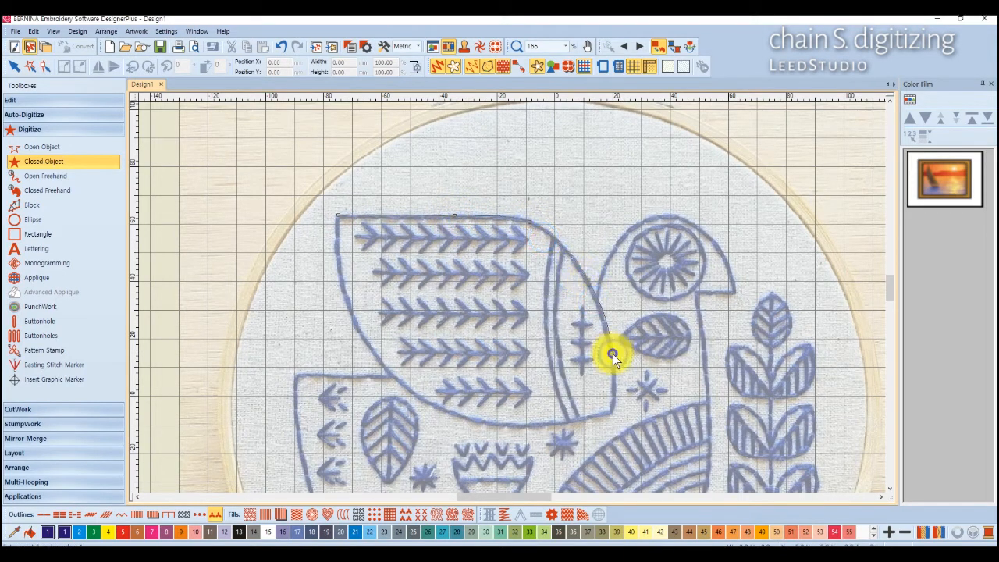
pyautogui.click(612, 412)
pyautogui.rightClick(550, 423)
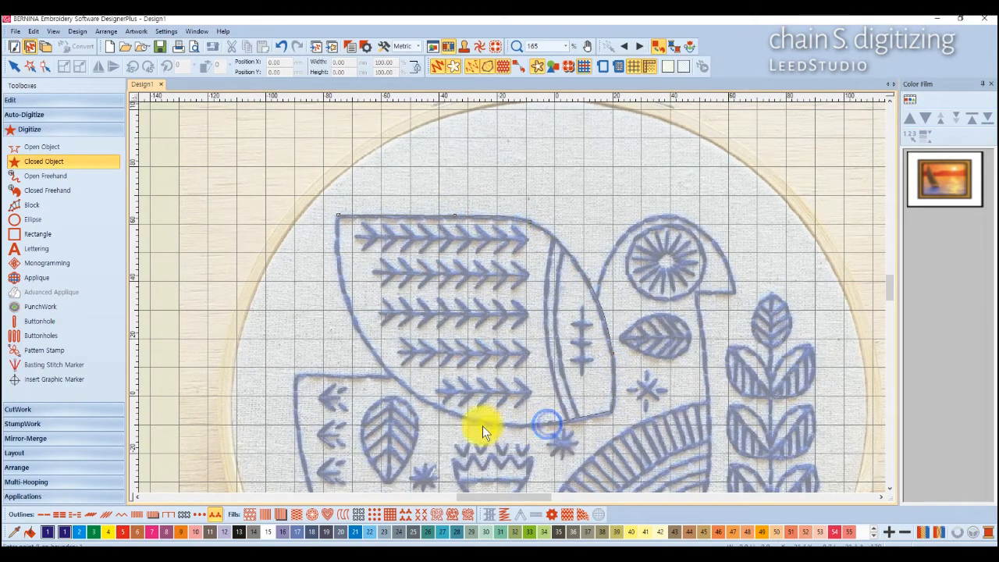
pyautogui.rightClick(435, 404)
pyautogui.rightClick(374, 354)
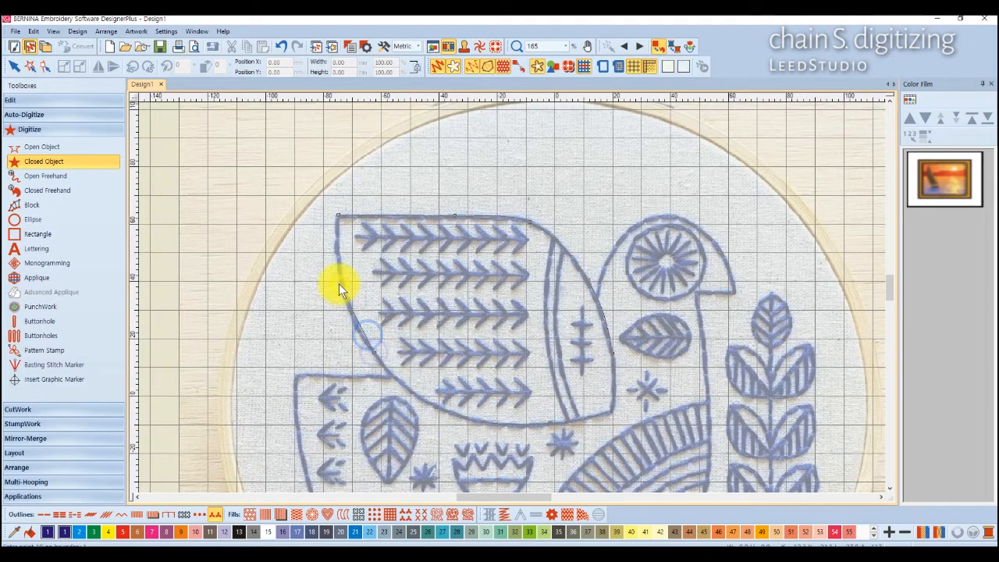
pyautogui.rightClick(336, 265)
pyautogui.press('Return')
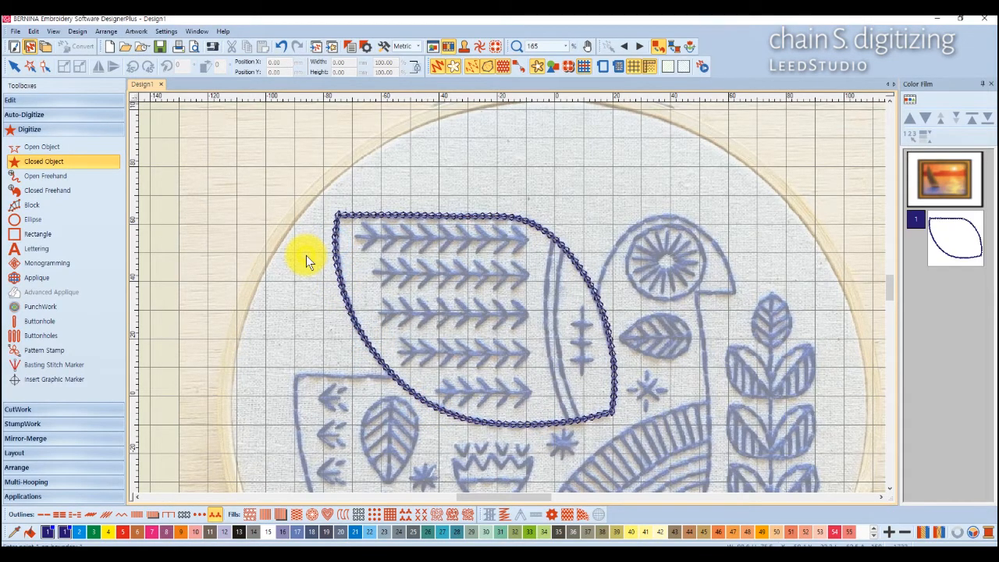
# Step: Start an open object where the head meets the wing and trace over the head and beak to the top of the neck
pyautogui.scroll(3, 546, 265)
pyautogui.scroll(1, 520, 238)
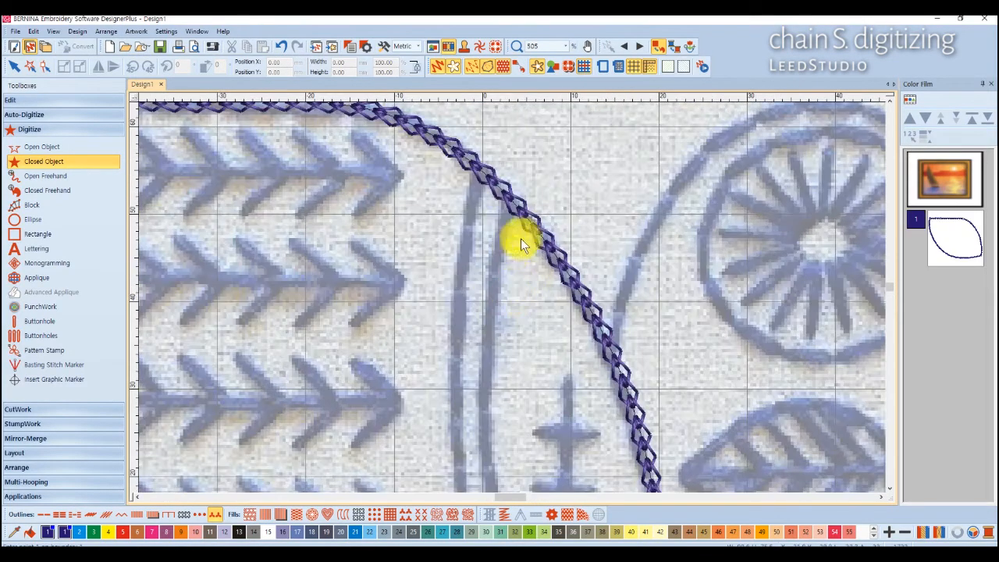
pyautogui.scroll(-3, 485, 364)
pyautogui.scroll(3, 285, 367)
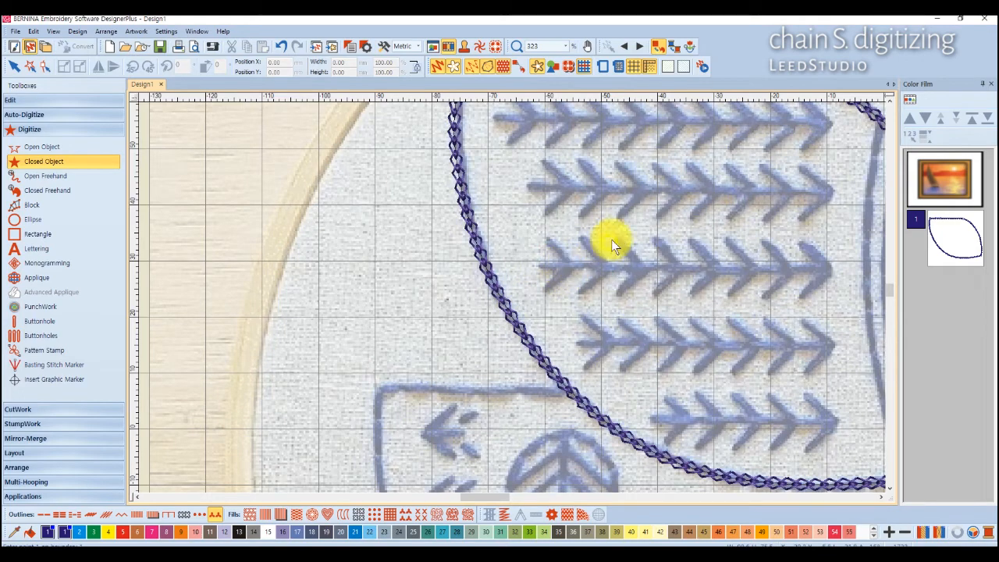
pyautogui.scroll(-2, 512, 299)
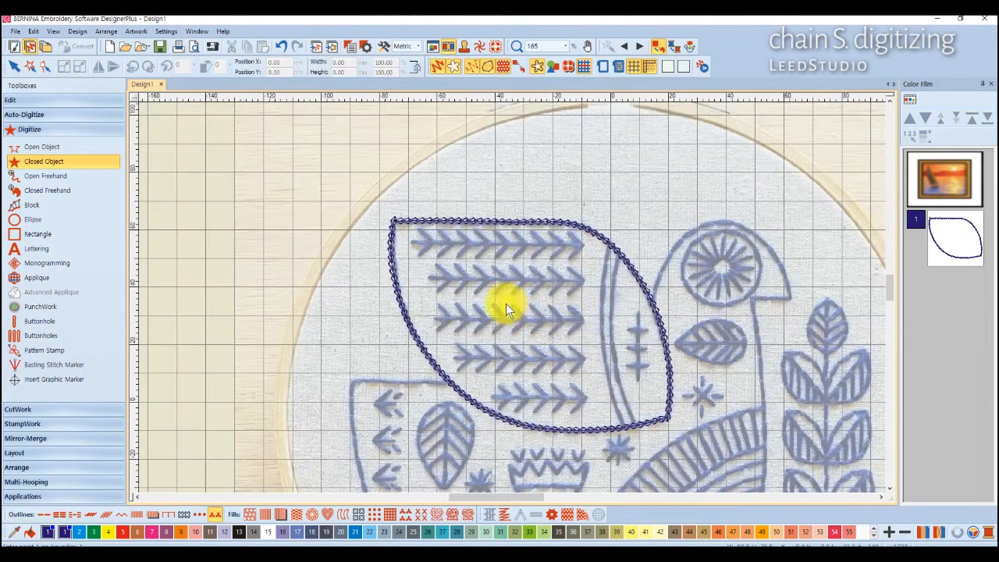
pyautogui.click(45, 149)
pyautogui.click(652, 295)
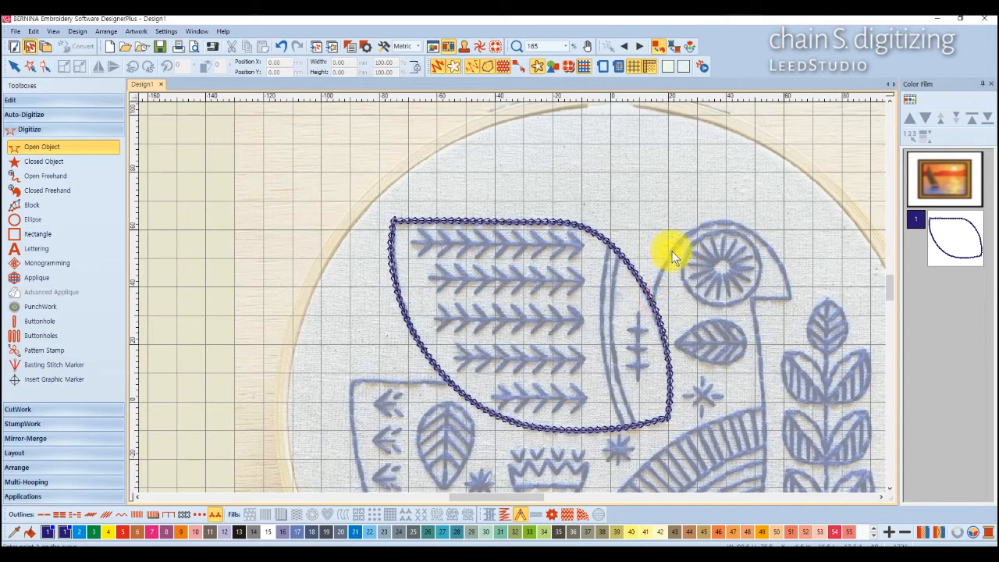
pyautogui.rightClick(672, 251)
pyautogui.rightClick(708, 224)
pyautogui.rightClick(754, 233)
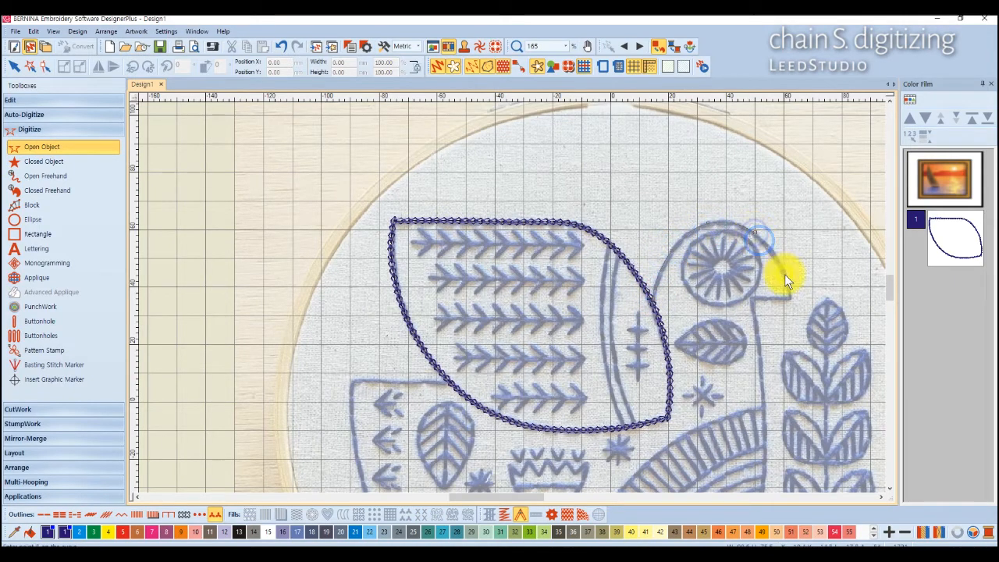
pyautogui.rightClick(785, 274)
pyautogui.click(789, 297)
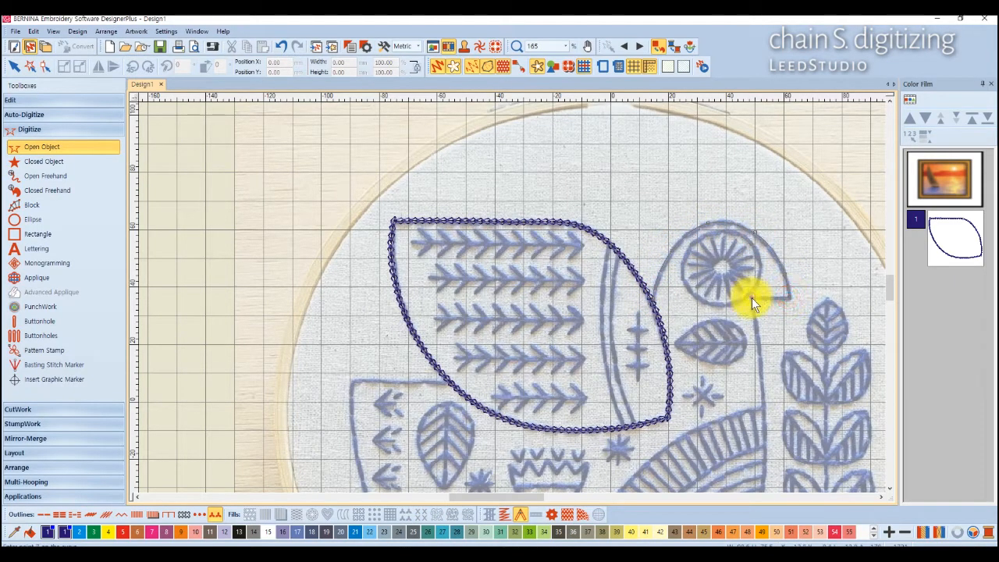
pyautogui.click(752, 297)
# Step: Continue the open outline down the breast, around the belly and tail to the wing's lower edge, and complete it
pyautogui.rightClick(762, 380)
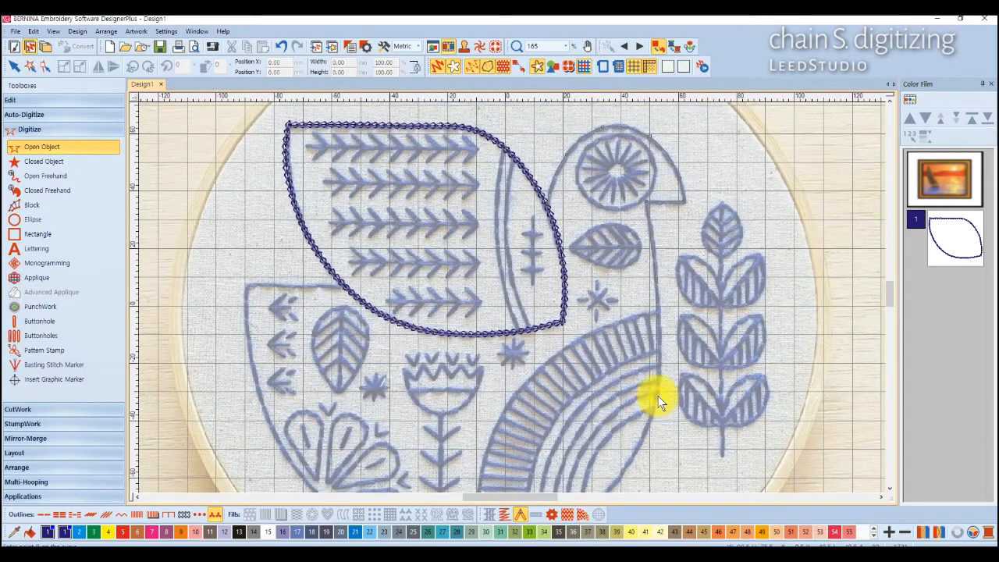
pyautogui.rightClick(658, 396)
pyautogui.rightClick(552, 395)
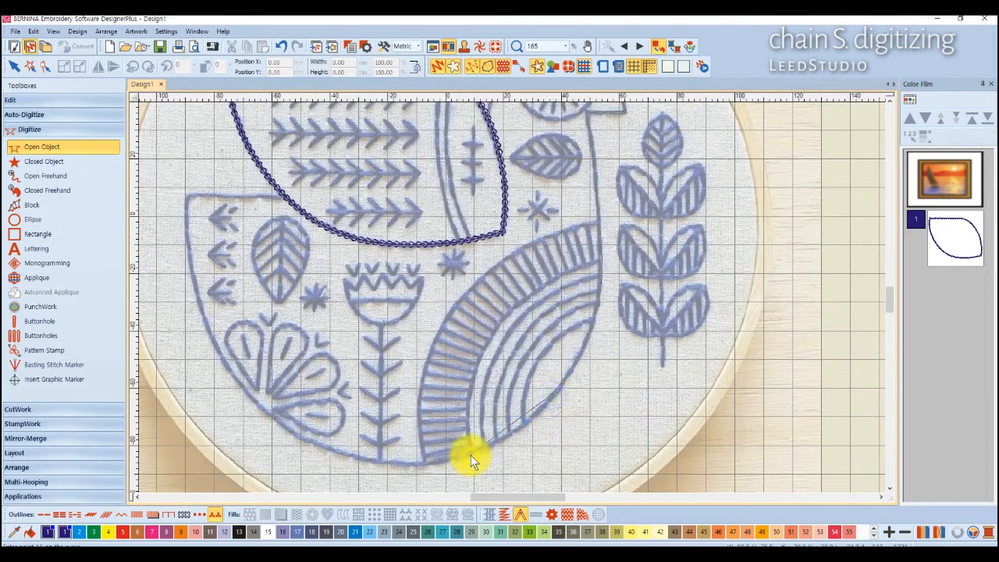
pyautogui.rightClick(471, 455)
pyautogui.rightClick(376, 463)
pyautogui.rightClick(264, 410)
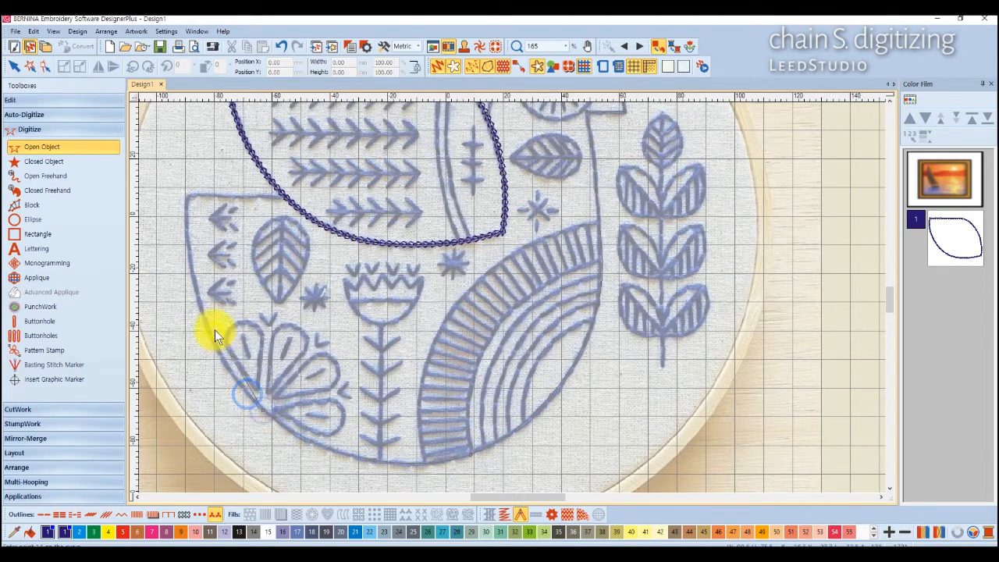
pyautogui.rightClick(206, 330)
pyautogui.rightClick(187, 259)
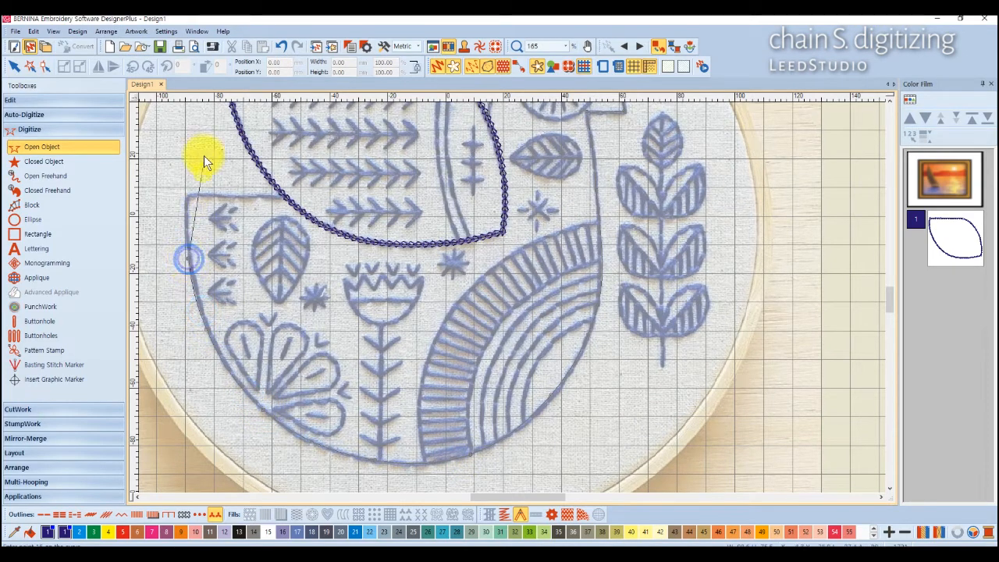
pyautogui.click(187, 194)
pyautogui.click(276, 197)
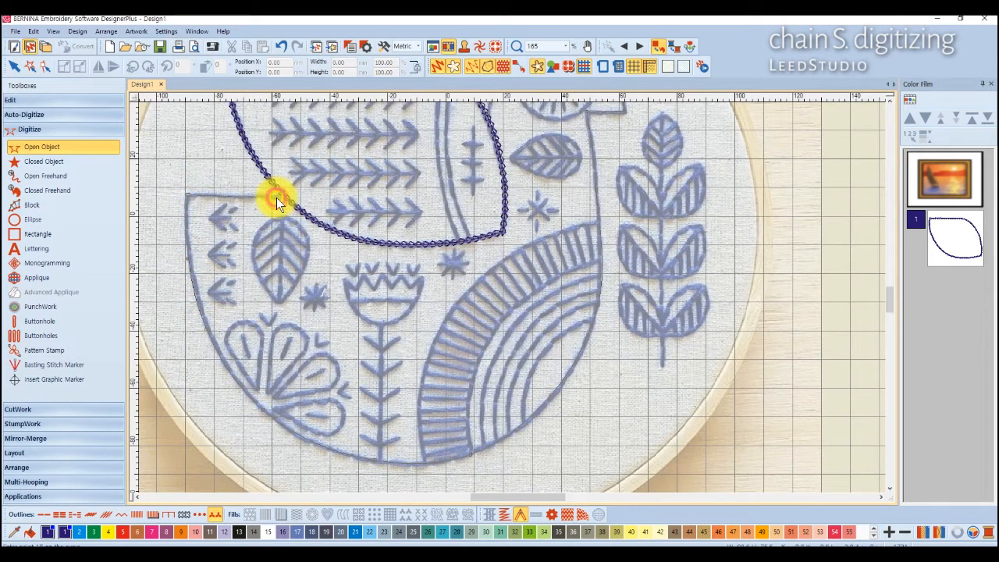
pyautogui.press('Return')
# Step: Digitize the left of the two curved lines inside the wing as an open object from its upper to its lower edge
pyautogui.scroll(2, 511, 270)
pyautogui.scroll(-4, 515, 288)
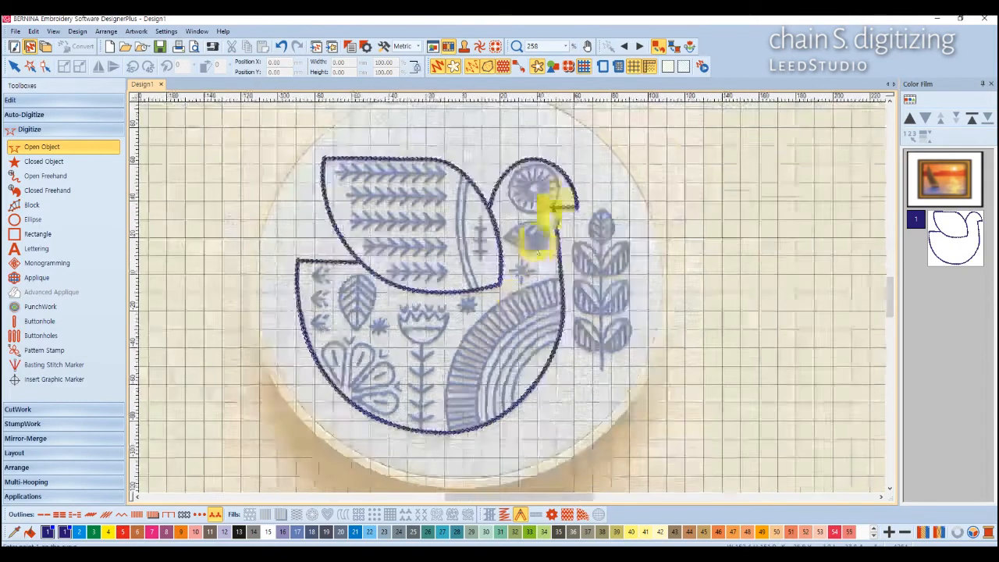
pyautogui.scroll(1, 542, 206)
pyautogui.scroll(-1, 484, 326)
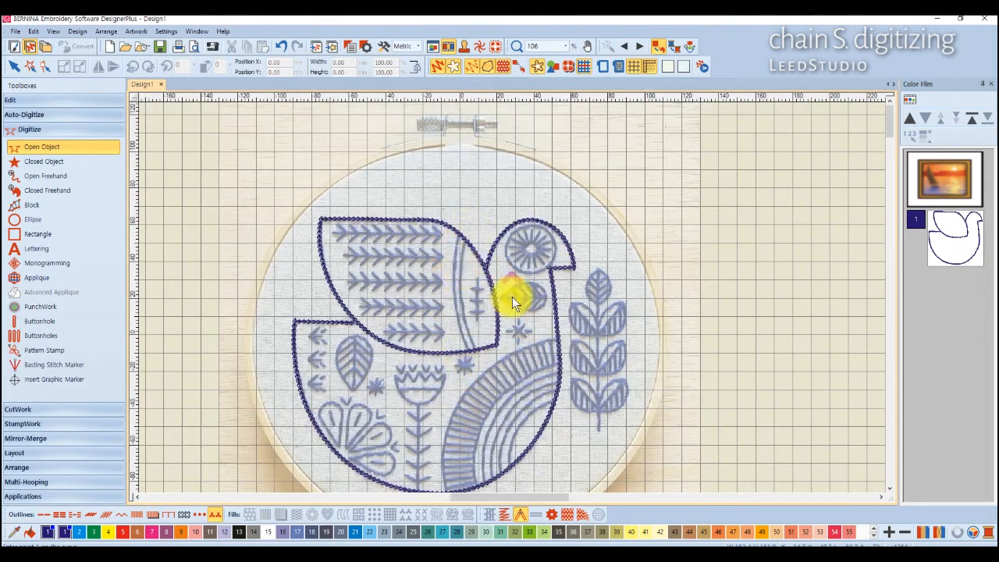
pyautogui.scroll(2, 512, 296)
pyautogui.click(504, 228)
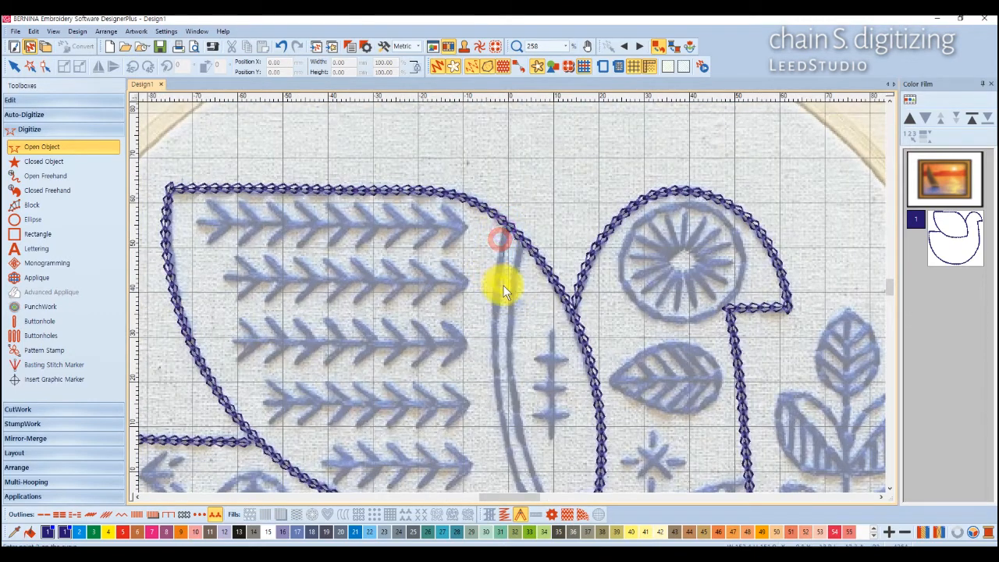
pyautogui.rightClick(494, 296)
pyautogui.rightClick(495, 388)
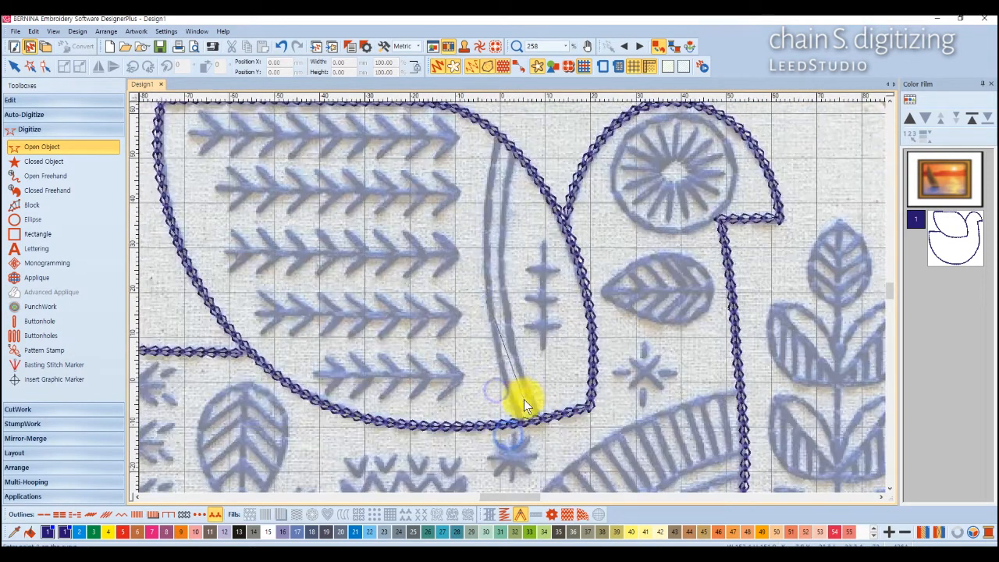
pyautogui.rightClick(504, 377)
pyautogui.click(516, 413)
pyautogui.press('Return')
# Step: Digitize the right curved line inside the wing as an open object parallel to the one just made
pyautogui.click(511, 157)
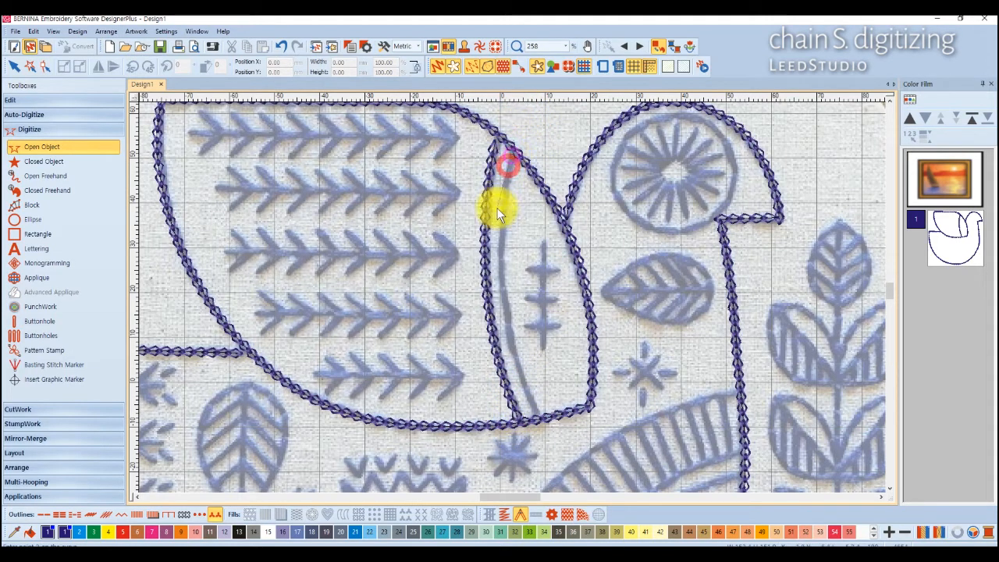
pyautogui.rightClick(500, 243)
pyautogui.rightClick(507, 335)
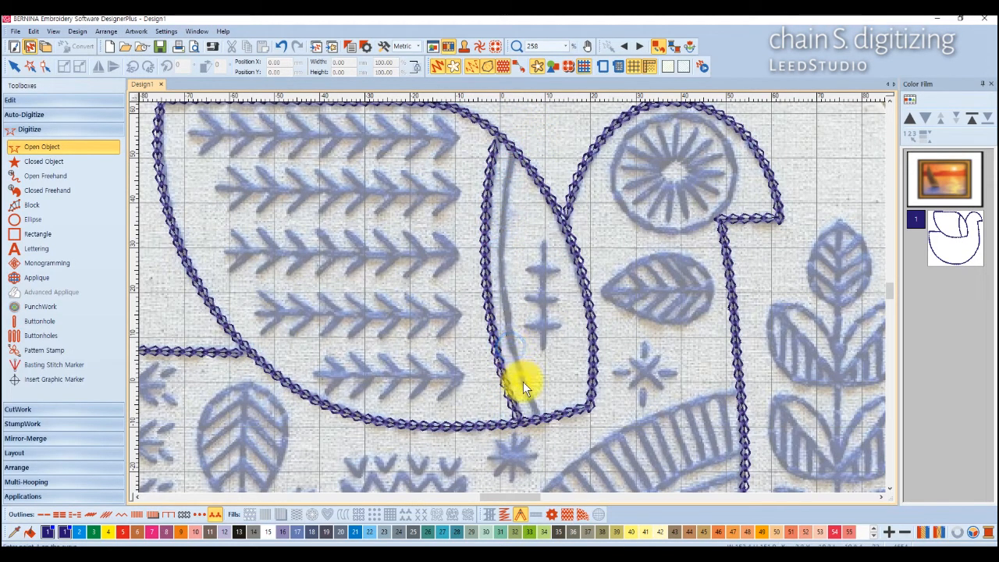
pyautogui.click(535, 411)
pyautogui.press('Return')
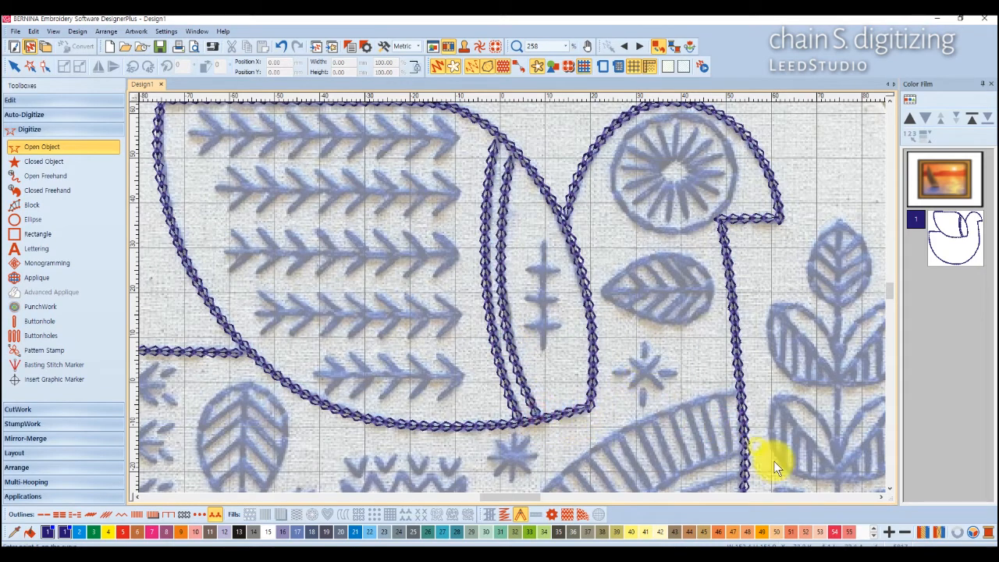
# Step: Digitize the outer arc of the striped breast band as an open object from the breast edge to the belly outline
pyautogui.scroll(-4, 774, 461)
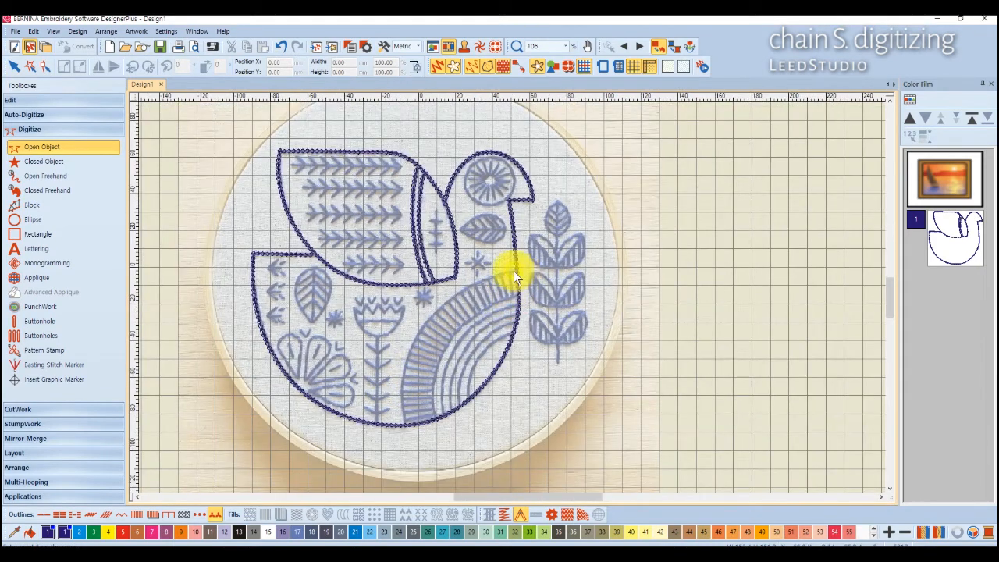
pyautogui.click(514, 271)
pyautogui.rightClick(466, 290)
pyautogui.click(405, 421)
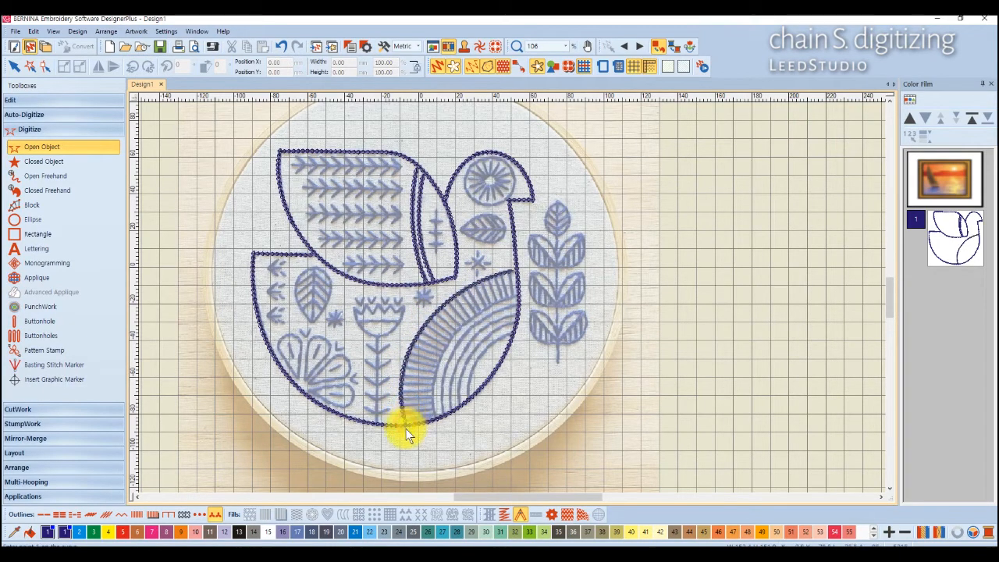
# Step: Digitize the inner edge of the striped breast band as an open object from the belly outline up to the breast edge
pyautogui.scroll(3, 406, 428)
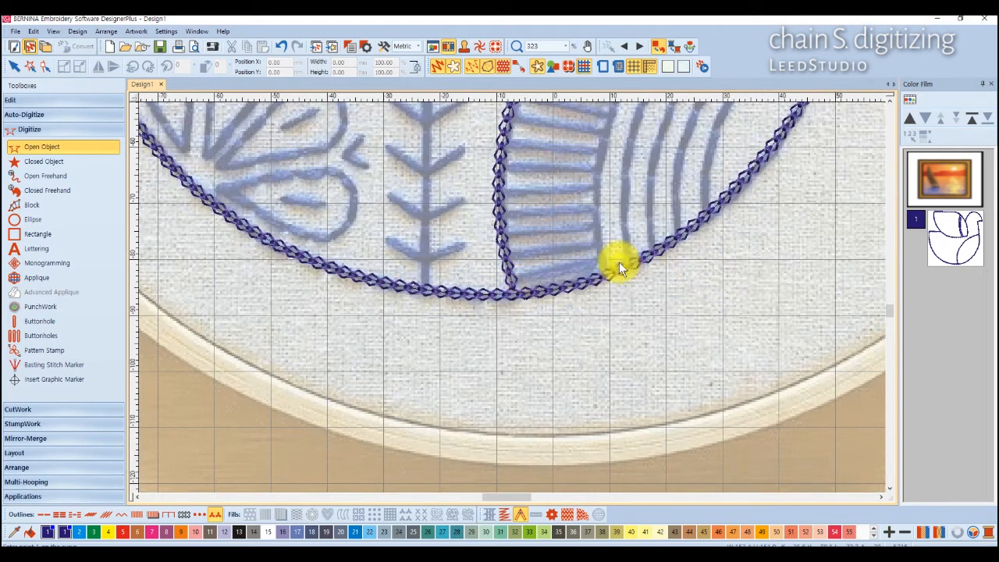
pyautogui.click(606, 268)
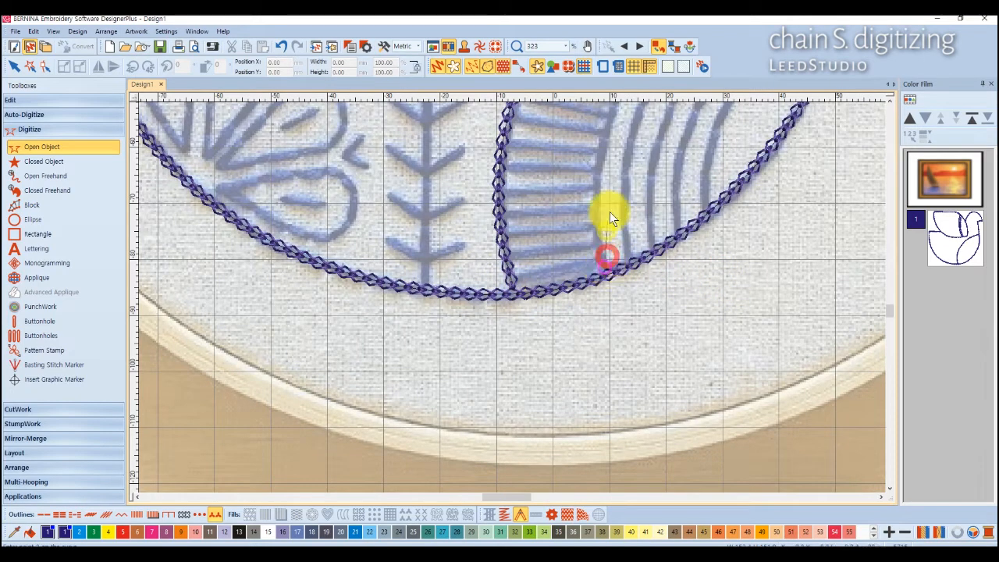
pyautogui.rightClick(599, 160)
pyautogui.rightClick(585, 152)
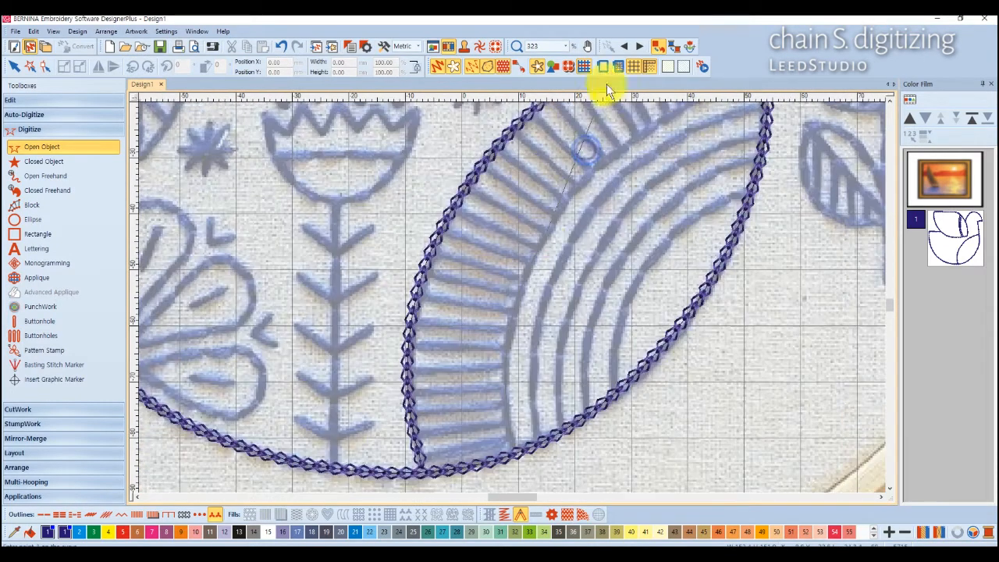
pyautogui.rightClick(635, 136)
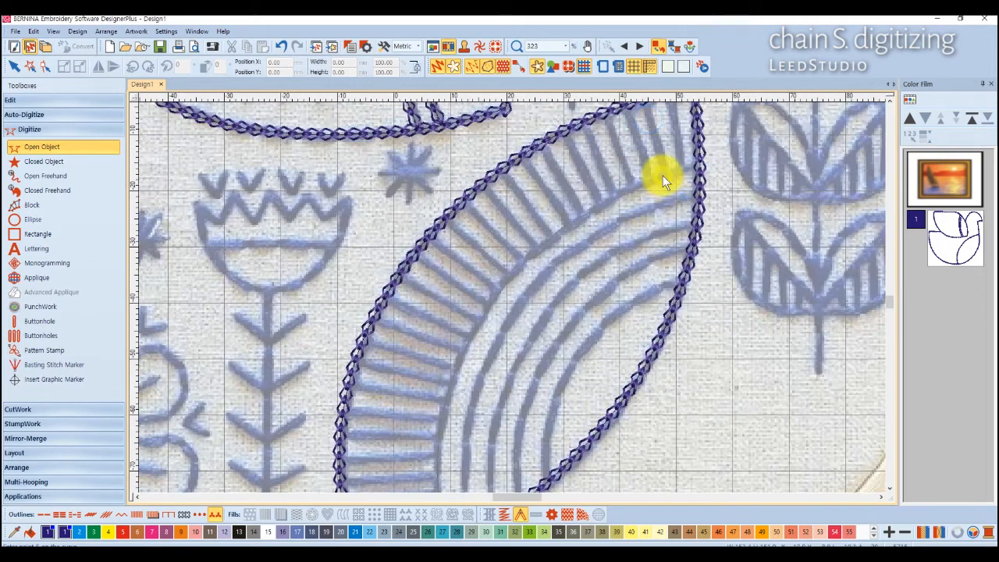
pyautogui.click(694, 166)
pyautogui.press('Return')
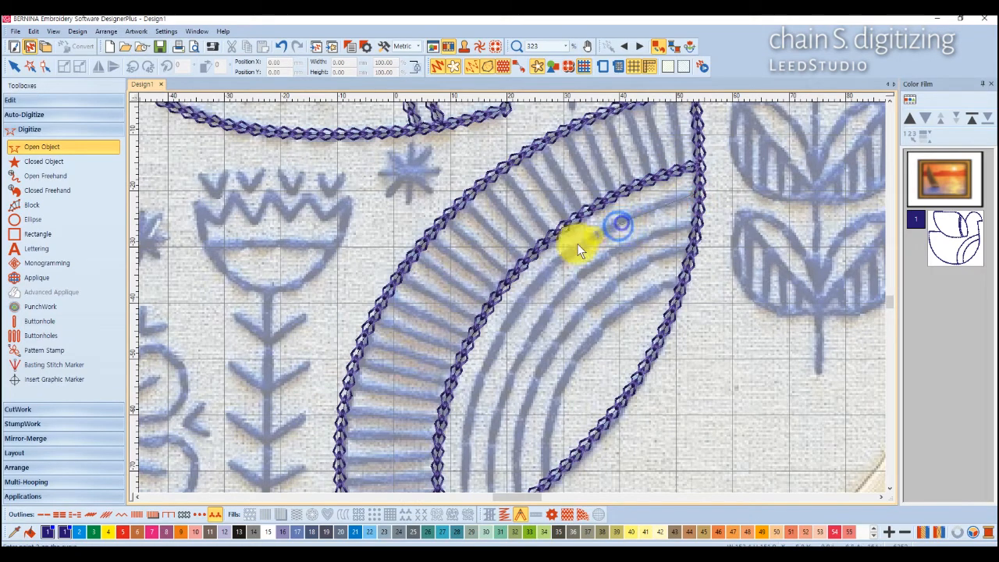
# Step: Digitize the first arc inside the striped band as an open object running down to the belly outline
pyautogui.rightClick(541, 274)
pyautogui.rightClick(481, 380)
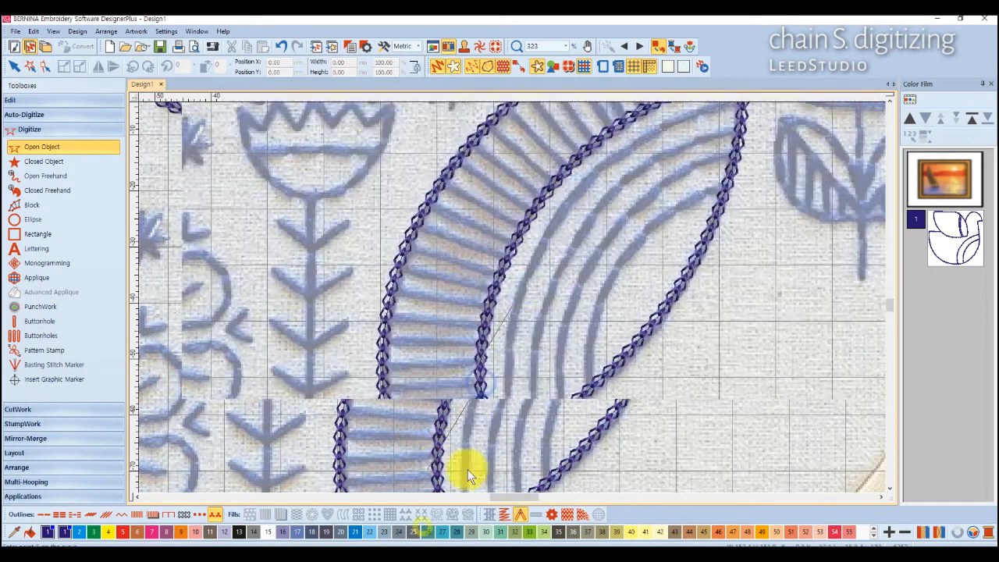
pyautogui.rightClick(506, 387)
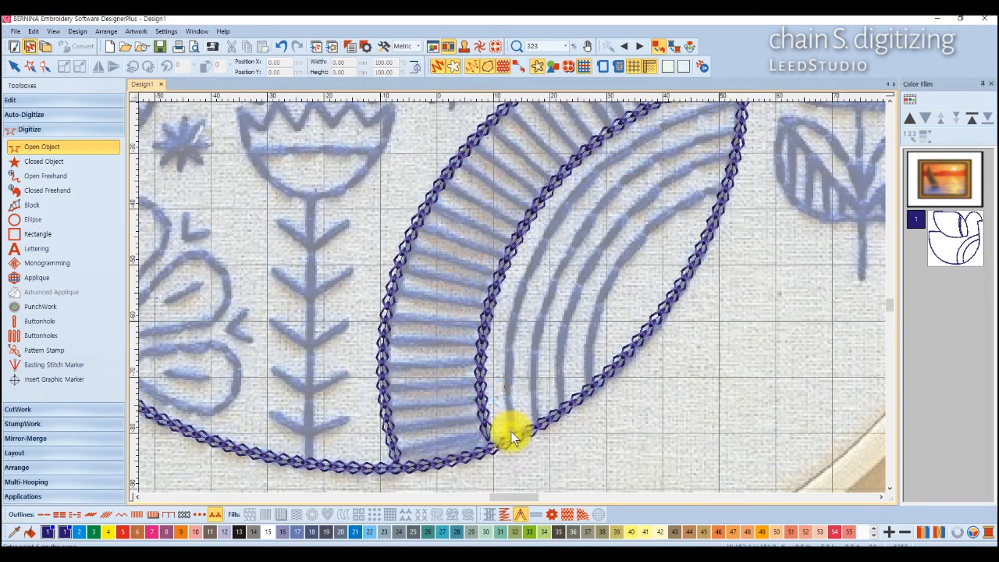
pyautogui.click(511, 431)
pyautogui.press('Return')
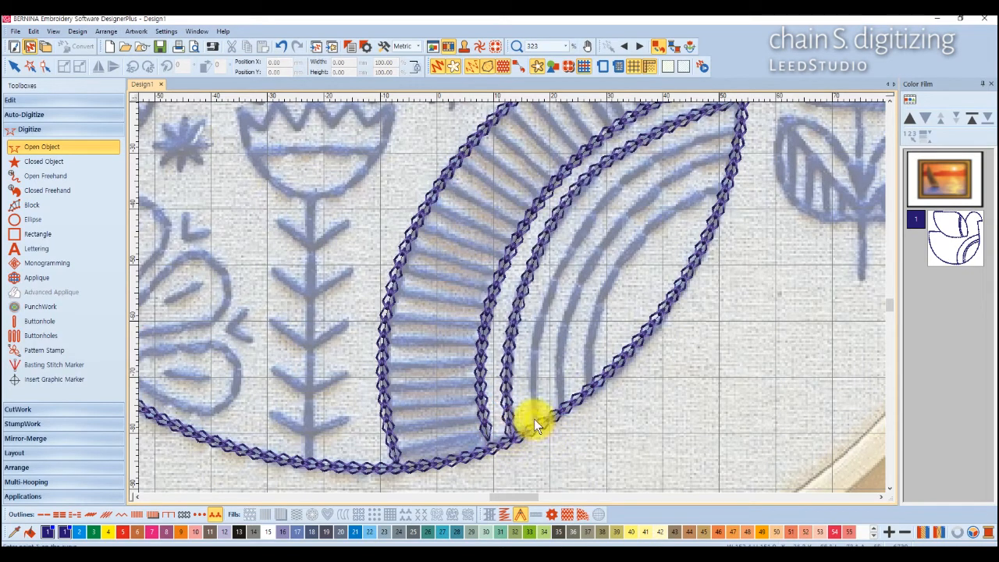
# Step: Digitize the second arc inside the breast band as an open object from the belly outline up to the breast edge
pyautogui.click(541, 401)
pyautogui.rightClick(553, 310)
pyautogui.rightClick(582, 226)
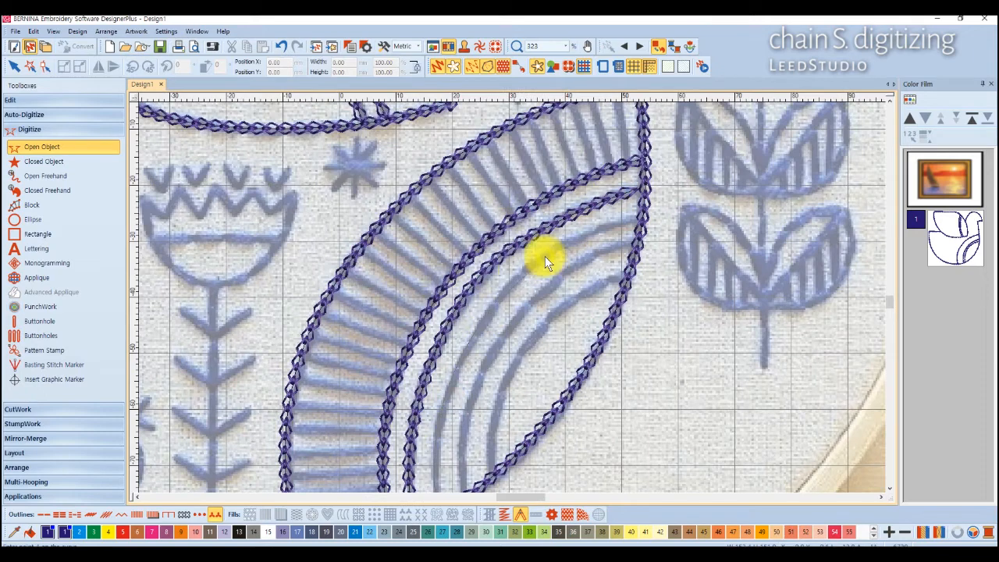
pyautogui.rightClick(597, 229)
pyautogui.click(631, 220)
# Step: Digitize the third arc inside the breast band as an open object from the breast edge down to the belly outline
pyautogui.click(627, 245)
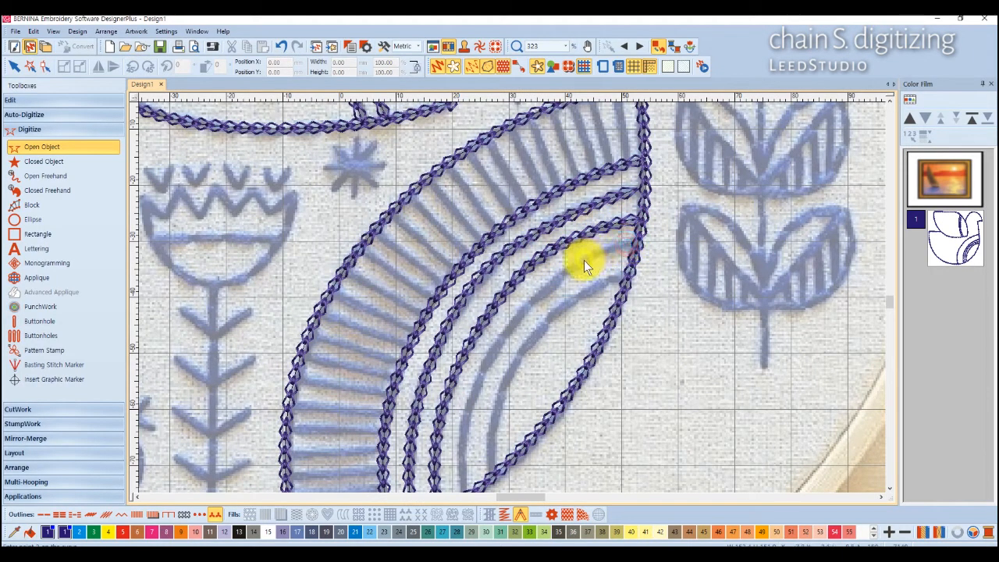
pyautogui.rightClick(475, 388)
pyautogui.rightClick(463, 441)
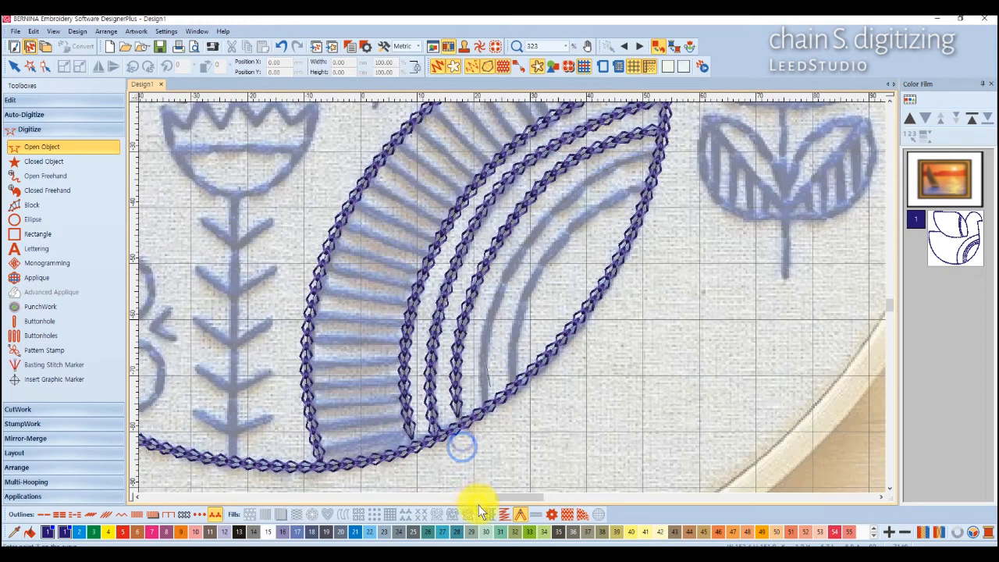
pyautogui.click(483, 398)
pyautogui.press('Return')
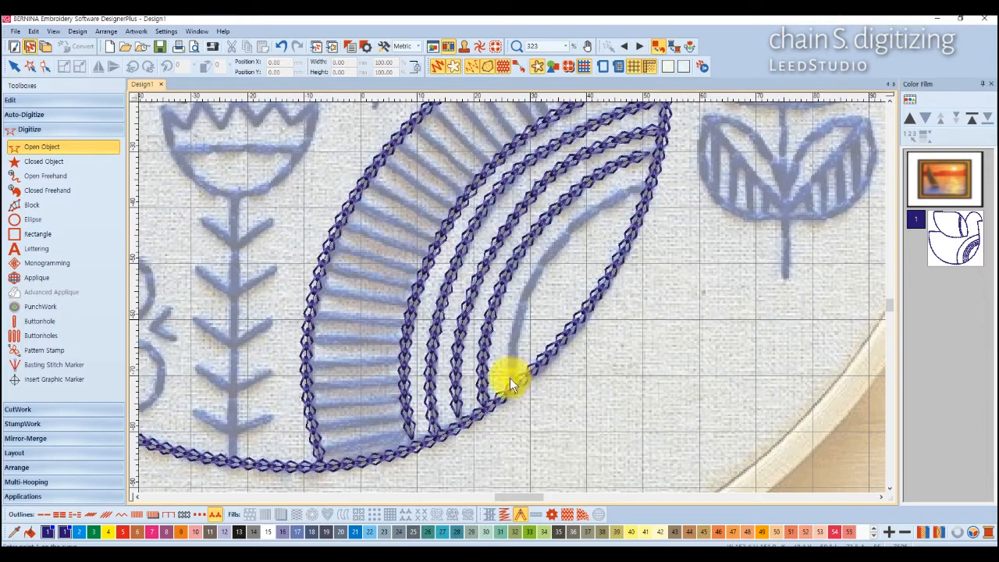
# Step: Digitize the innermost, shortest arc of the breast band as an open object from the belly outline up to the breast edge
pyautogui.click(511, 378)
pyautogui.rightClick(521, 308)
pyautogui.rightClick(554, 247)
pyautogui.click(633, 189)
pyautogui.press('Return')
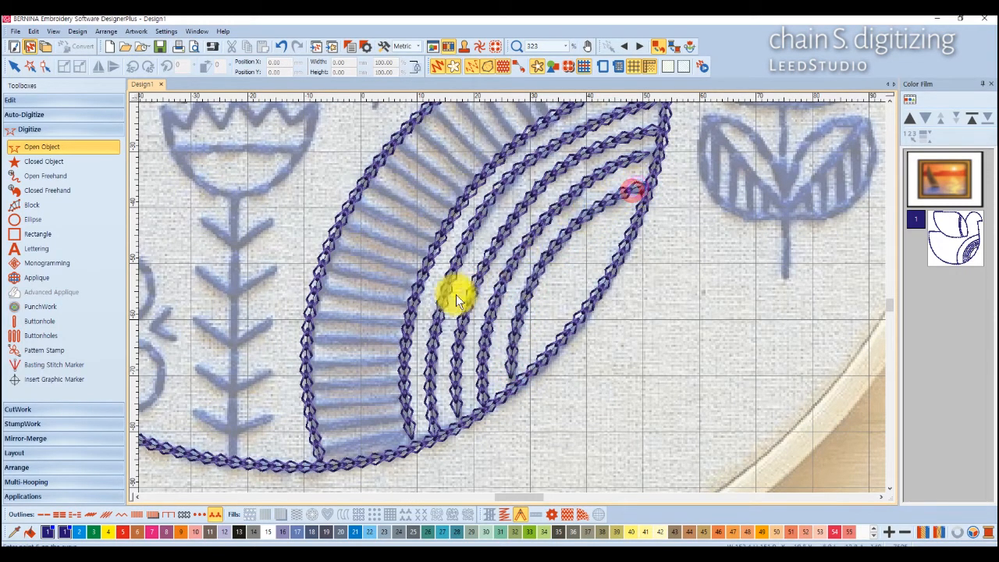
# Step: Digitize the horizontal line across the tulip's cup as a straight open object
pyautogui.scroll(-2, 241, 242)
pyautogui.scroll(1, 479, 245)
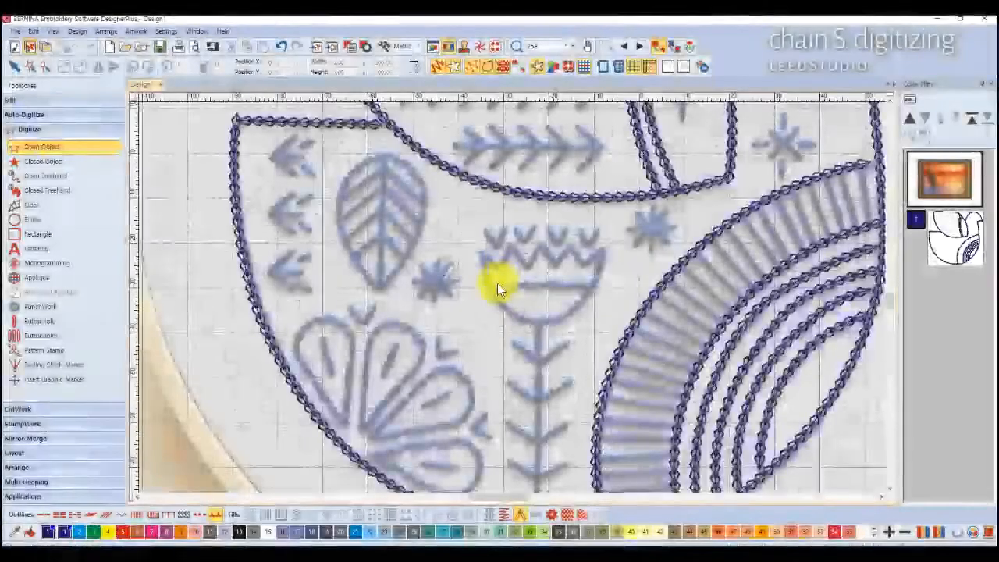
pyautogui.click(506, 285)
pyautogui.click(591, 288)
pyautogui.press('Return')
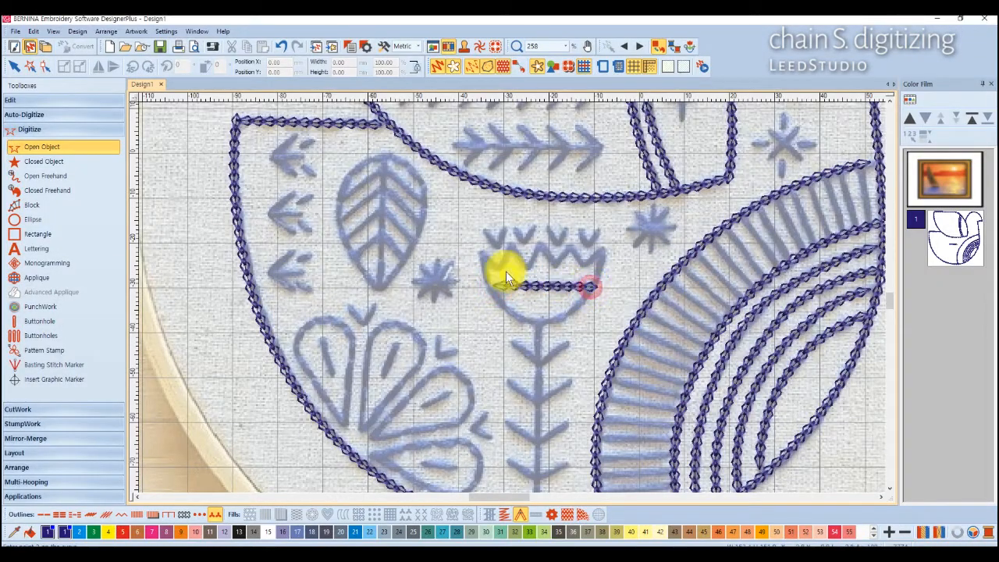
# Step: Digitize the tulip's stem as a straight open object from the base of the cup down to the belly outline
pyautogui.click(539, 321)
pyautogui.click(532, 439)
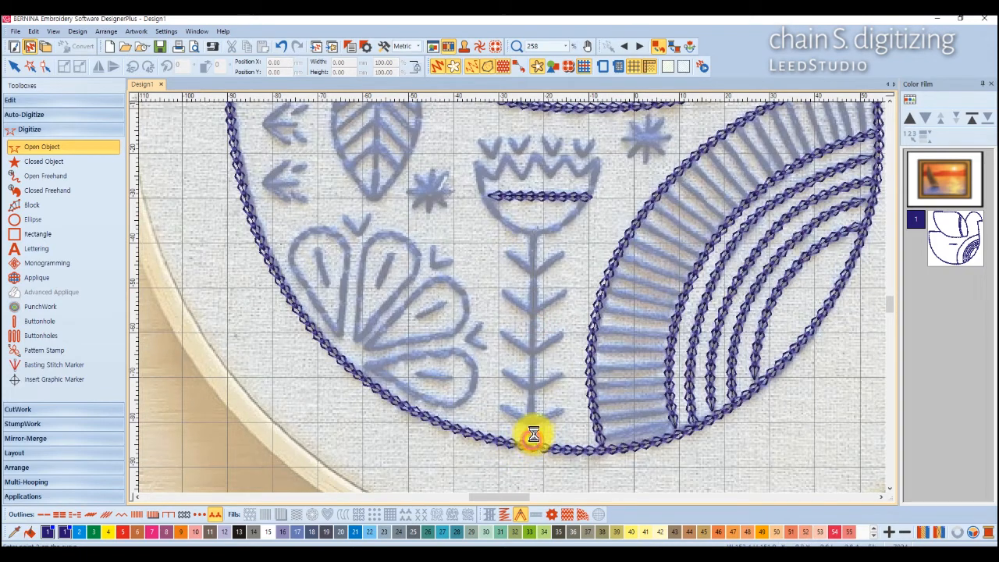
pyautogui.press('Return')
# Step: Digitize the vertical stem of the leafy branch beside the bird as a straight open object
pyautogui.scroll(-2, 475, 223)
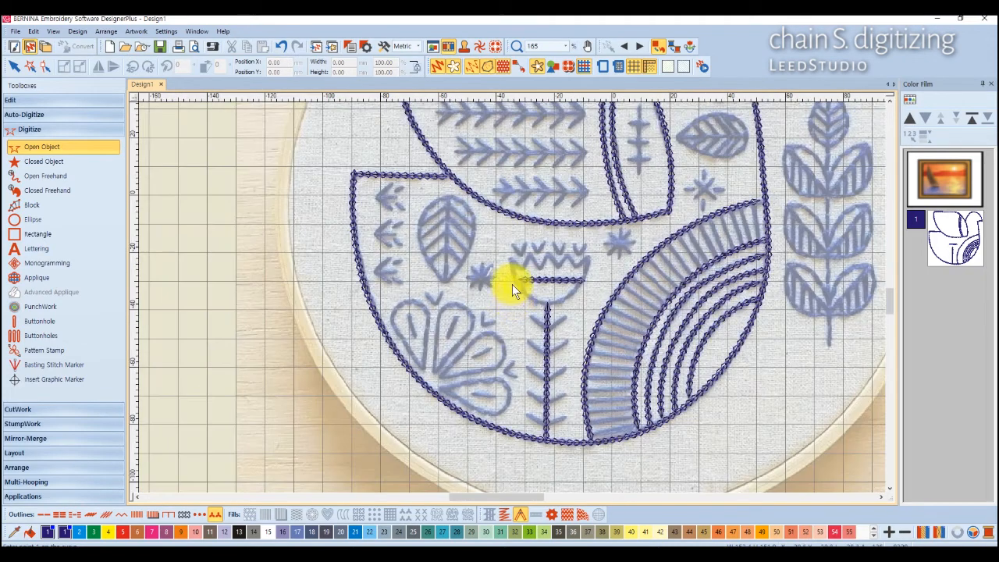
pyautogui.scroll(-1, 513, 283)
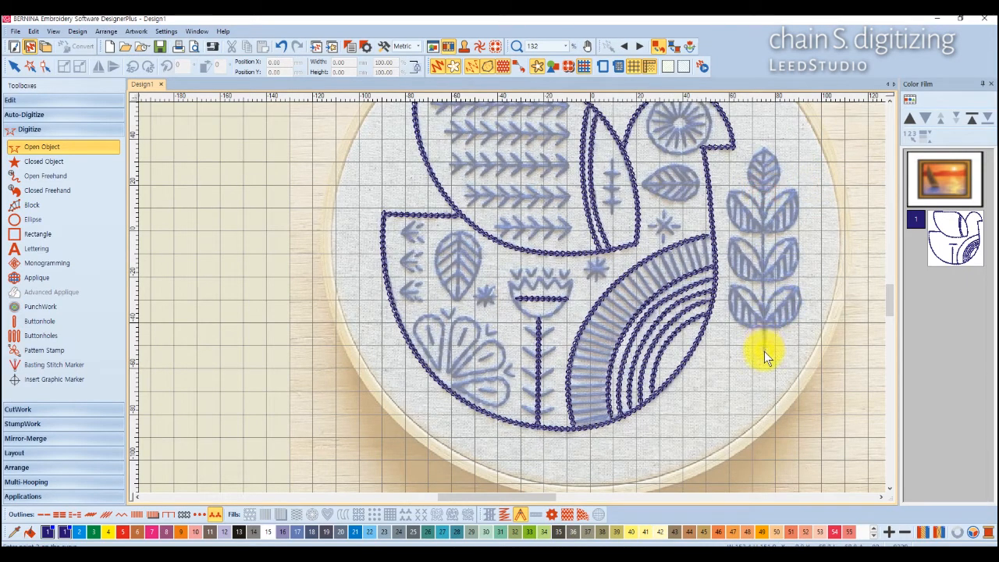
pyautogui.press('Return')
# Step: Digitize the outlines of the leaf below the bird's head and the leaf in the tail as closed objects
pyautogui.click(45, 161)
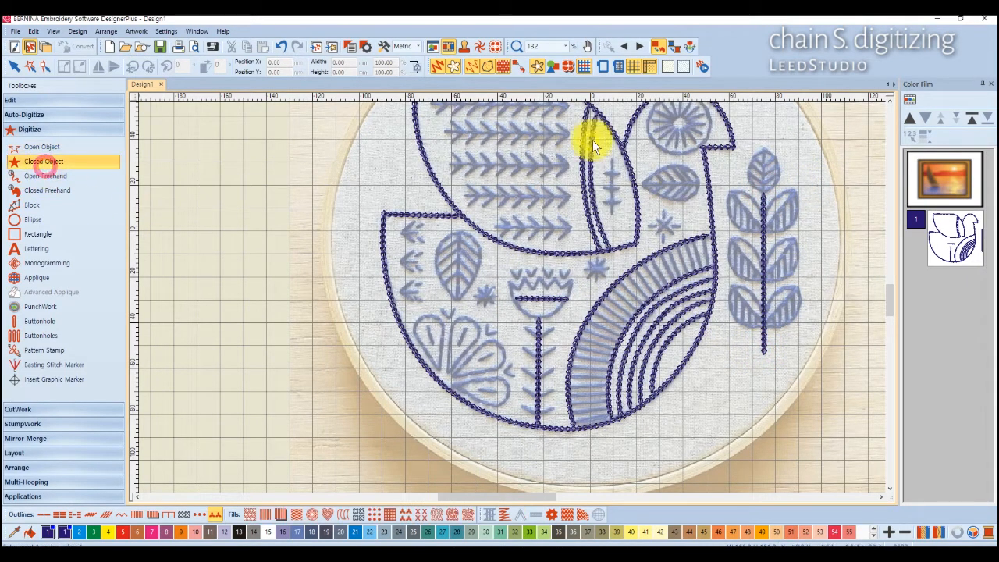
pyautogui.click(642, 185)
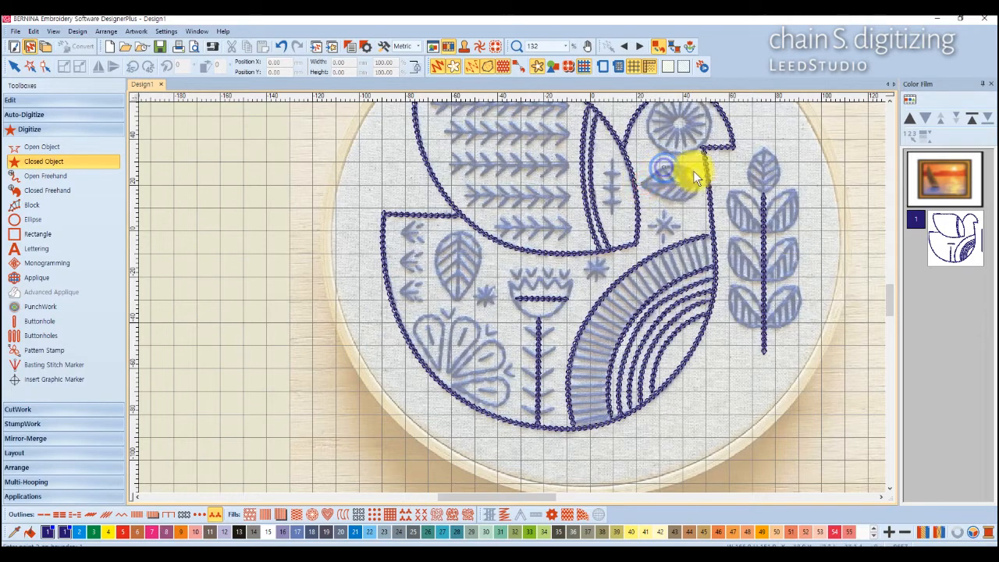
pyautogui.click(692, 171)
pyautogui.rightClick(687, 200)
pyautogui.rightClick(657, 195)
pyautogui.press('Return')
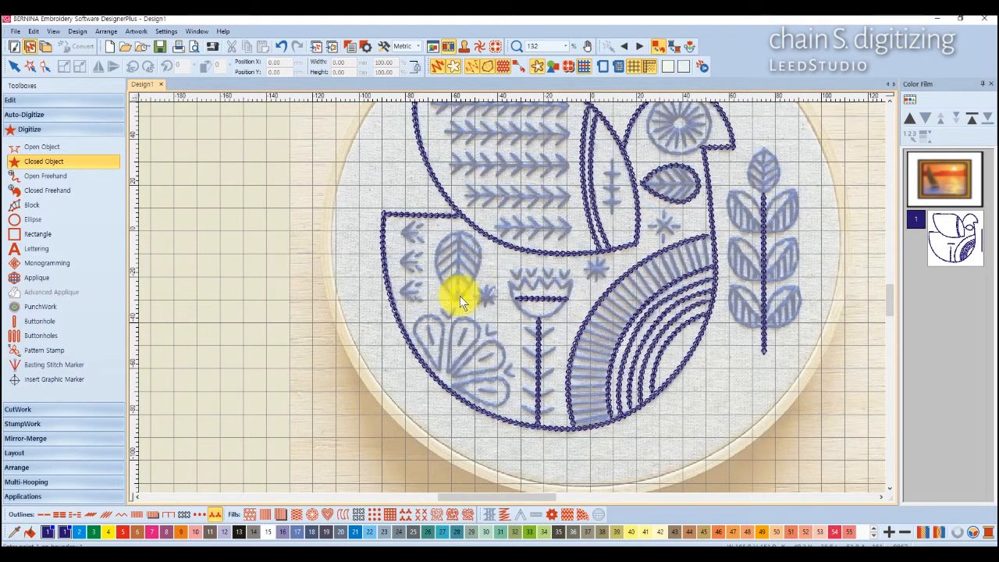
pyautogui.click(444, 239)
pyautogui.press('Return')
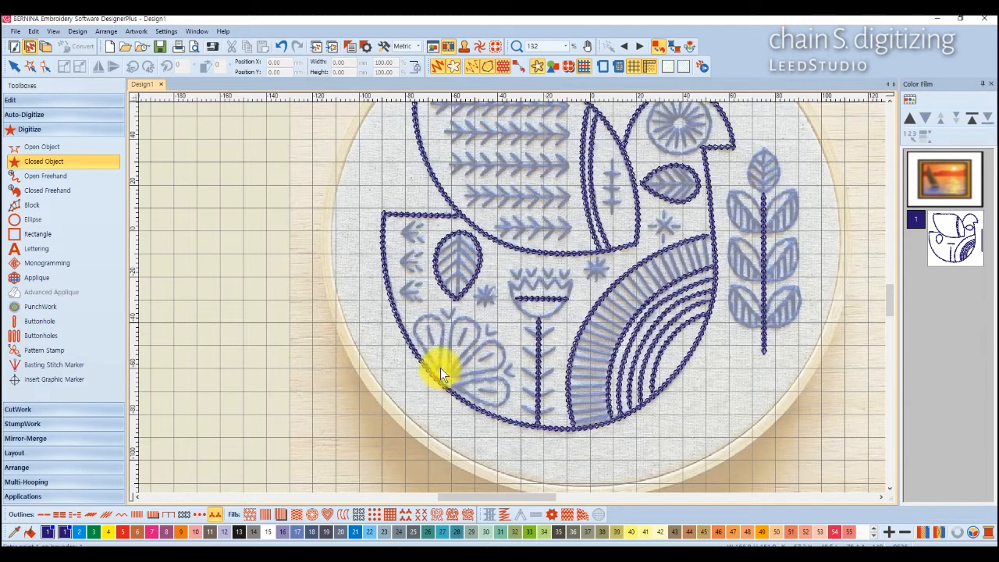
# Step: Digitize the leftmost petal of the fan-shaped flower in the tail as a closed object
pyautogui.click(441, 368)
pyautogui.click(415, 332)
pyautogui.rightClick(414, 328)
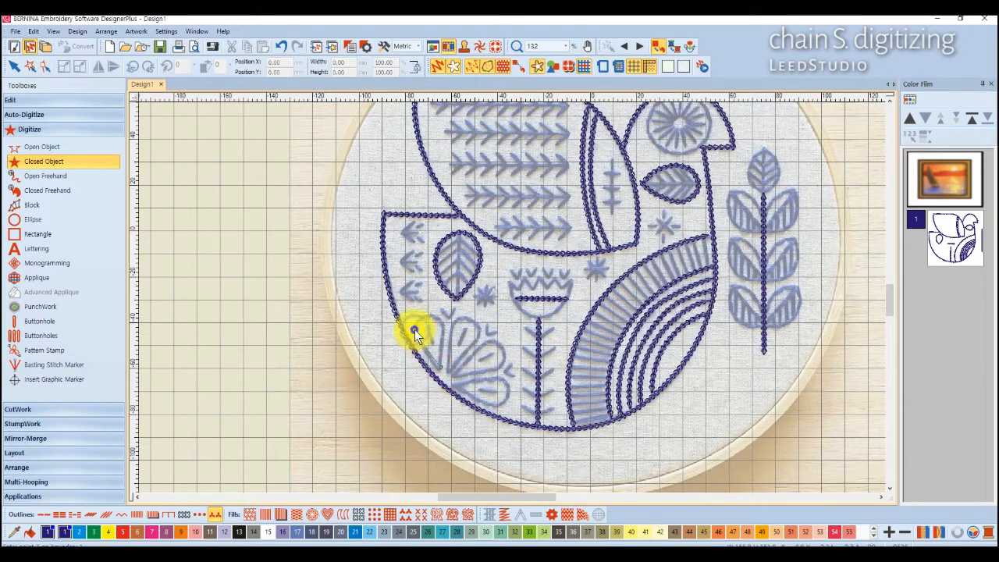
pyautogui.rightClick(429, 317)
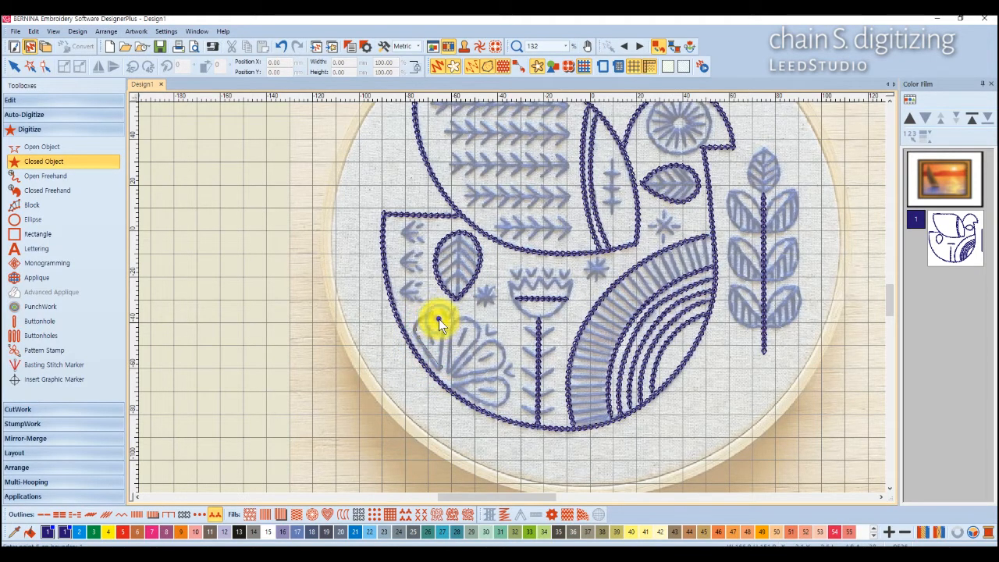
pyautogui.click(442, 333)
pyautogui.press('Return')
# Step: Digitize the remaining three petals of the fan-shaped flower as separate closed objects
pyautogui.click(456, 320)
pyautogui.press('Return')
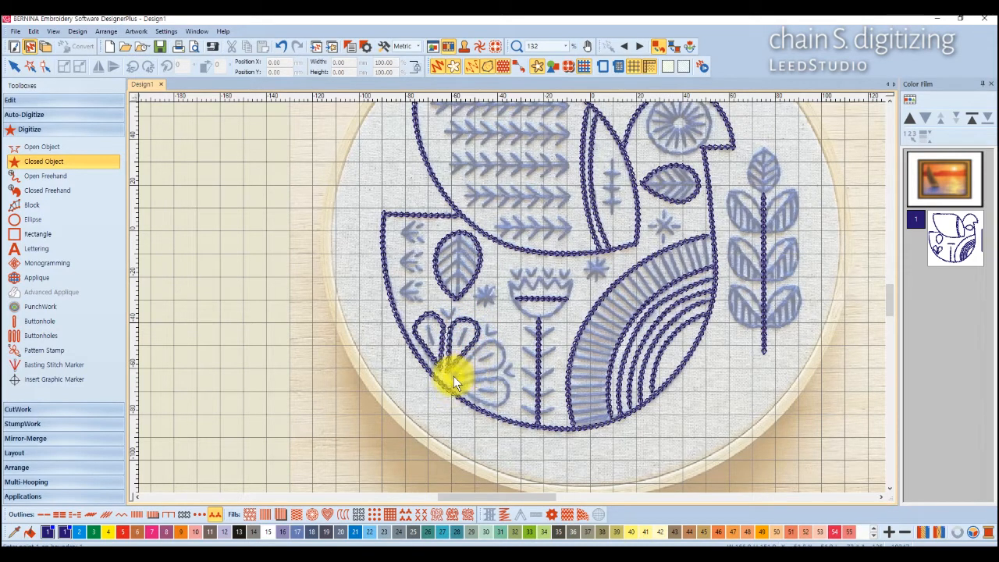
pyautogui.click(477, 350)
pyautogui.press('Return')
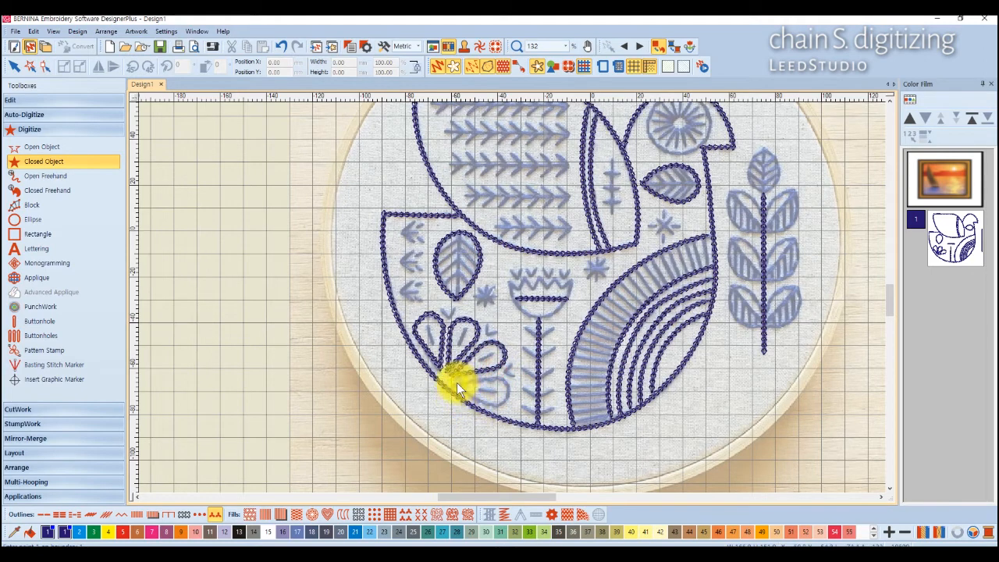
pyautogui.click(456, 382)
pyautogui.click(482, 399)
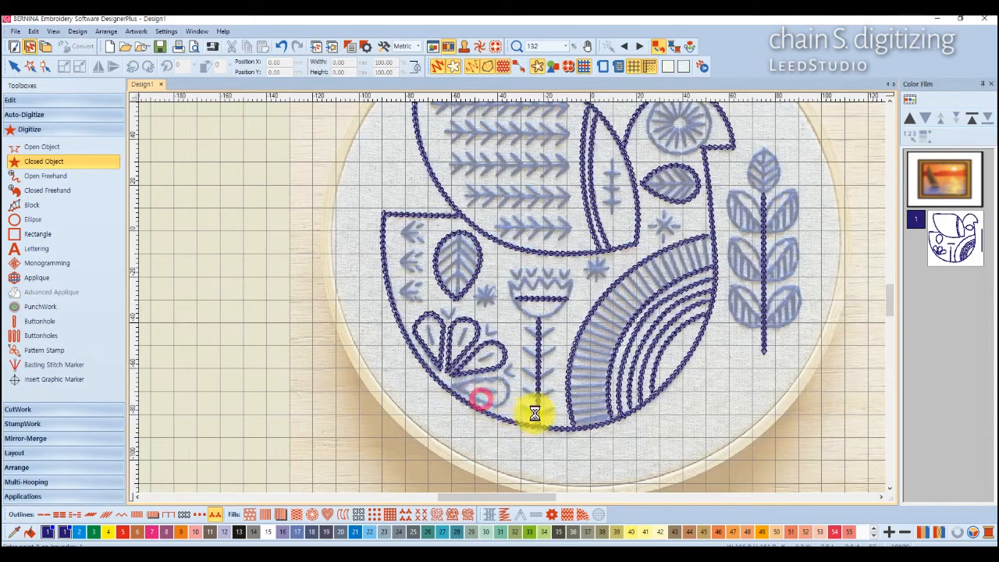
pyautogui.press('Return')
# Step: Reshape the leftmost petal of the fan-shaped flower by adjusting the node at its rounded tip to follow the artwork
pyautogui.scroll(-2, 509, 296)
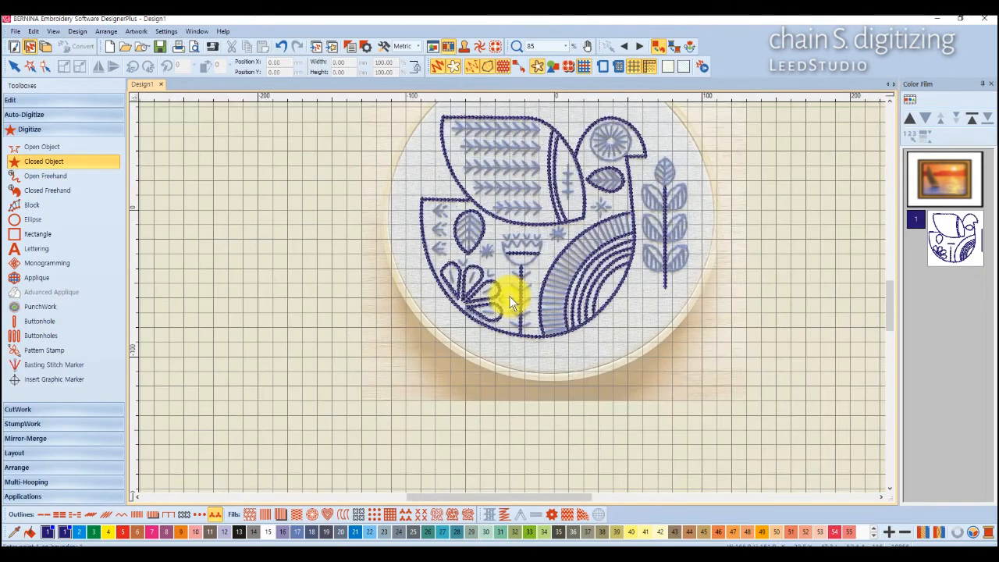
pyautogui.scroll(4, 511, 296)
pyautogui.scroll(1, 512, 297)
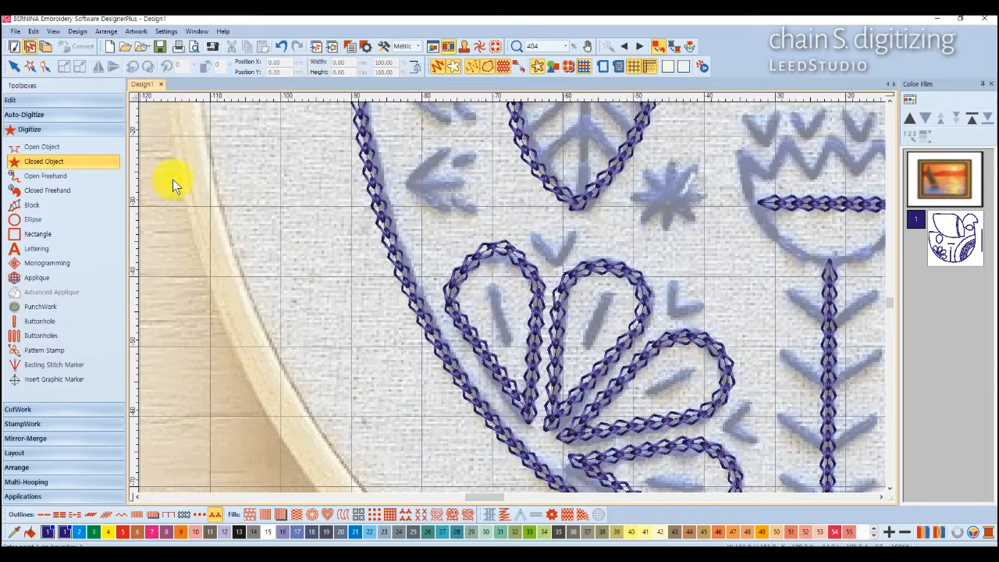
pyautogui.click(14, 66)
pyautogui.click(480, 251)
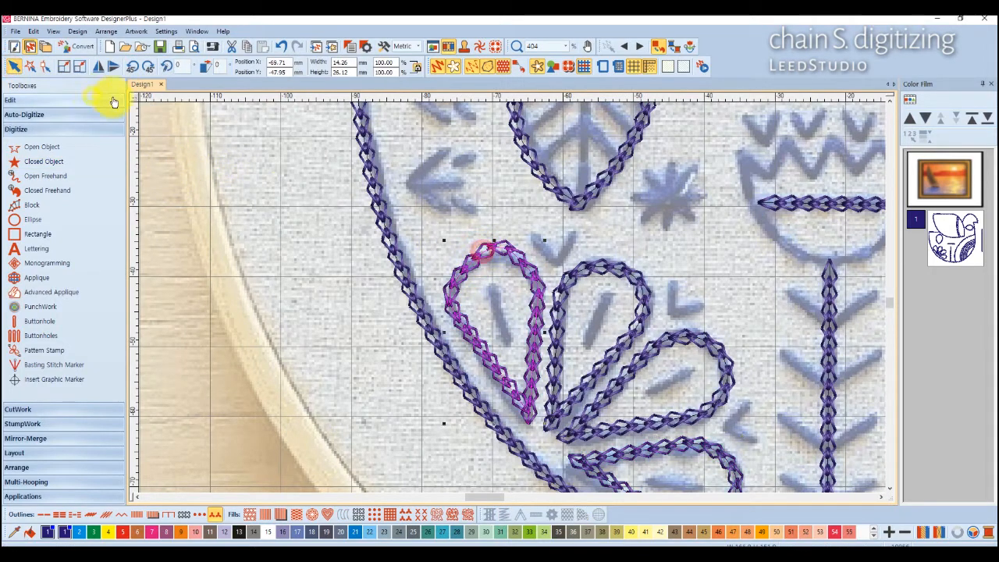
pyautogui.click(44, 66)
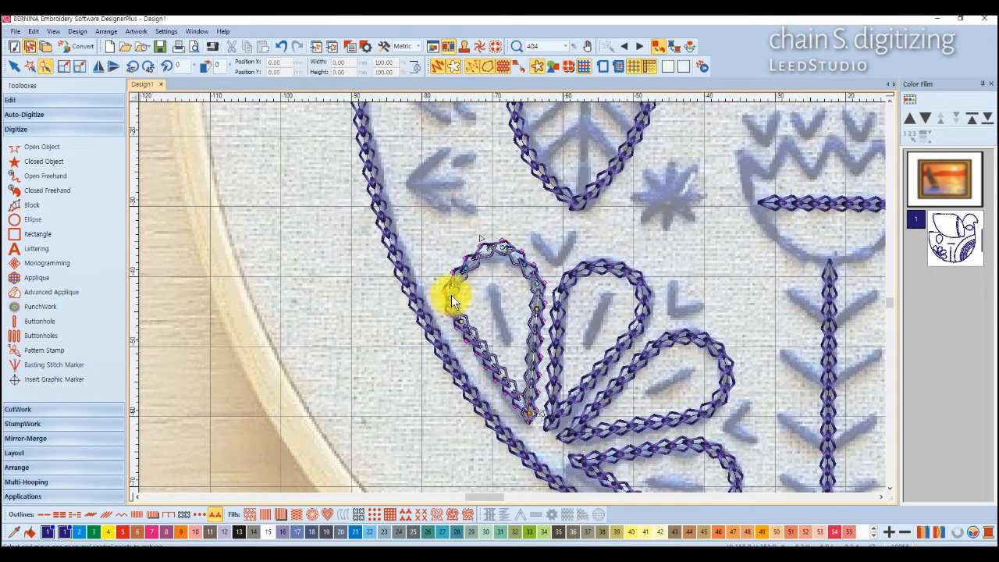
pyautogui.moveTo(464, 267); pyautogui.dragTo(498, 252)
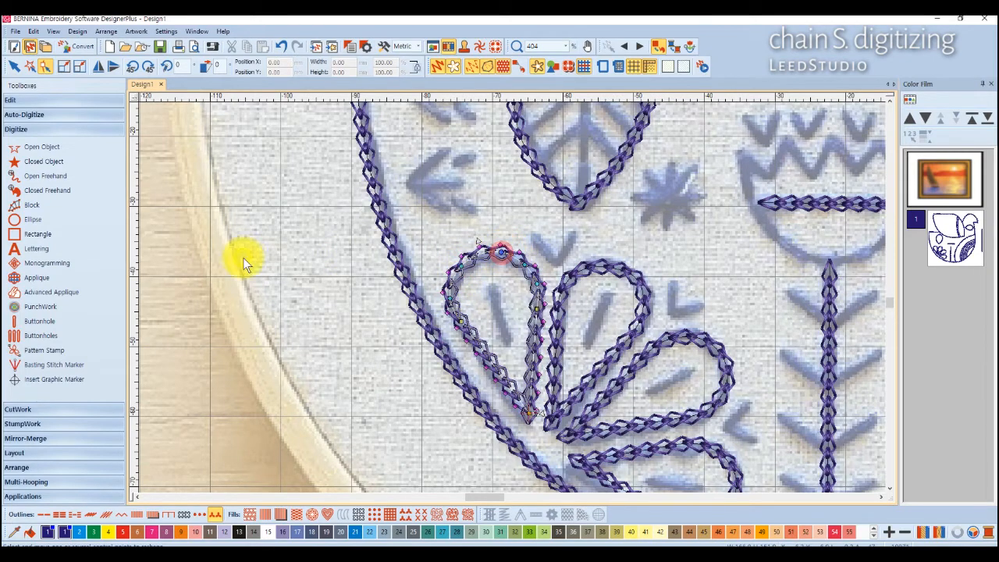
pyautogui.click(13, 66)
# Step: Digitize the single leaf at the tip of the leafy branch as a closed object
pyautogui.scroll(-2, 534, 308)
pyautogui.scroll(-5, 533, 306)
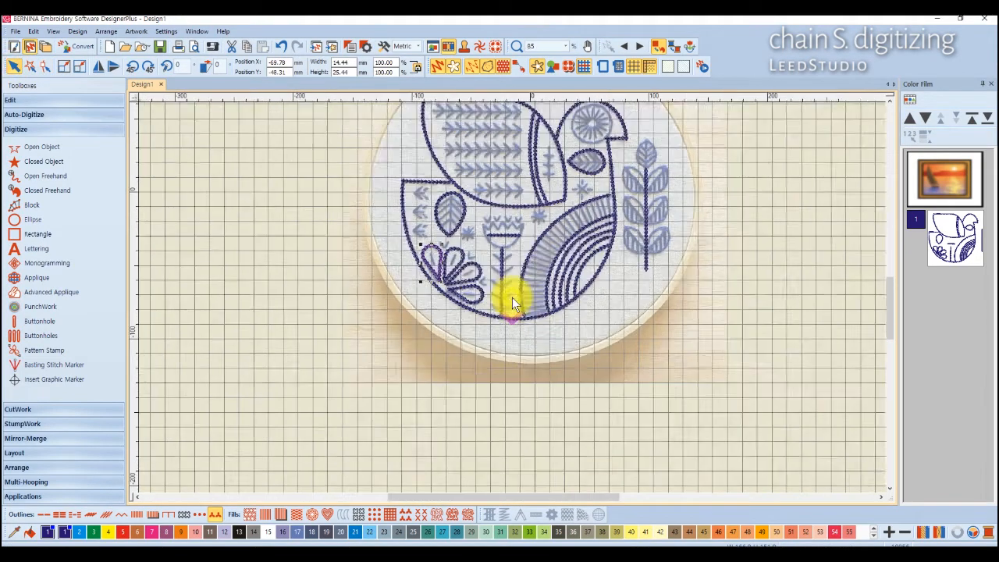
pyautogui.scroll(4, 512, 296)
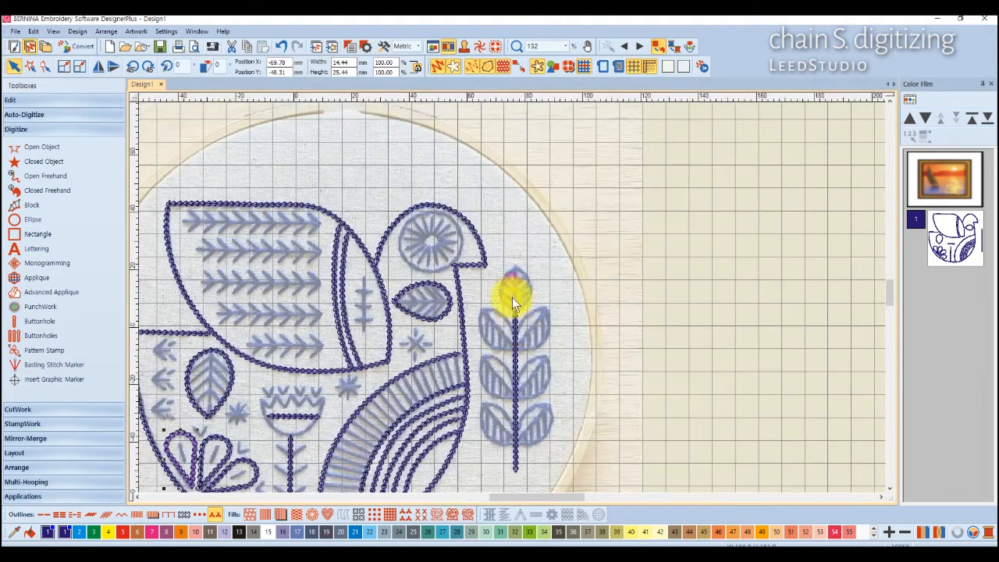
pyautogui.click(509, 277)
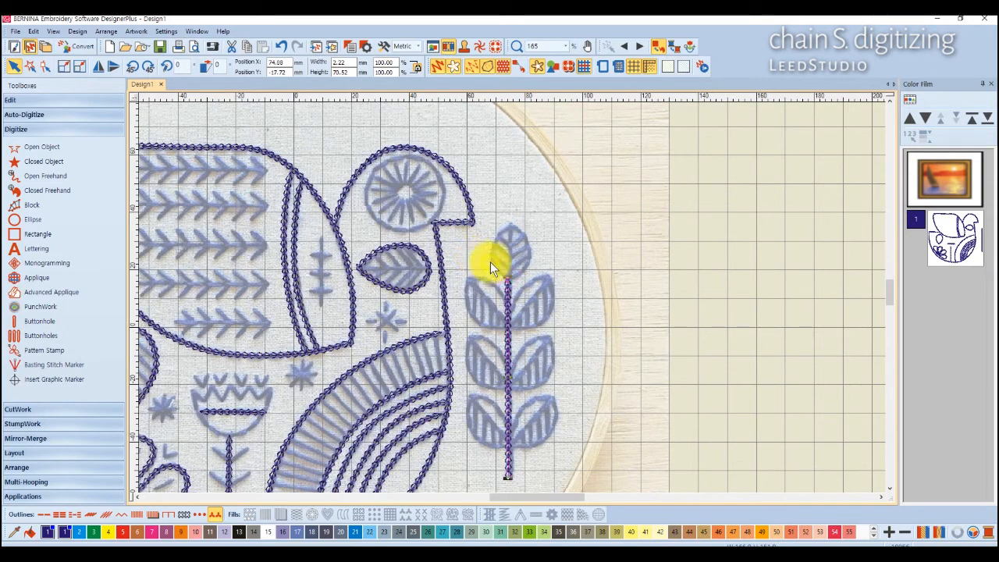
pyautogui.click(39, 161)
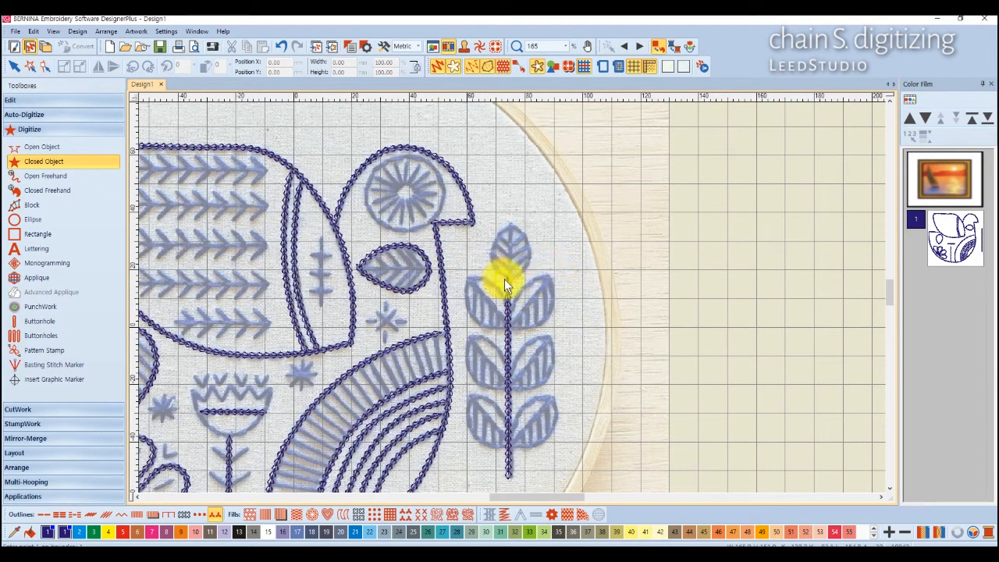
pyautogui.click(508, 277)
pyautogui.press('Return')
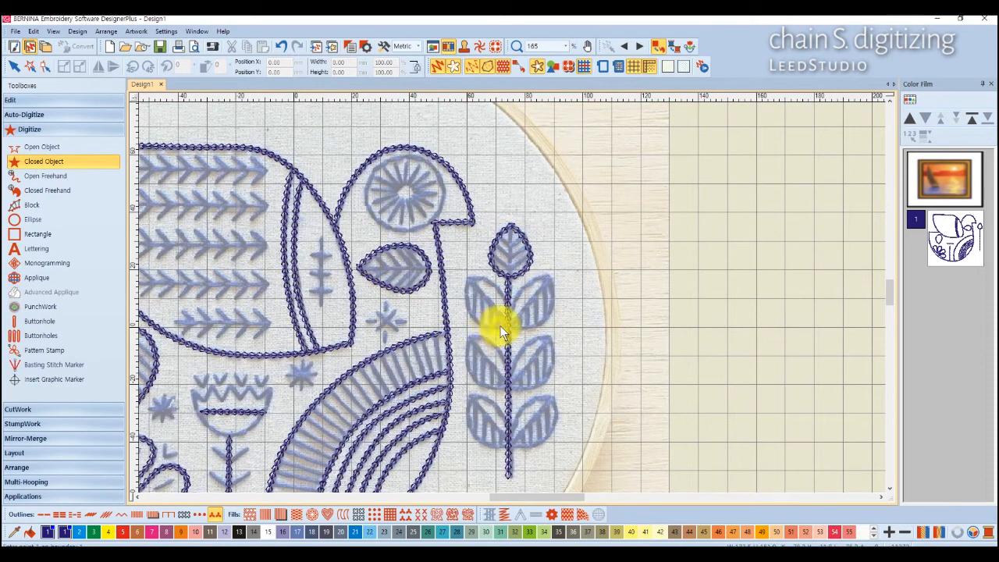
# Step: Digitize the left leaf of the branch's uppermost pair as a closed object
pyautogui.click(502, 325)
pyautogui.rightClick(496, 289)
pyautogui.click(464, 279)
pyautogui.rightClick(464, 306)
pyautogui.rightClick(486, 326)
pyautogui.press('Return')
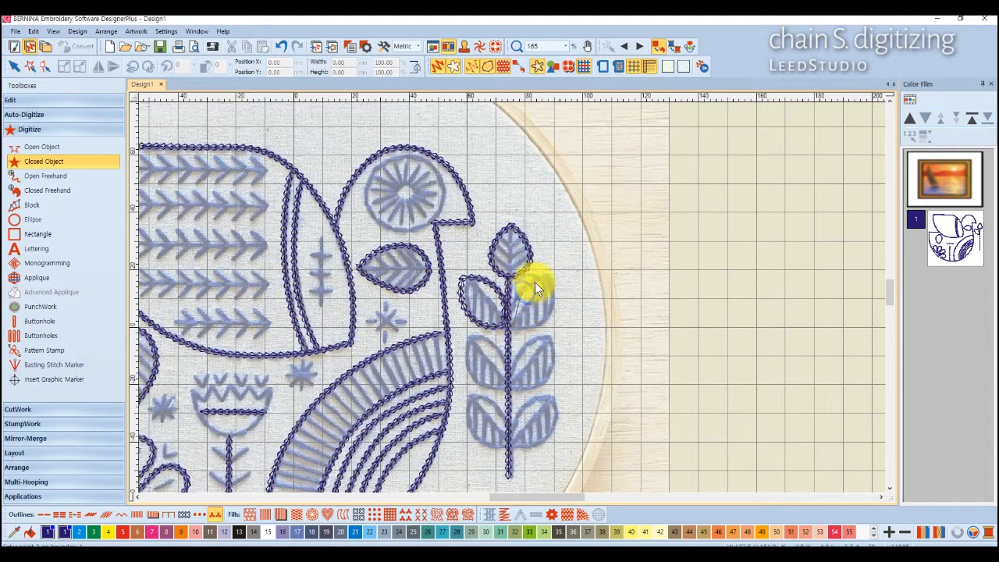
# Step: Digitize the right leaf of the branch's uppermost pair as a closed object
pyautogui.rightClick(552, 298)
pyautogui.rightClick(541, 320)
pyautogui.press('Return')
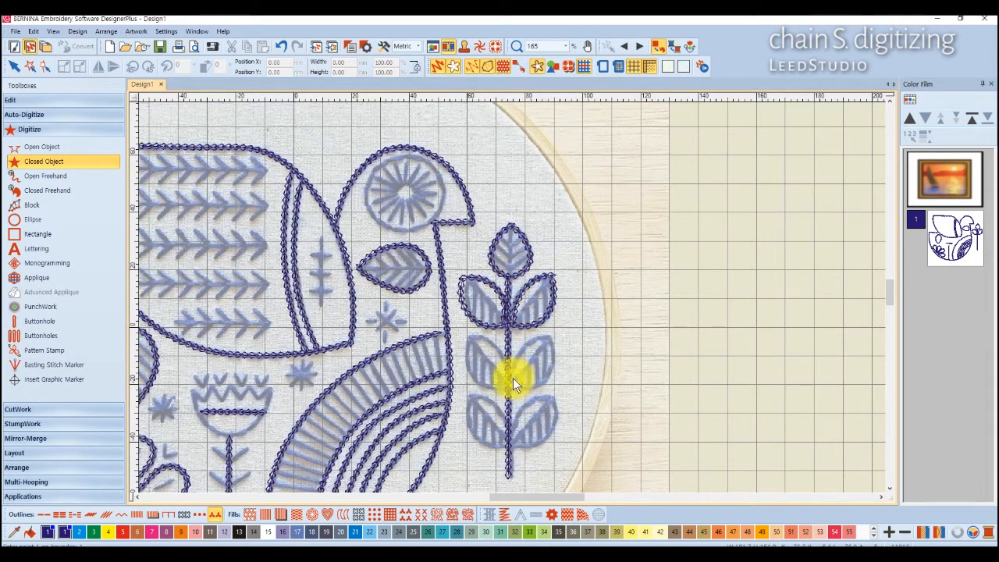
# Step: Digitize the right leaf of the branch's middle pair as a closed object
pyautogui.click(552, 338)
pyautogui.rightClick(554, 363)
pyautogui.rightClick(547, 379)
pyautogui.rightClick(523, 389)
pyautogui.press('Return')
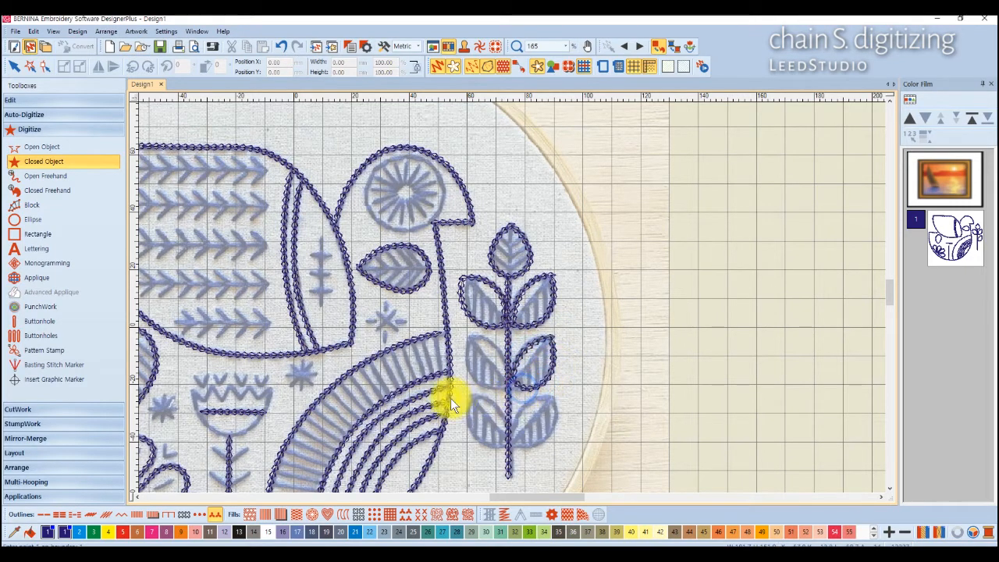
# Step: Digitize the left leaf of the branch's middle pair as a closed object
pyautogui.click(497, 350)
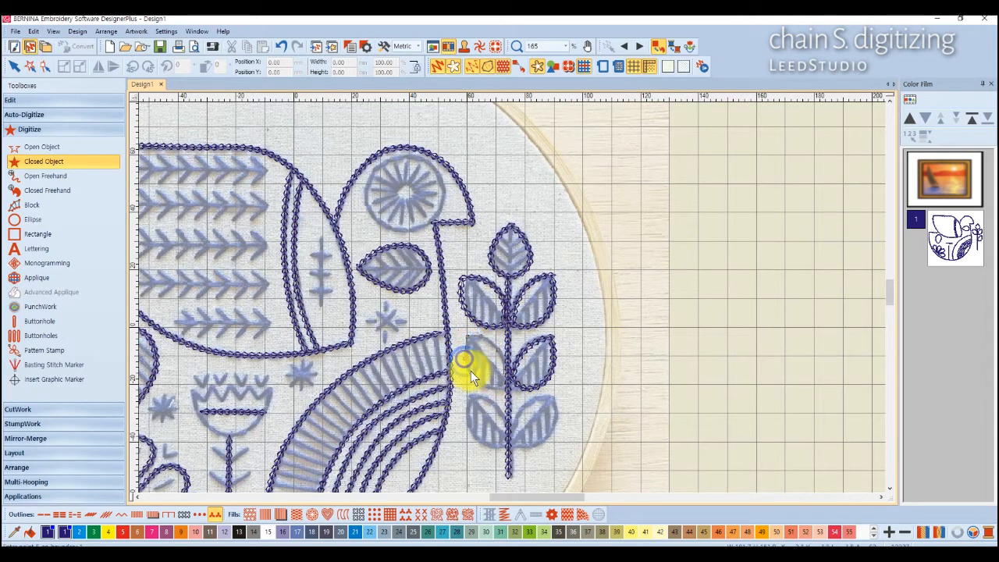
pyautogui.rightClick(487, 387)
pyautogui.press('Return')
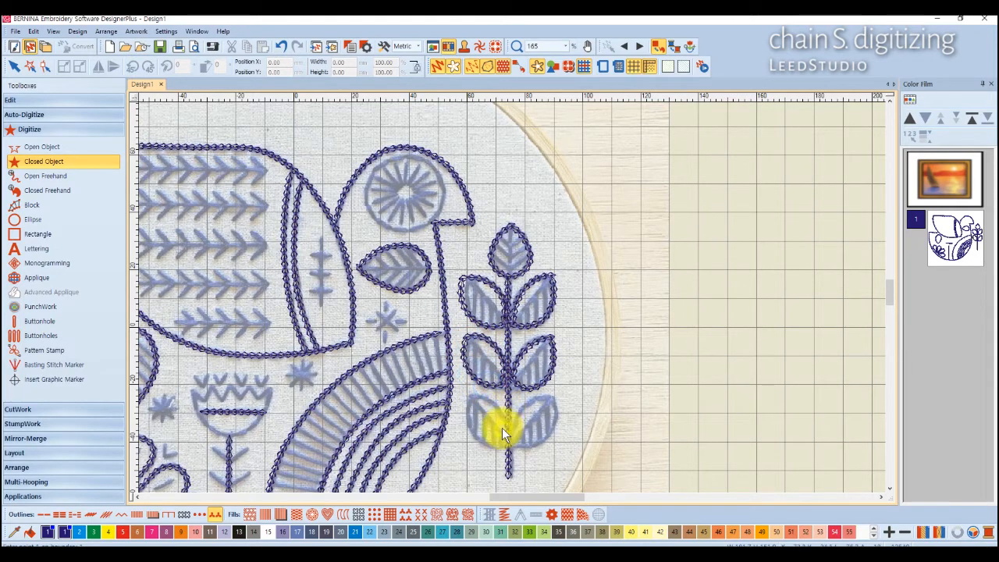
# Step: Digitize the left leaf of the branch's lowest pair as a closed object
pyautogui.click(503, 429)
pyautogui.rightClick(493, 406)
pyautogui.click(469, 395)
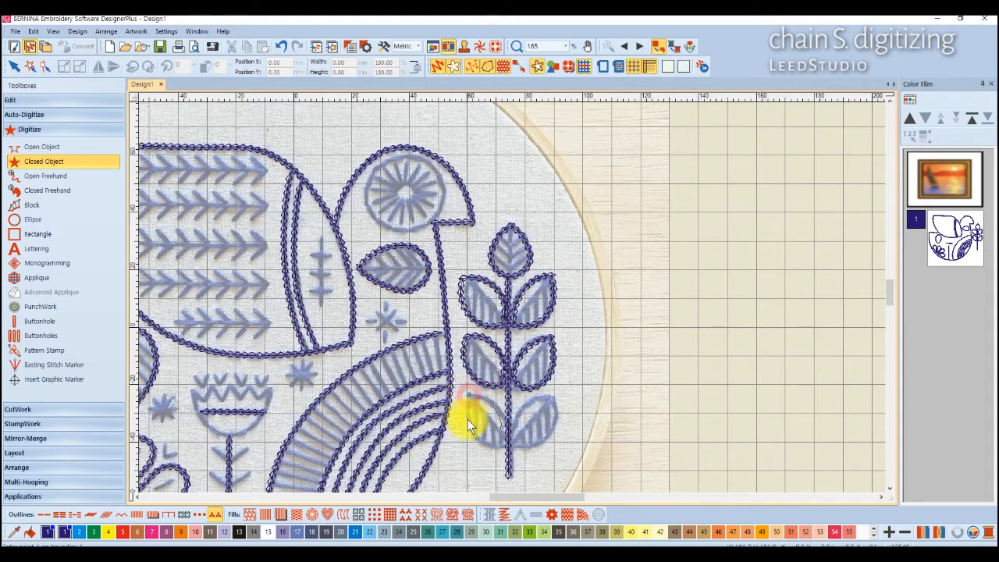
pyautogui.rightClick(467, 421)
pyautogui.rightClick(479, 442)
pyautogui.rightClick(493, 446)
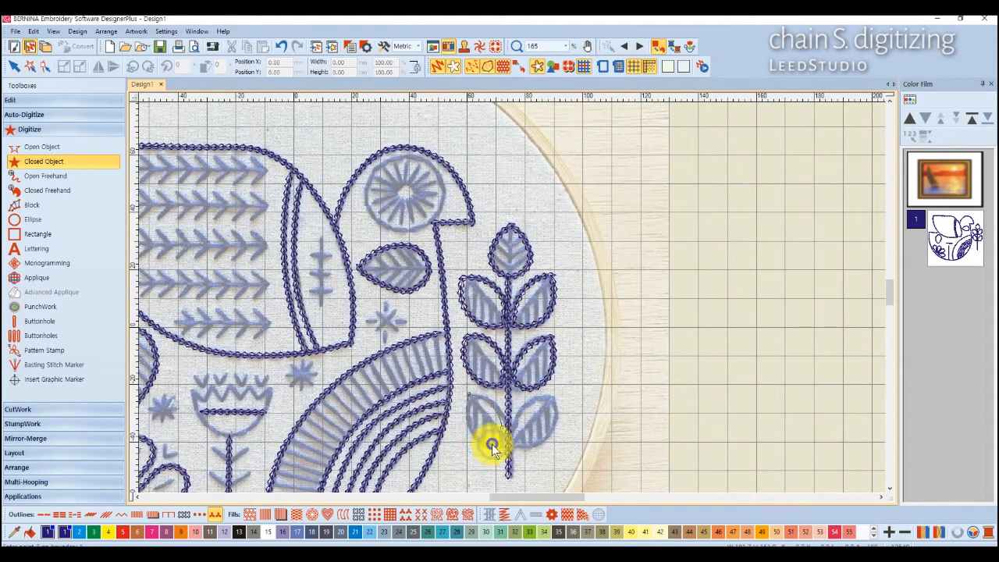
pyautogui.press('Return')
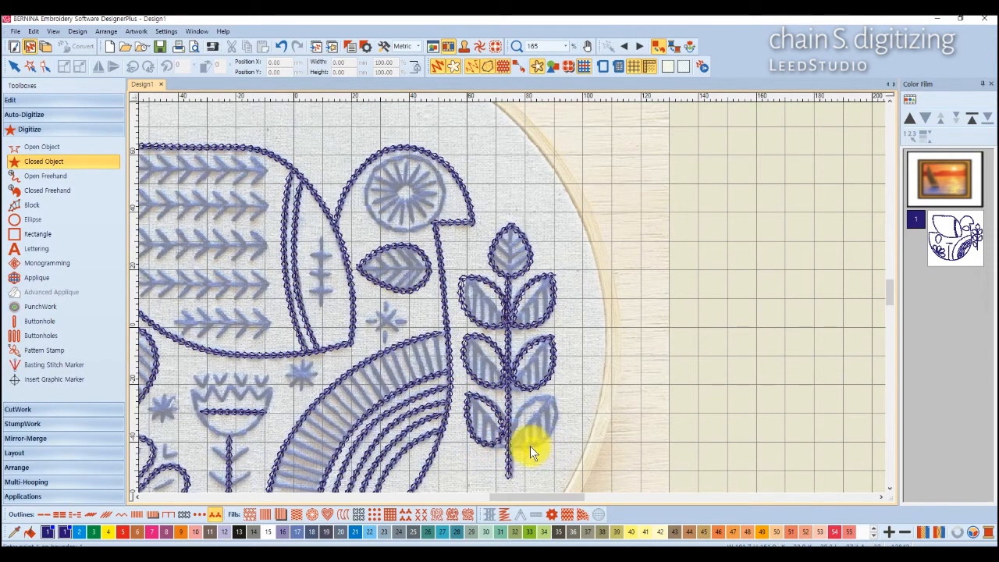
# Step: Digitize the right leaf of the branch's lowest pair as a closed object
pyautogui.click(517, 443)
pyautogui.click(552, 395)
pyautogui.rightClick(556, 425)
pyautogui.rightClick(540, 440)
pyautogui.press('Return')
# Step: Digitize the tulip's cup with its zigzag upper edge as a closed object around the existing crossbar
pyautogui.scroll(-2, 540, 416)
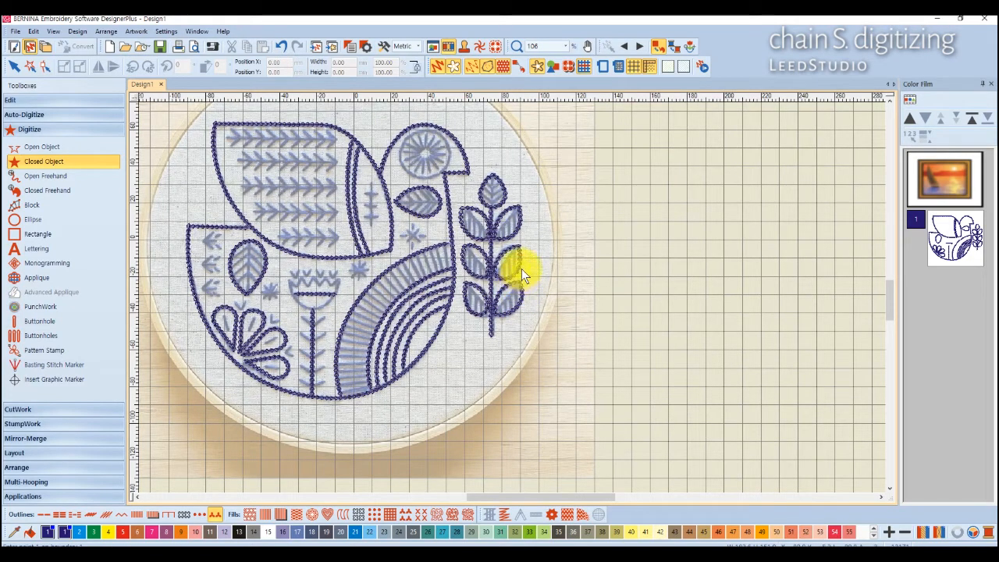
pyautogui.scroll(2, 323, 286)
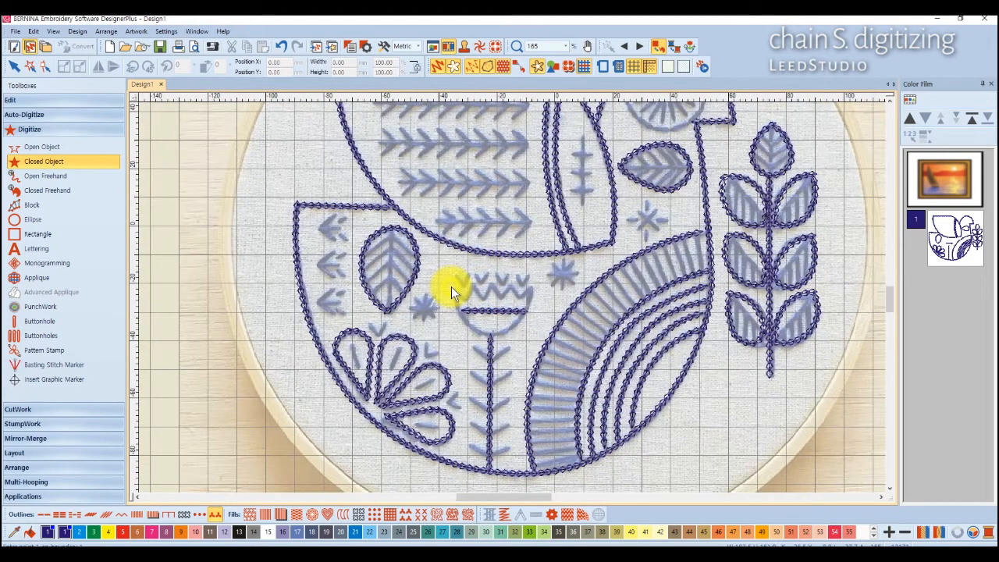
pyautogui.click(453, 291)
pyautogui.click(532, 287)
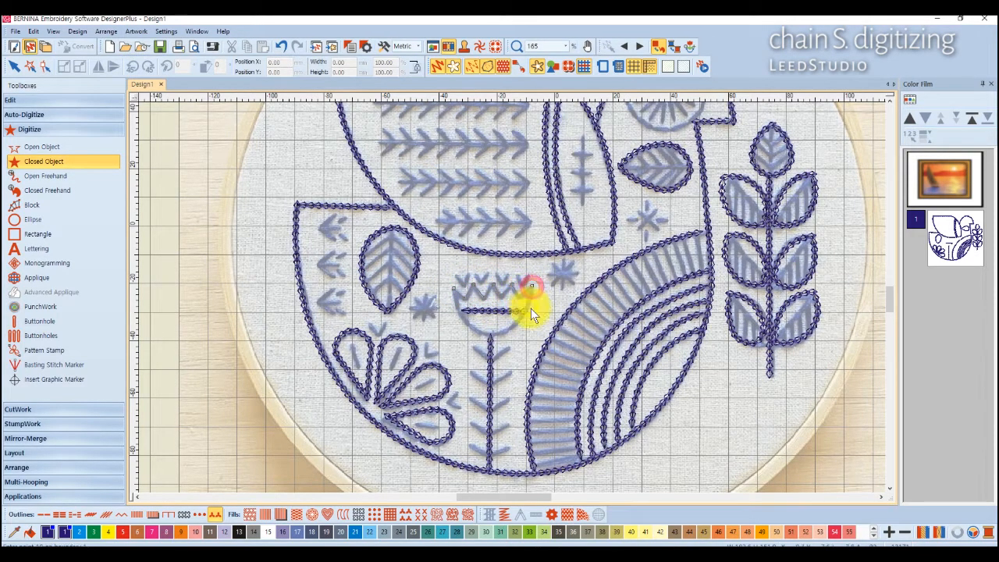
pyautogui.rightClick(499, 332)
pyautogui.rightClick(482, 329)
pyautogui.press('Return')
# Step: Select the bird's wing and body outlines together and recolour them with thread colour 7
pyautogui.scroll(2, 512, 298)
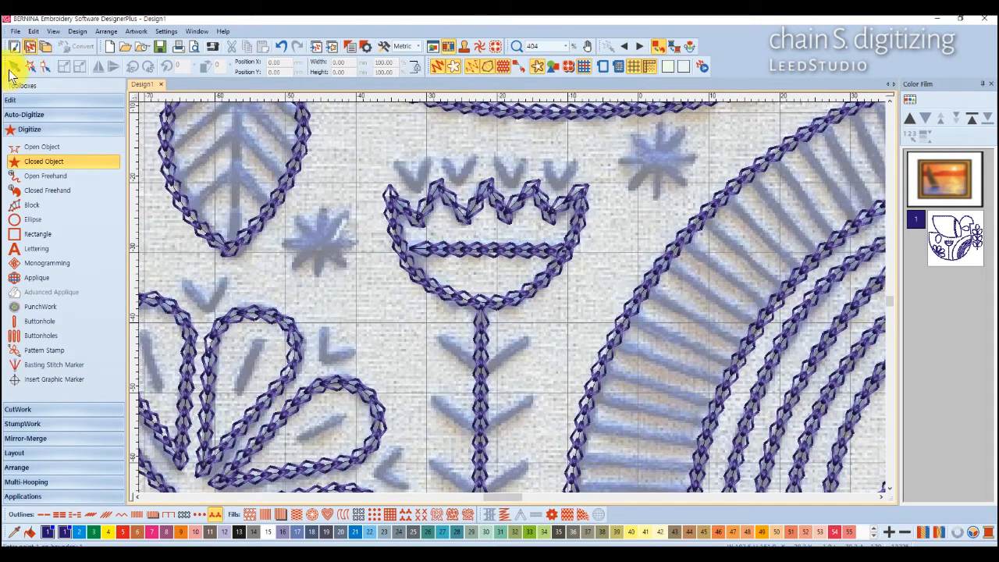
pyautogui.scroll(-5, 513, 298)
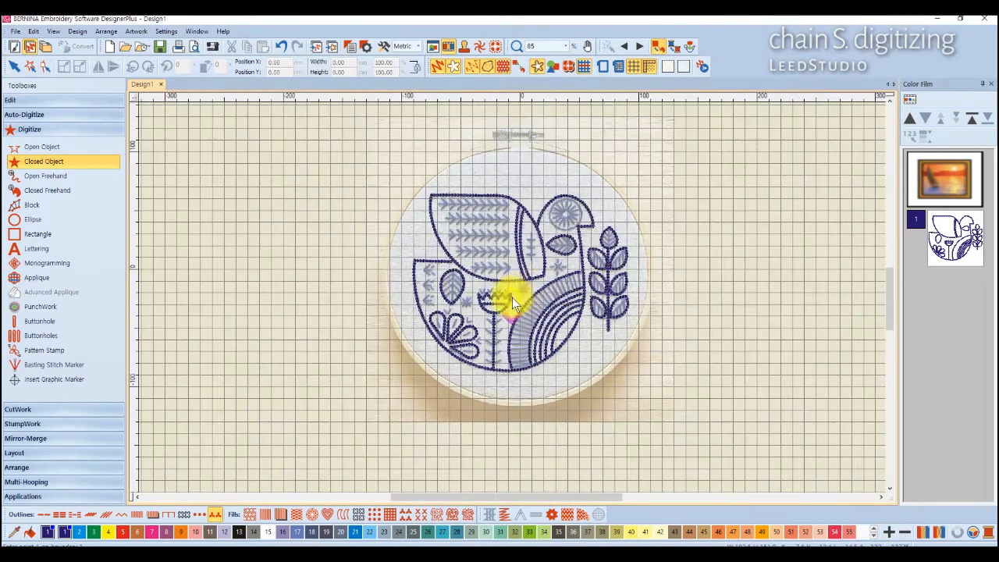
pyautogui.scroll(1, 557, 263)
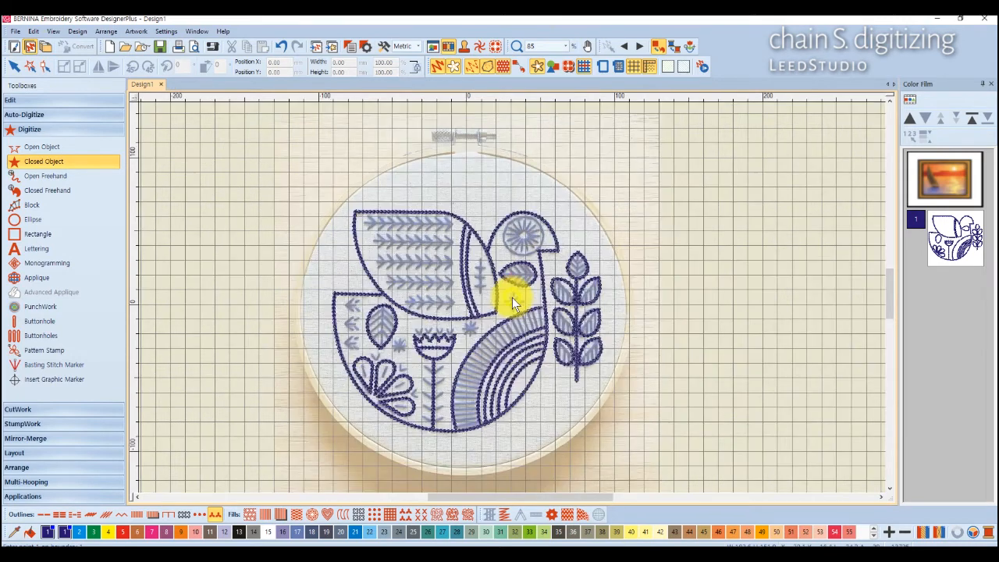
pyautogui.click(13, 65)
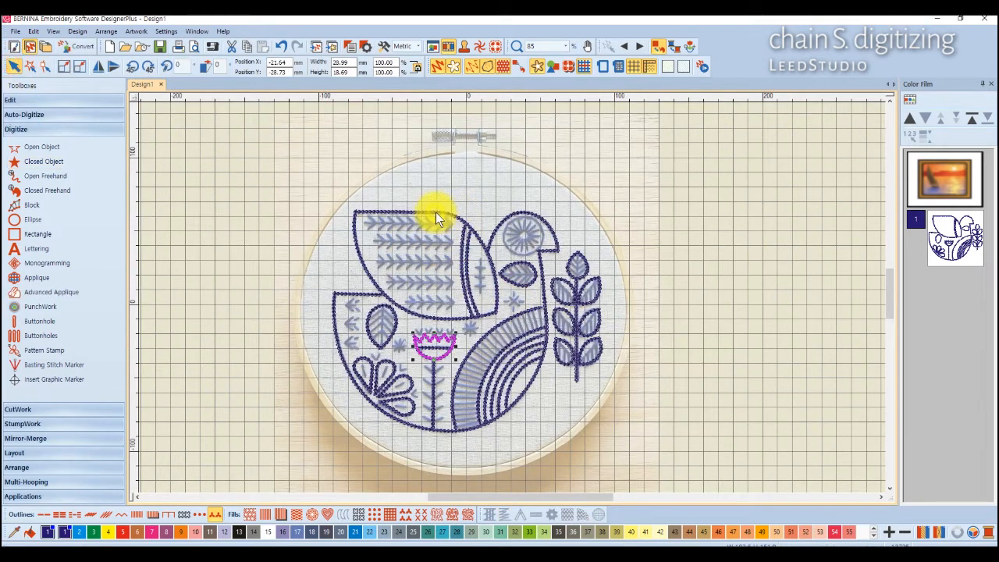
pyautogui.click(436, 210)
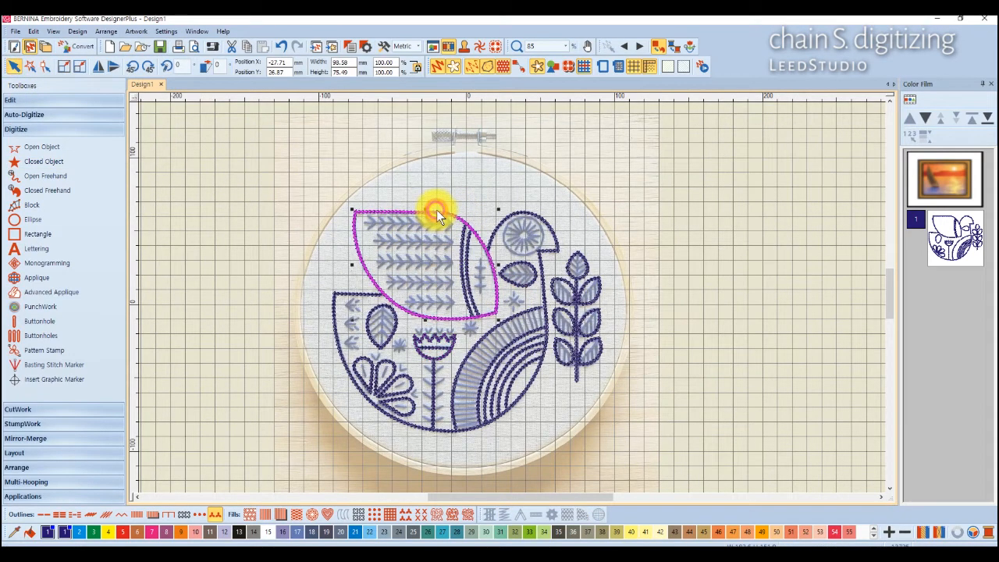
pyautogui.keyDown('ctrl'); pyautogui.click(513, 213); pyautogui.keyUp('ctrl')
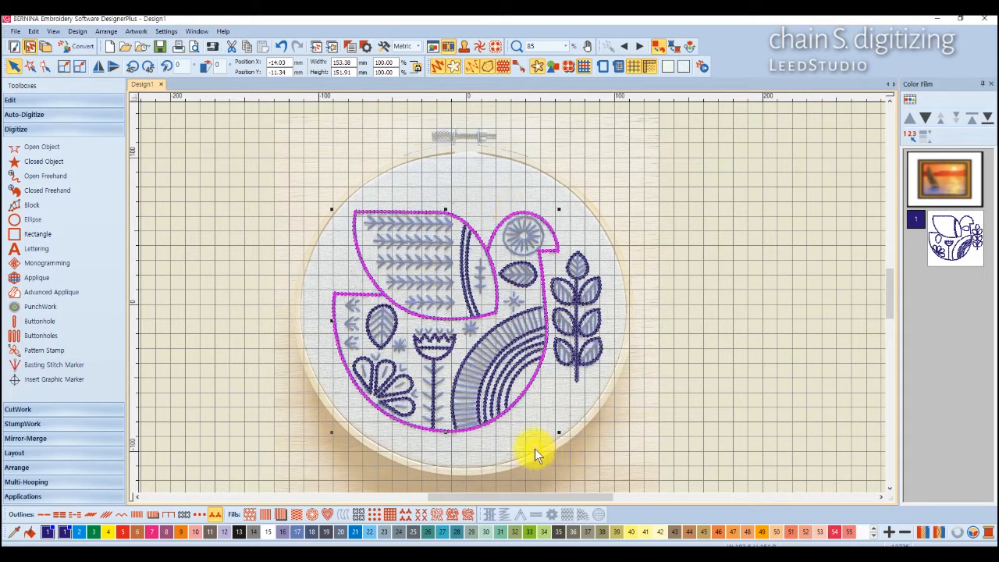
pyautogui.click(151, 532)
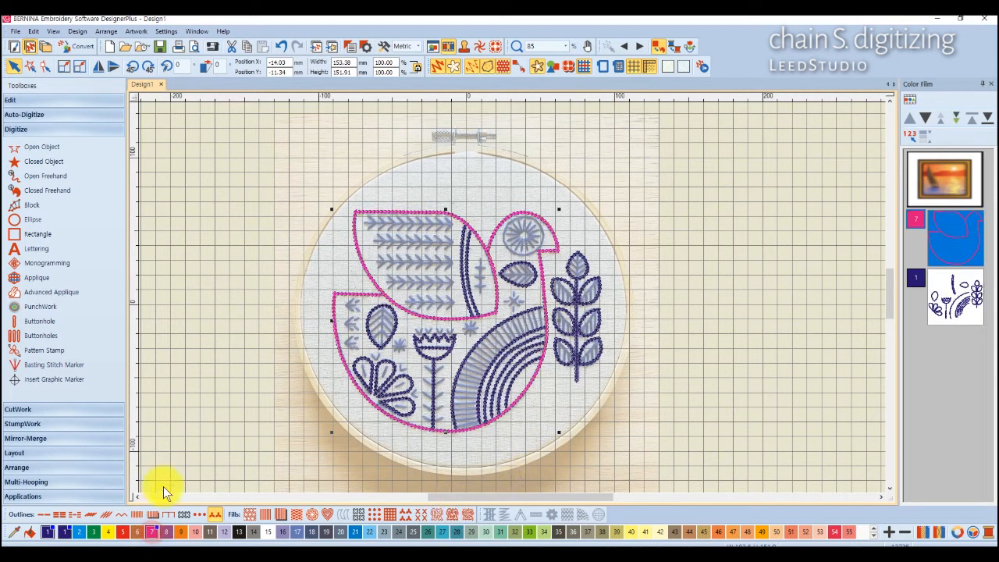
pyautogui.click(201, 406)
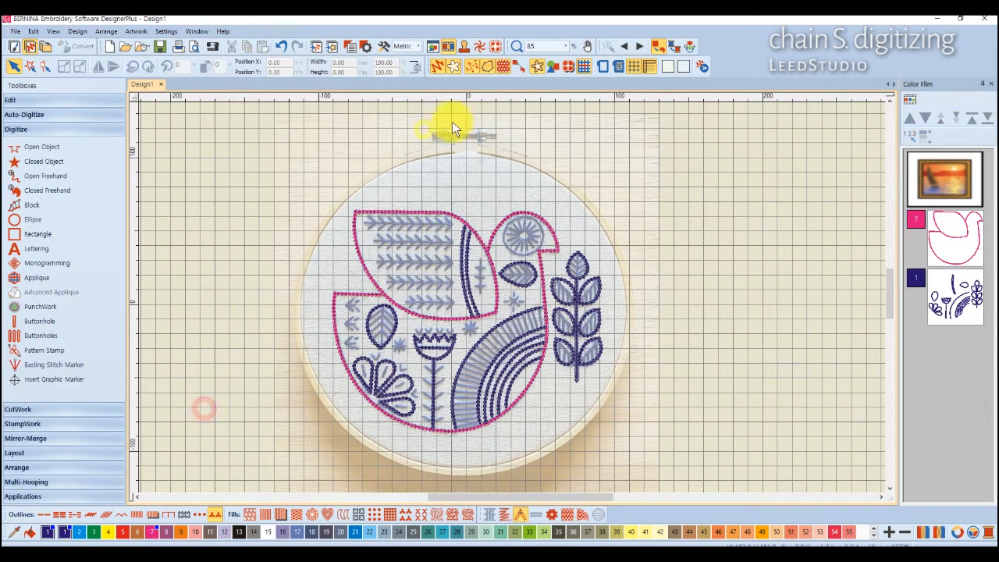
# Step: Recolour the curved double line in the wing with colour 27 and the two outer arcs of the breast with colour 26
pyautogui.click(465, 252)
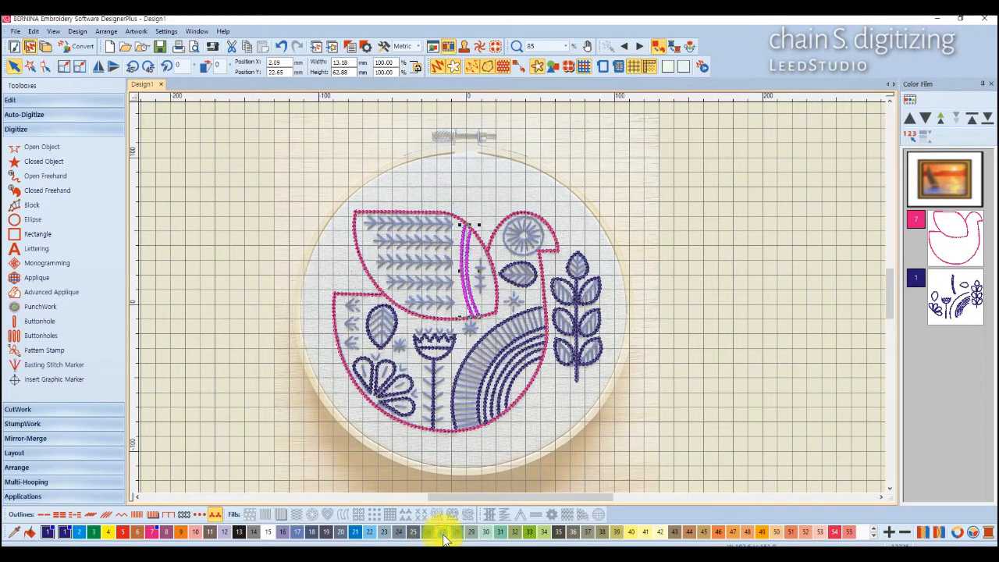
pyautogui.click(442, 531)
pyautogui.click(524, 311)
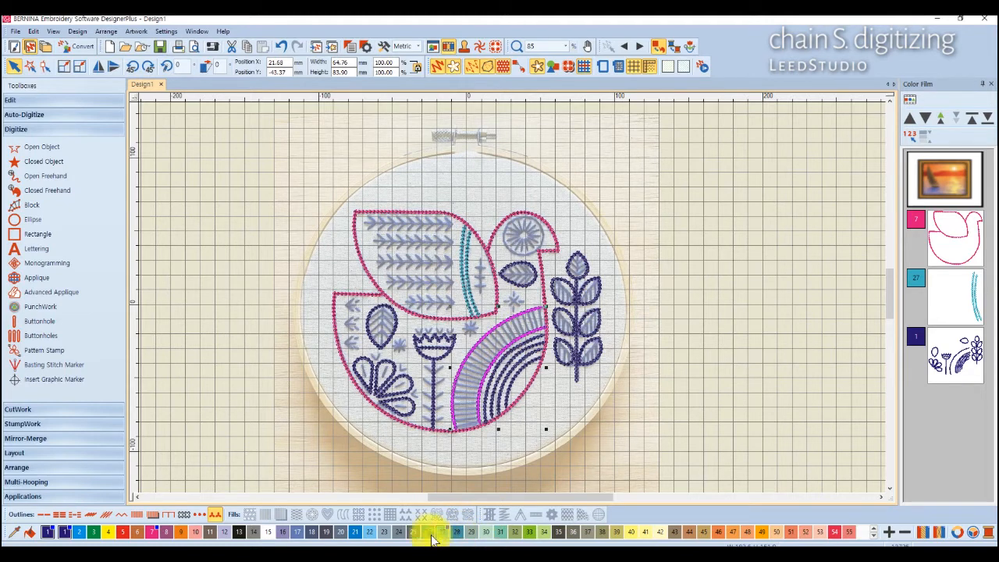
pyautogui.click(428, 531)
# Step: Recolour the breast's inner arcs from outside inwards: the first with colour 9 and the second with colour 33
pyautogui.click(514, 351)
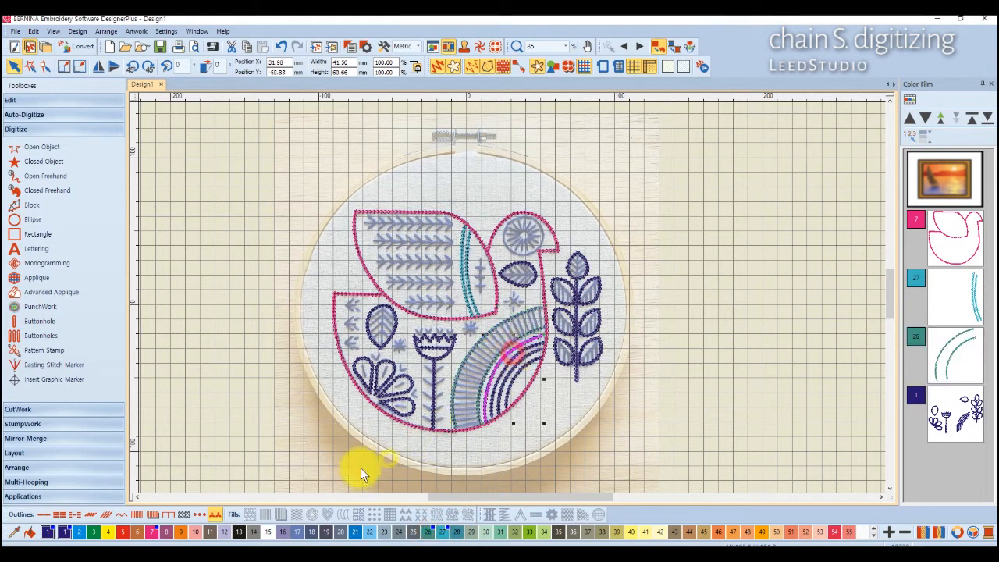
pyautogui.click(181, 531)
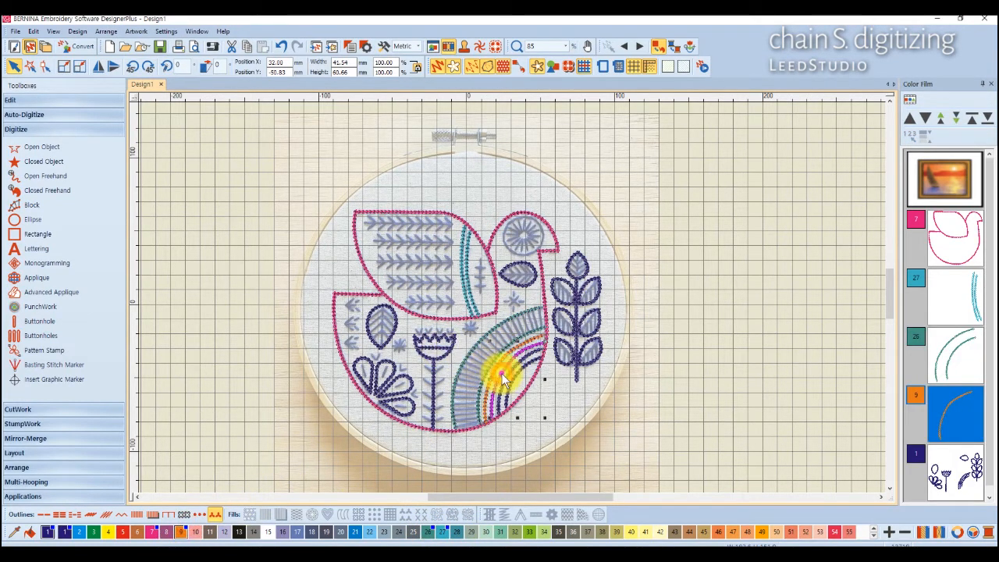
pyautogui.click(501, 373)
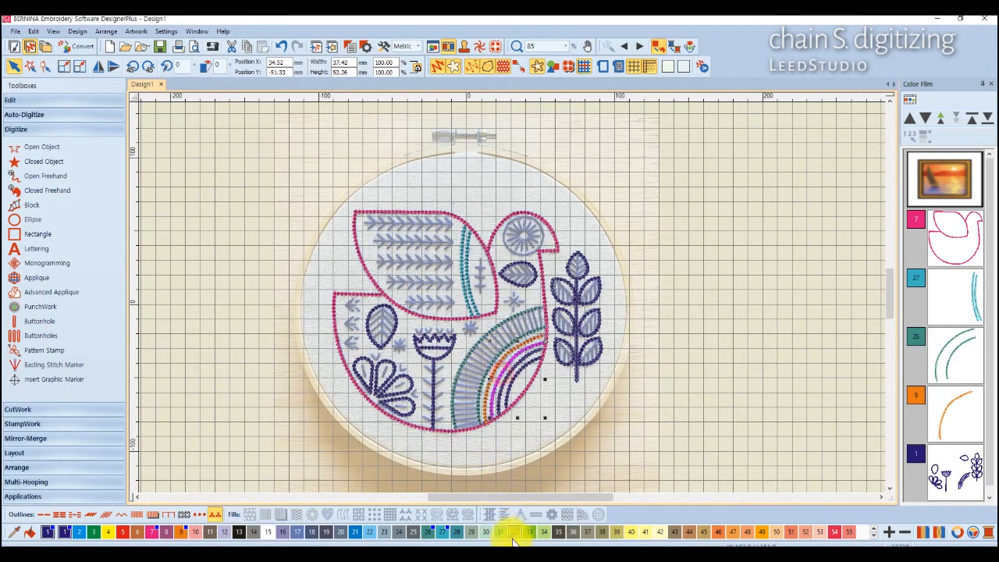
pyautogui.click(500, 387)
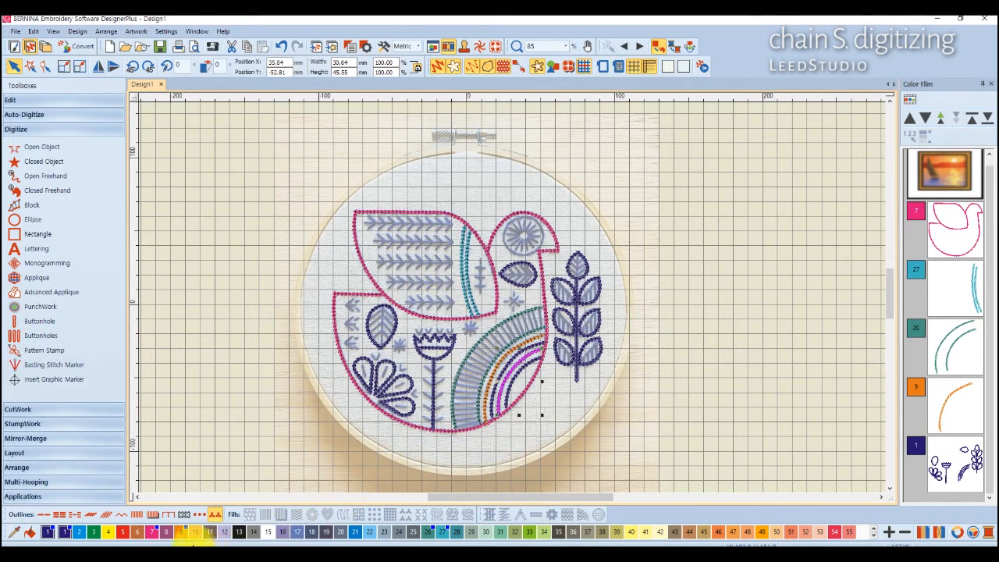
pyautogui.click(196, 531)
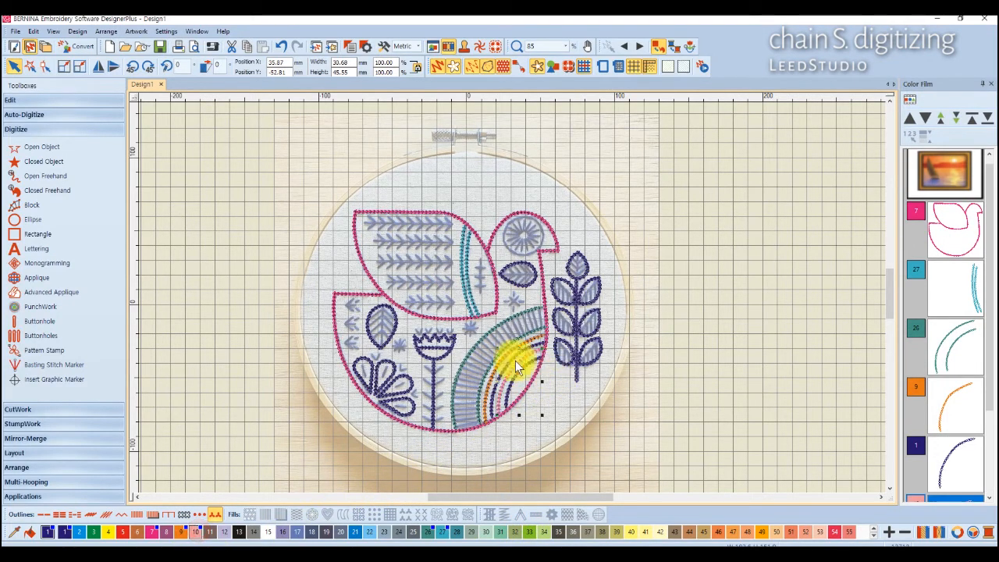
pyautogui.click(503, 400)
pyautogui.click(527, 537)
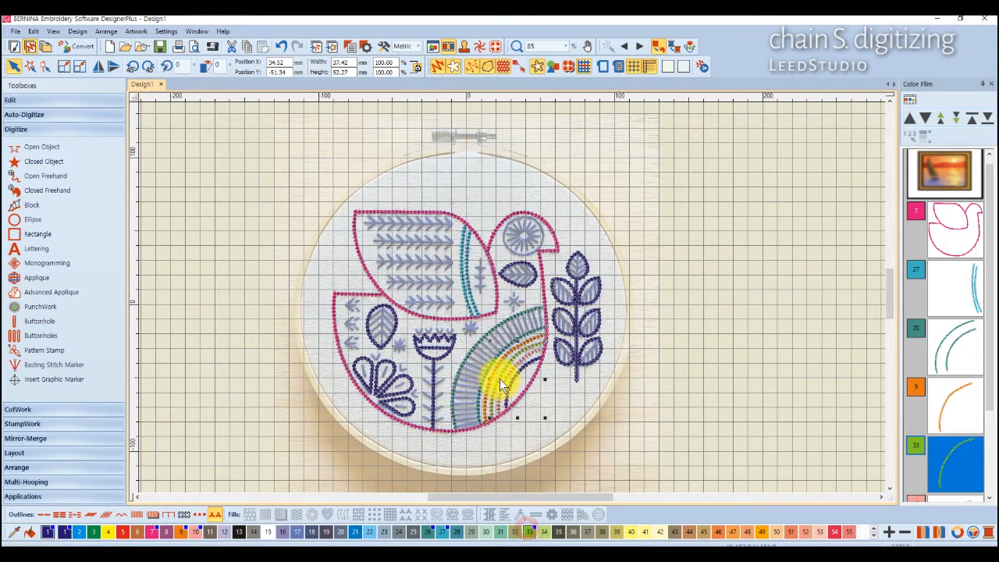
# Step: Recolour the breast's third inner arc with colour 8 and the innermost arc with colour 4
pyautogui.click(499, 396)
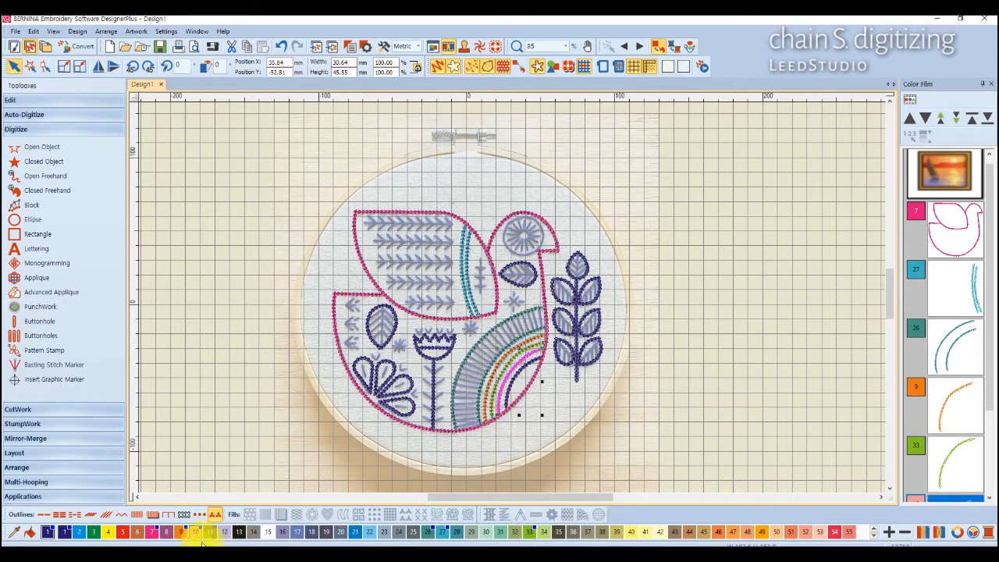
pyautogui.click(166, 532)
pyautogui.click(514, 394)
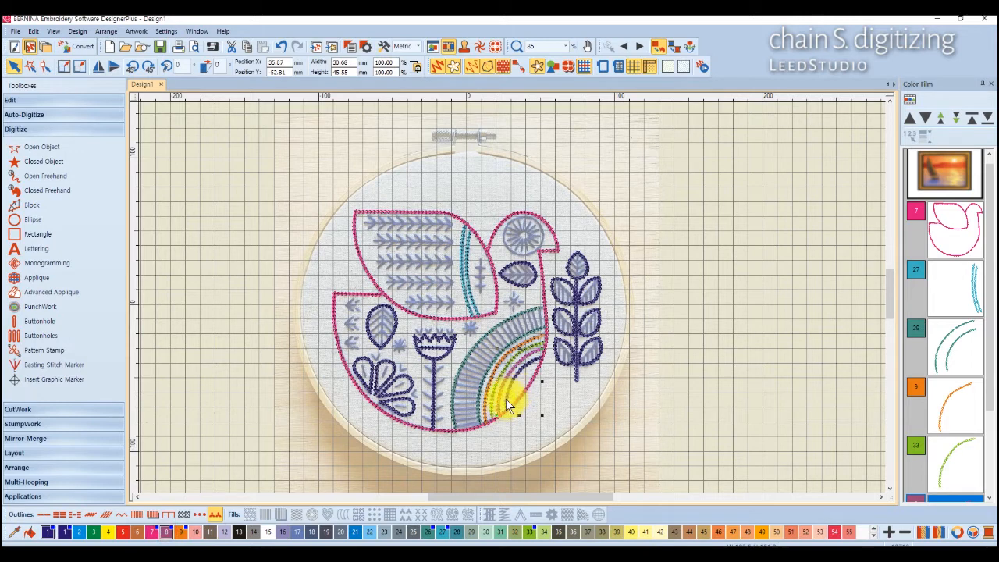
pyautogui.click(506, 399)
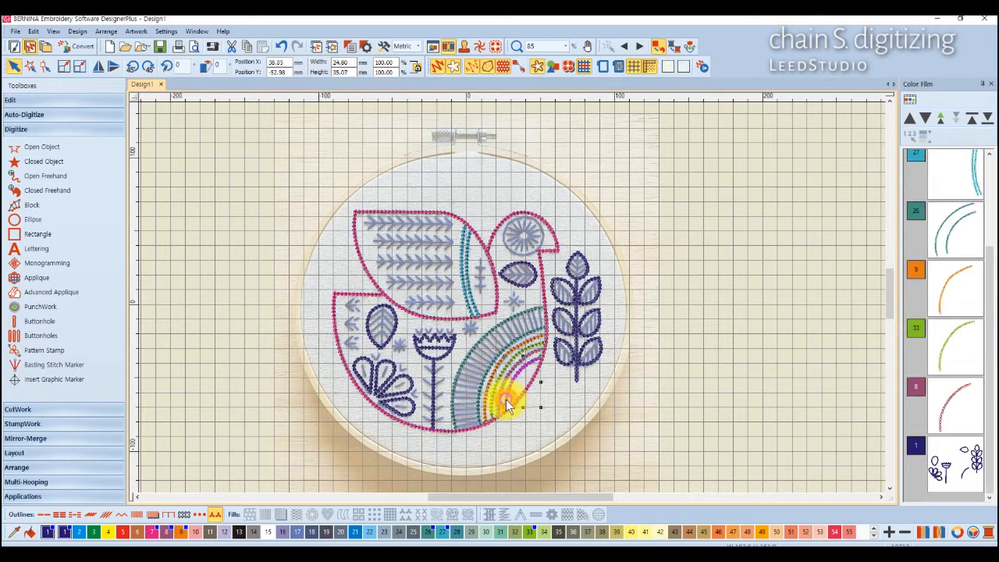
pyautogui.click(109, 532)
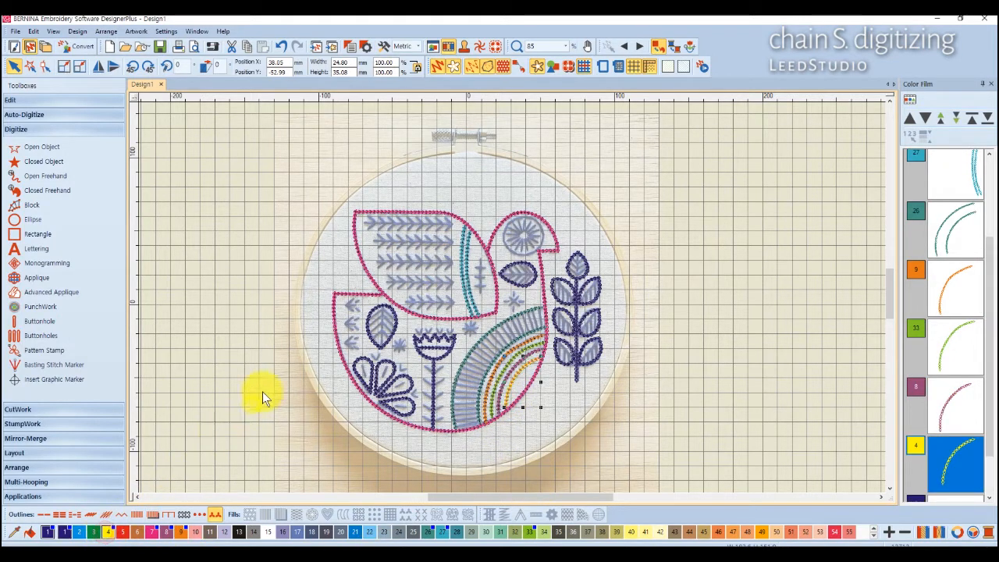
# Step: Select the tulip's cup, crossbar and stem together and recolour them with colour 8
pyautogui.click(425, 355)
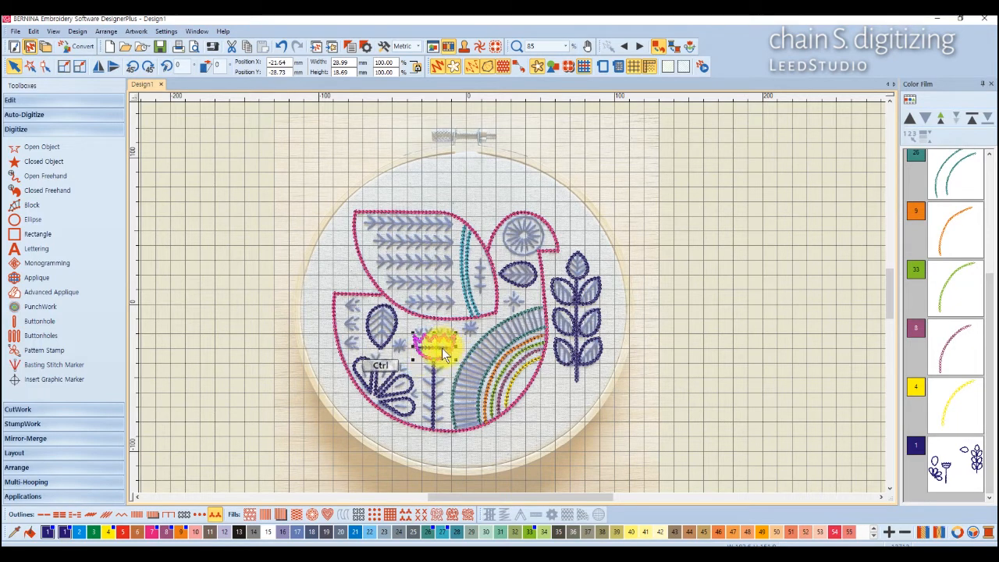
pyautogui.keyDown('ctrl'); pyautogui.click(427, 390); pyautogui.keyUp('ctrl')
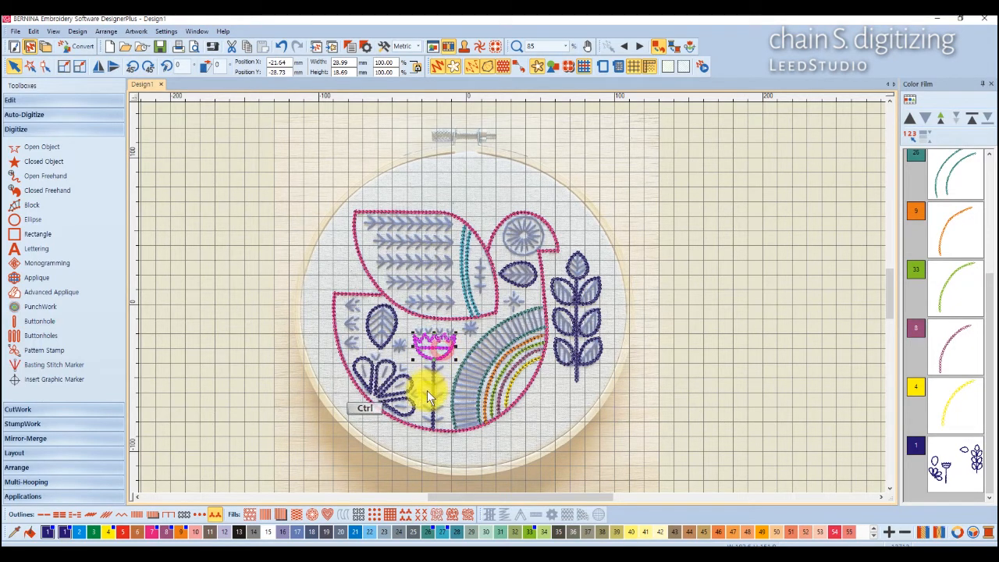
pyautogui.click(167, 532)
# Step: Select all the petals of the fan-shaped flower and recolour them with colour 9
pyautogui.click(360, 368)
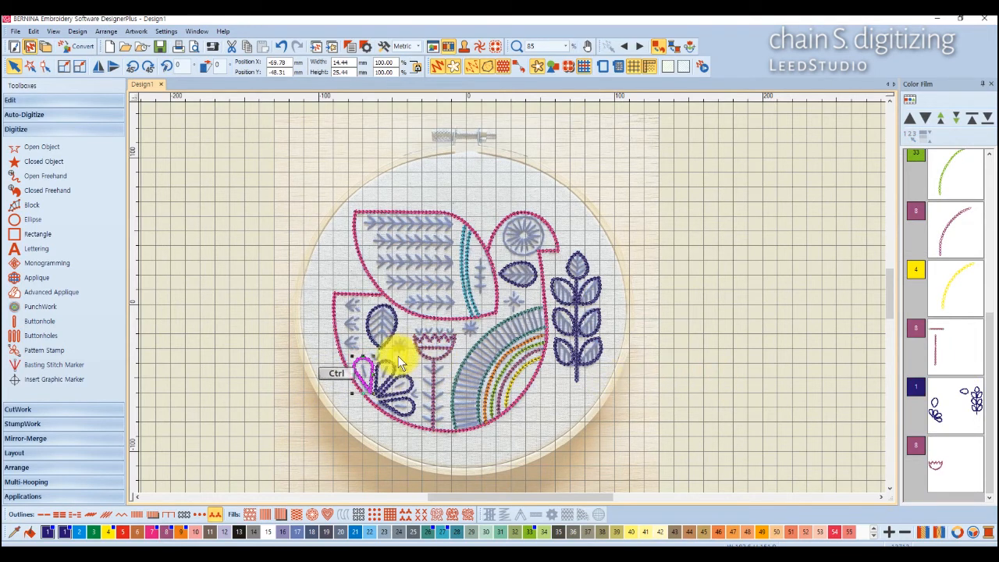
pyautogui.keyDown('ctrl'); pyautogui.click(395, 365); pyautogui.keyUp('ctrl')
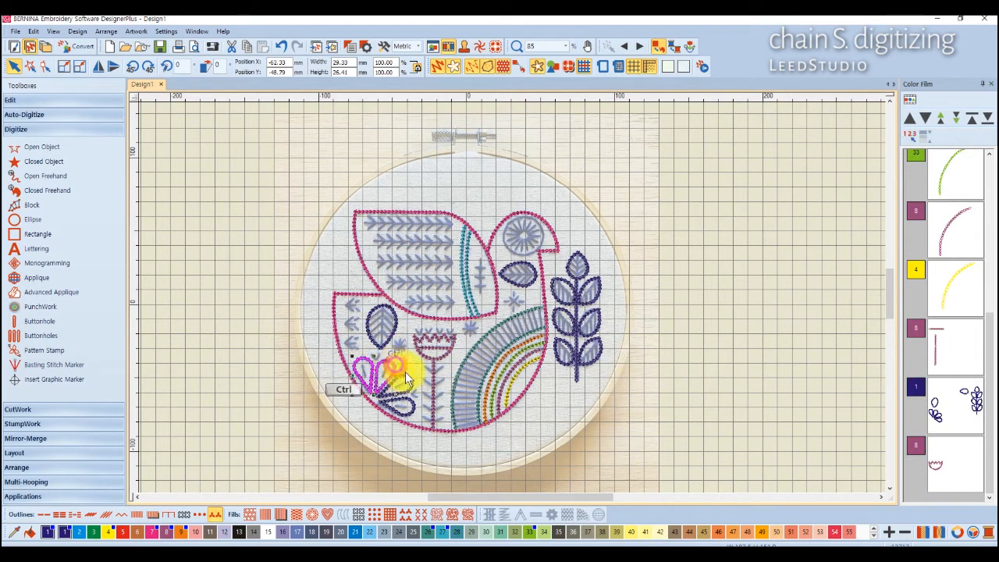
pyautogui.keyDown('ctrl'); pyautogui.click(410, 402); pyautogui.keyUp('ctrl')
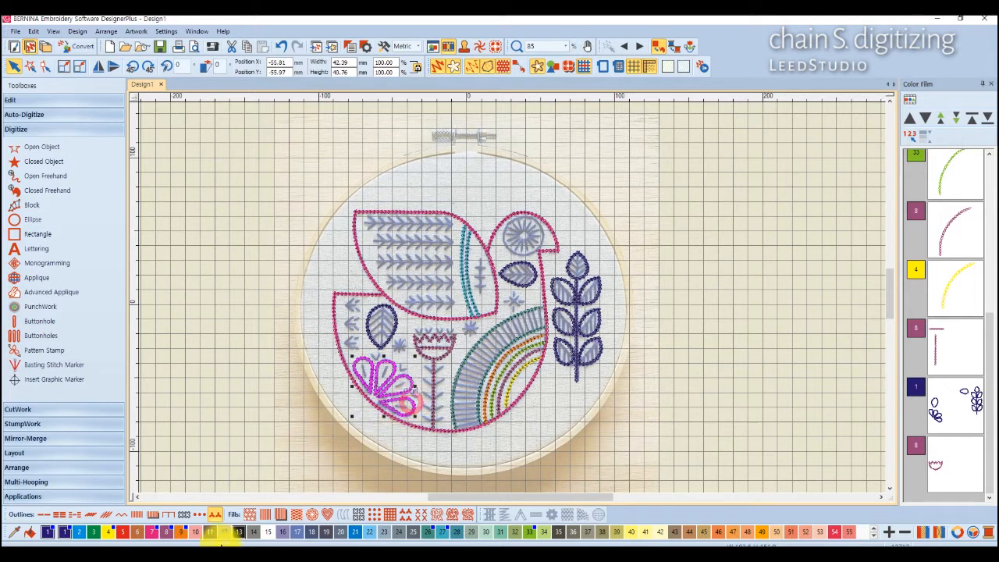
pyautogui.click(181, 531)
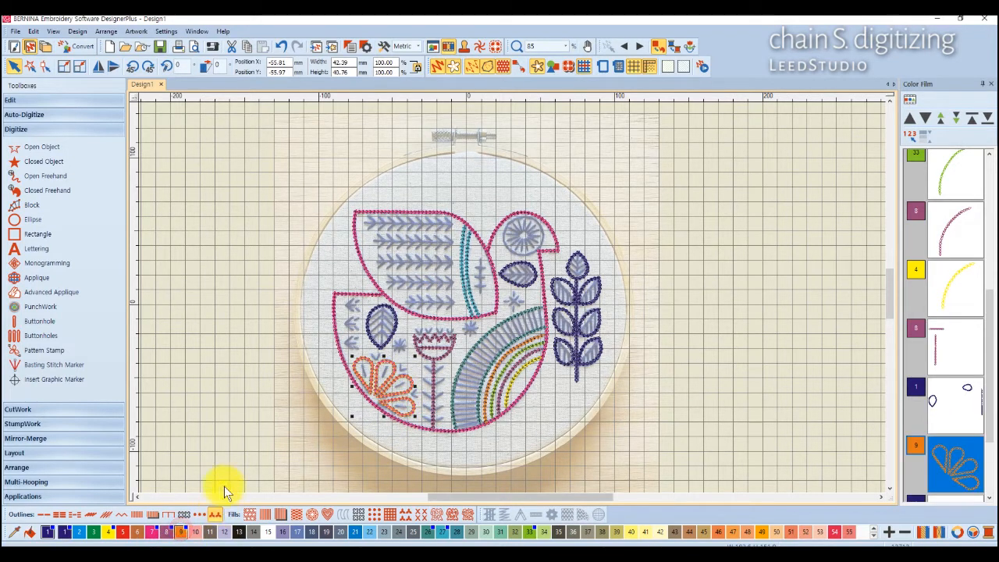
# Step: Recolour the leaf above the fan-shaped flower with colour 26 and the leaf on the bird's neck with colour 9
pyautogui.click(389, 340)
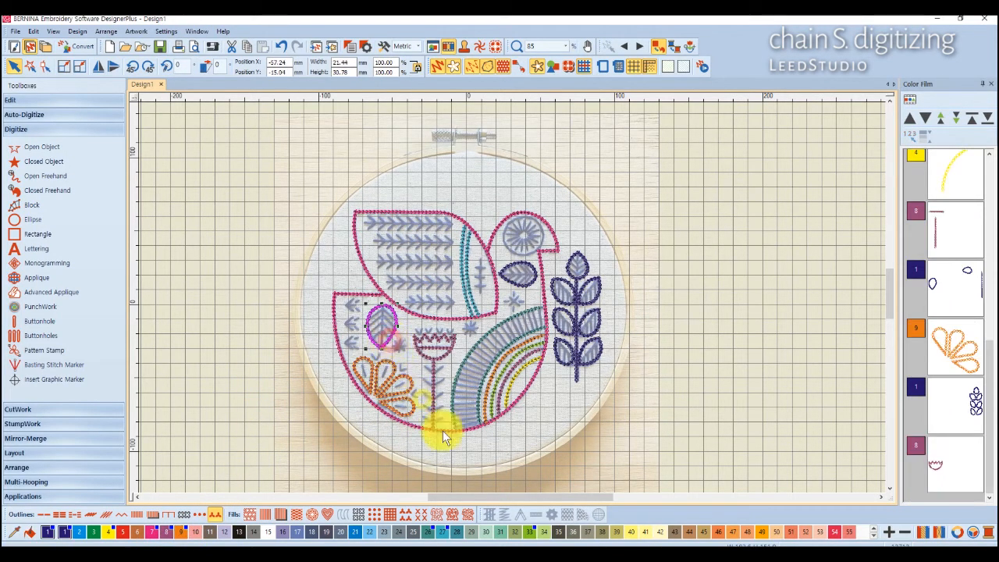
pyautogui.click(429, 534)
pyautogui.click(526, 285)
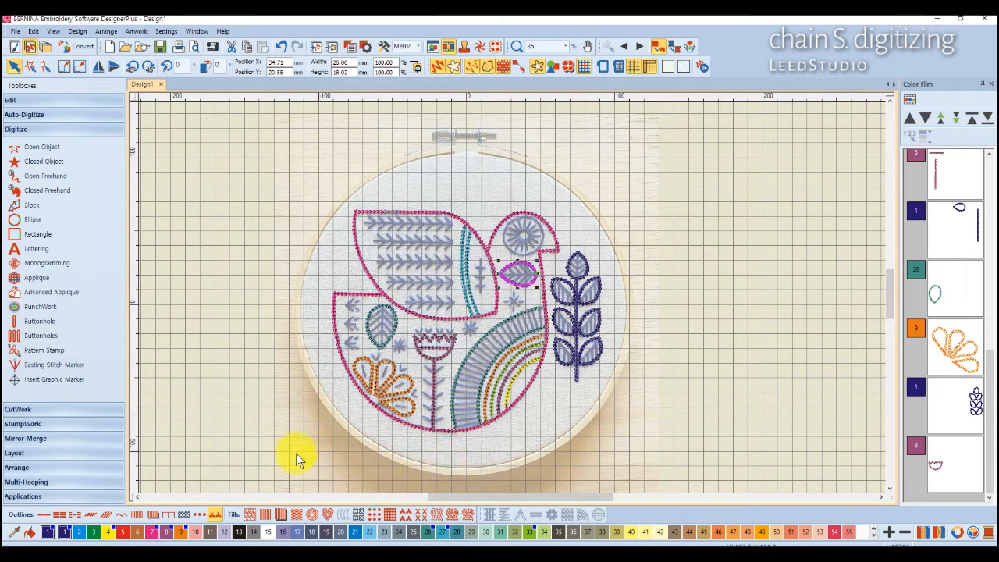
pyautogui.click(182, 534)
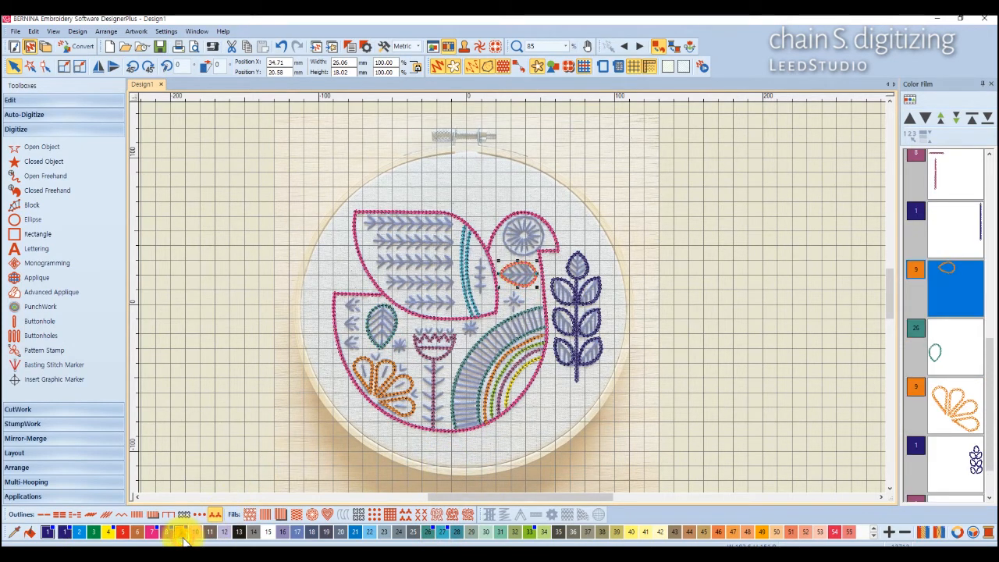
# Step: Select the whole leafy branch beside the bird, including its stem, and recolour it with colour 27
pyautogui.click(626, 401)
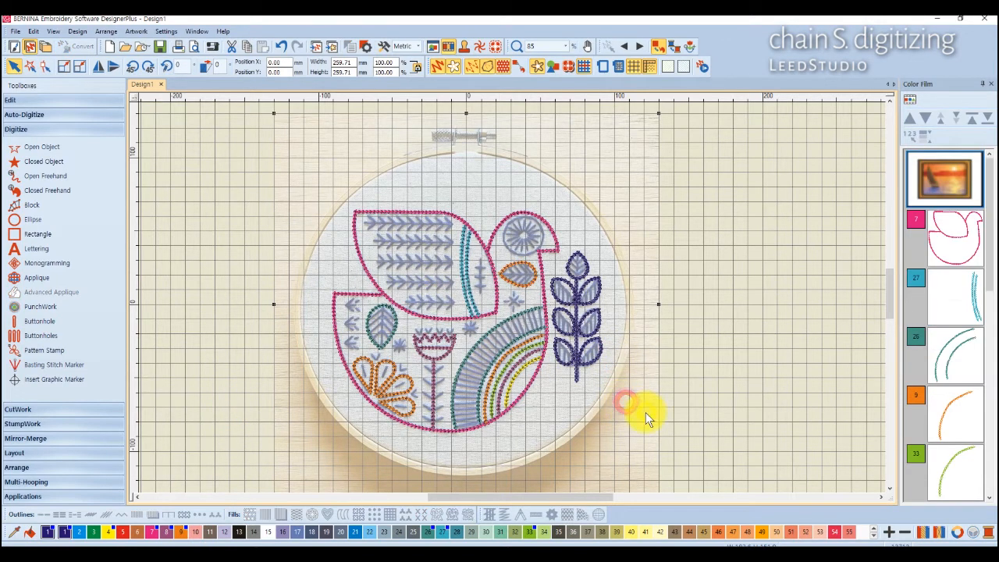
pyautogui.rightClick(947, 169)
pyautogui.click(896, 221)
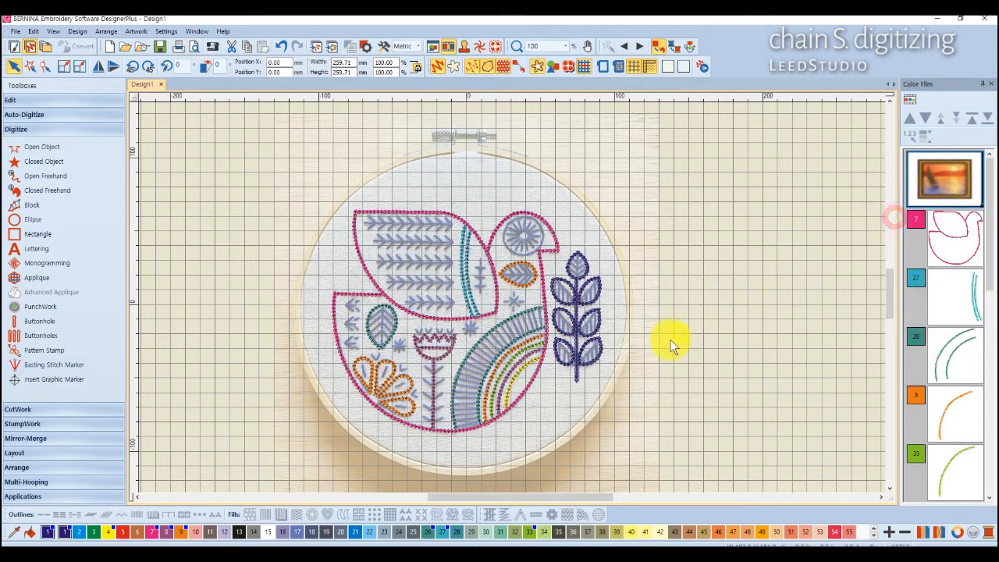
pyautogui.moveTo(640, 402); pyautogui.dragTo(538, 248)
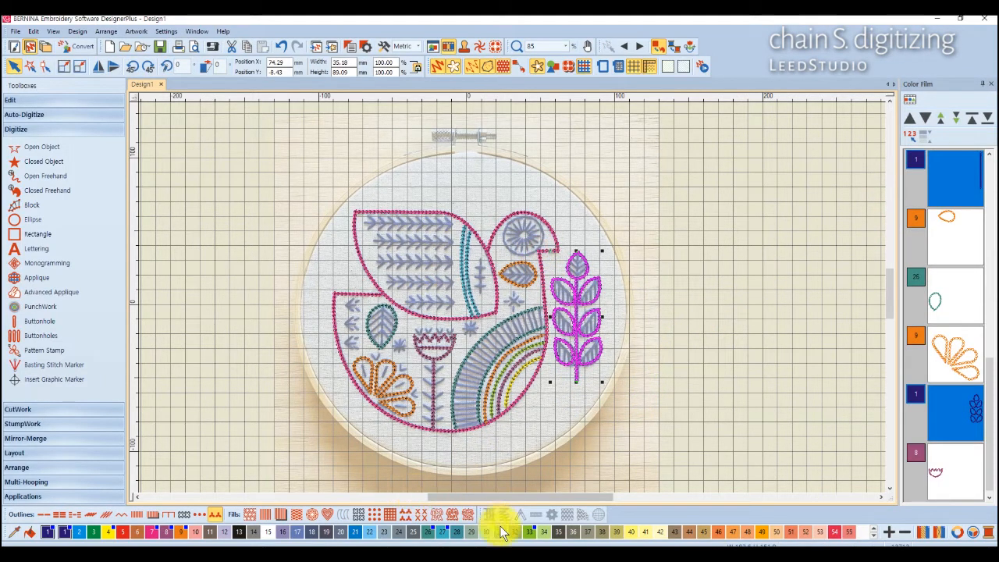
pyautogui.click(442, 535)
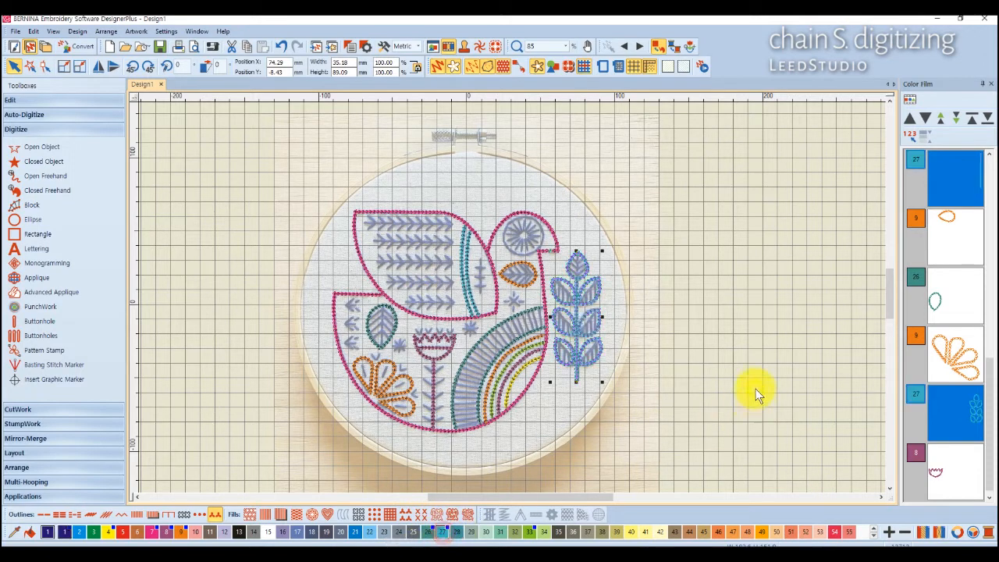
pyautogui.click(755, 388)
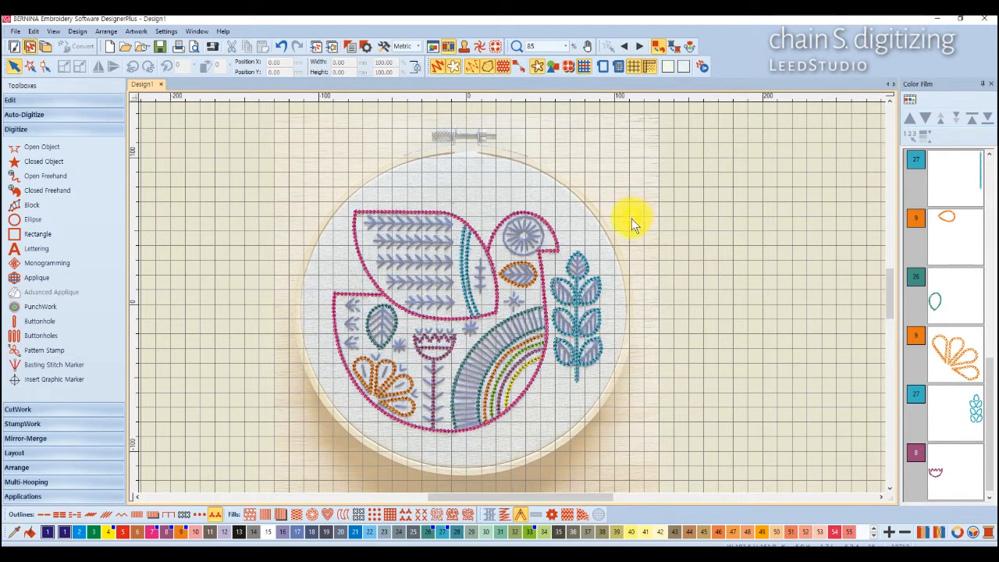
# Step: Digitize a straight open line about 60 mm long along the wing's top feather row
pyautogui.moveTo(987, 406); pyautogui.dragTo(966, 351)
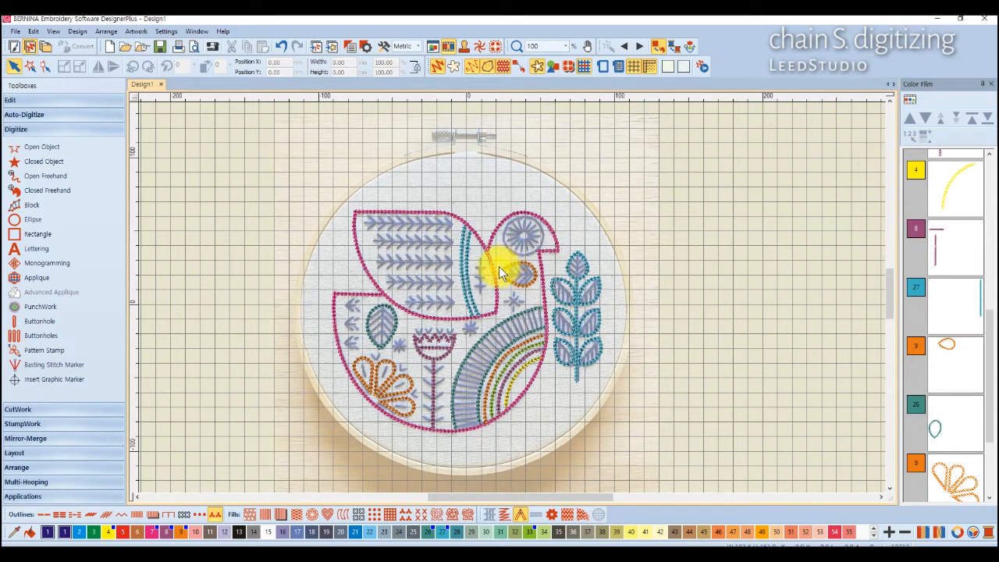
pyautogui.scroll(2, 512, 297)
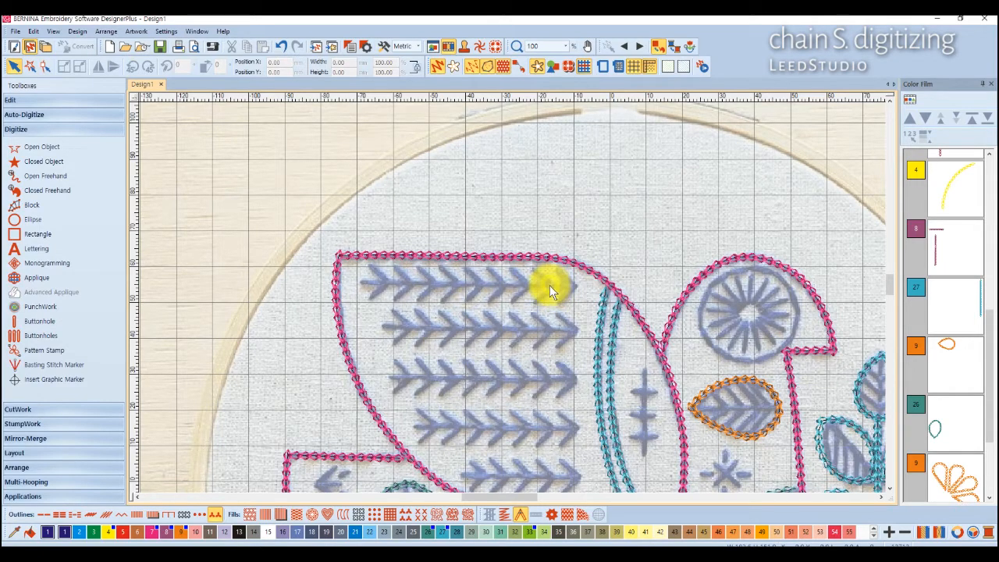
pyautogui.click(54, 148)
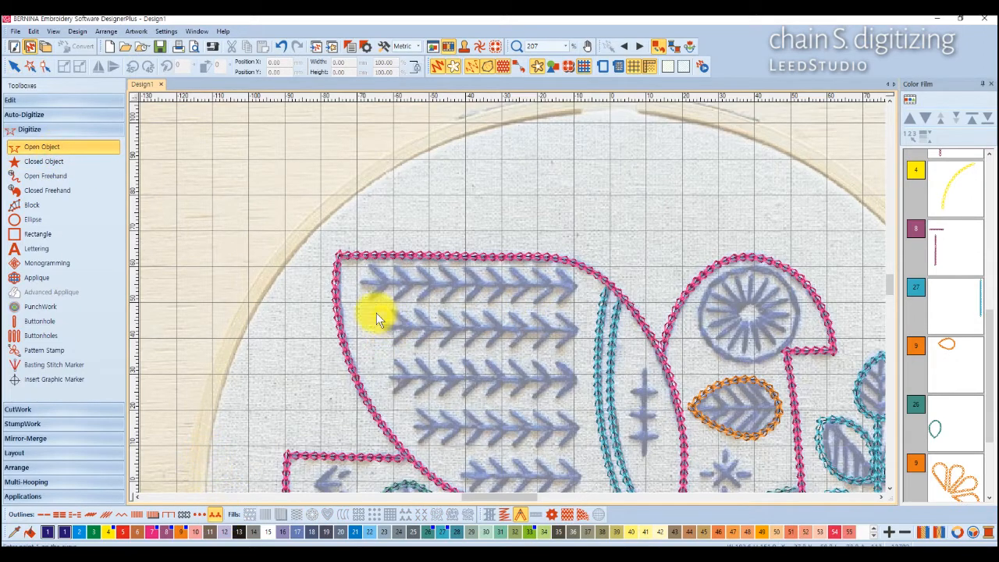
pyautogui.click(363, 285)
pyautogui.click(576, 285)
pyautogui.press('Return')
pyautogui.scroll(1, 576, 287)
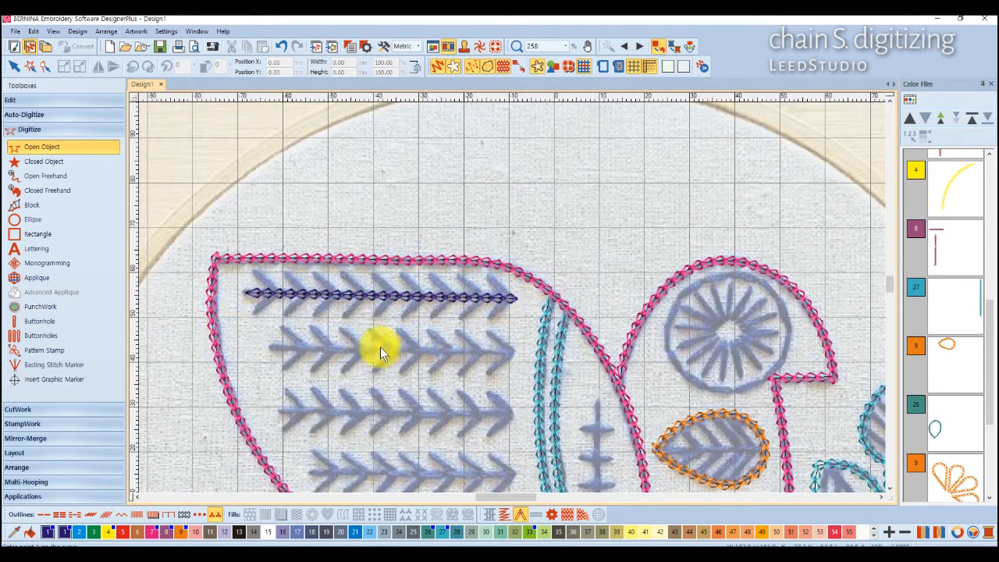
# Step: Select the new line in the wing and change its Pattern Run motif to a313 from the Quilting pattern set
pyautogui.click(13, 66)
pyautogui.click(348, 48)
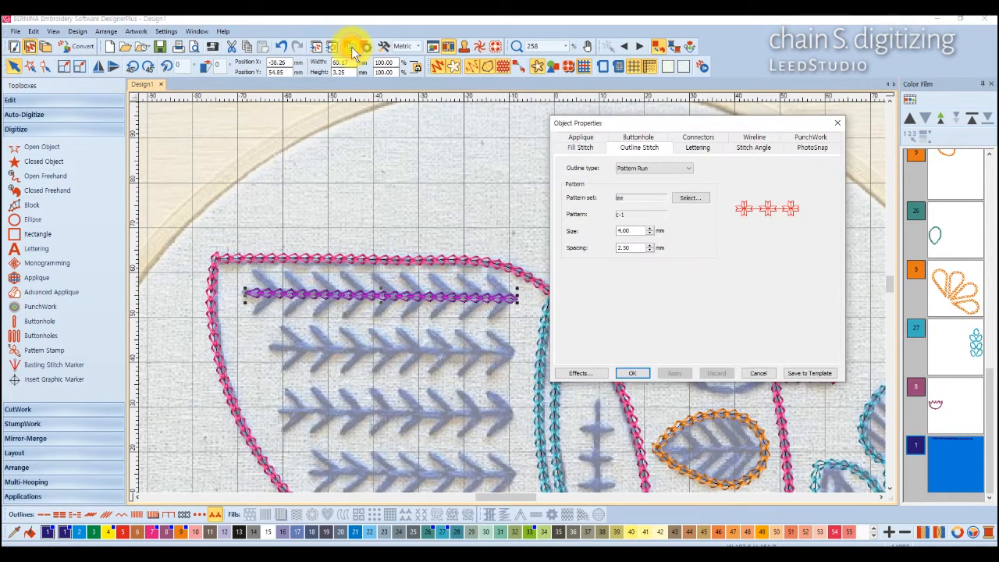
pyautogui.click(699, 198)
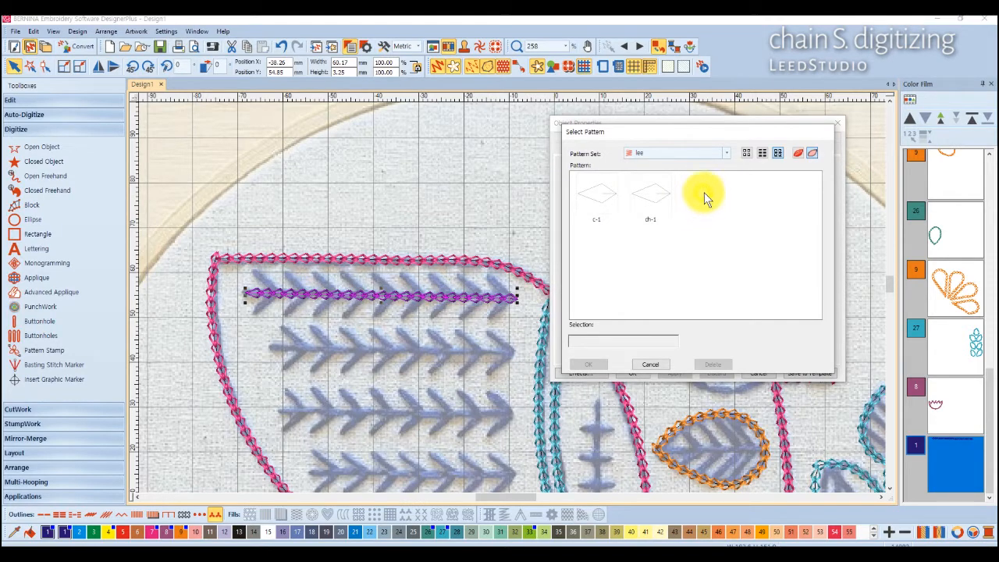
pyautogui.click(725, 156)
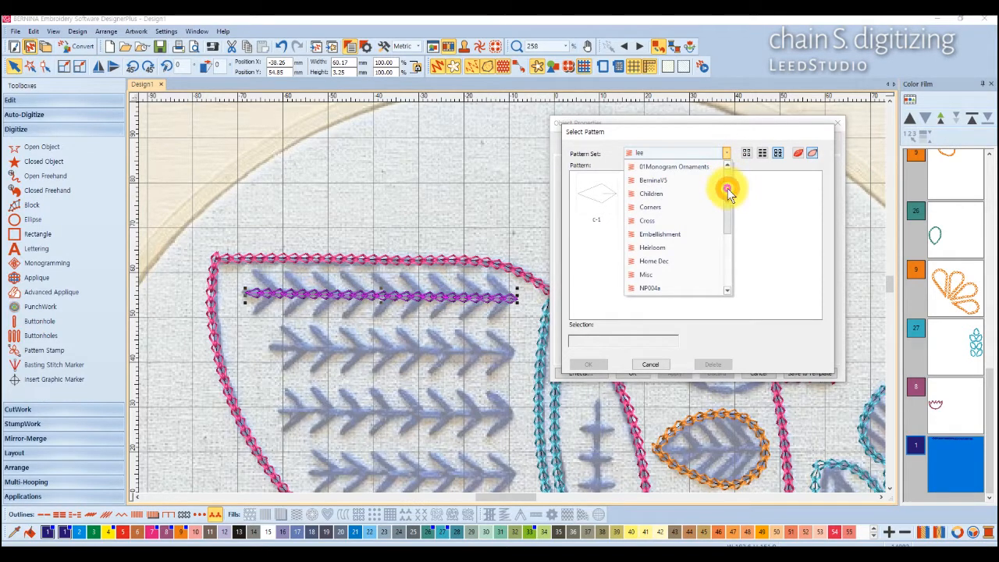
pyautogui.moveTo(725, 190); pyautogui.dragTo(703, 243)
pyautogui.click(660, 258)
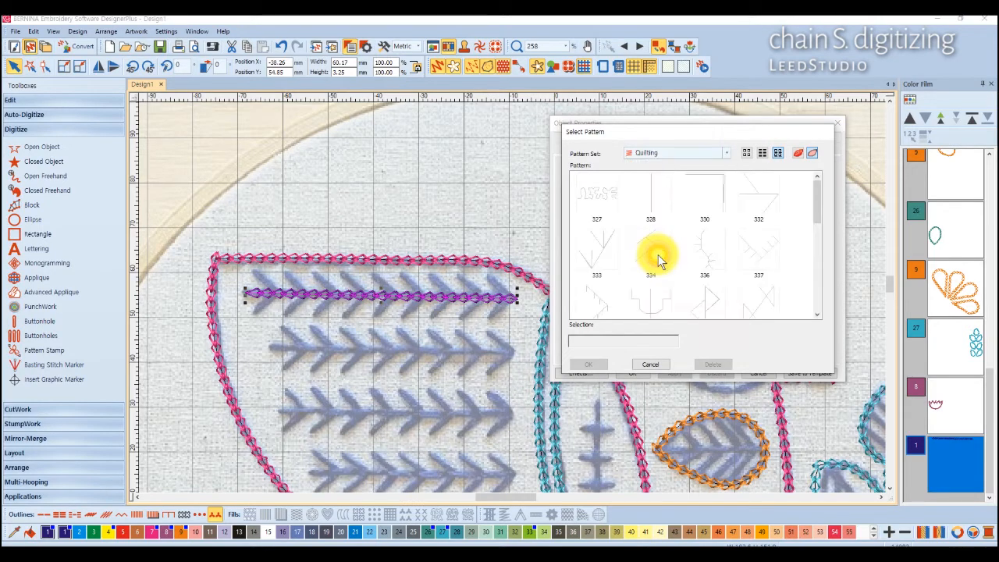
pyautogui.click(802, 154)
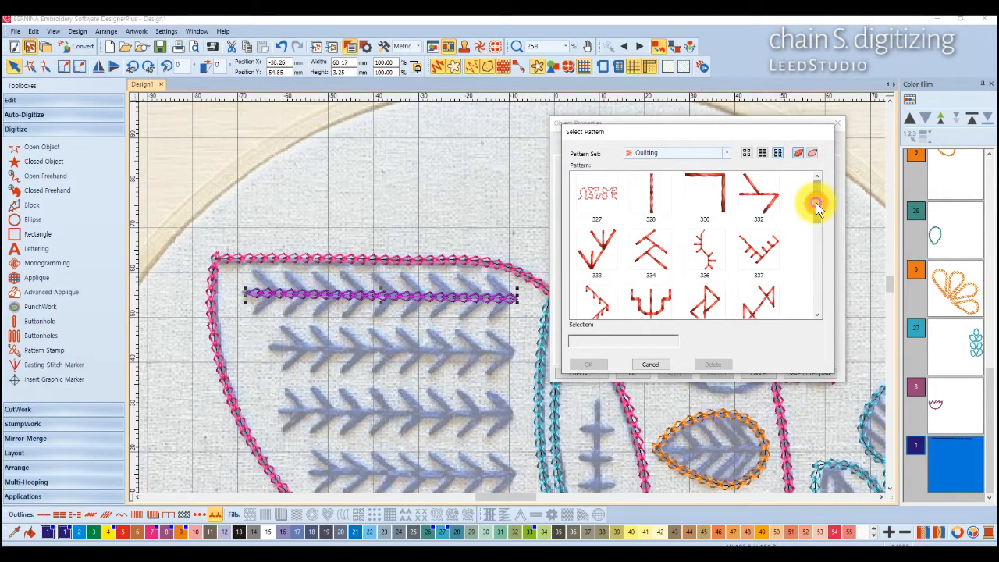
pyautogui.moveTo(816, 202); pyautogui.dragTo(815, 224)
pyautogui.moveTo(817, 246); pyautogui.dragTo(813, 281)
pyautogui.click(649, 249)
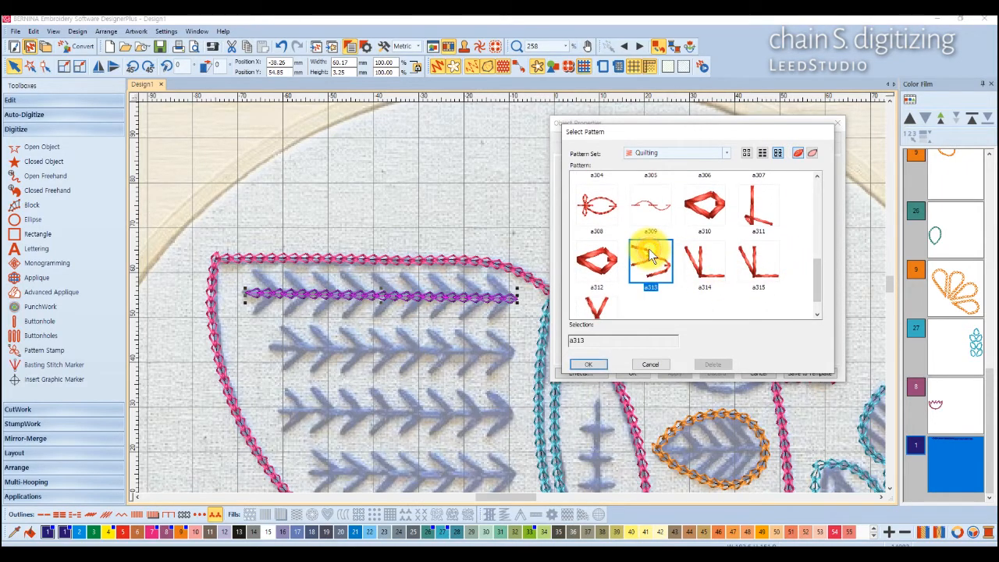
pyautogui.click(597, 363)
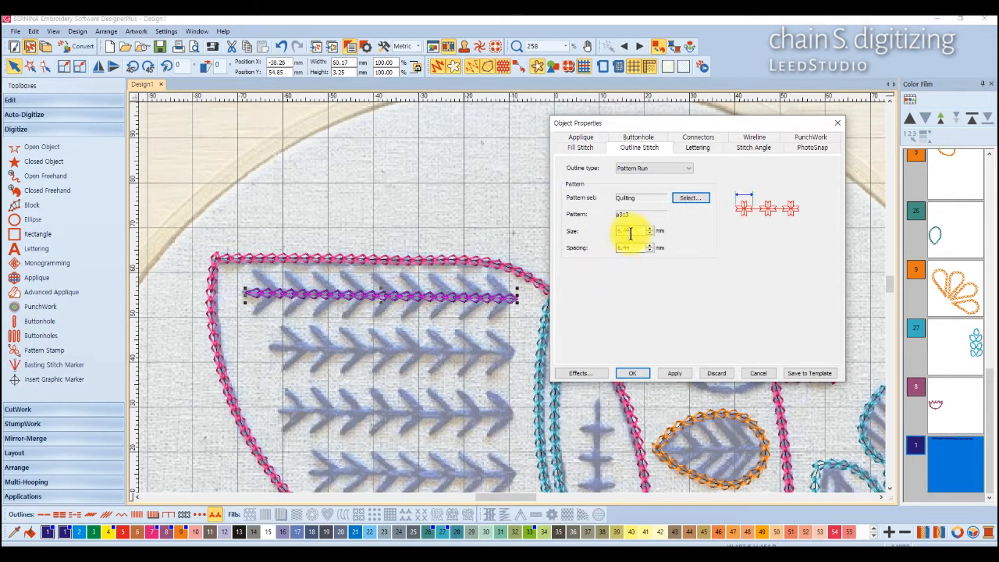
# Step: Set both the pattern size and the spacing of the wing's top row to 10 mm
pyautogui.moveTo(634, 230); pyautogui.dragTo(608, 237)
pyautogui.write('10')
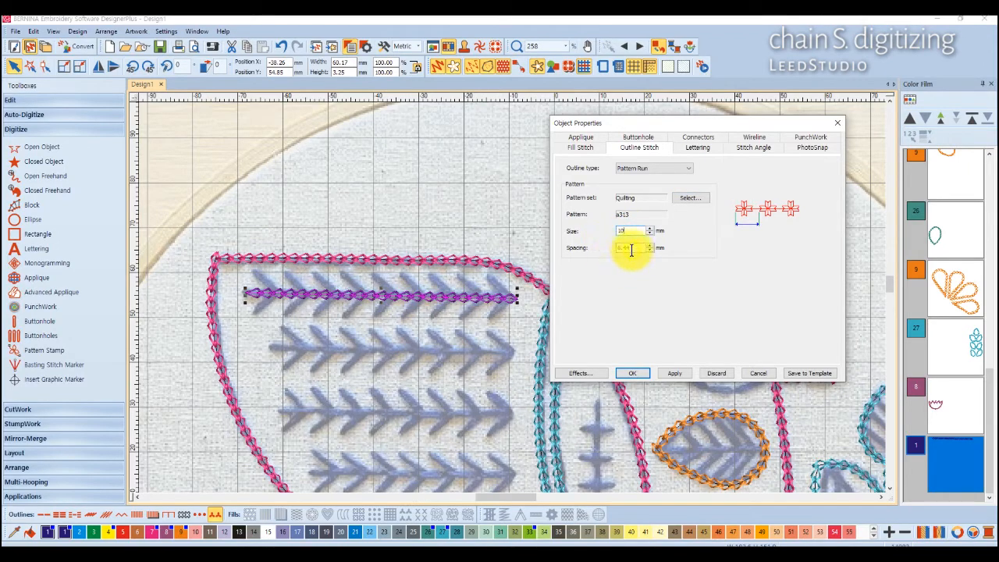
pyautogui.press('Tab')
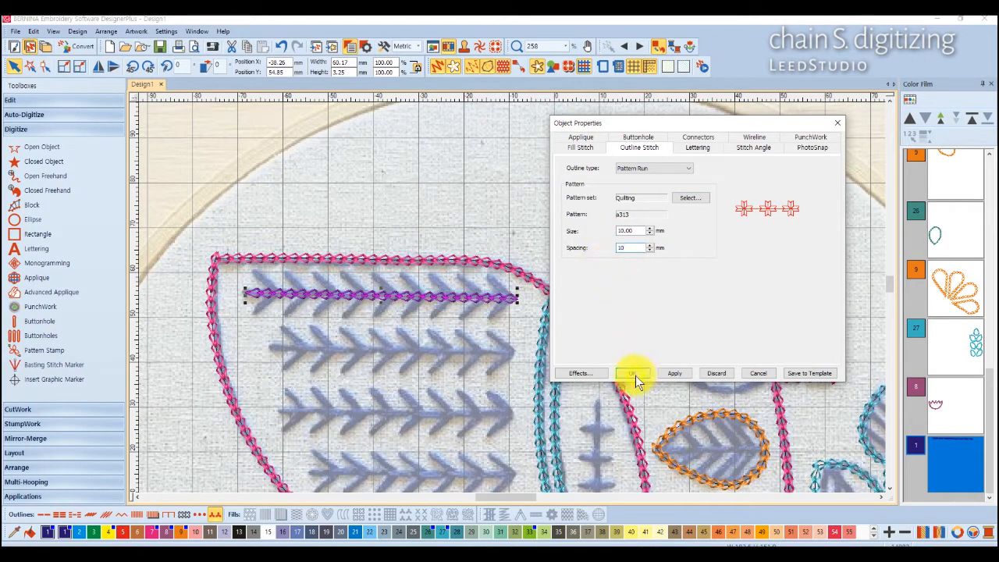
pyautogui.click(634, 374)
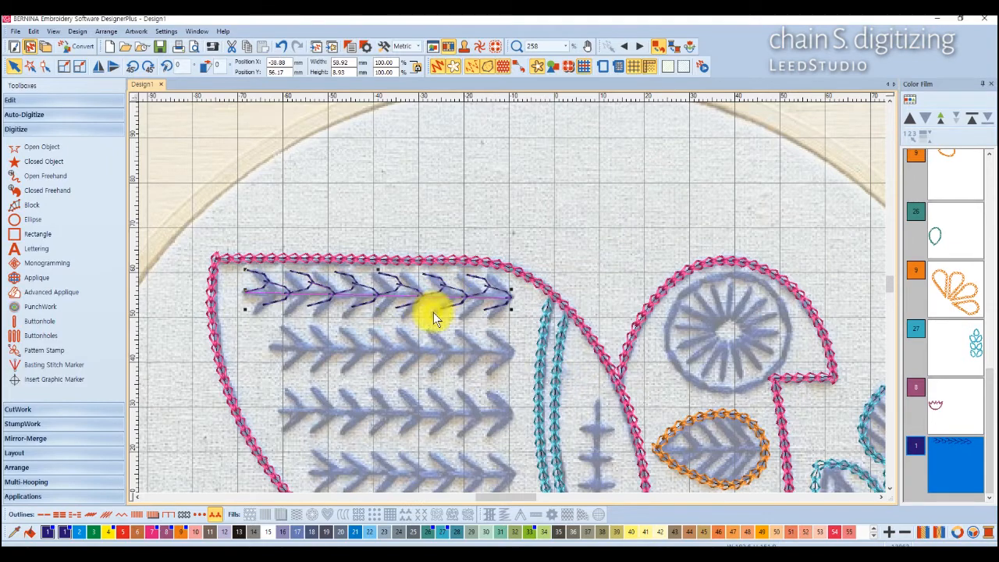
# Step: Move the wing's top feather-stitch row down about 1 mm onto the artwork and recolour it with colour 9
pyautogui.scroll(2, 433, 312)
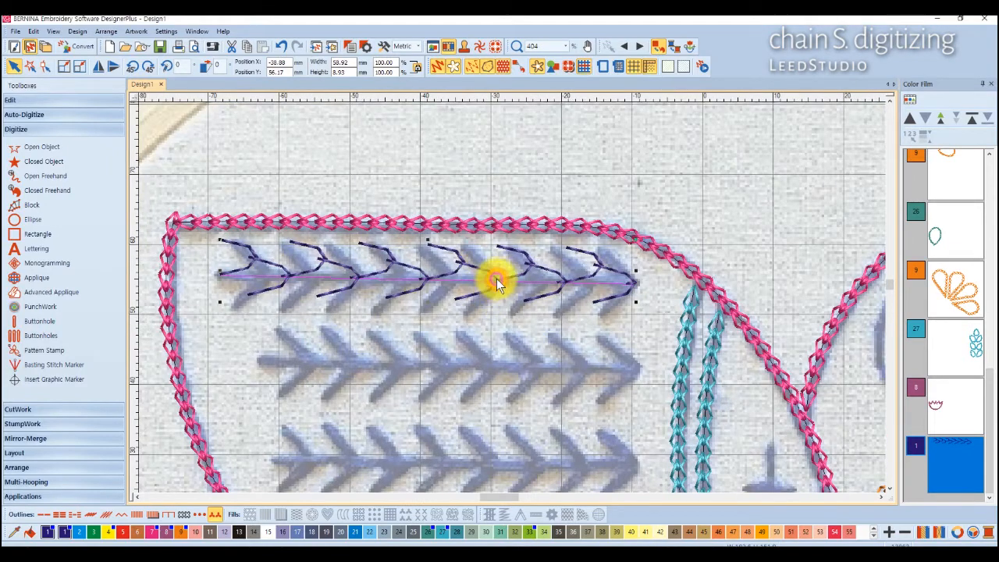
pyautogui.moveTo(497, 278); pyautogui.dragTo(497, 286)
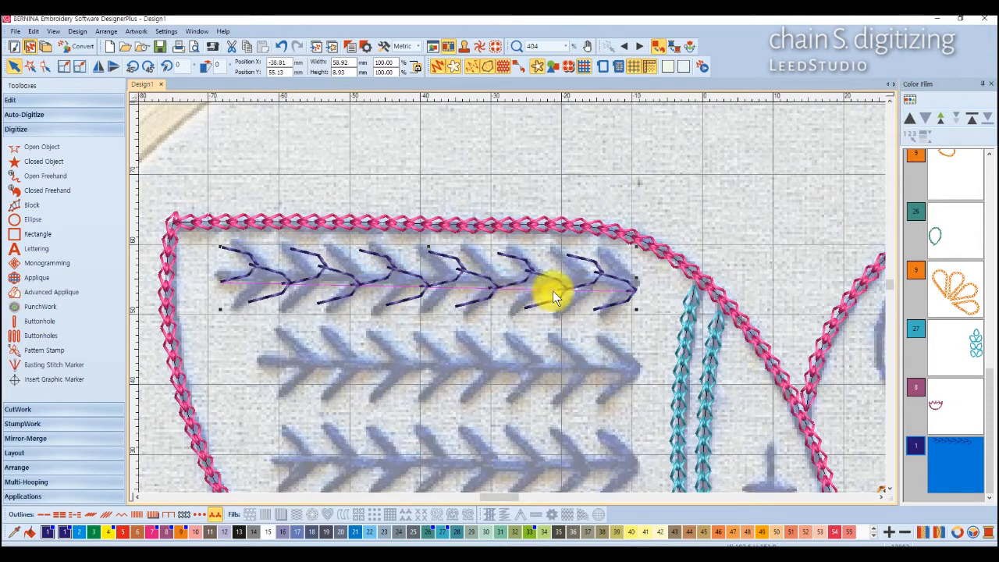
pyautogui.scroll(-3, 552, 291)
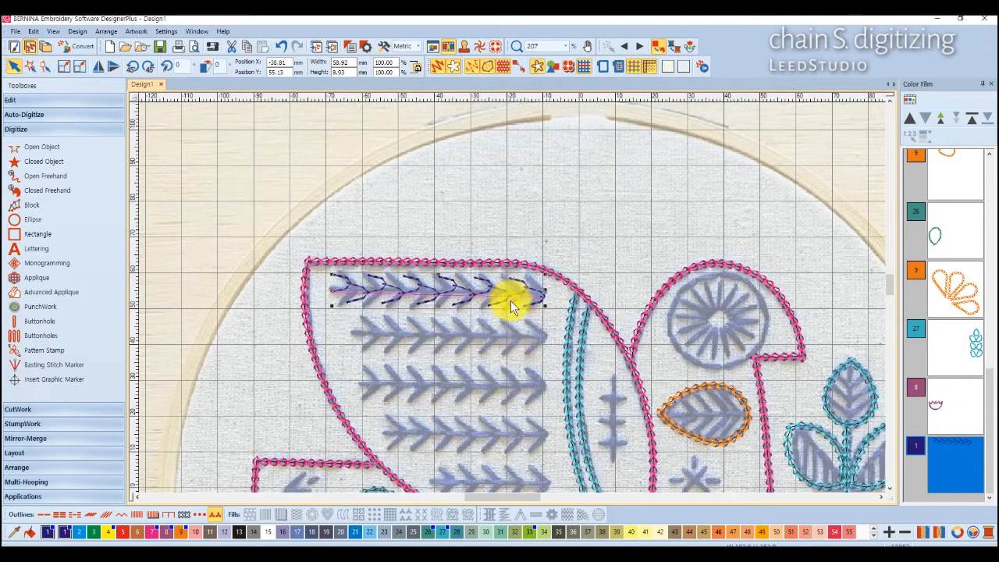
pyautogui.click(180, 532)
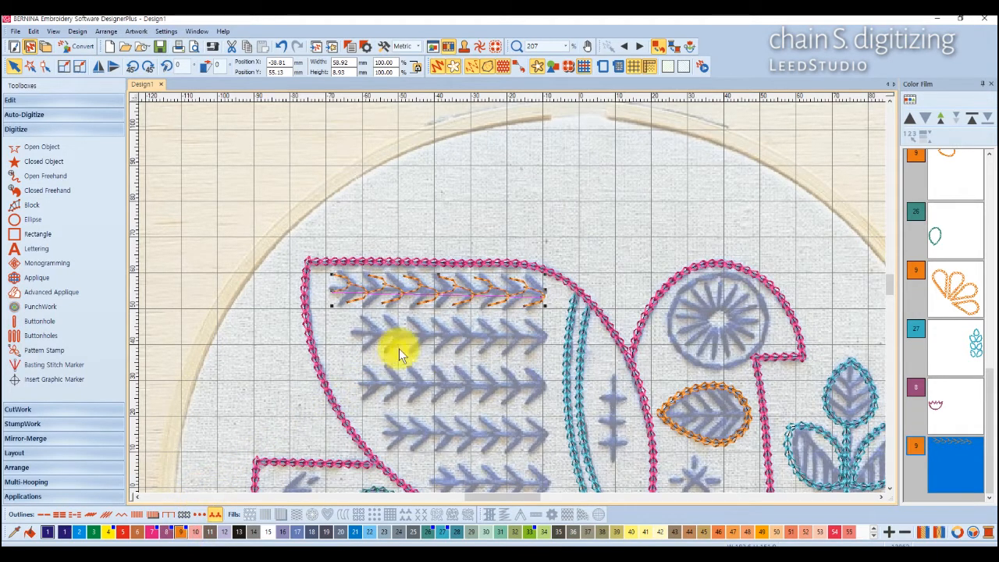
# Step: Apply Double Run to the wing's top feather-stitch row and view the stitching sequence as individual objects
pyautogui.scroll(4, 512, 297)
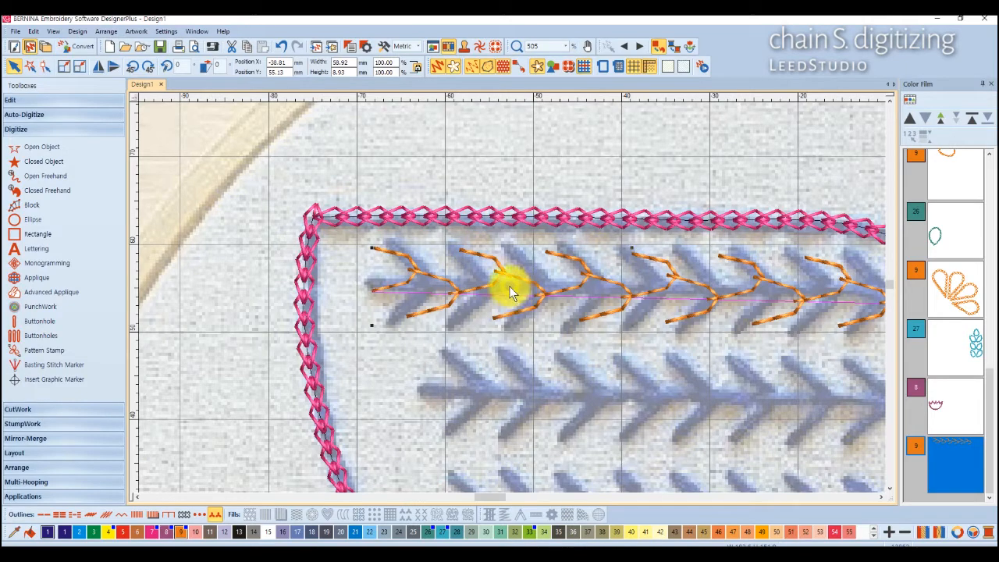
pyautogui.scroll(1, 484, 282)
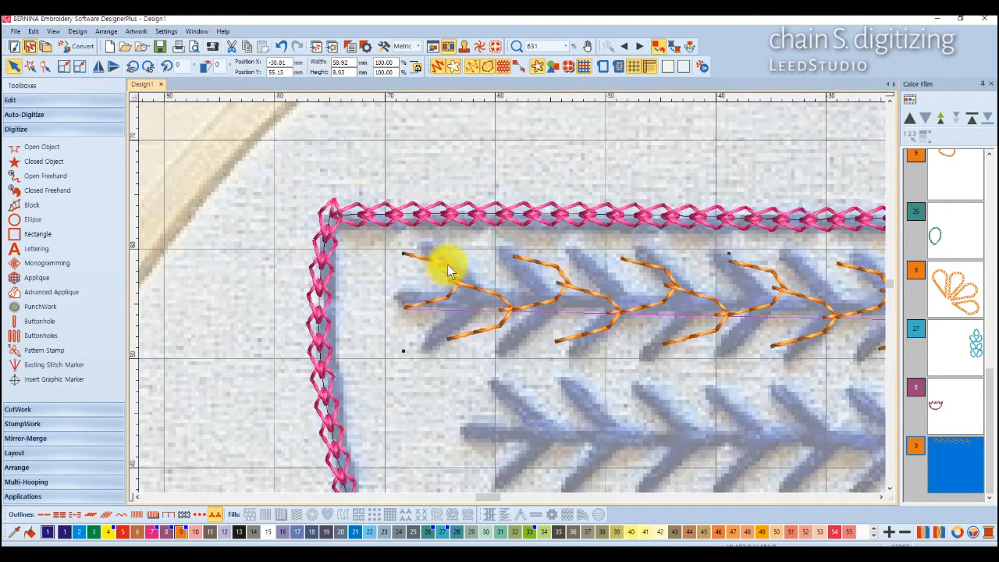
pyautogui.scroll(-2, 448, 290)
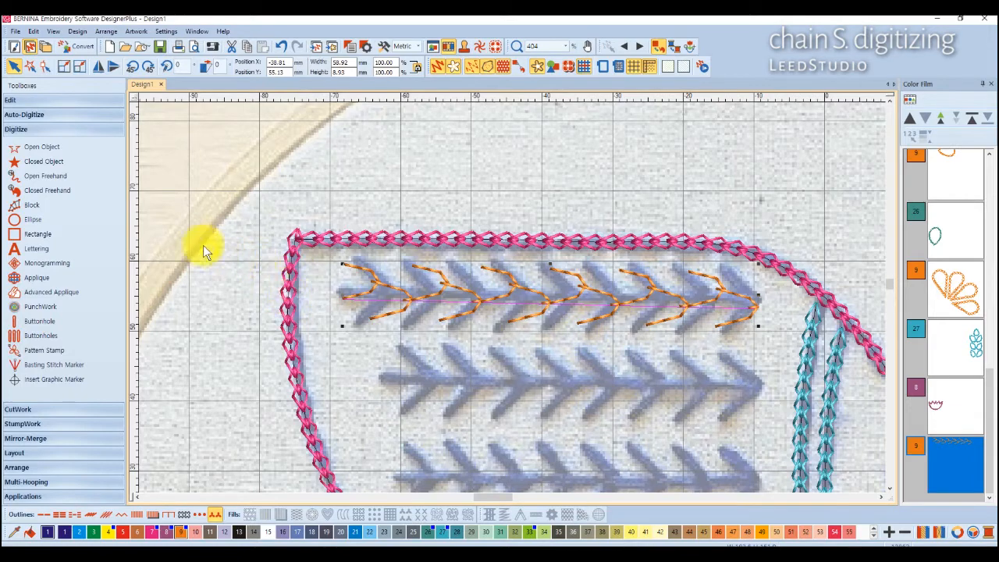
pyautogui.click(41, 99)
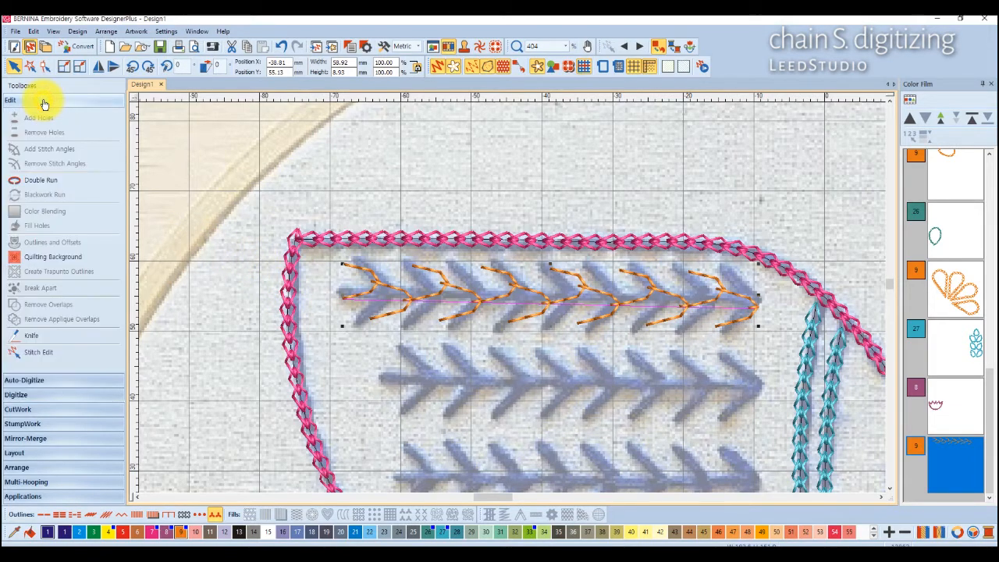
pyautogui.click(57, 182)
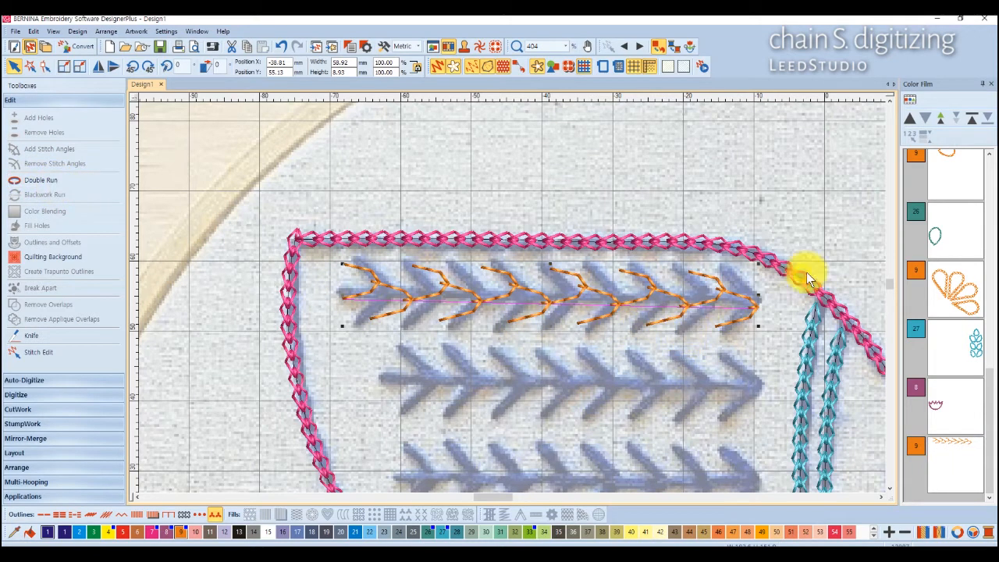
pyautogui.click(913, 100)
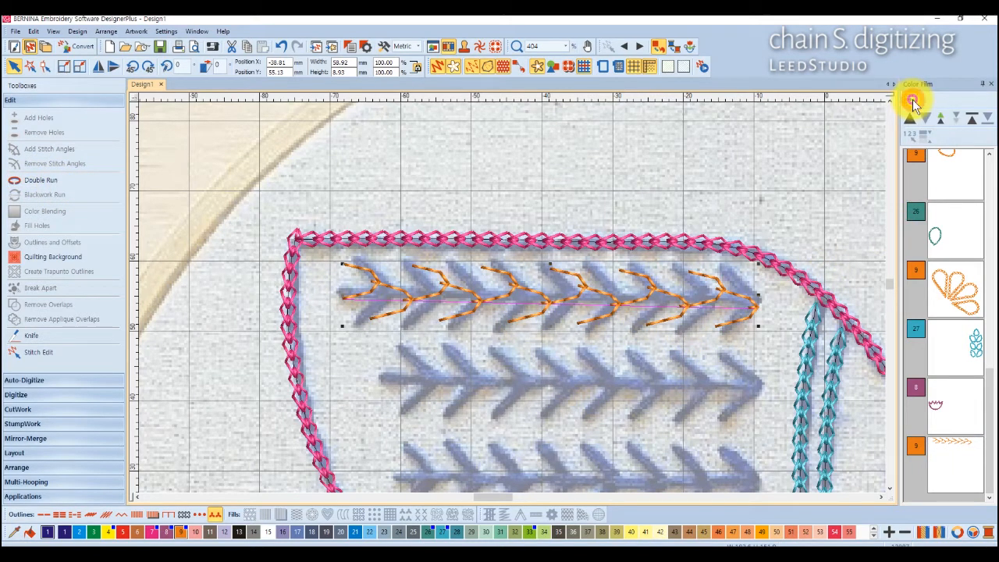
pyautogui.moveTo(982, 289); pyautogui.dragTo(986, 468)
pyautogui.click(876, 411)
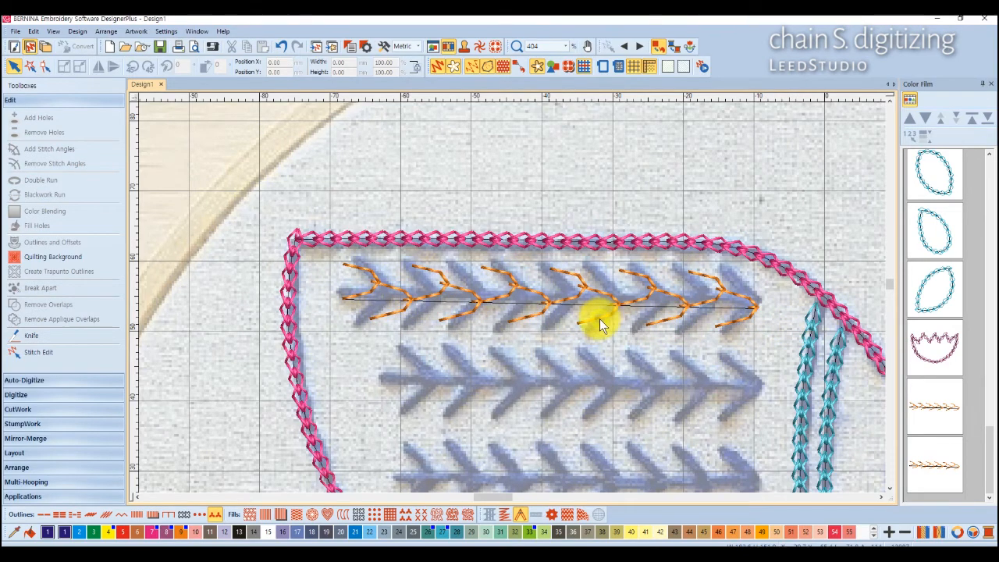
# Step: Duplicate the wing's top feather-stitch row onto the second artwork row and shorten the copy's tail end to about 53 mm long
pyautogui.scroll(-1, 546, 308)
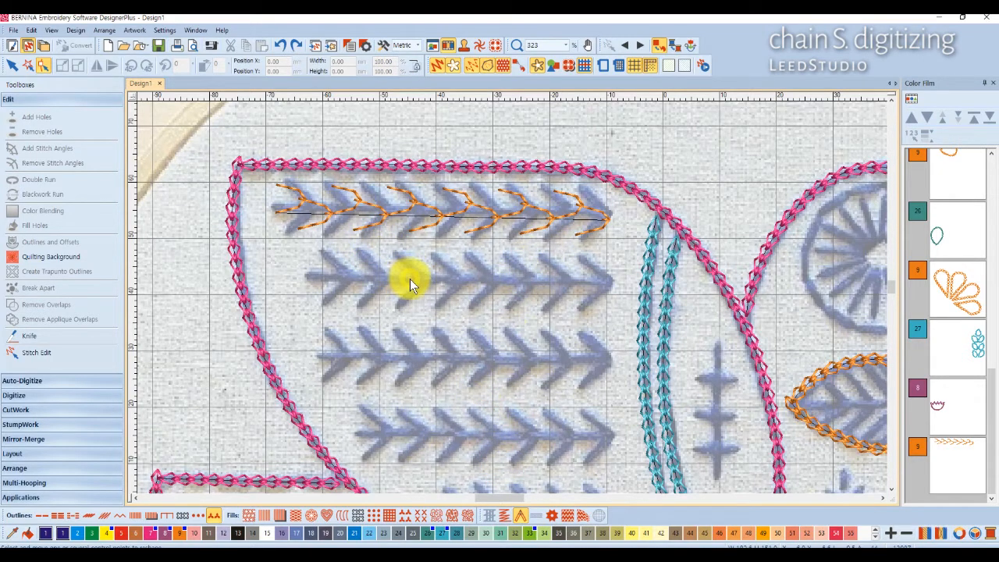
pyautogui.click(445, 214)
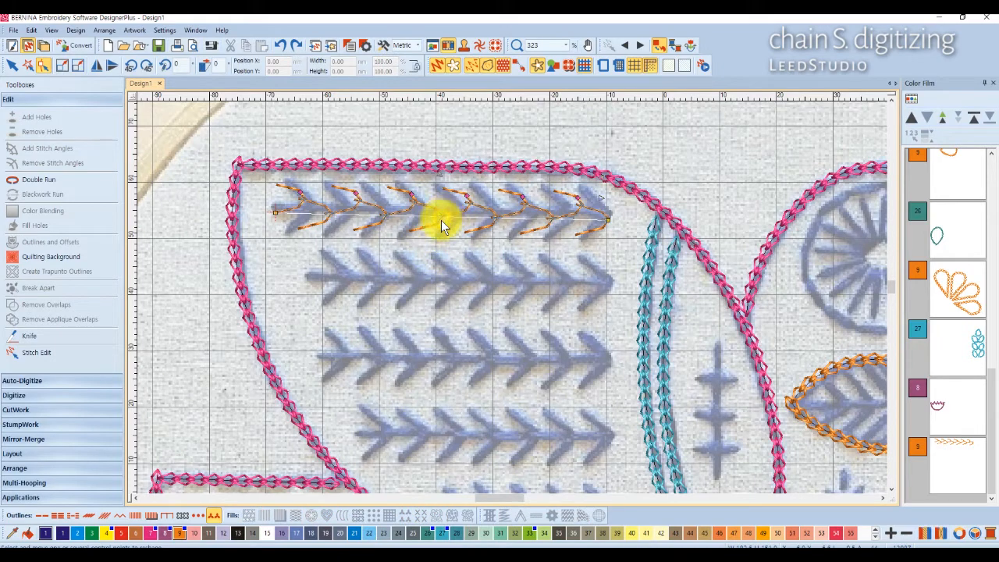
pyautogui.click(13, 66)
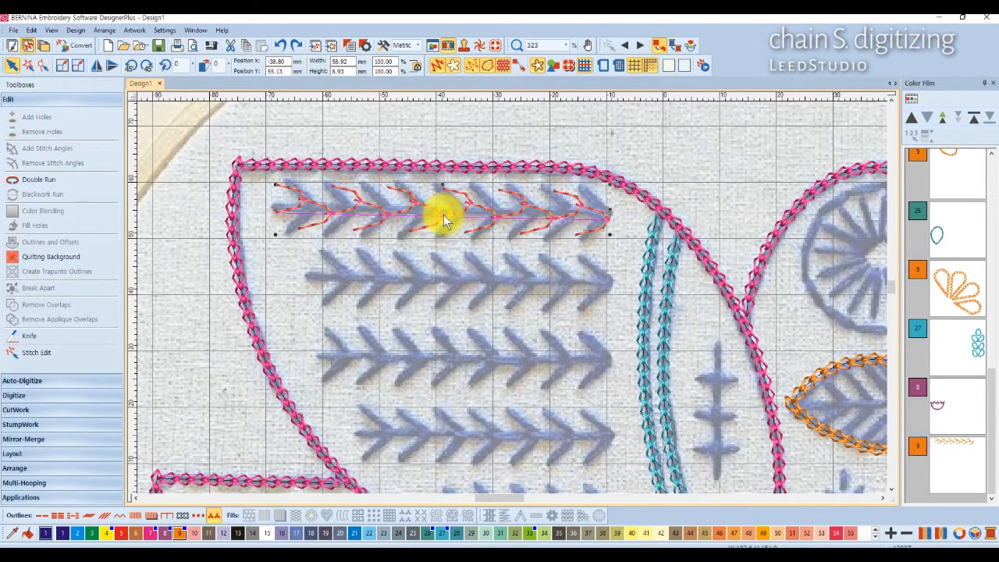
pyautogui.moveTo(440, 217); pyautogui.dragTo(439, 289)
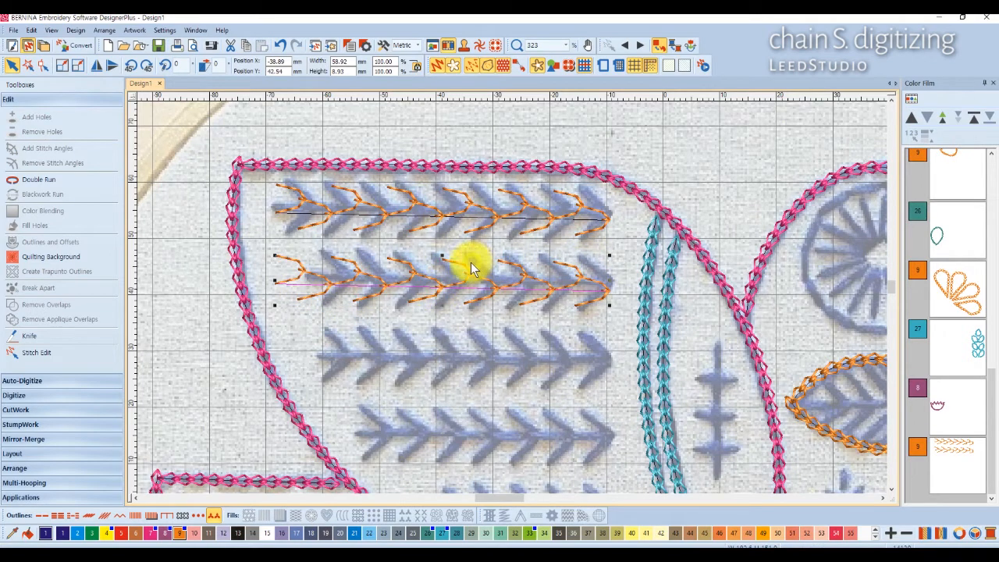
pyautogui.click(44, 65)
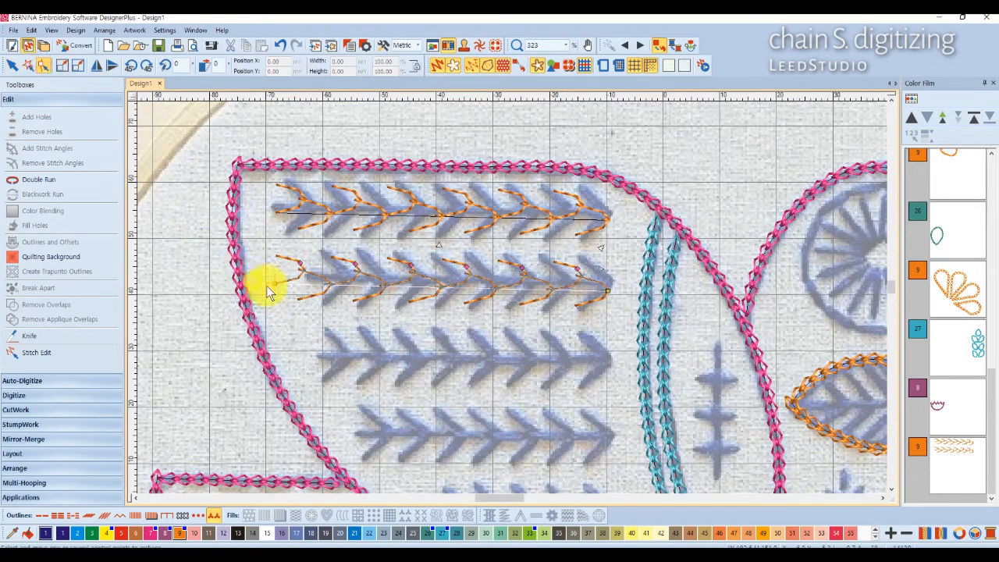
pyautogui.moveTo(274, 284); pyautogui.dragTo(307, 283)
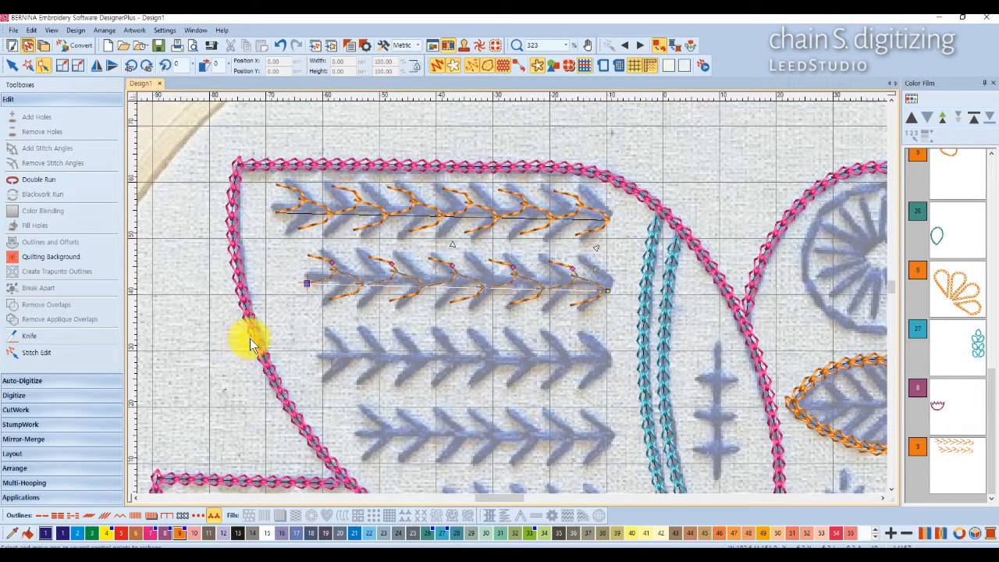
# Step: Recolour the wing's second feather-stitch row with colour 27 and apply Double Run to it
pyautogui.click(12, 65)
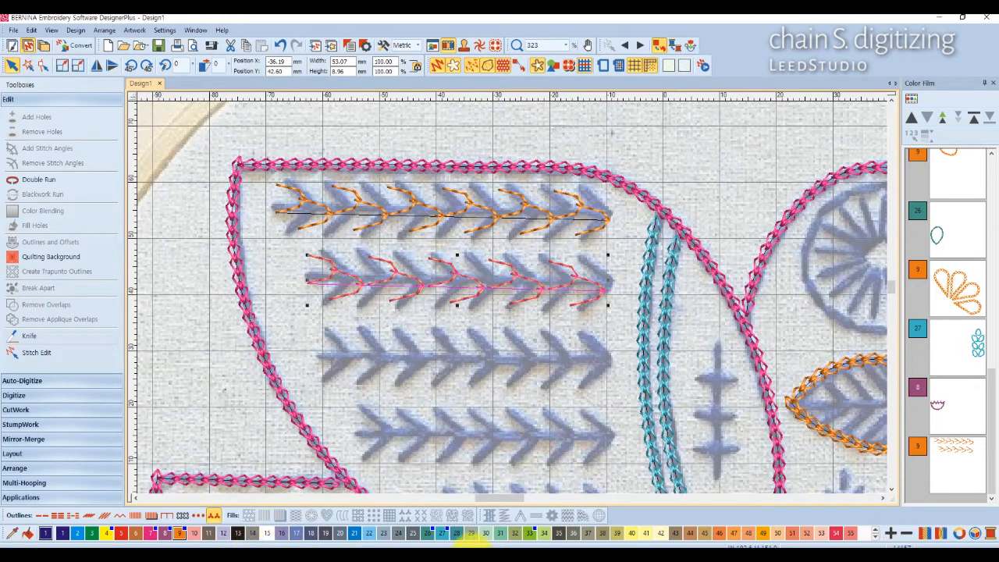
pyautogui.click(442, 534)
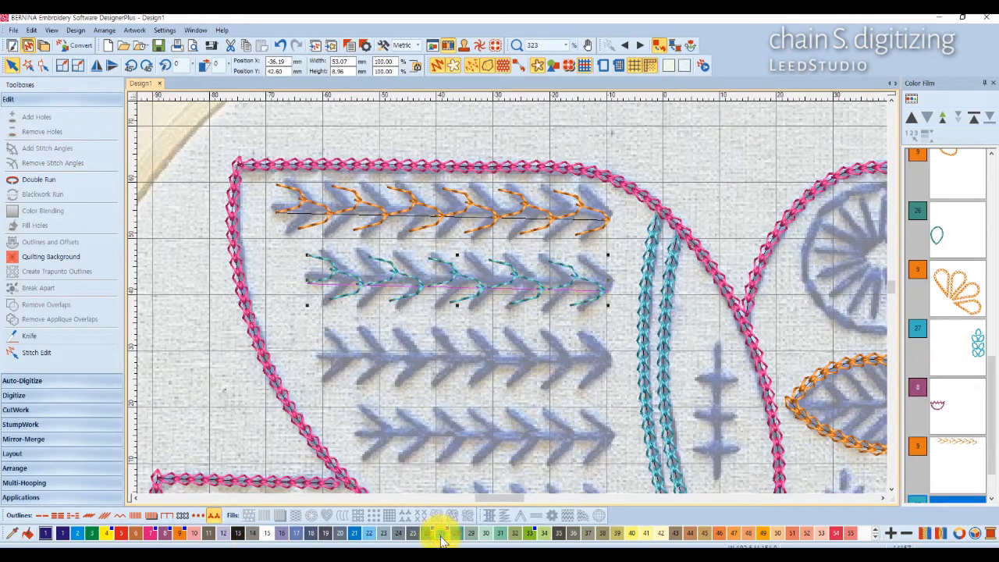
pyautogui.click(55, 185)
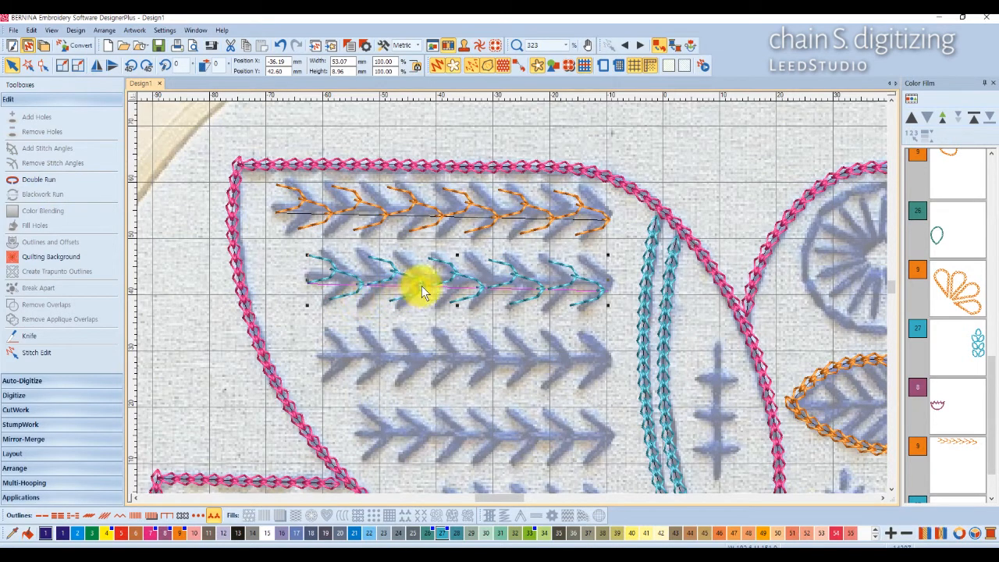
# Step: Duplicate the second row onto the wing's third artwork row, giving the copy colour 8 and Double Run
pyautogui.moveTo(416, 293); pyautogui.dragTo(448, 358)
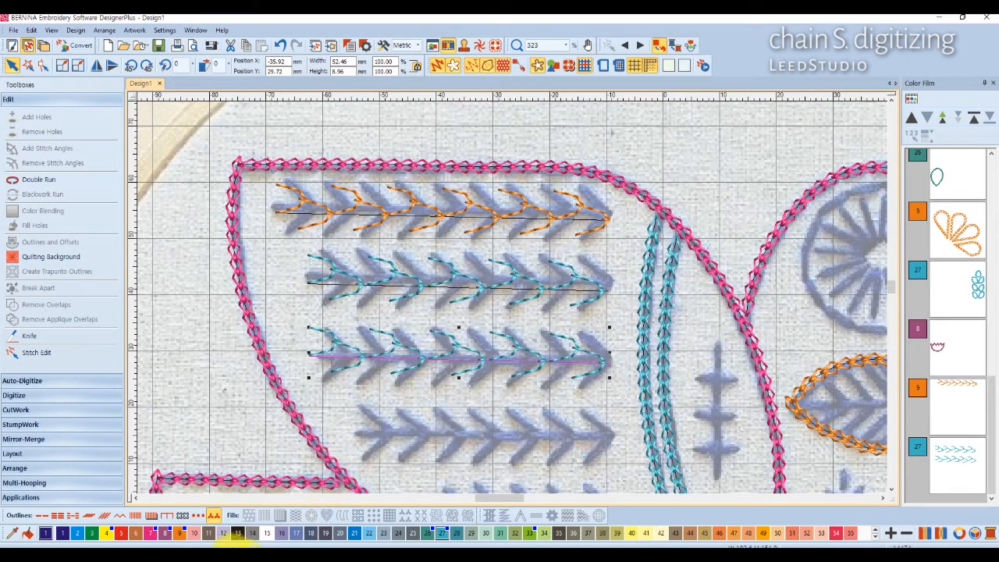
pyautogui.click(163, 536)
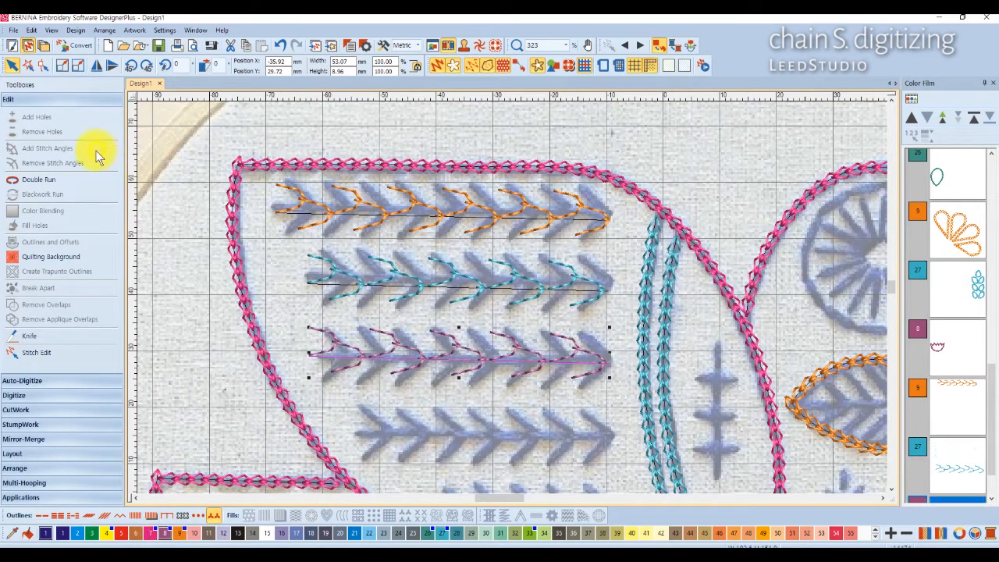
pyautogui.click(55, 183)
# Step: Duplicate the third row onto the wing's fourth artwork row and shorten the copy's tail end to about 46 mm long
pyautogui.scroll(-2, 610, 433)
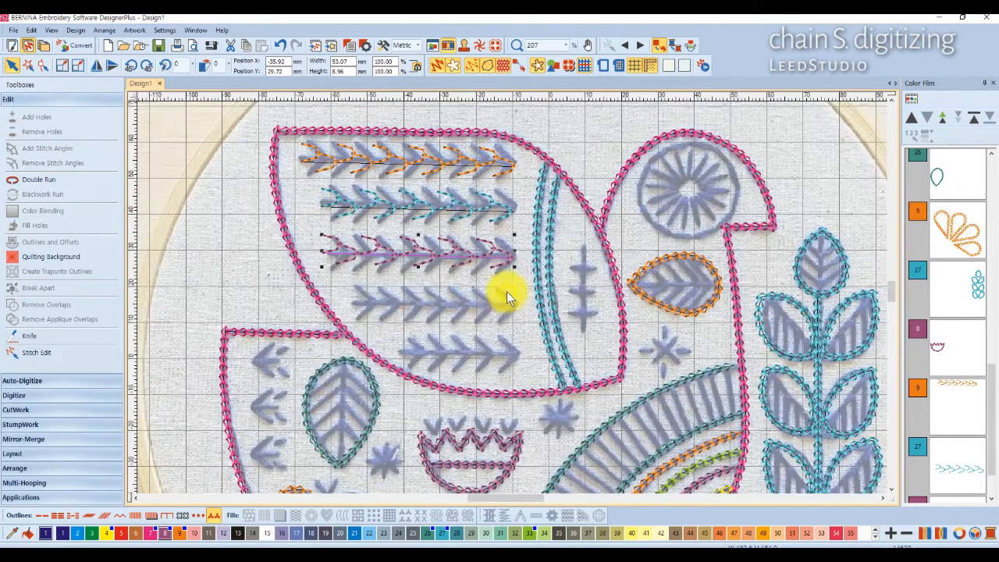
pyautogui.moveTo(471, 259); pyautogui.dragTo(479, 309)
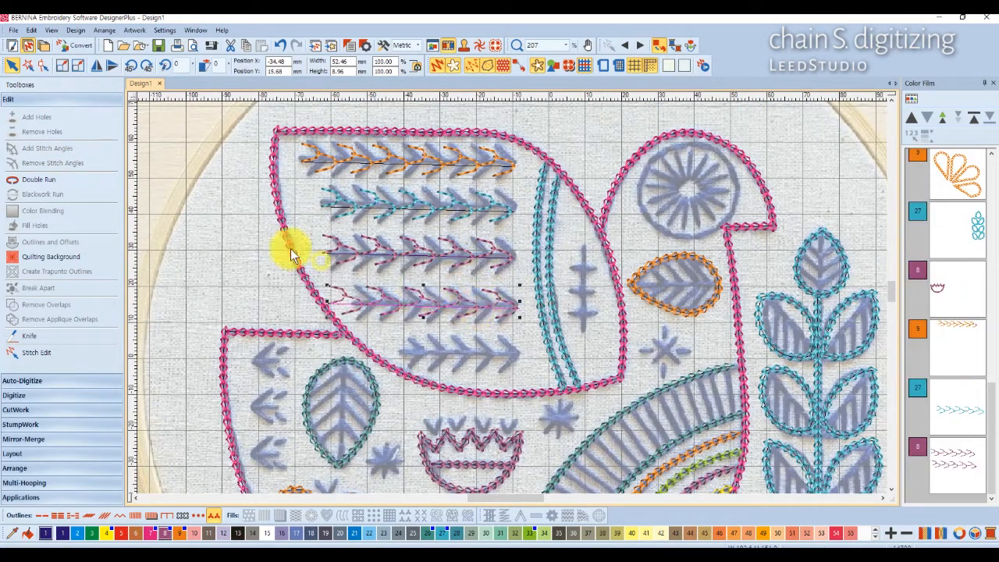
pyautogui.click(45, 68)
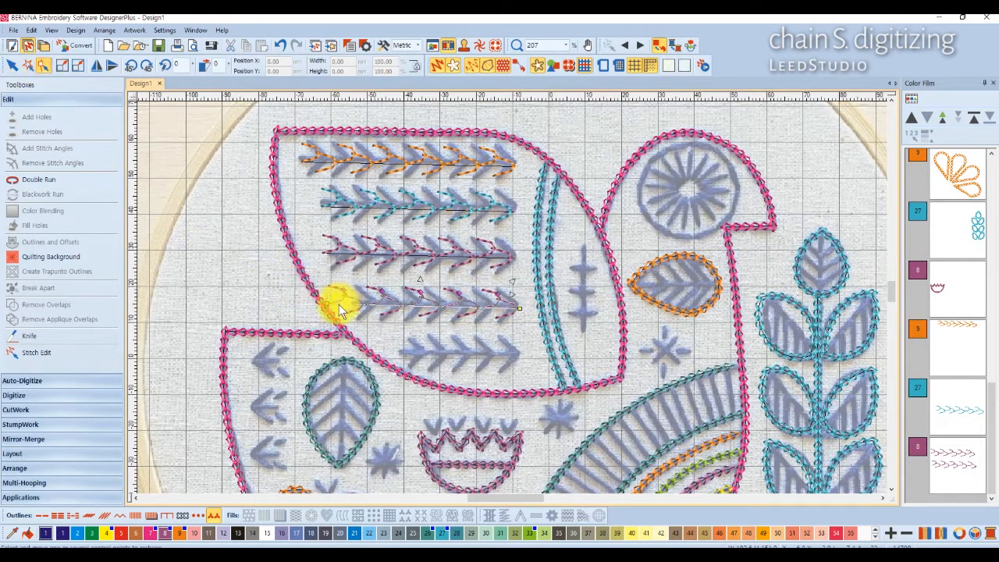
pyautogui.moveTo(328, 304); pyautogui.dragTo(353, 304)
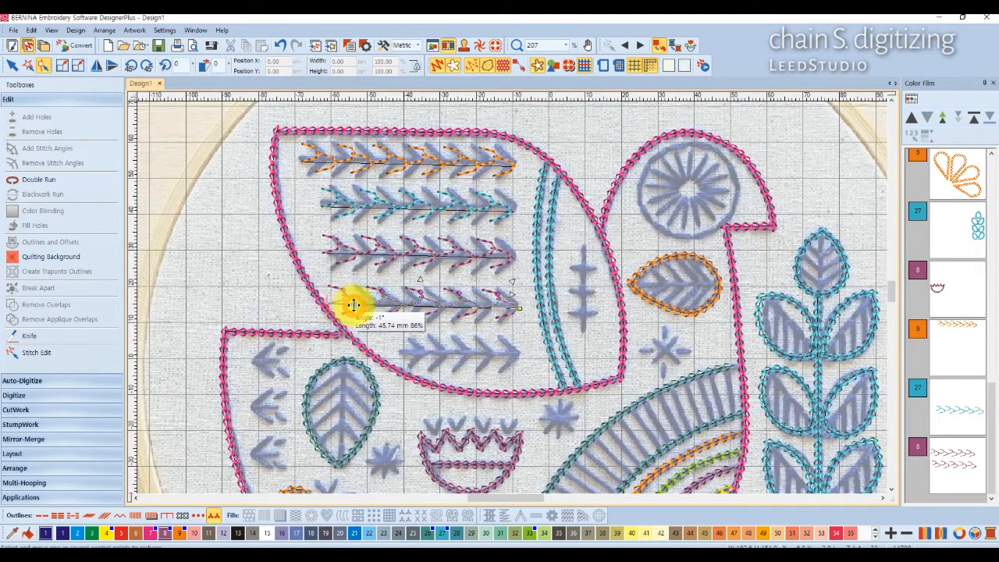
# Step: Recolour the wing's fourth feather-stitch row with colour 33 and apply Double Run to it
pyautogui.click(11, 67)
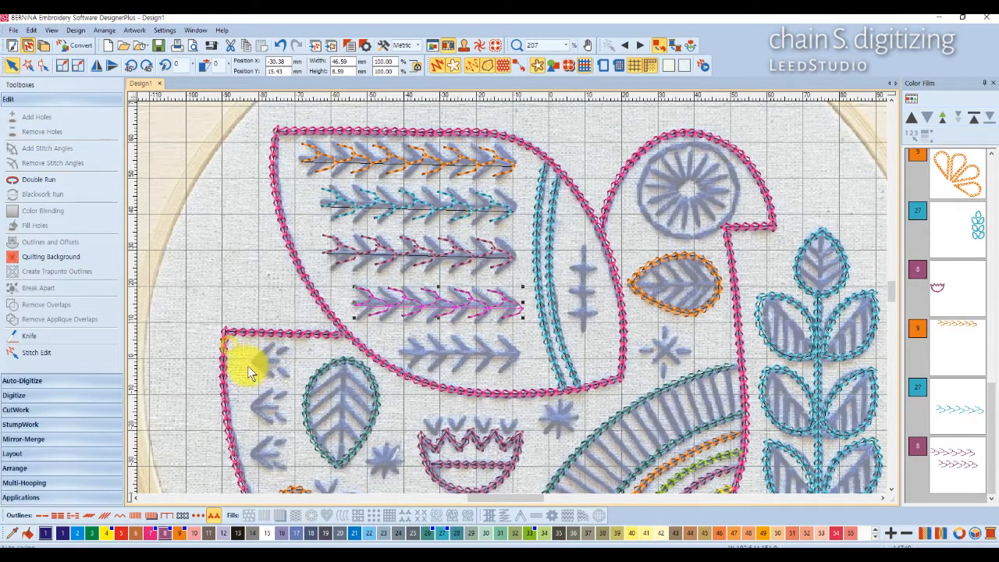
pyautogui.click(530, 538)
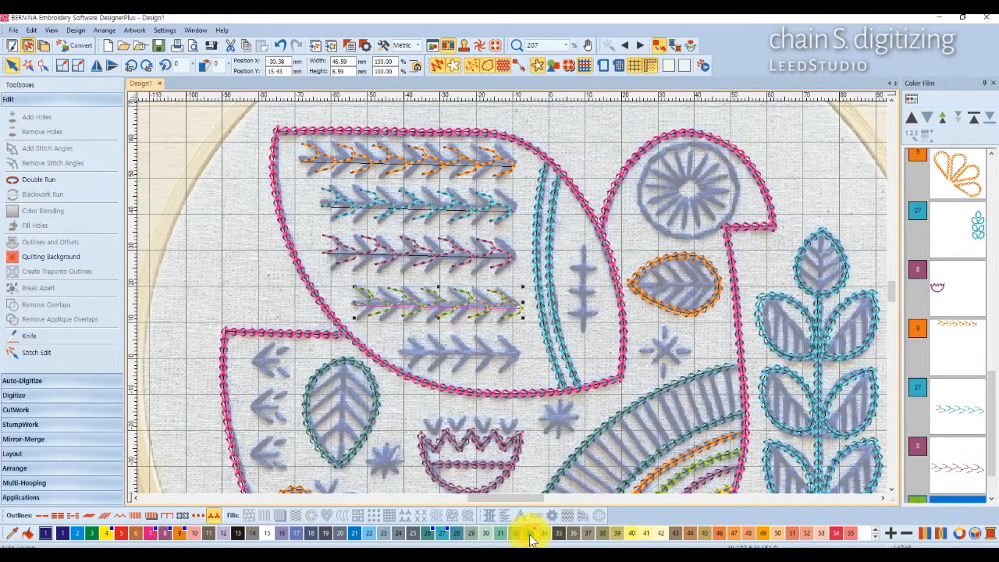
pyautogui.click(60, 181)
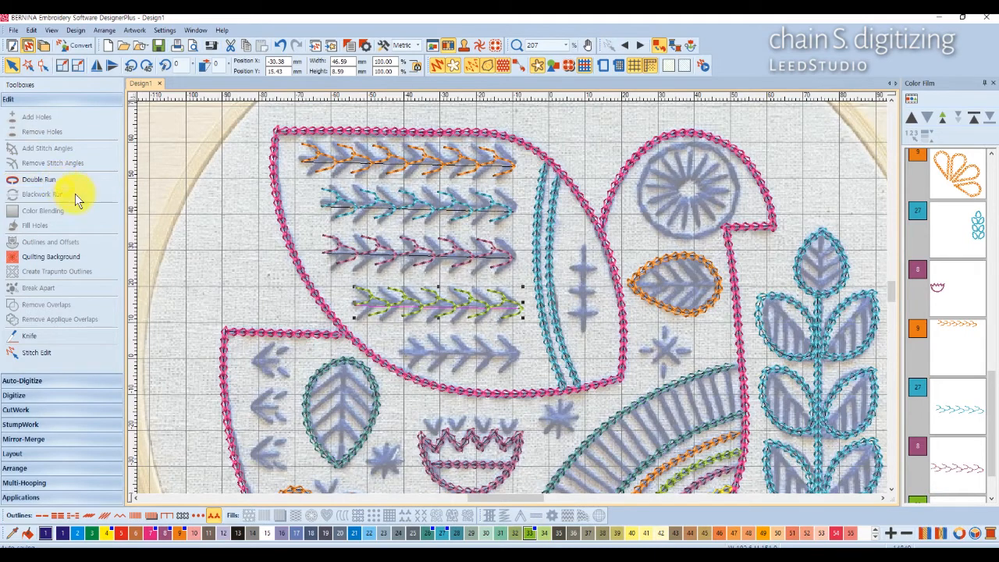
# Step: Duplicate the fourth row onto the wing's fifth artwork row and shorten the copy's tail end to about 32 mm long
pyautogui.moveTo(453, 305); pyautogui.dragTo(450, 353)
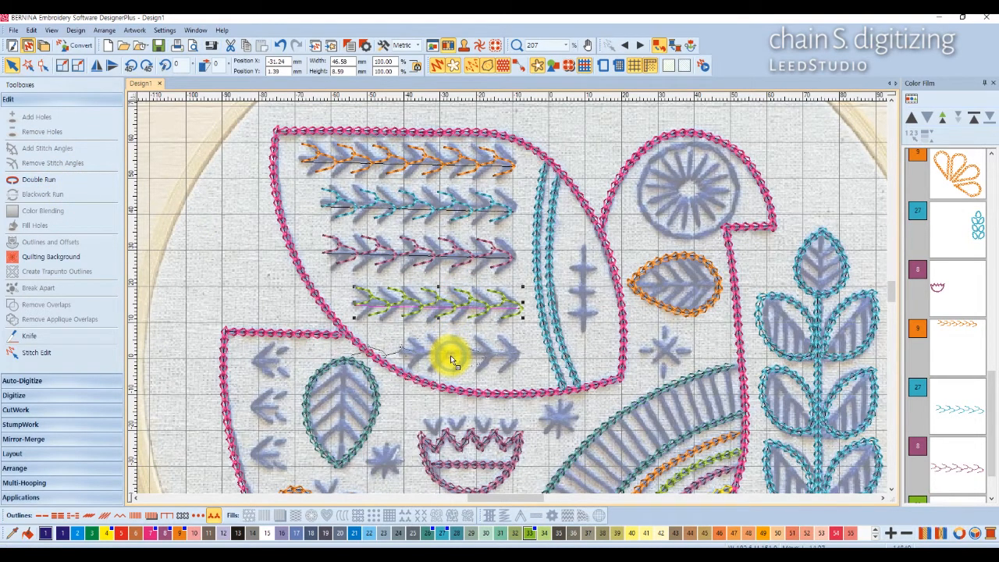
pyautogui.click(43, 65)
pyautogui.moveTo(352, 353); pyautogui.dragTo(401, 355)
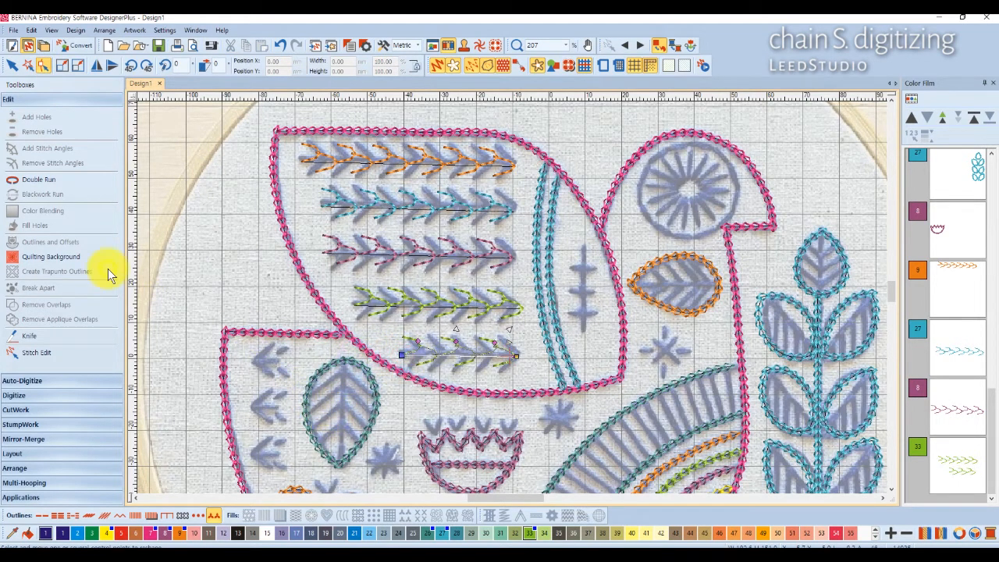
# Step: Give the wing's fifth feather-stitch row colour 27 and Double Run, and review the rows as individual objects in the stitching sequence
pyautogui.click(12, 67)
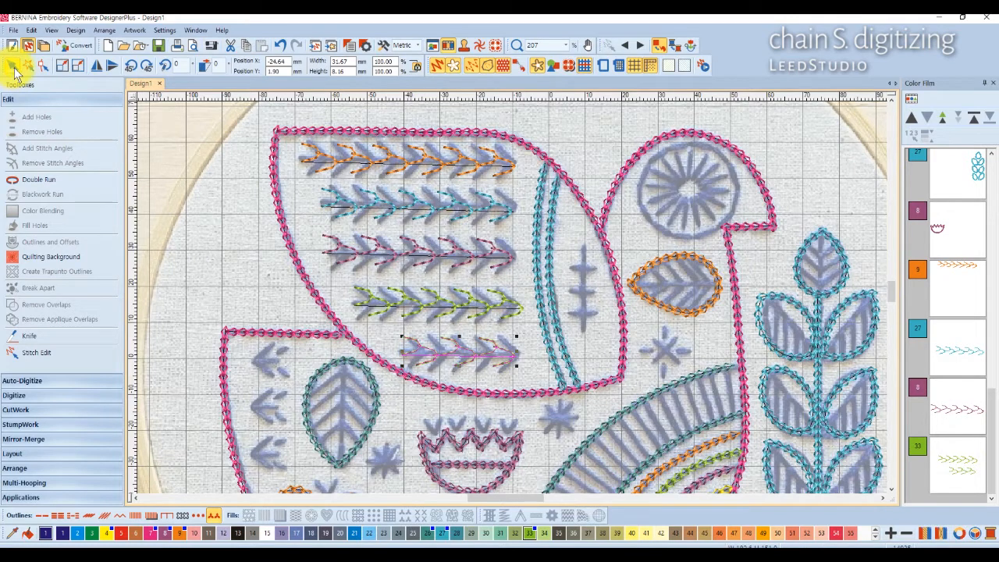
pyautogui.click(442, 533)
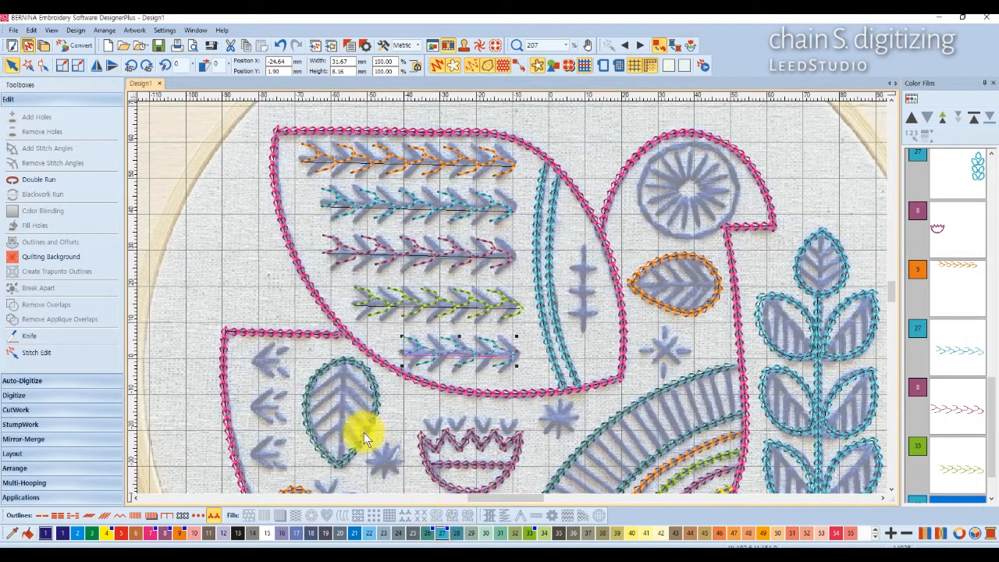
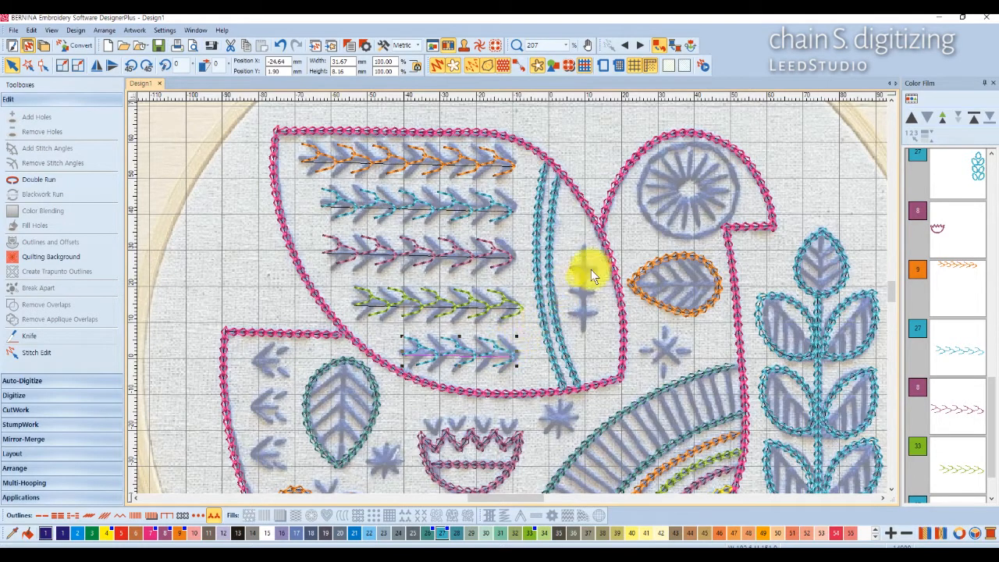
pyautogui.click(911, 98)
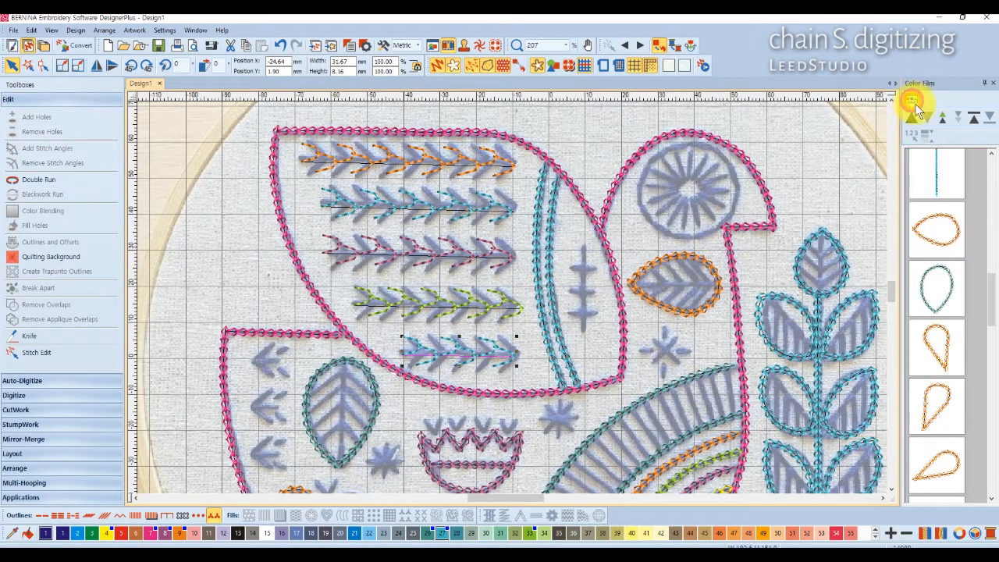
pyautogui.moveTo(988, 295); pyautogui.dragTo(988, 468)
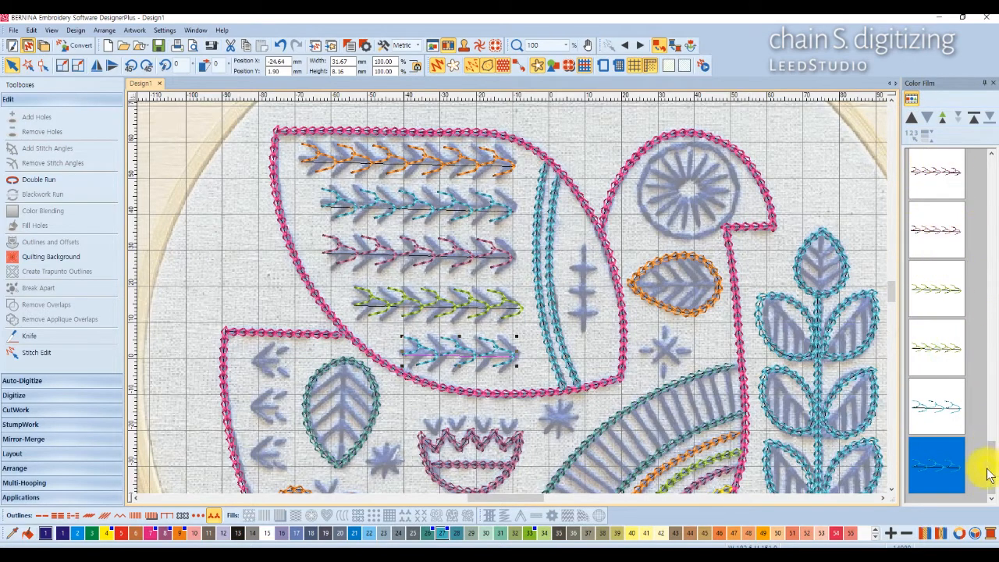
pyautogui.moveTo(992, 460); pyautogui.dragTo(993, 406)
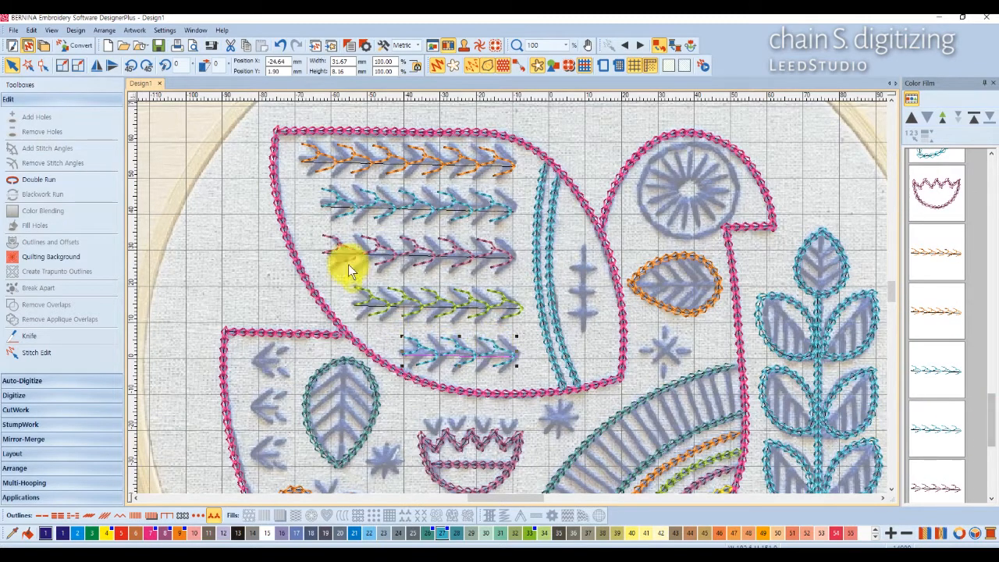
# Step: Digitize a straight open line with the Triple outline as the central vein of the green leaf below the wing, from end to end
pyautogui.scroll(-2, 439, 337)
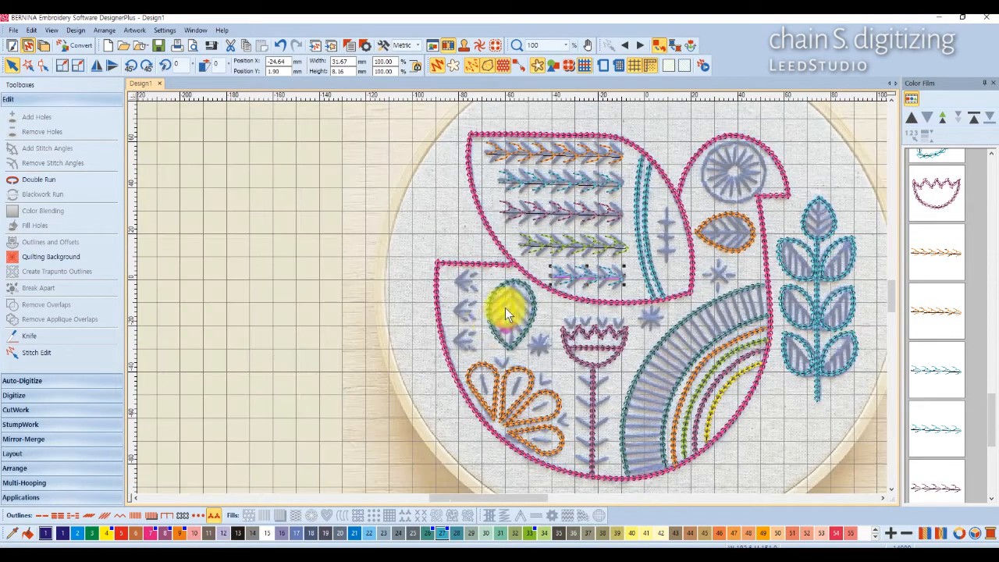
pyautogui.scroll(2, 511, 301)
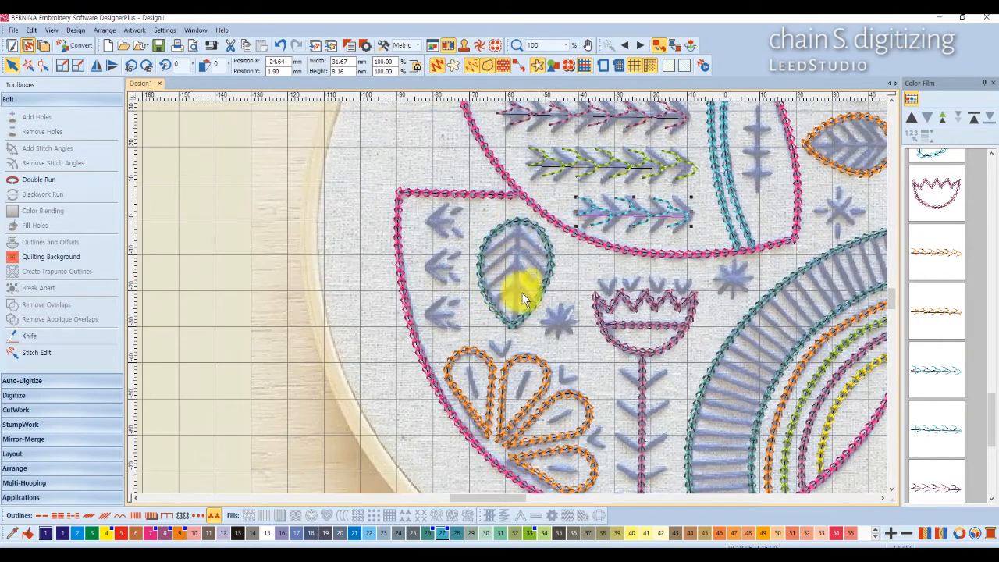
pyautogui.scroll(2, 512, 298)
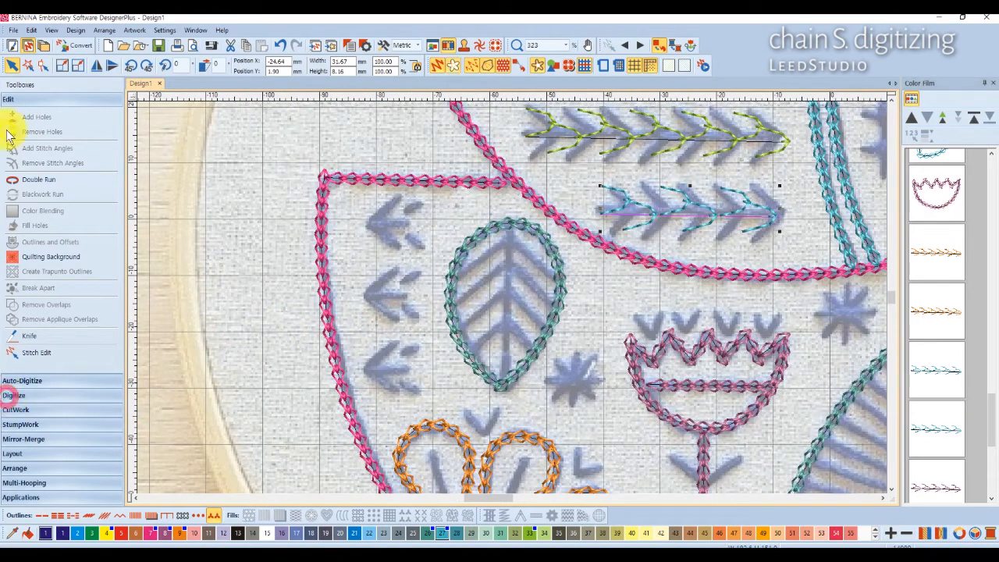
pyautogui.click(12, 394)
pyautogui.click(36, 146)
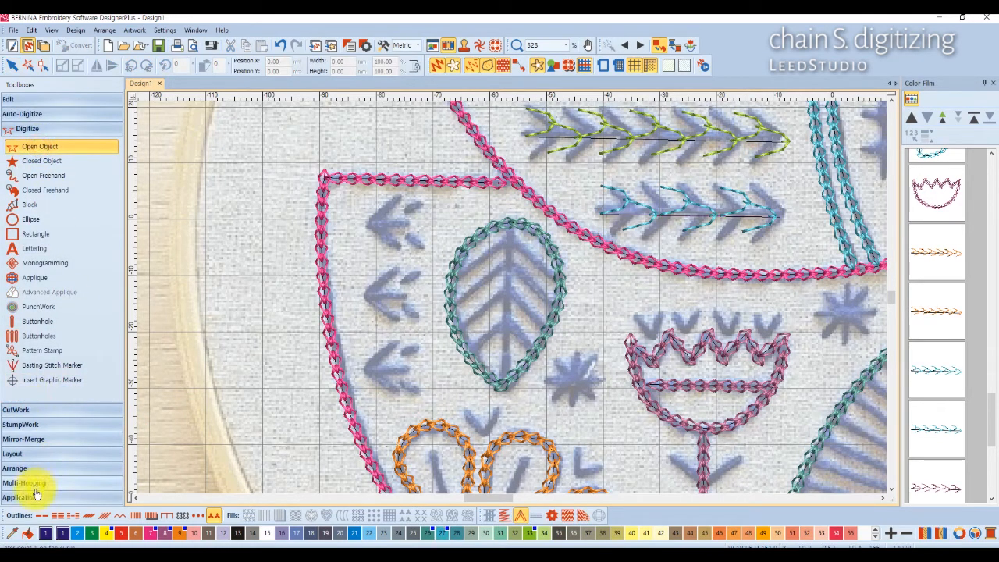
pyautogui.click(42, 516)
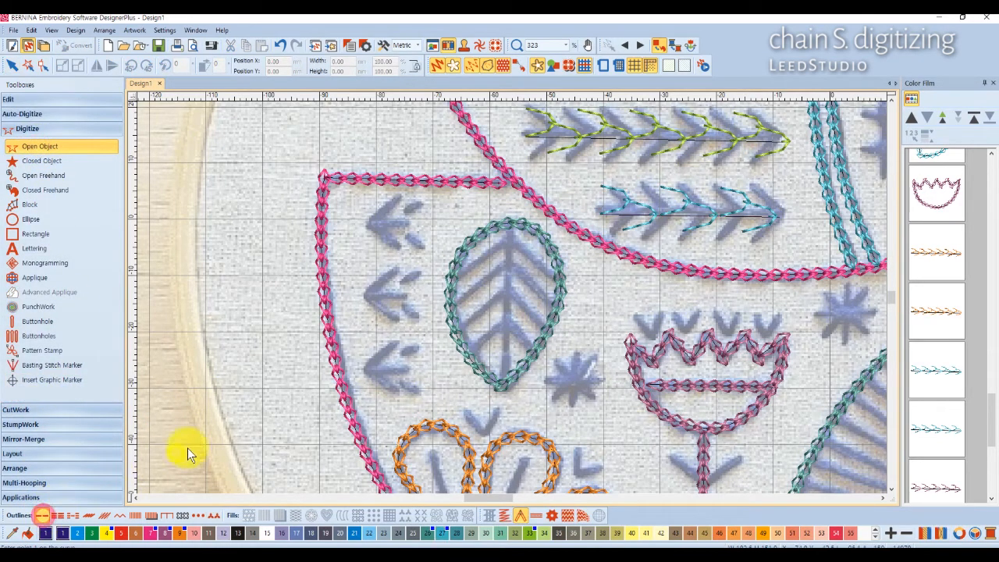
pyautogui.click(57, 516)
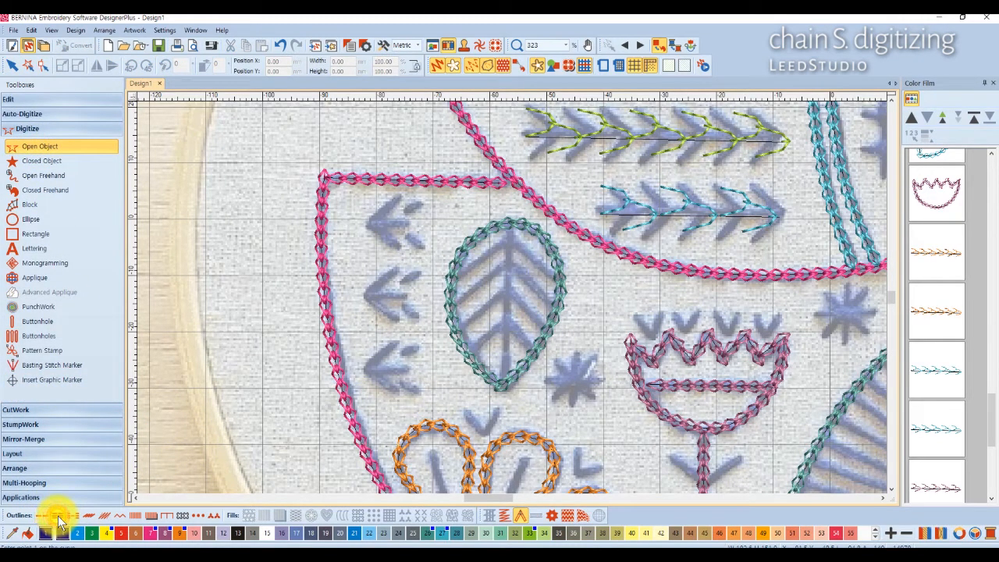
pyautogui.click(512, 226)
pyautogui.click(503, 384)
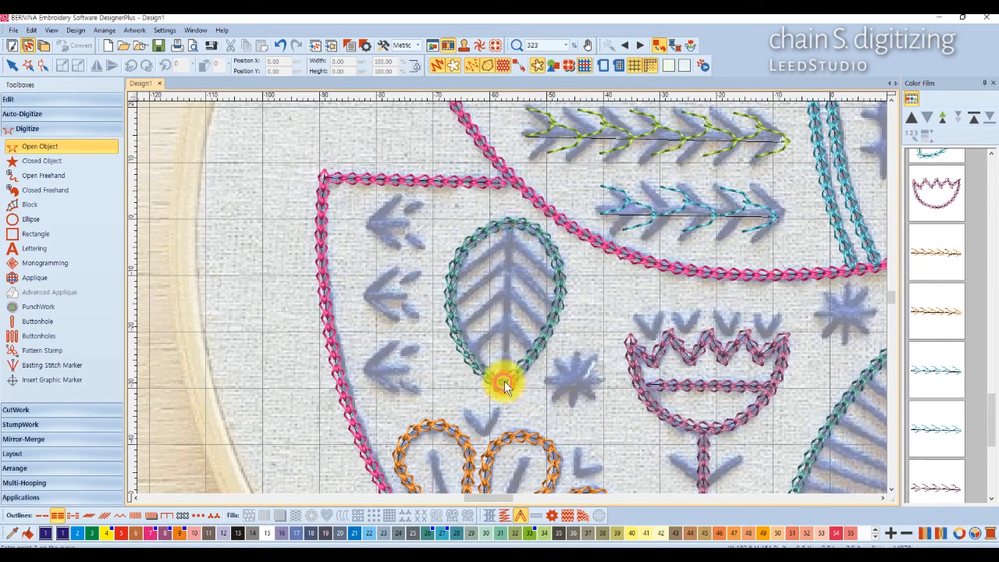
pyautogui.press('Return')
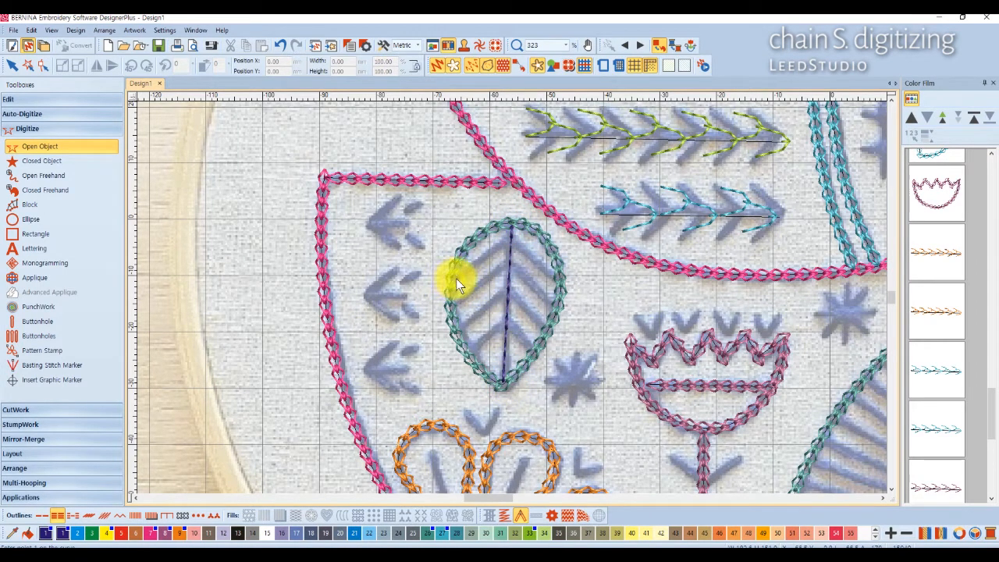
# Step: Digitize four V-shaped open lines as side veins down the green leaf, each running from edge to edge through the central vein
pyautogui.click(511, 240)
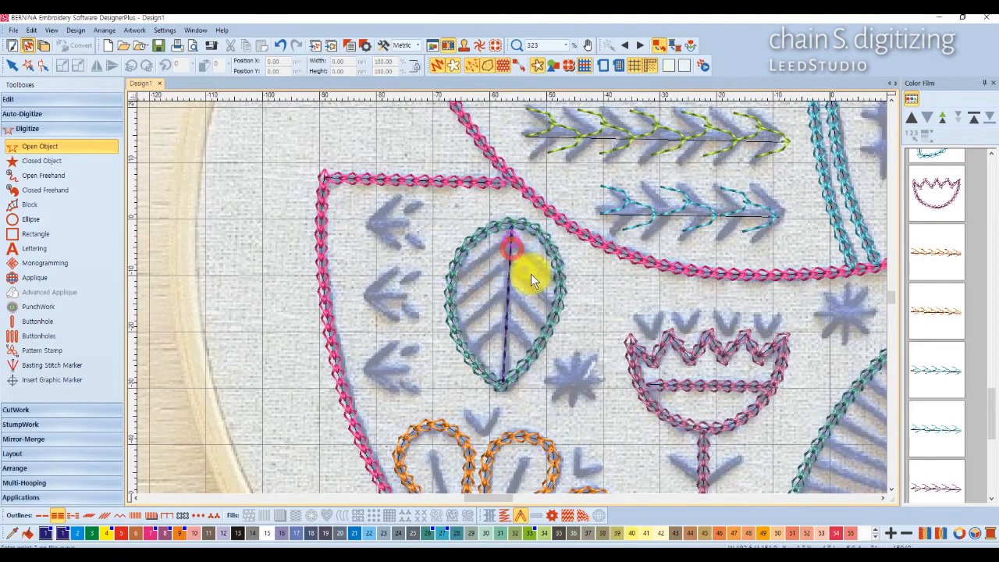
pyautogui.click(555, 277)
pyautogui.press('Return')
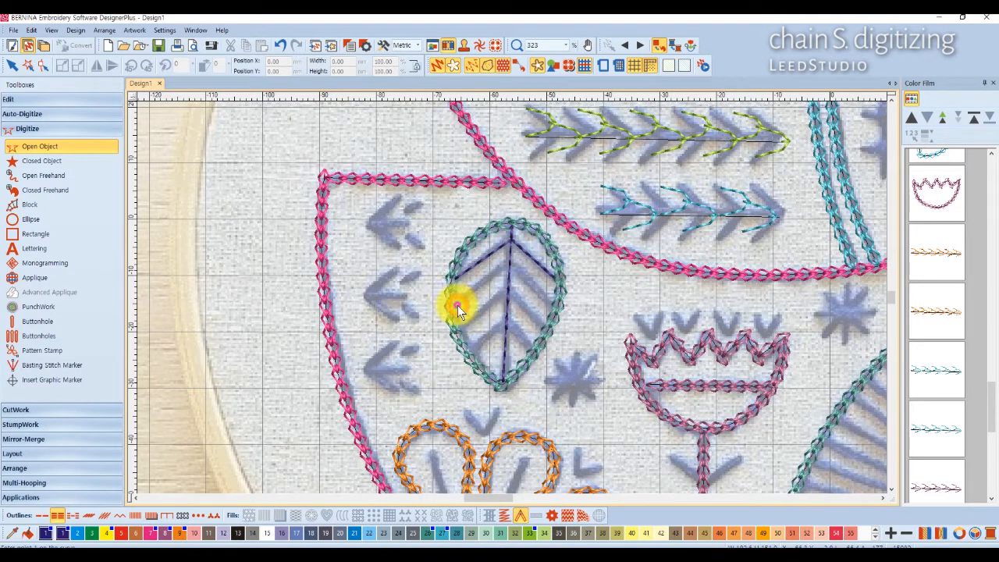
pyautogui.click(509, 263)
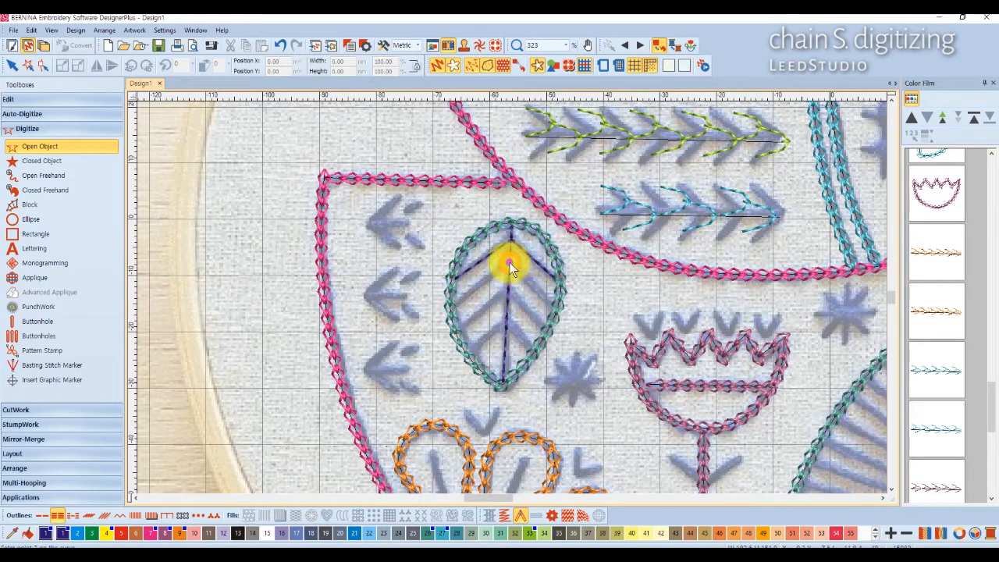
pyautogui.click(553, 304)
pyautogui.press('Return')
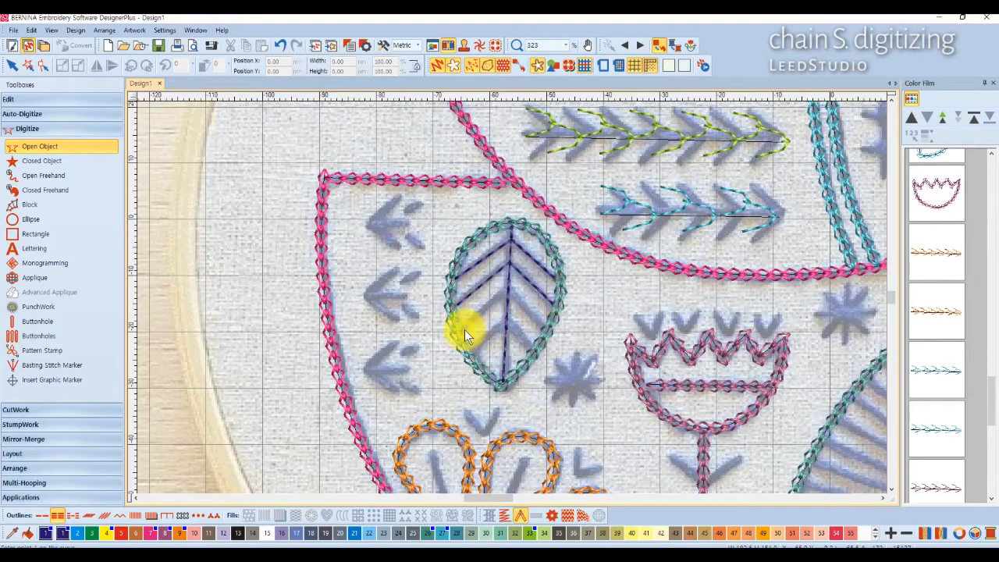
pyautogui.click(508, 287)
pyautogui.click(544, 334)
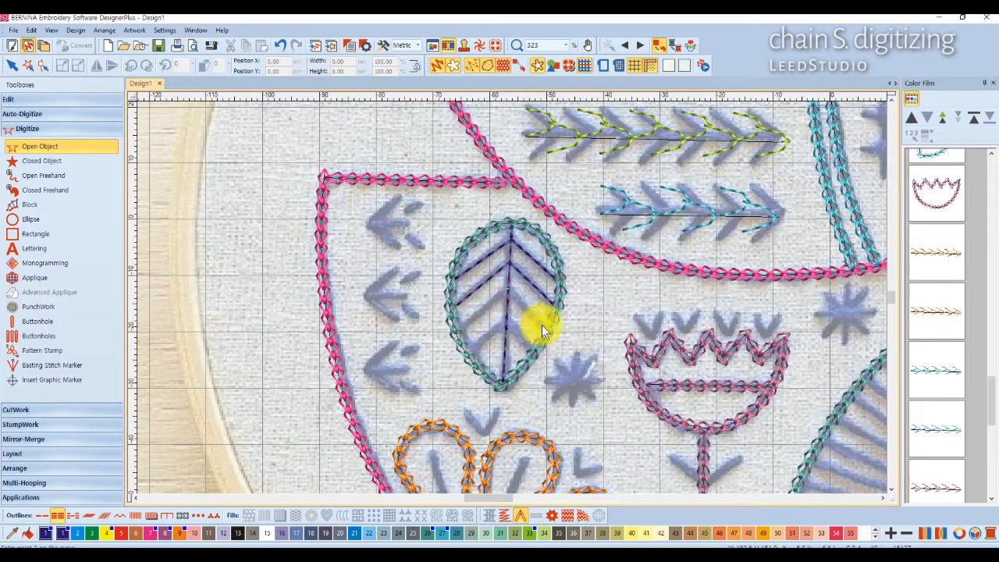
pyautogui.press('Return')
pyautogui.click(470, 351)
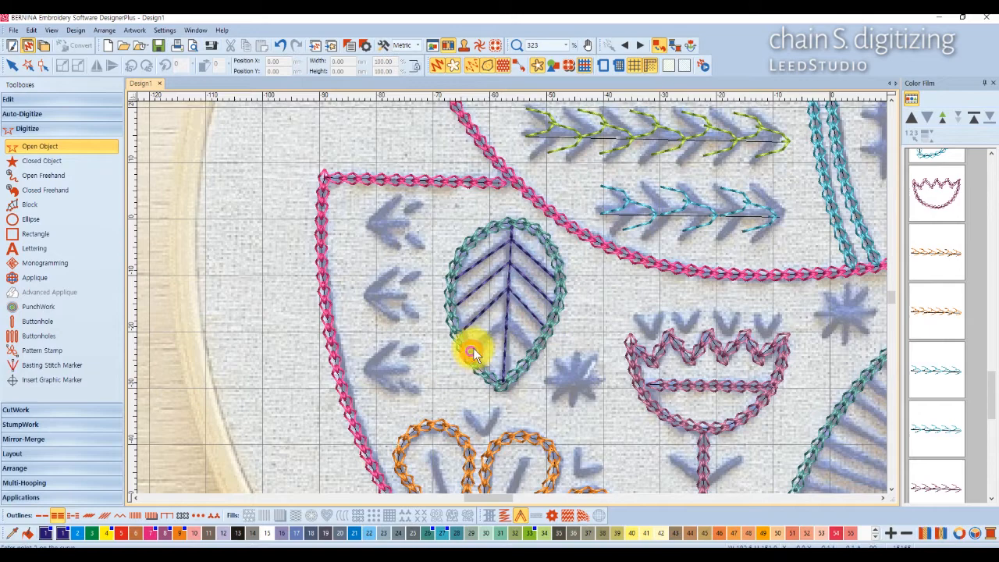
pyautogui.click(506, 320)
pyautogui.click(531, 346)
pyautogui.press('Return')
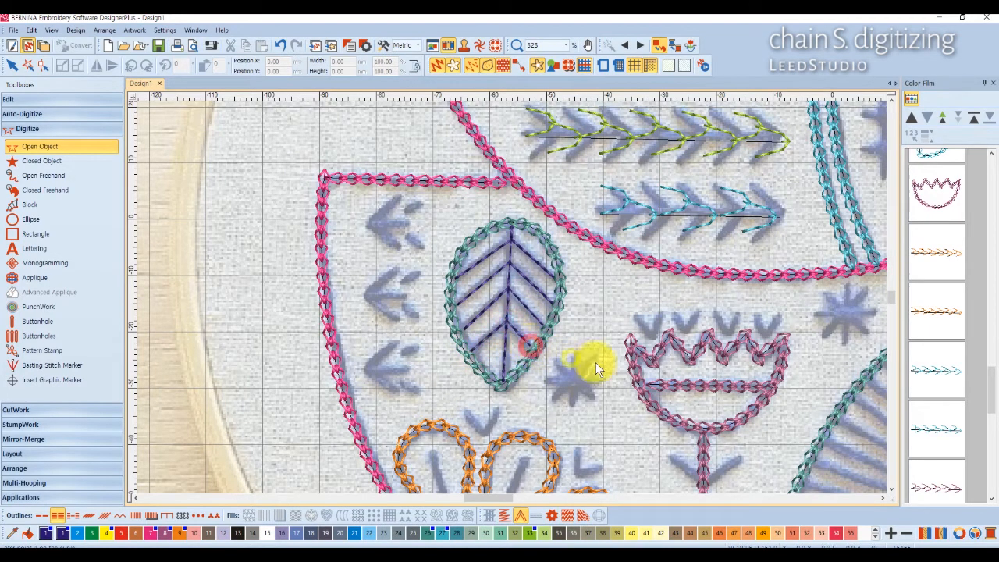
# Step: Apply Blackwork Run to all the green leaf's veins from the top of the central vein and recolour them with colour 26
pyautogui.moveTo(990, 385); pyautogui.dragTo(993, 483)
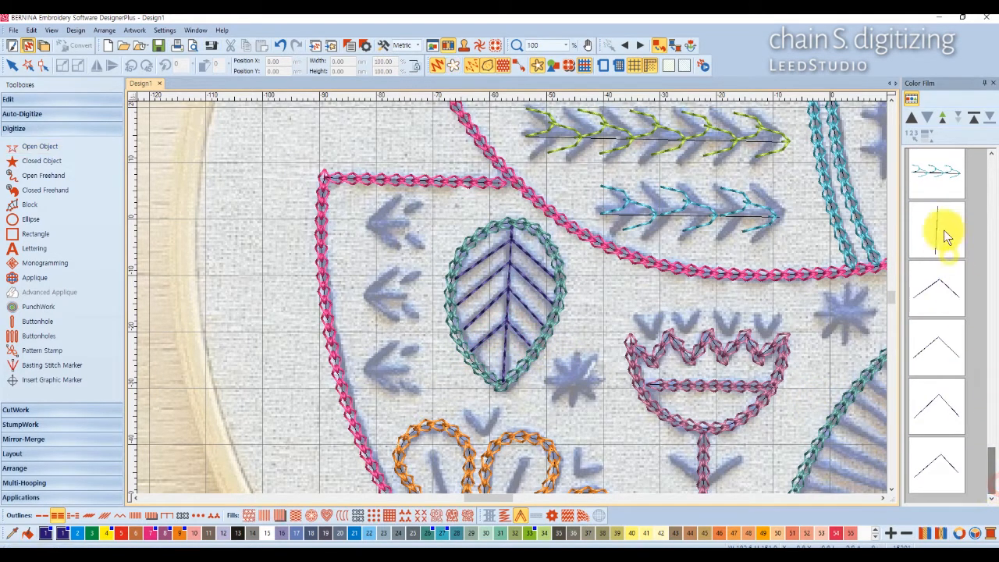
pyautogui.click(911, 99)
pyautogui.click(945, 480)
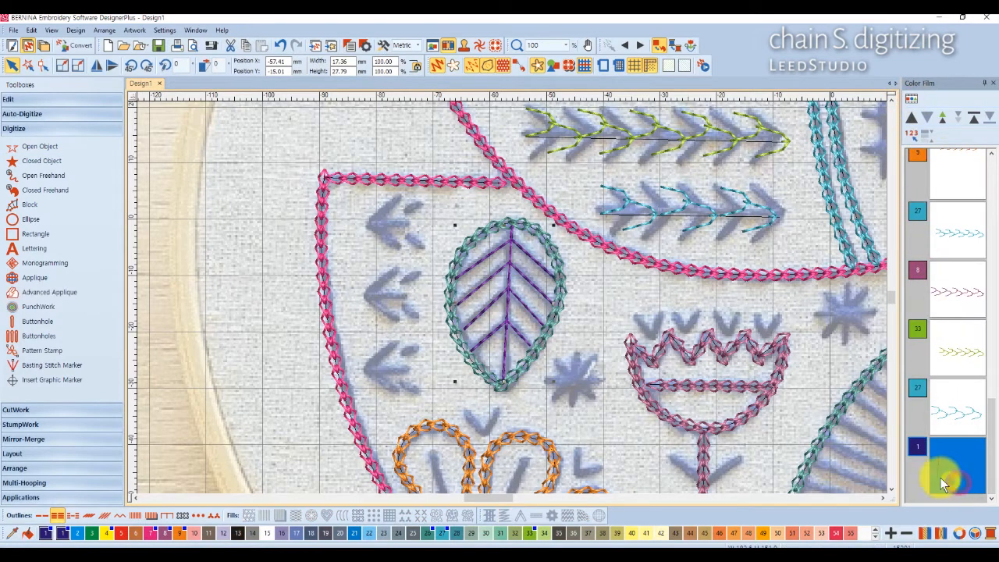
pyautogui.click(22, 99)
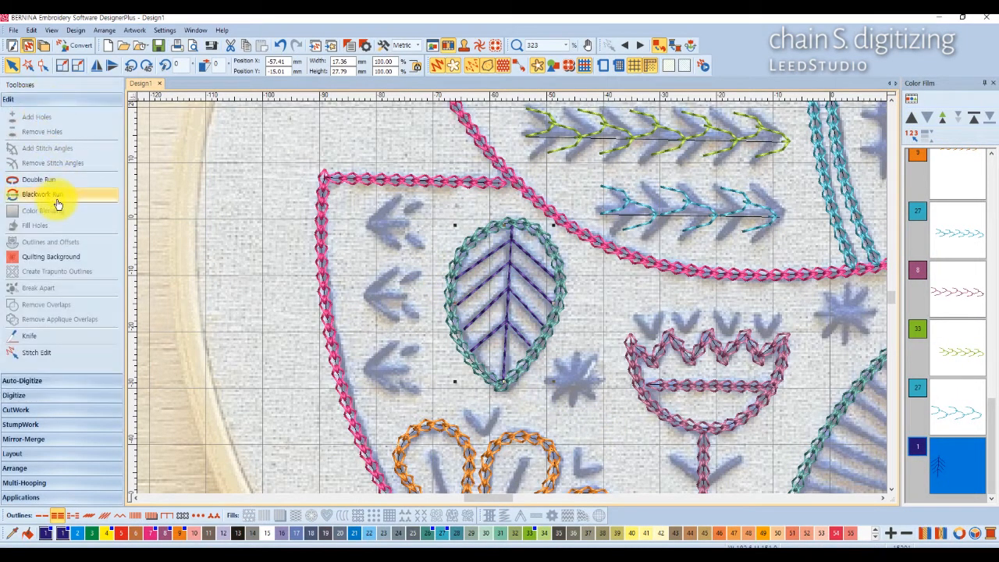
pyautogui.click(51, 194)
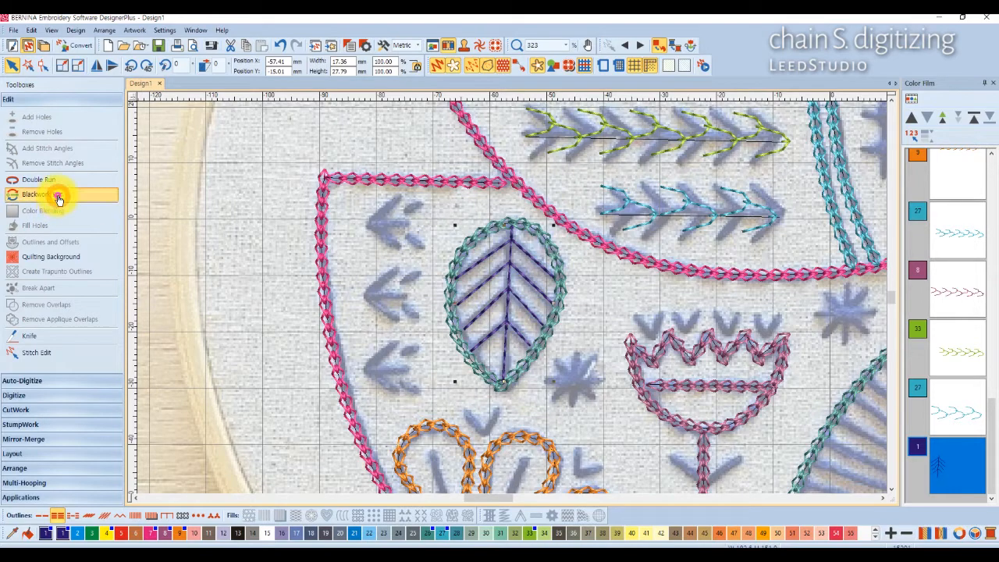
pyautogui.click(511, 226)
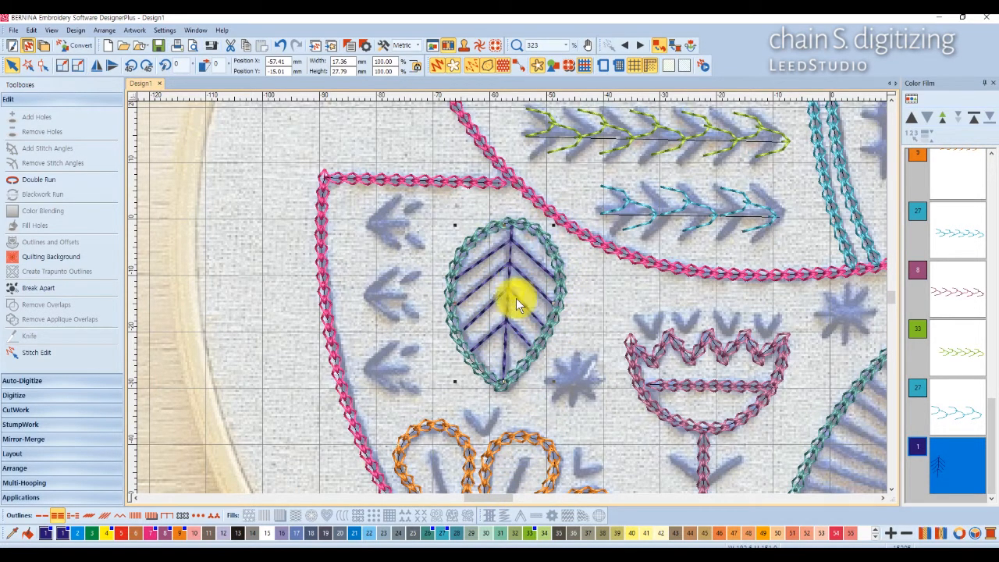
pyautogui.click(428, 533)
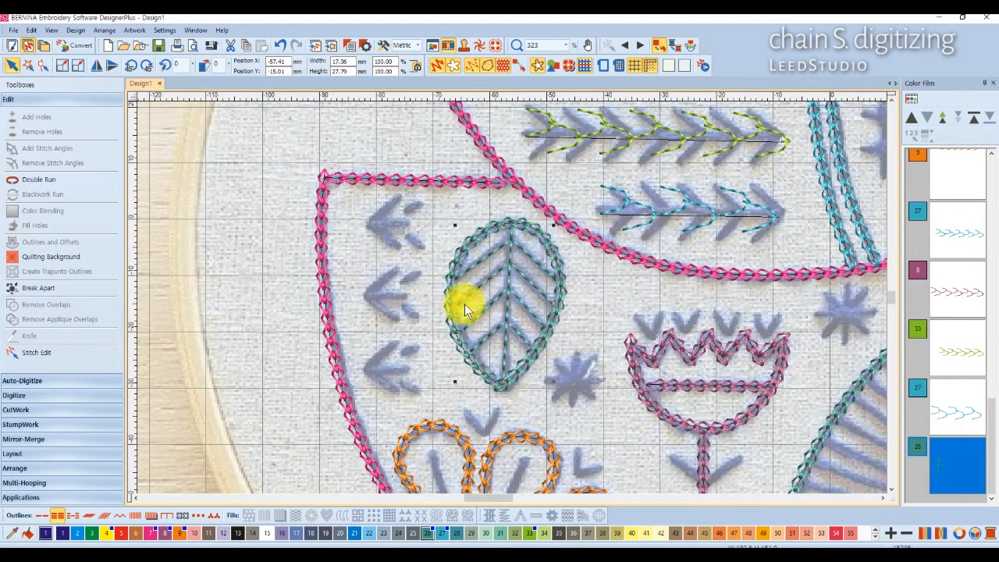
# Step: Digitize a straight open line as the central vein of the orange leaf below the round flower, from tip to rounded end
pyautogui.scroll(-5, 616, 324)
pyautogui.scroll(4, 512, 297)
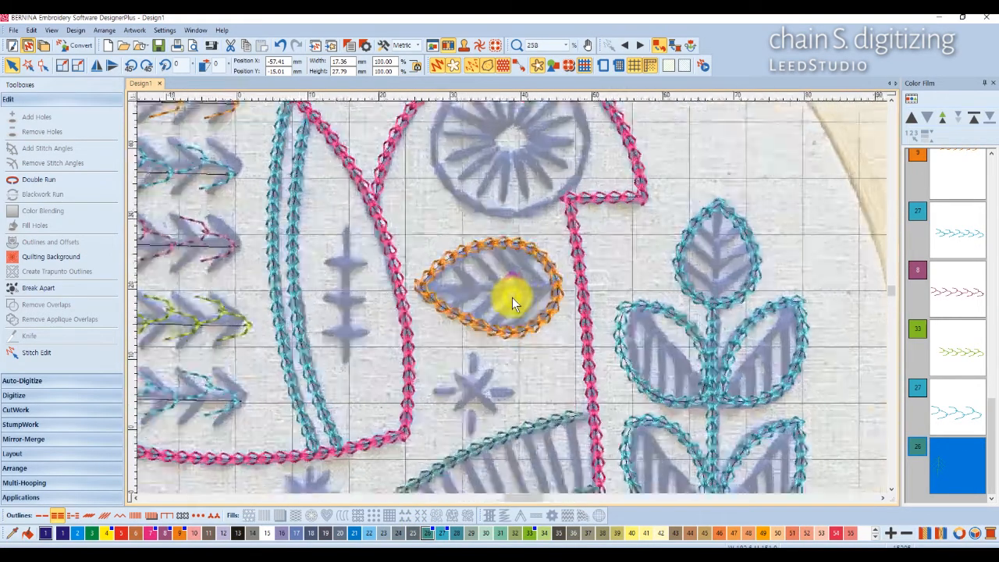
pyautogui.scroll(2, 512, 298)
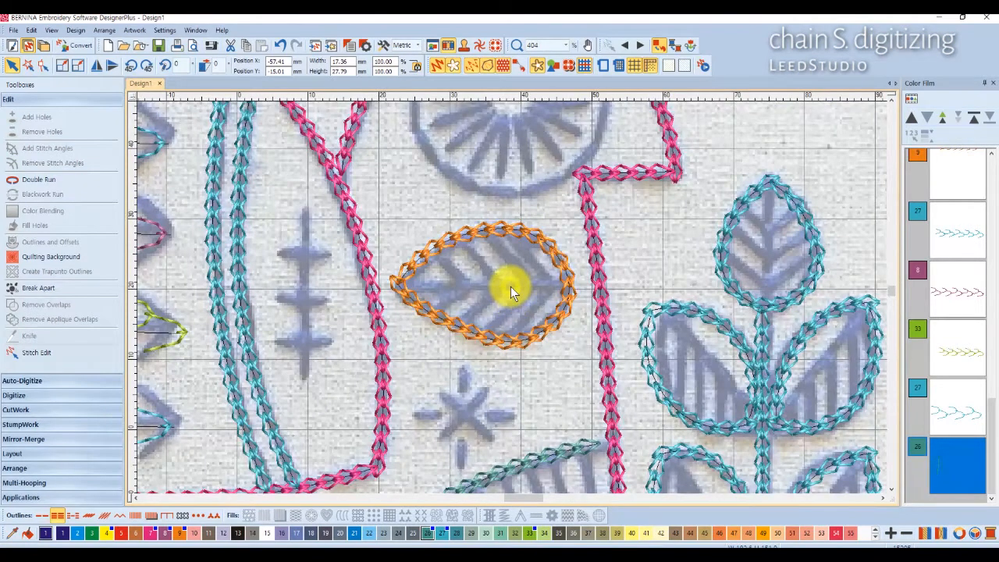
pyautogui.click(37, 395)
pyautogui.click(41, 147)
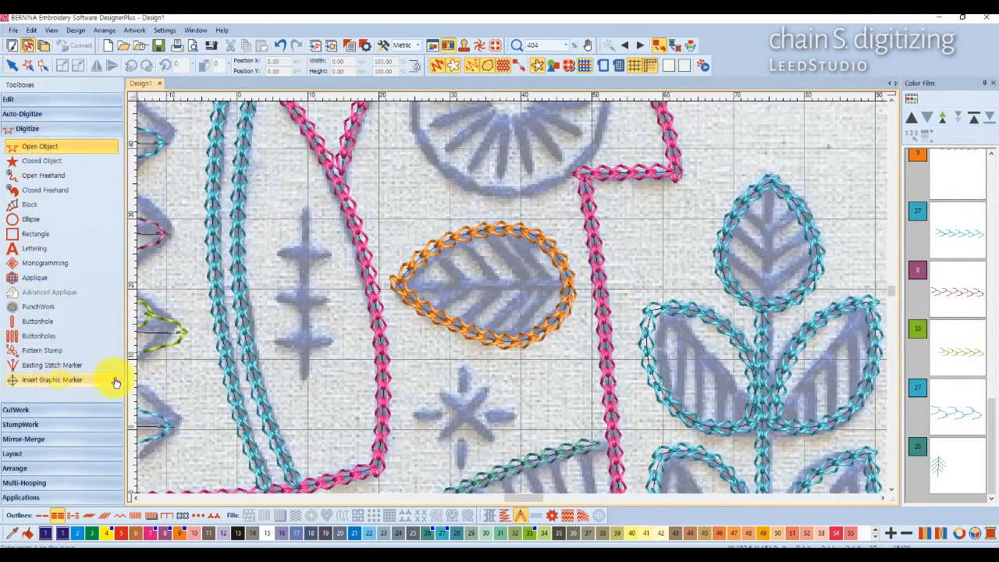
pyautogui.click(409, 282)
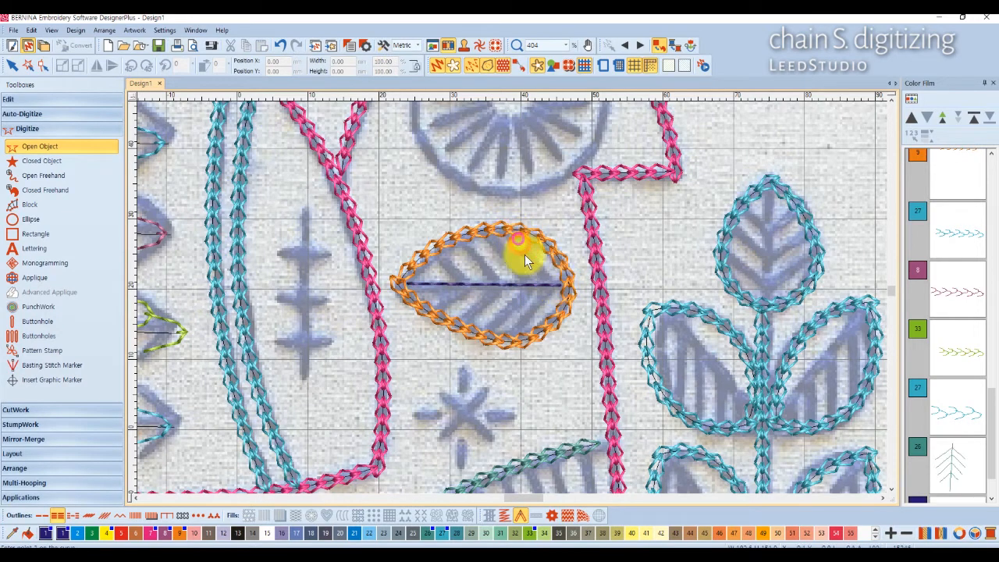
# Step: Digitize three V-shaped side veins across the orange leaf's central vein, working from the rounded end towards the tip
pyautogui.click(550, 285)
pyautogui.click(513, 334)
pyautogui.press('Return')
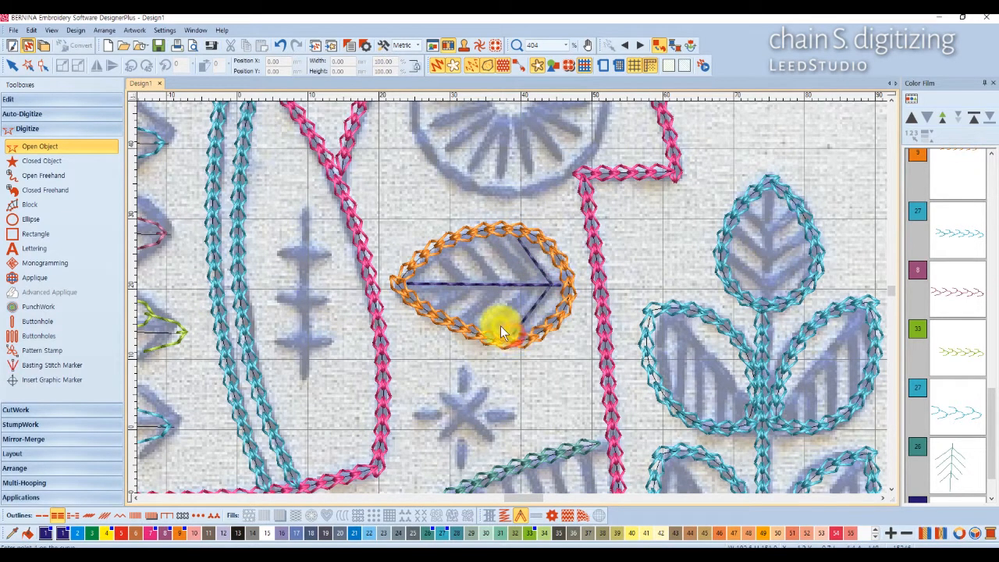
pyautogui.click(488, 326)
pyautogui.click(532, 285)
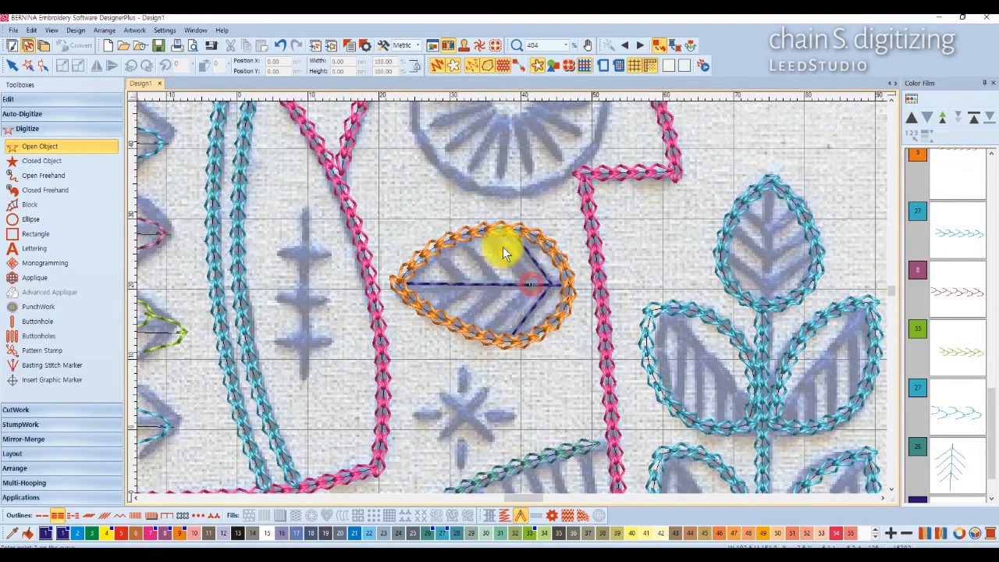
pyautogui.click(488, 235)
pyautogui.press('Return')
pyautogui.click(464, 244)
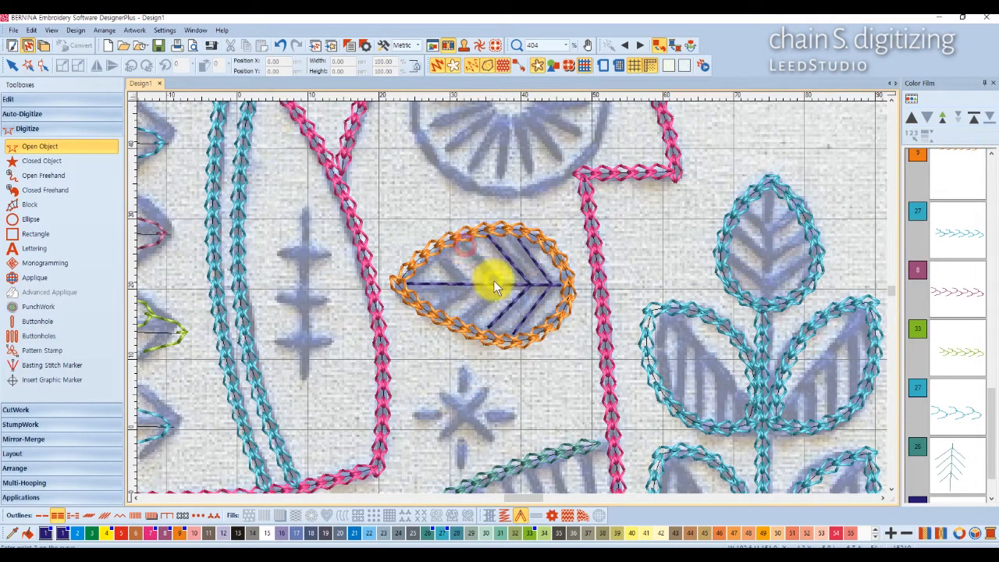
pyautogui.click(497, 284)
pyautogui.click(462, 322)
pyautogui.press('Return')
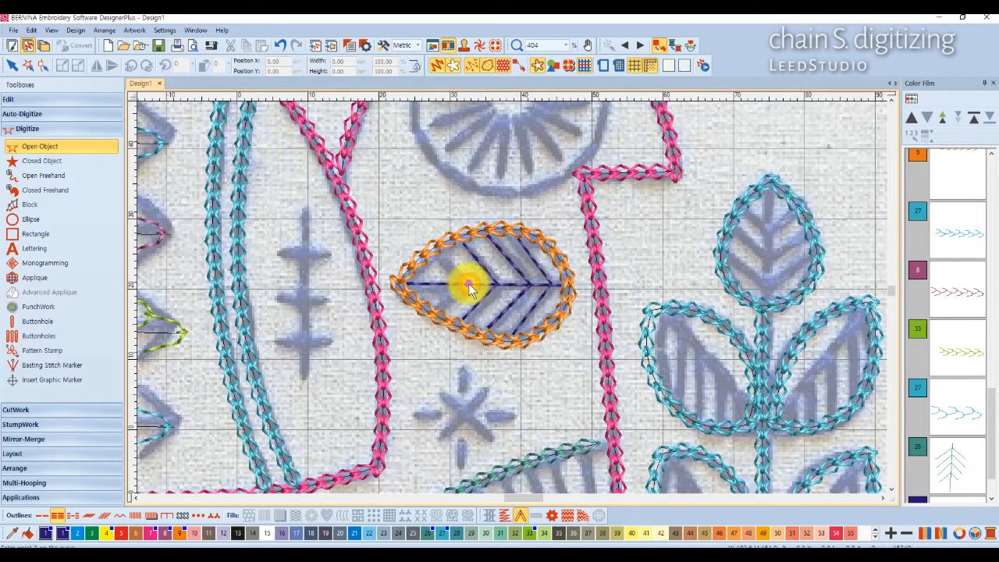
# Step: Complete the remaining short vein line in the upper half of the orange-outlined leaf
pyautogui.click(440, 259)
pyautogui.press('Return')
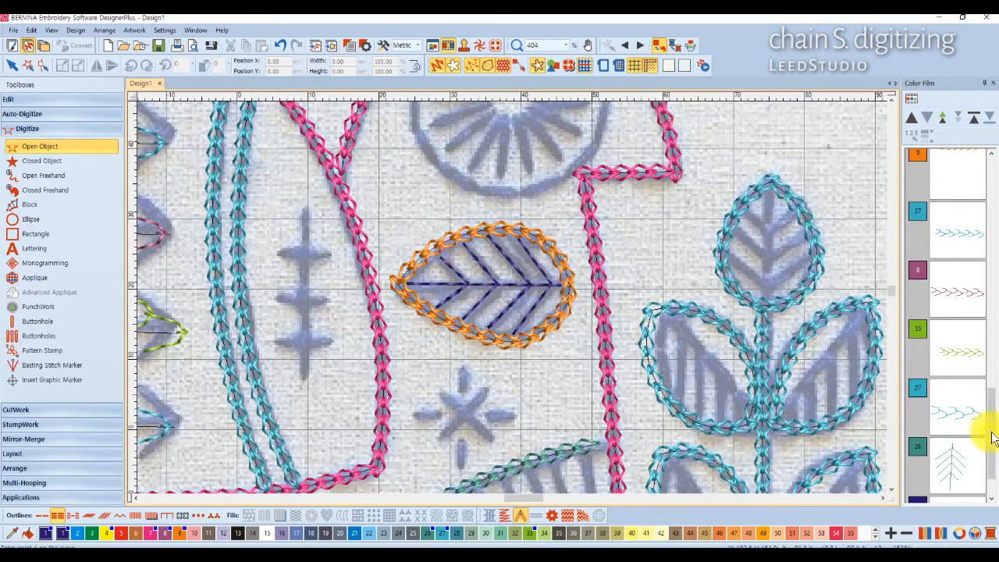
# Step: Turn all the dark blue leaf vein lines into a Blackwork Run from the midrib's right end and recolour them orange, colour 9
pyautogui.moveTo(992, 435); pyautogui.dragTo(992, 475)
pyautogui.click(976, 470)
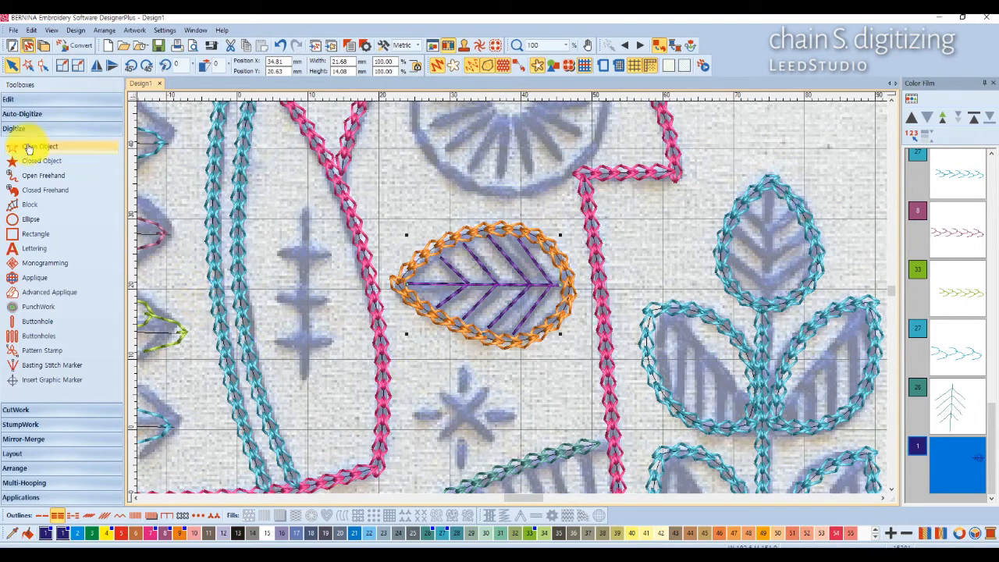
pyautogui.click(19, 99)
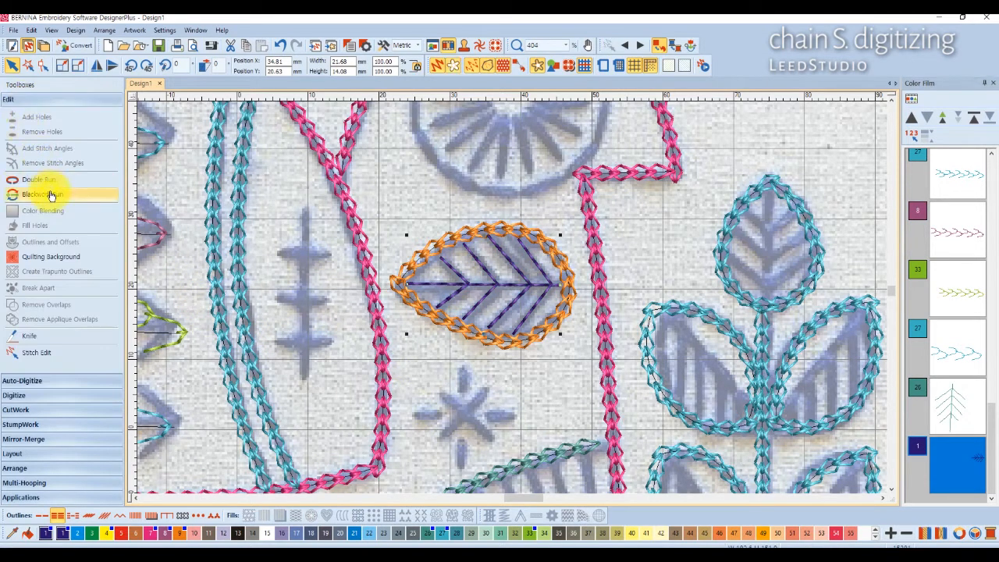
pyautogui.click(43, 194)
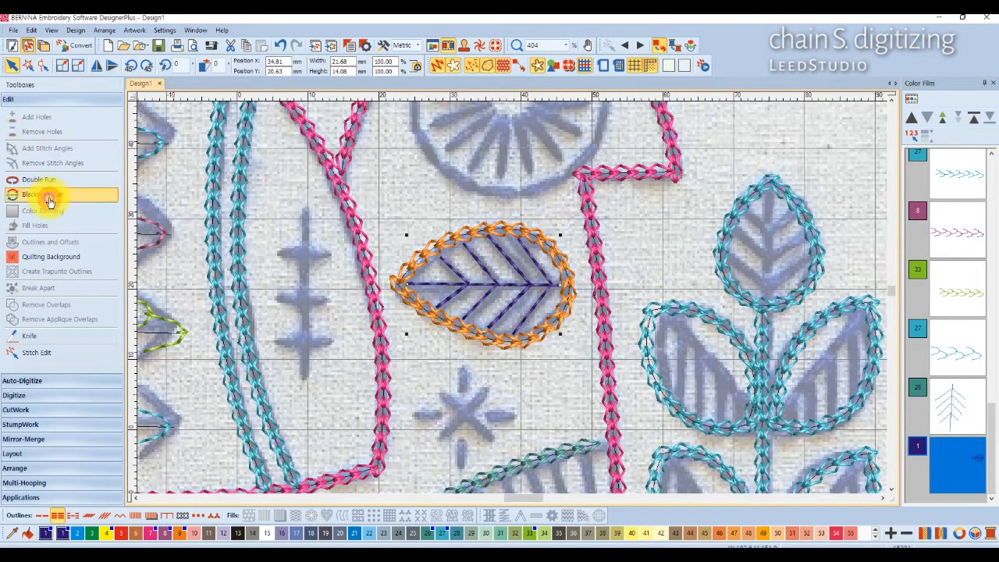
pyautogui.click(552, 283)
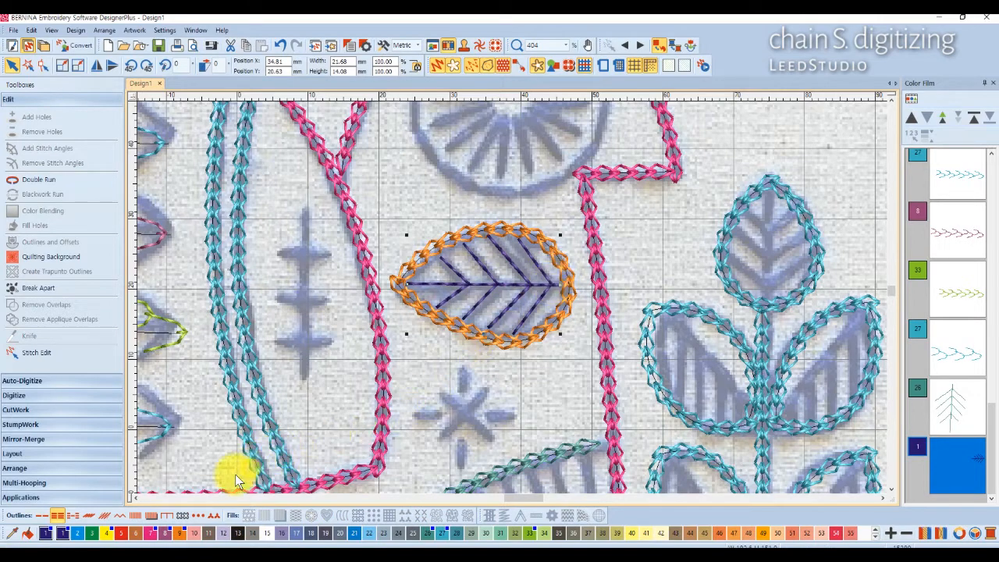
pyautogui.click(179, 533)
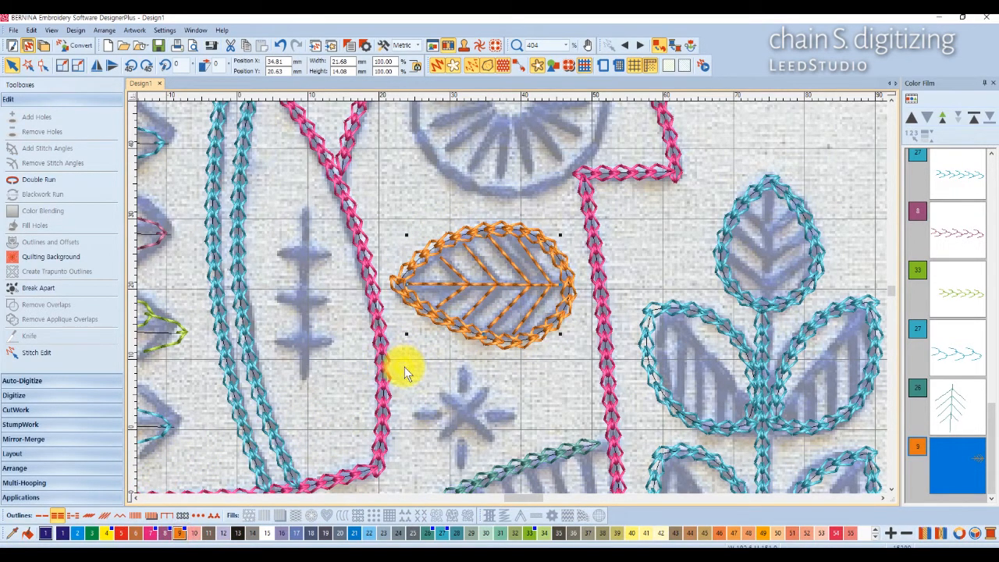
# Step: With Open Object, trace the first two cross lines between the teal borders of the curved band, starting at its upper-right end
pyautogui.scroll(-2, 404, 367)
pyautogui.scroll(-5, 512, 297)
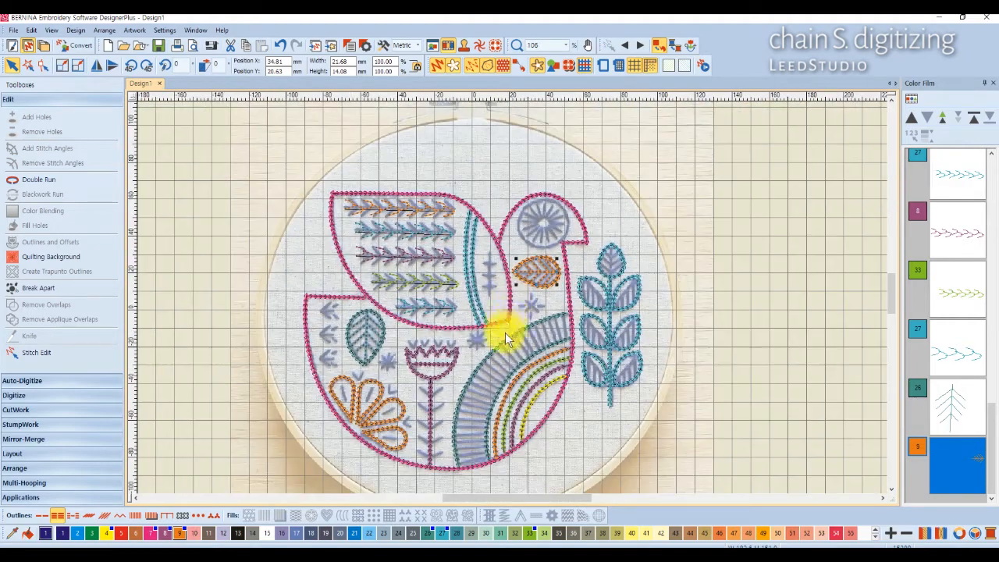
pyautogui.scroll(2, 456, 449)
pyautogui.scroll(2, 516, 294)
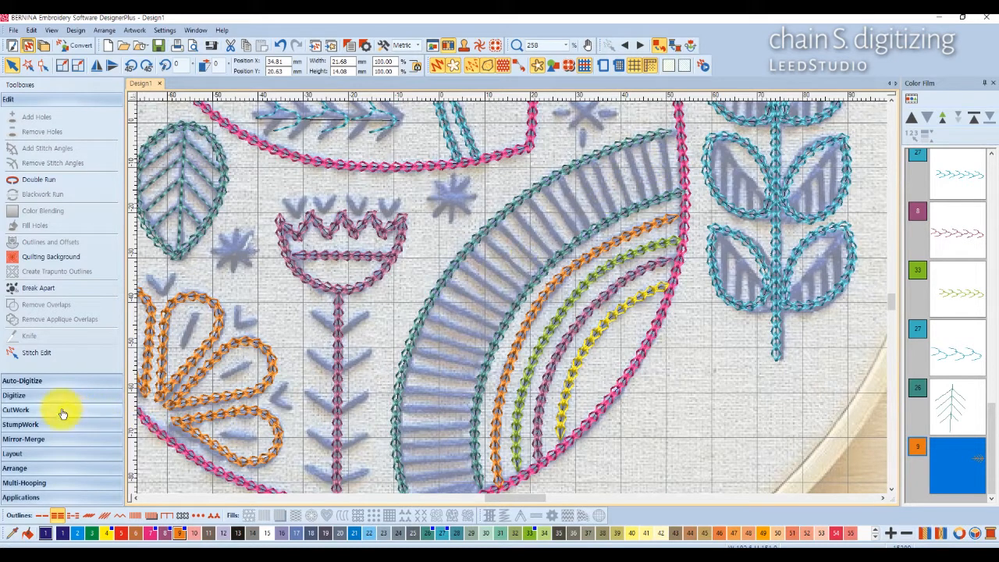
pyautogui.click(24, 396)
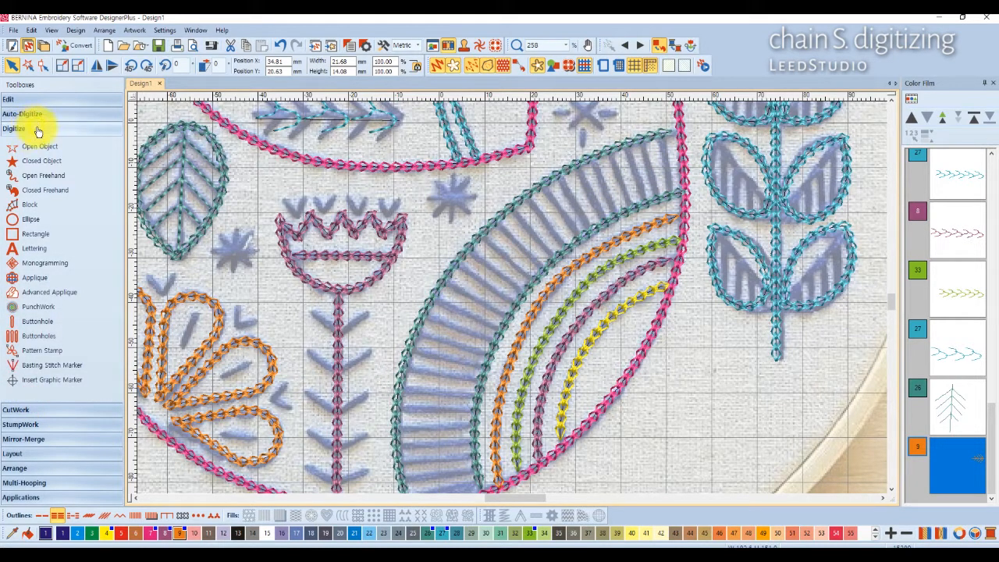
pyautogui.click(43, 148)
pyautogui.scroll(3, 512, 297)
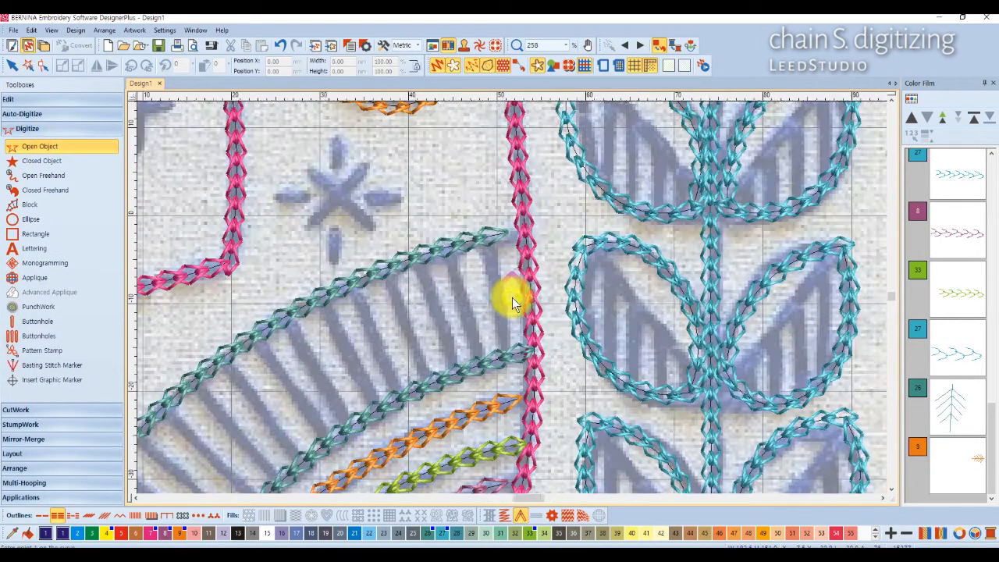
pyautogui.click(500, 372)
pyautogui.press('Return')
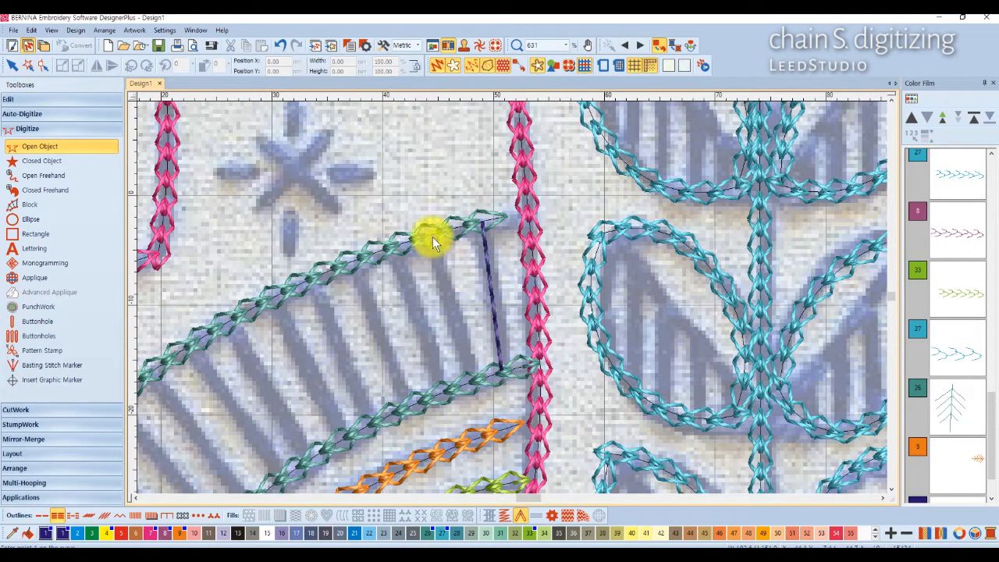
pyautogui.click(471, 379)
pyautogui.press('Return')
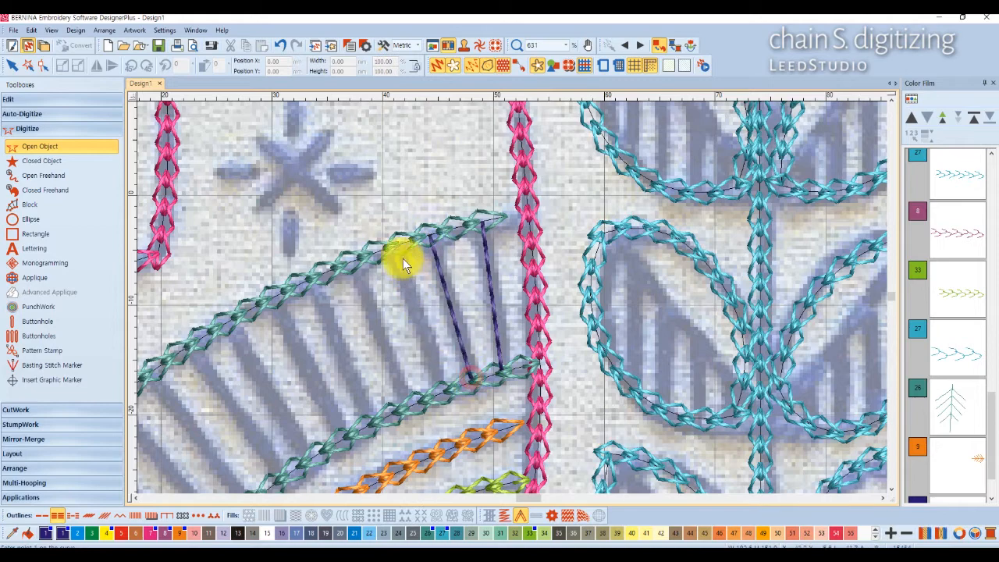
# Step: Trace the third, fourth and fifth cross lines of the teal band as separate two-point open objects
pyautogui.click(391, 258)
pyautogui.click(440, 390)
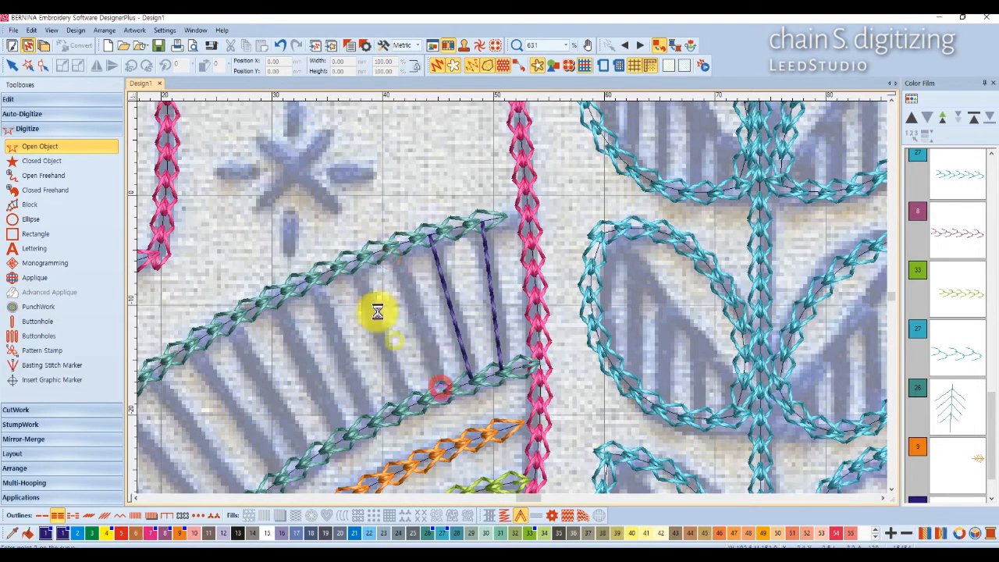
pyautogui.press('Return')
pyautogui.click(354, 266)
pyautogui.click(408, 399)
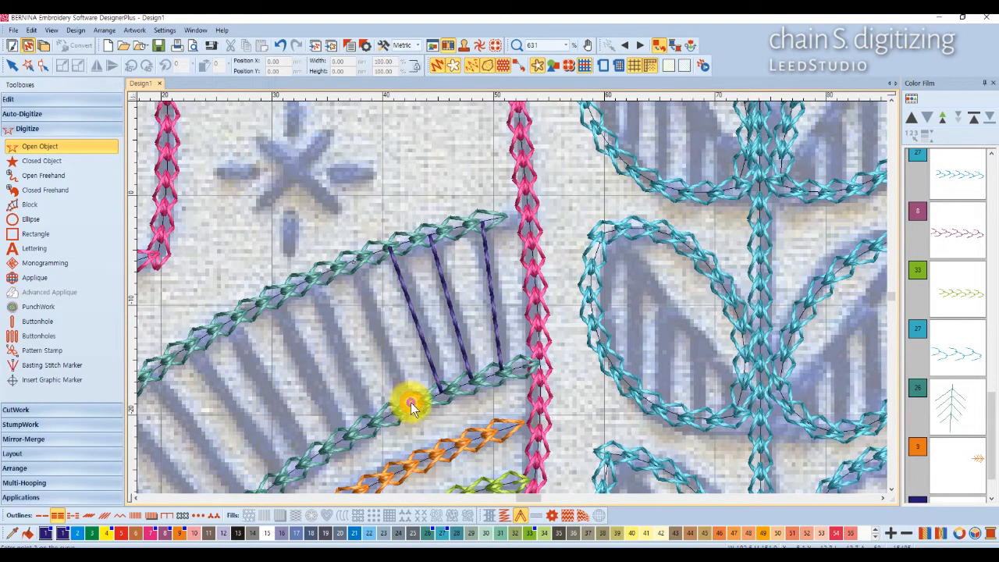
pyautogui.press('Return')
pyautogui.click(310, 281)
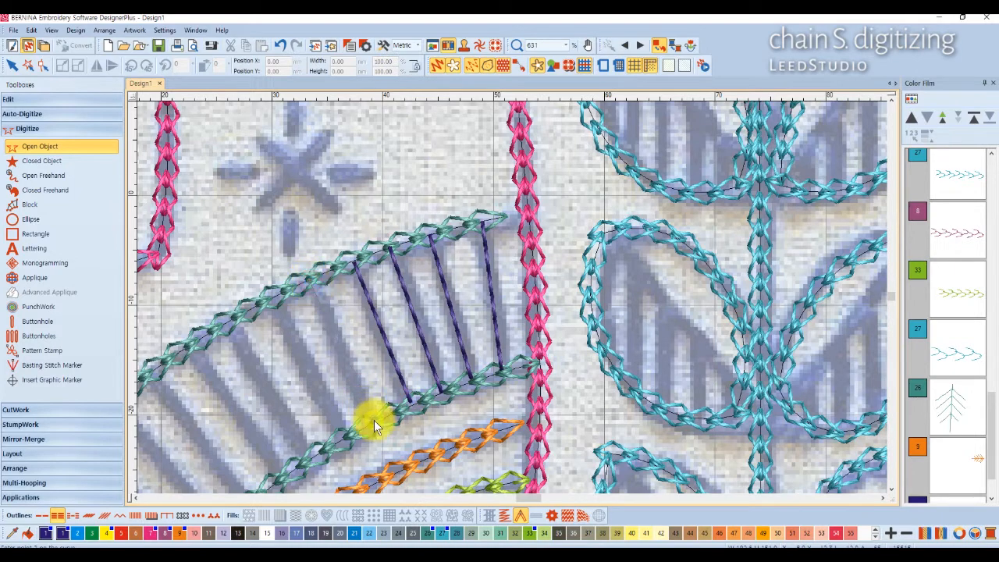
pyautogui.click(374, 420)
pyautogui.press('Return')
# Step: Trace the sixth, seventh and eighth cross lines of the teal band from its outer to its inner border
pyautogui.click(274, 299)
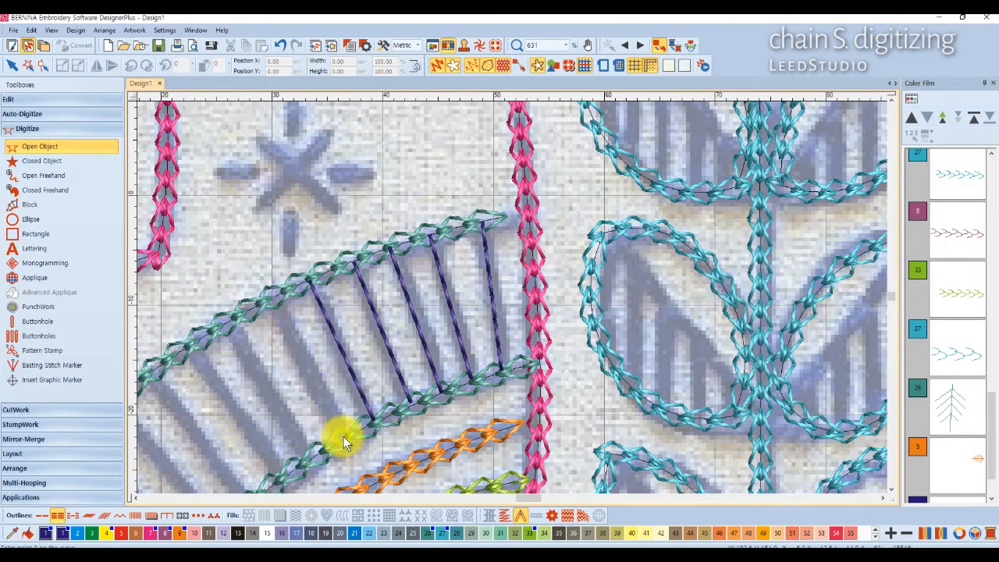
pyautogui.click(343, 437)
pyautogui.press('Return')
pyautogui.click(227, 325)
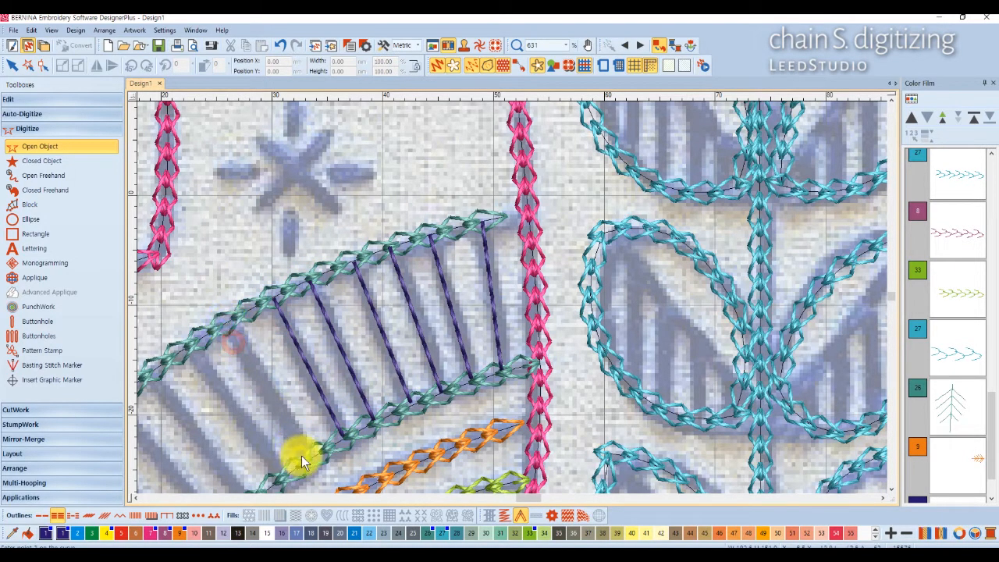
pyautogui.click(303, 458)
pyautogui.press('Return')
pyautogui.click(192, 345)
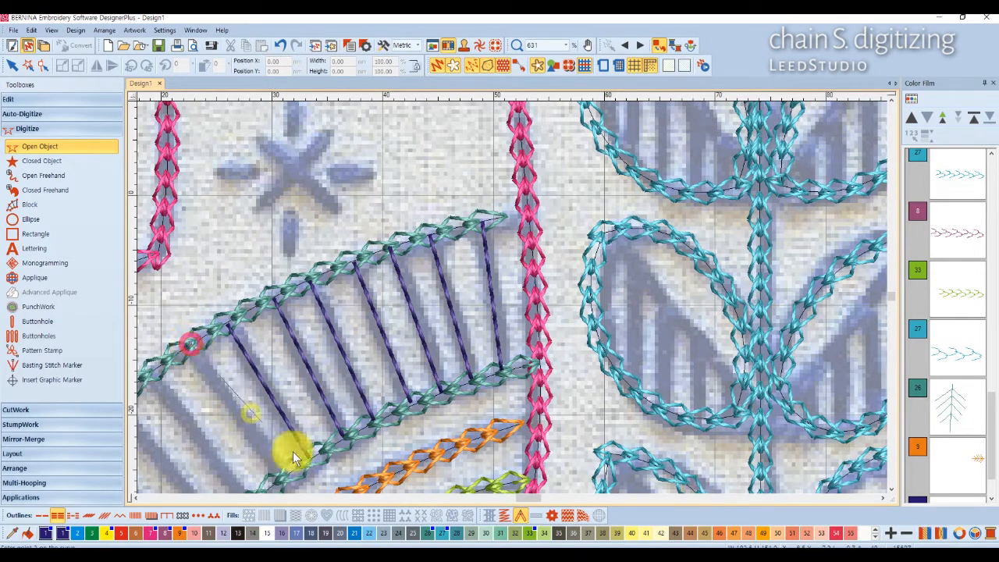
pyautogui.click(382, 389)
pyautogui.press('Return')
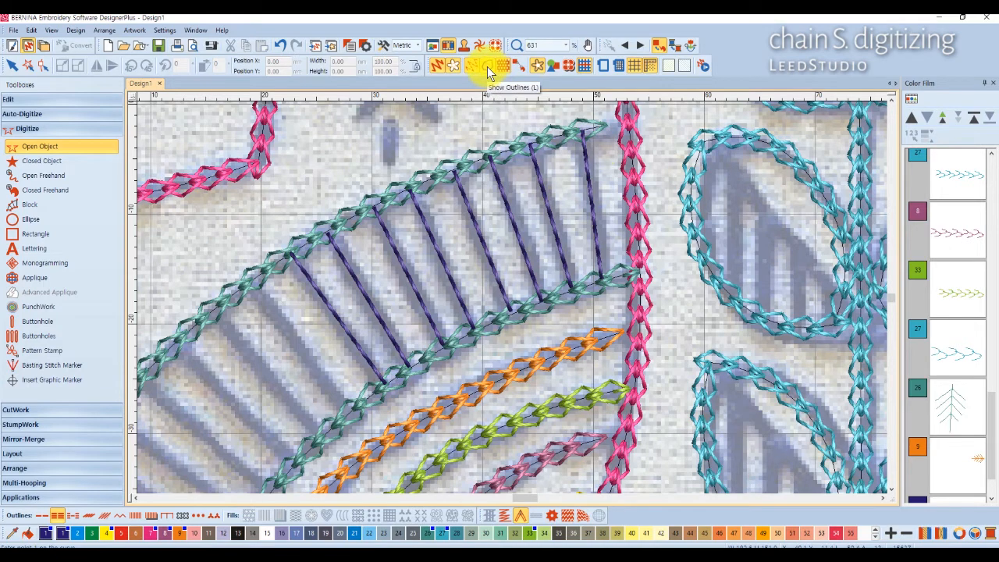
# Step: Trace the ninth through twelfth cross lines along the middle of the teal band as separate open objects
pyautogui.click(274, 311)
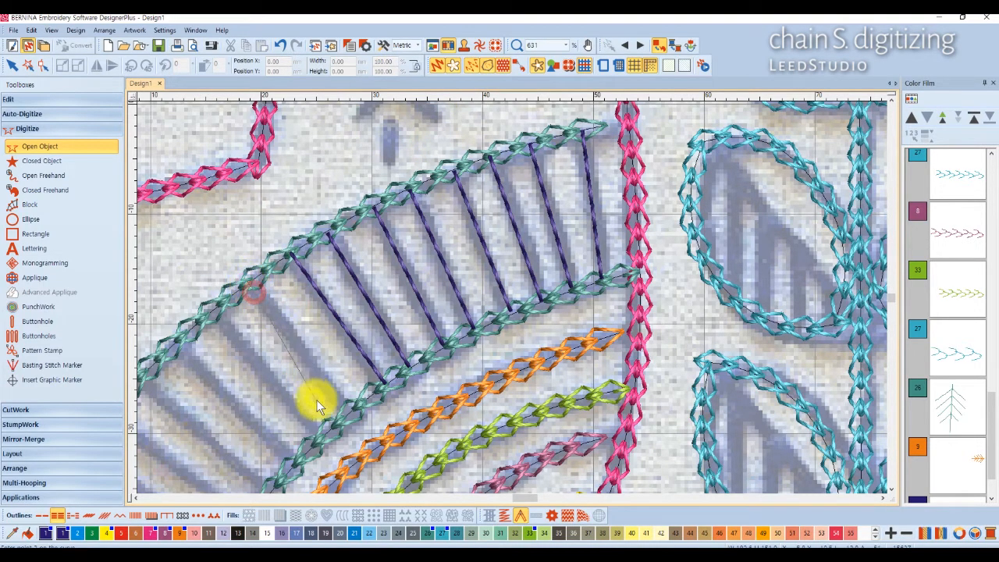
pyautogui.click(351, 411)
pyautogui.press('Return')
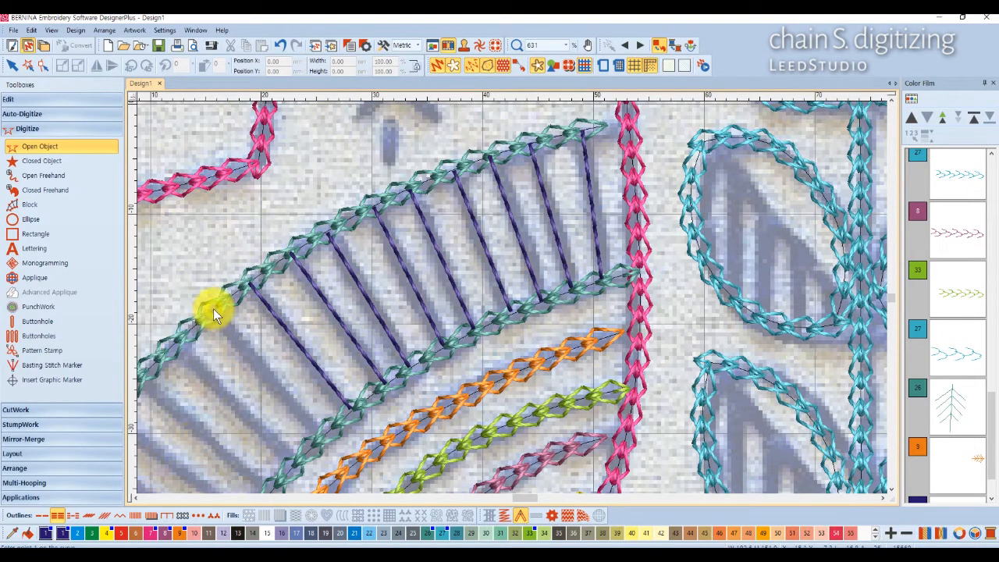
pyautogui.click(323, 434)
pyautogui.press('Return')
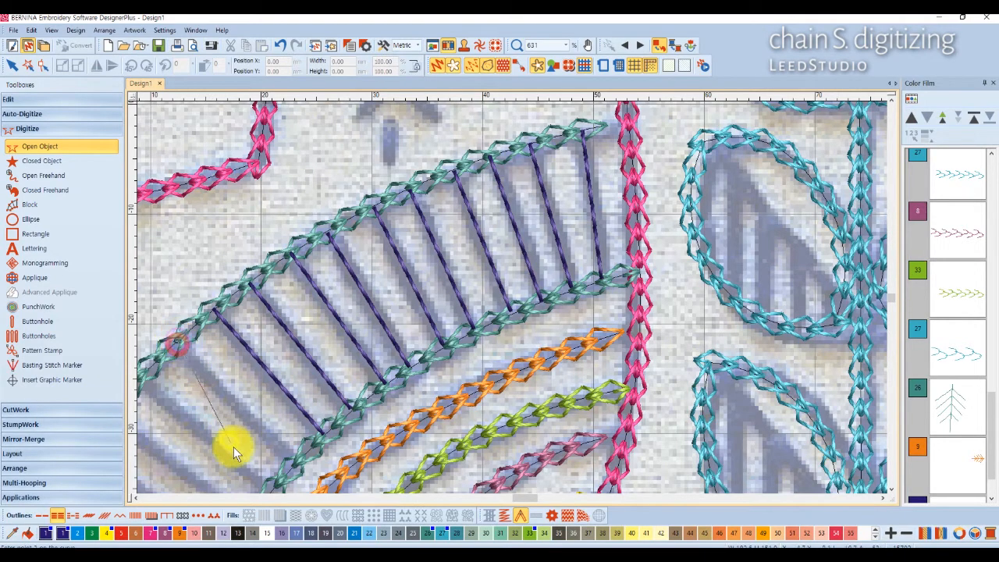
pyautogui.click(296, 470)
pyautogui.press('Return')
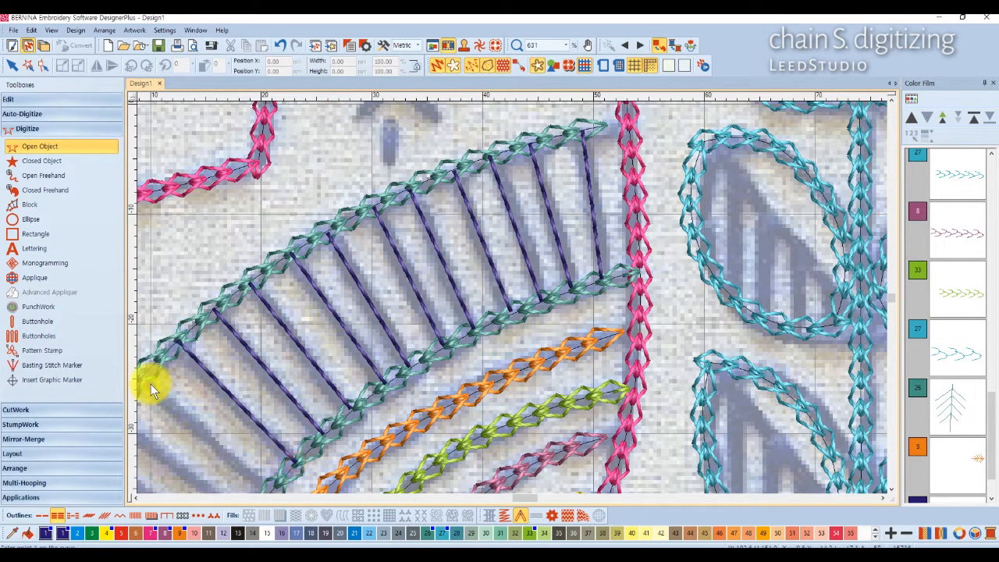
pyautogui.click(141, 377)
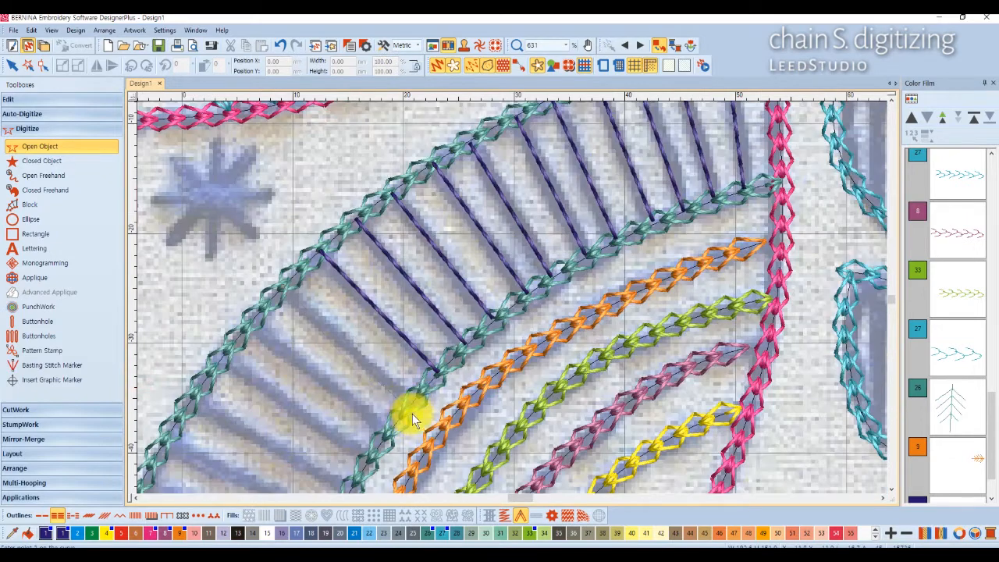
pyautogui.click(413, 401)
pyautogui.press('Return')
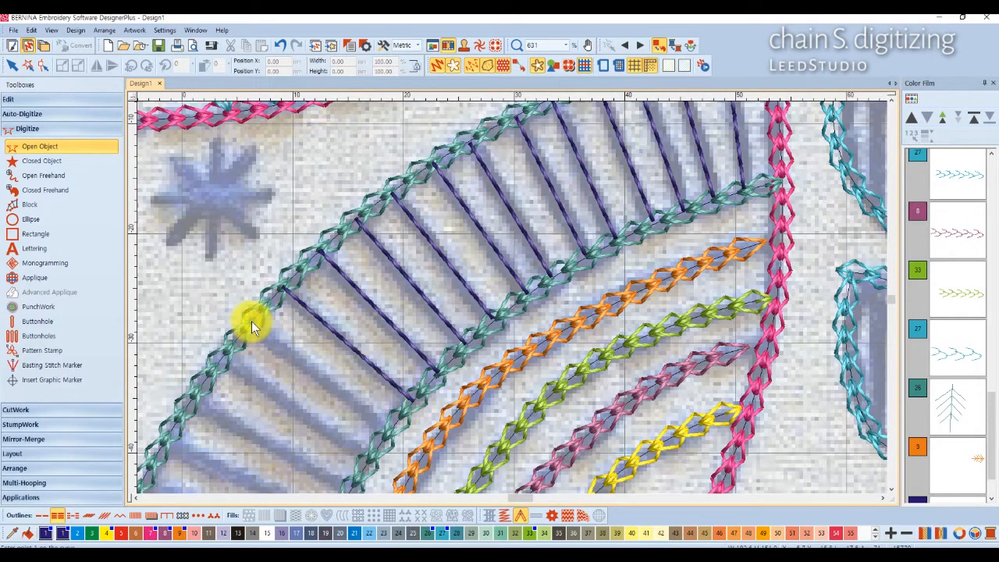
# Step: Trace the thirteenth, fourteenth and fifteenth cross lines over the grey sketch stripes of the teal band
pyautogui.click(391, 430)
pyautogui.press('Return')
pyautogui.click(222, 357)
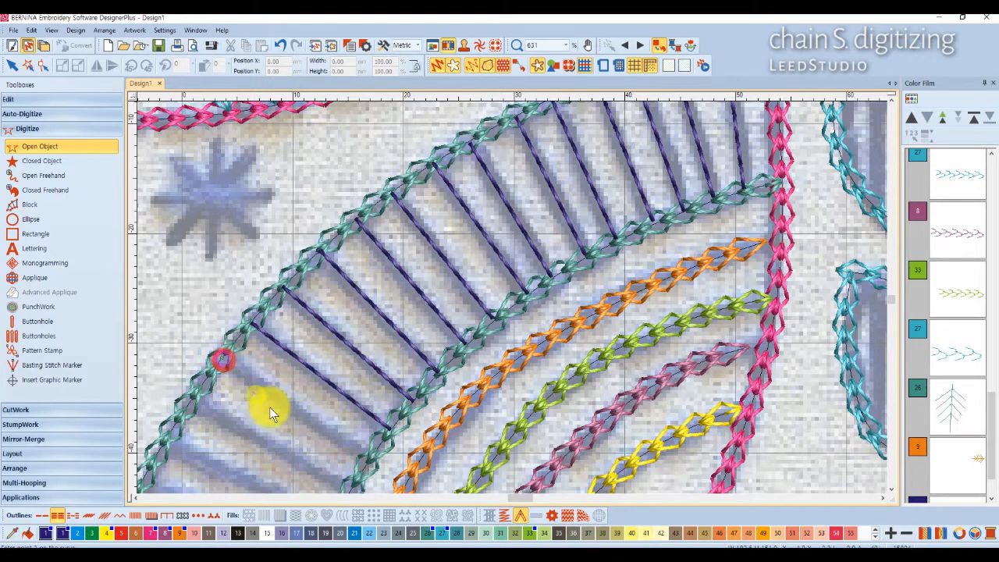
pyautogui.click(371, 457)
pyautogui.press('Return')
pyautogui.click(193, 400)
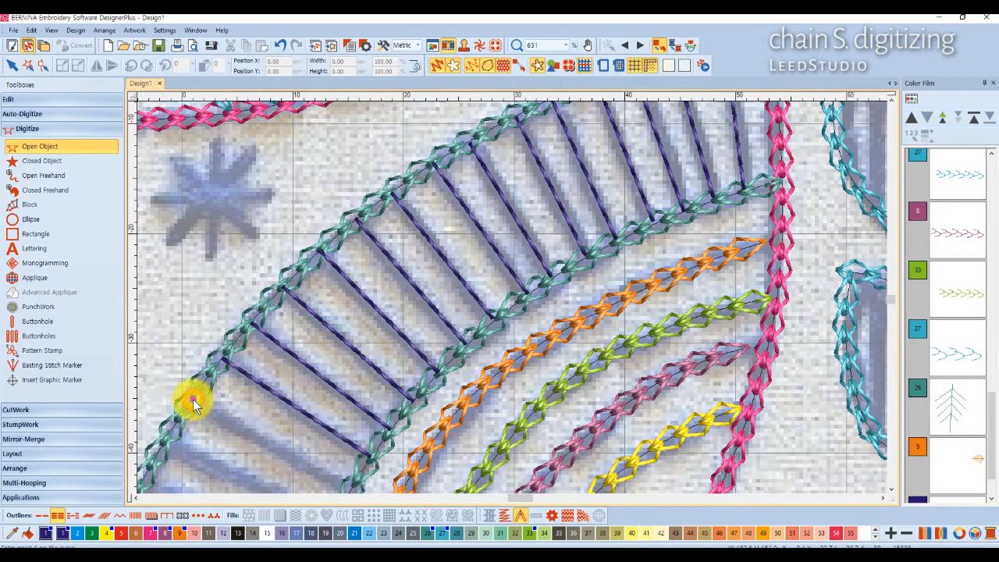
pyautogui.click(456, 400)
pyautogui.press('Return')
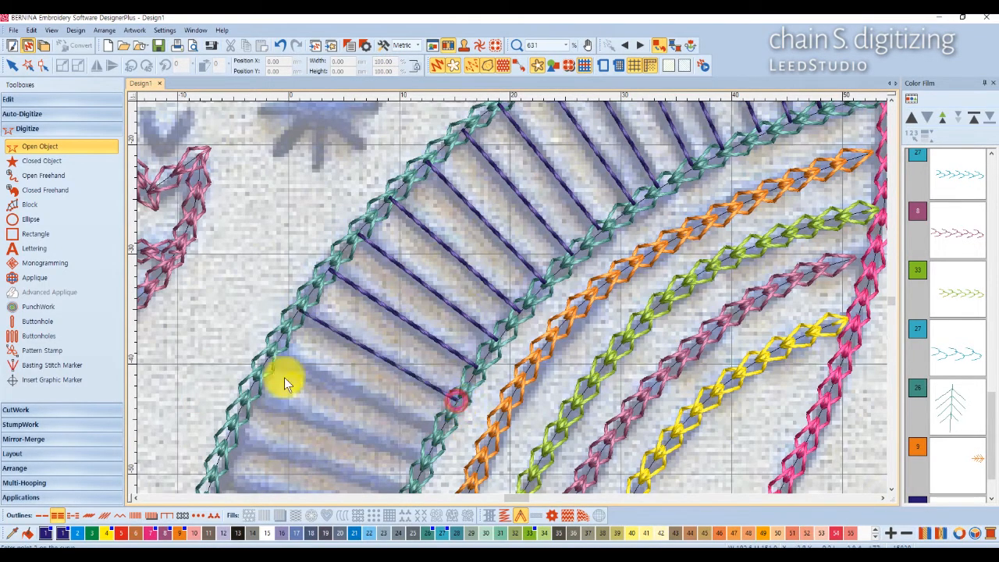
# Step: Trace the sixteenth, seventeenth and eighteenth cross lines of the teal band as separate two-point open objects
pyautogui.click(272, 353)
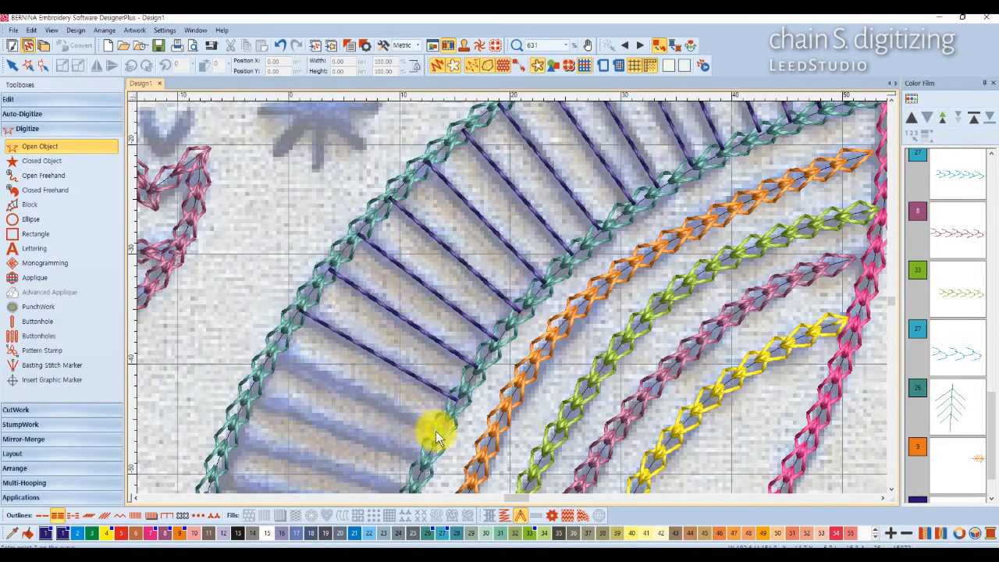
pyautogui.click(439, 431)
pyautogui.press('Return')
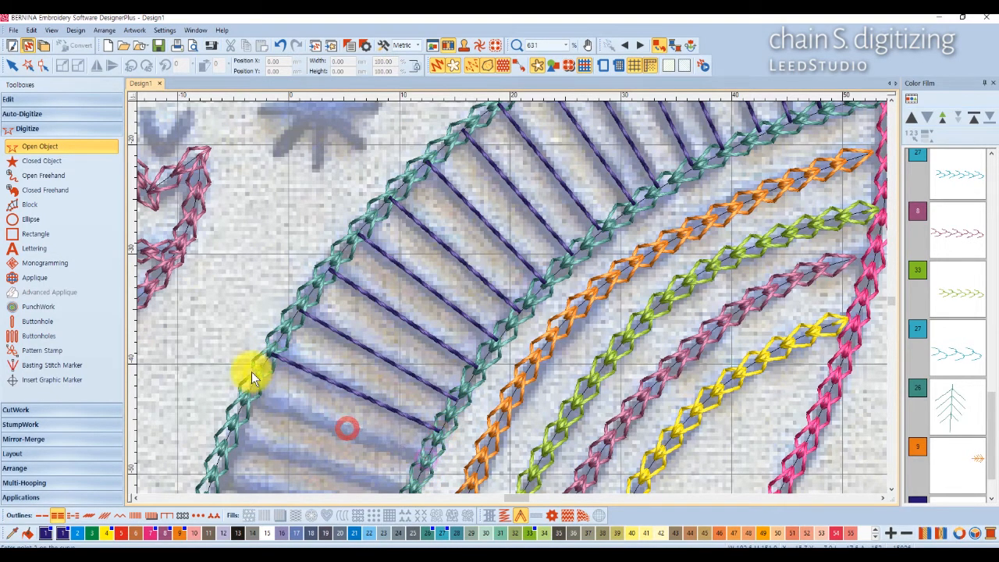
pyautogui.click(248, 391)
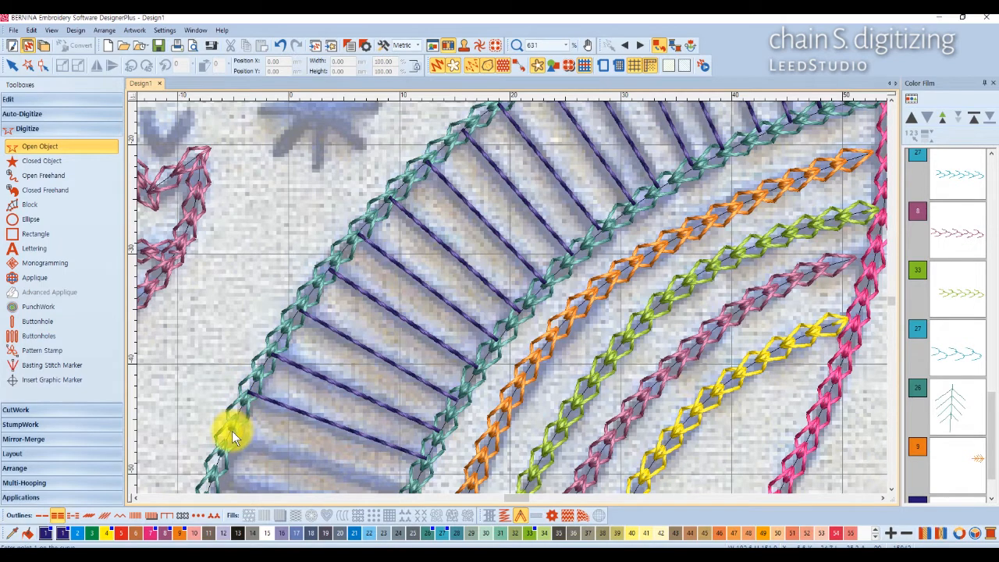
pyautogui.click(232, 432)
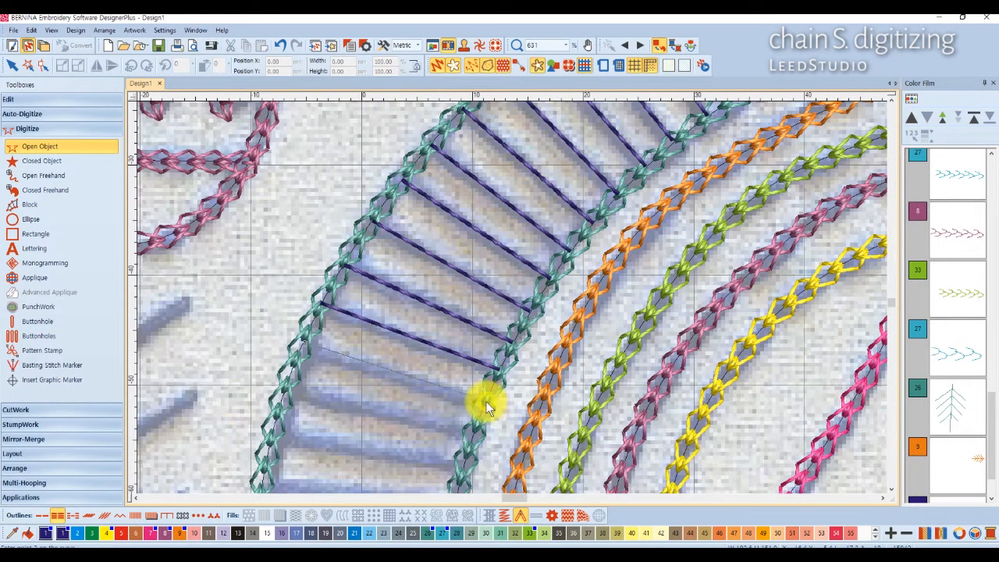
pyautogui.click(486, 402)
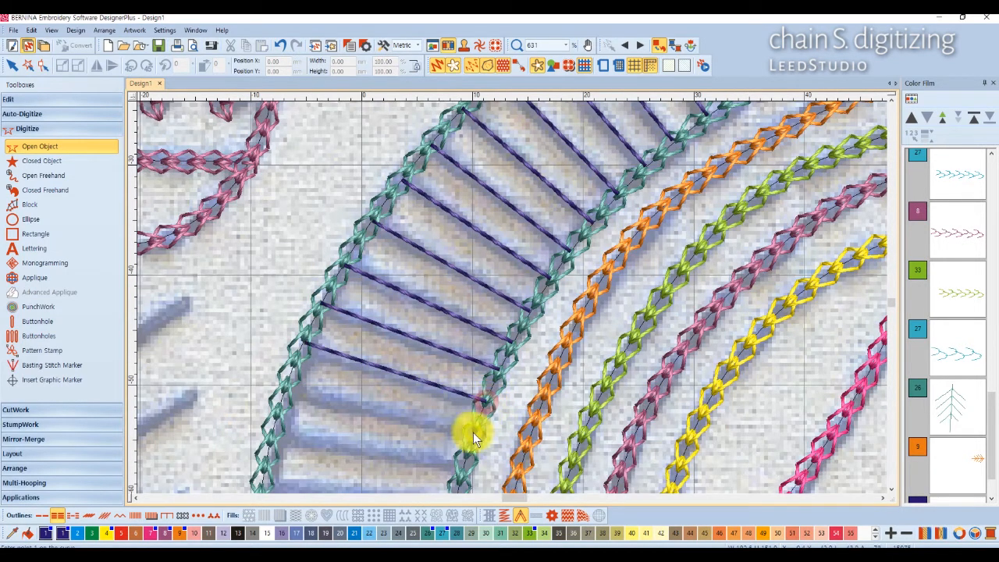
# Step: Trace the nineteenth through twenty-second cross lines down the lower part of the teal band
pyautogui.click(283, 389)
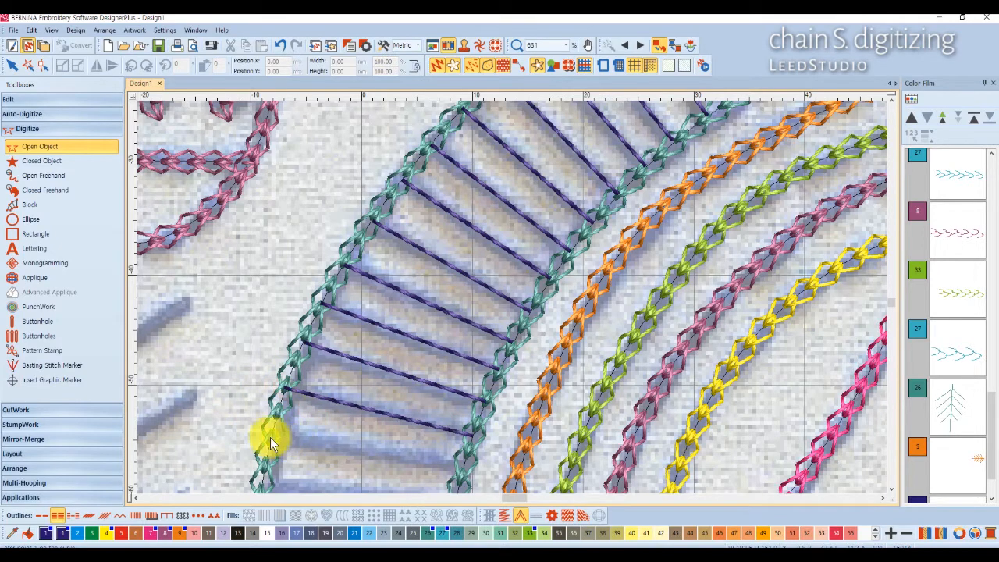
pyautogui.click(270, 437)
pyautogui.click(490, 380)
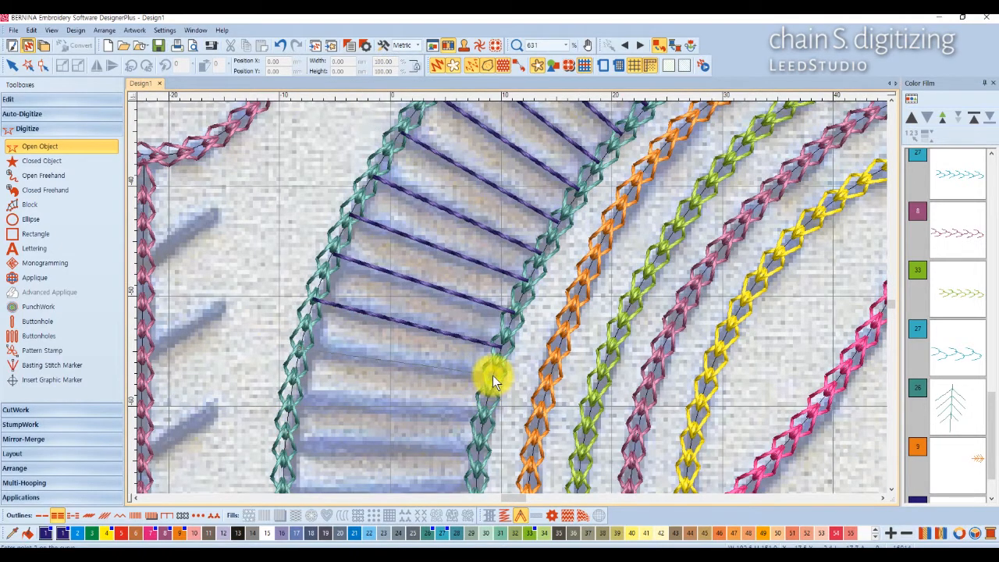
pyautogui.click(484, 412)
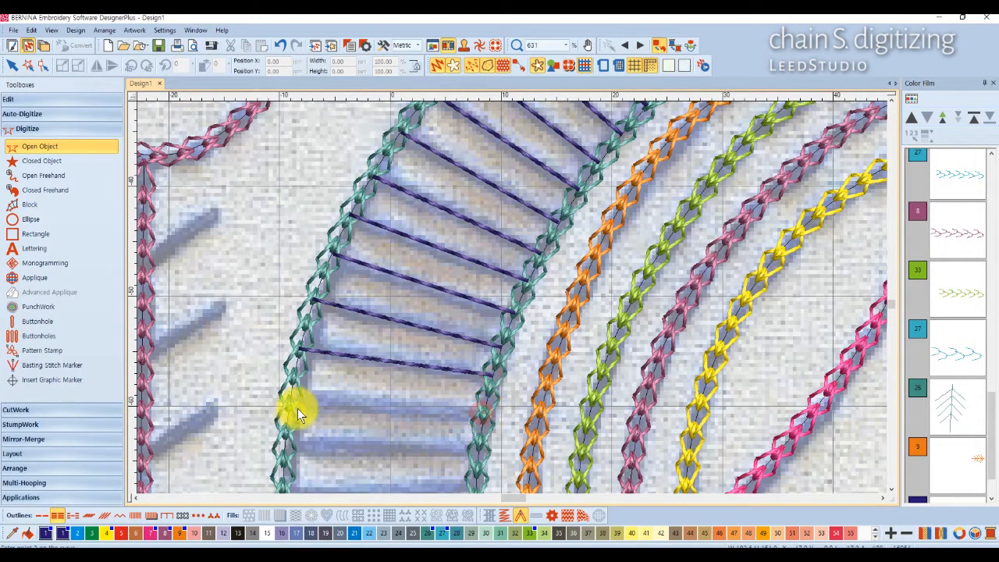
pyautogui.click(290, 402)
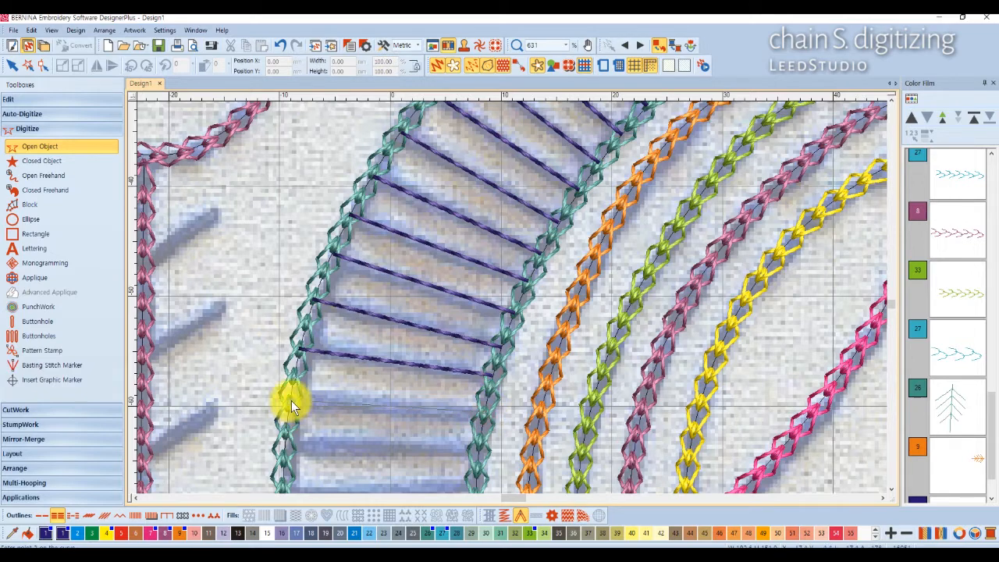
pyautogui.click(284, 447)
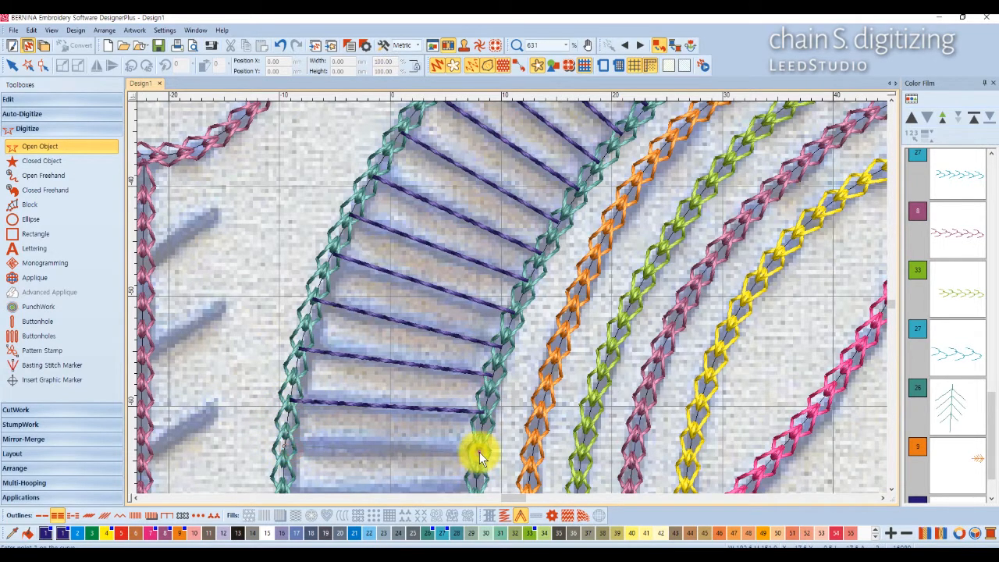
pyautogui.click(473, 451)
# Step: Trace the twenty-third and twenty-fourth cross lines between the two borders near the band's lower end
pyautogui.scroll(-2, 513, 303)
pyautogui.scroll(2, 517, 323)
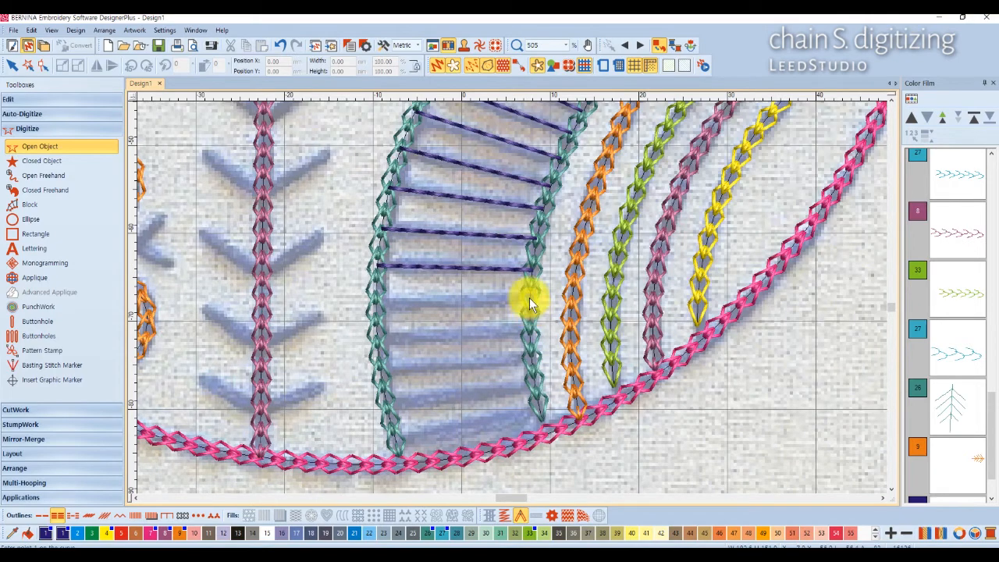
pyautogui.click(530, 300)
pyautogui.click(376, 300)
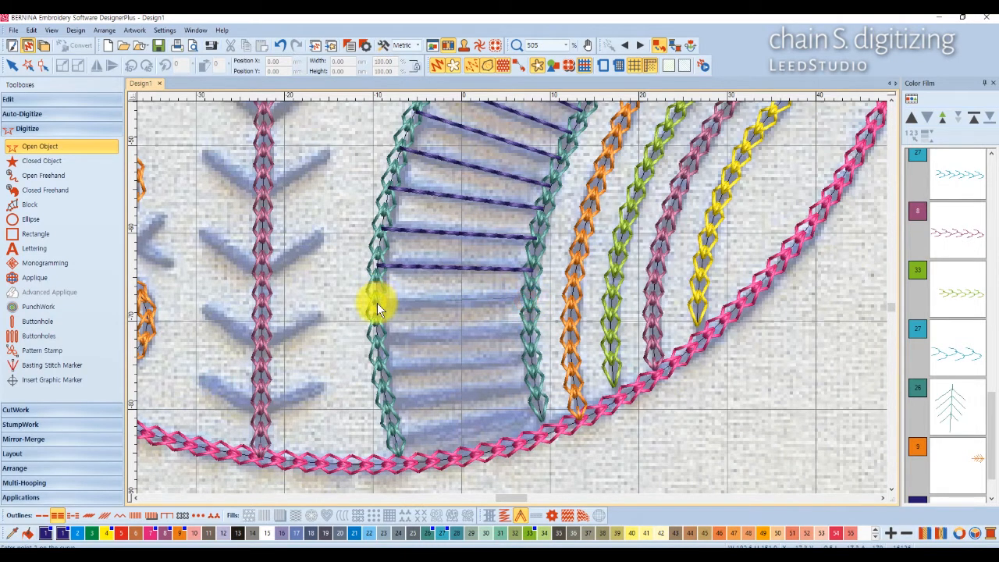
pyautogui.click(377, 336)
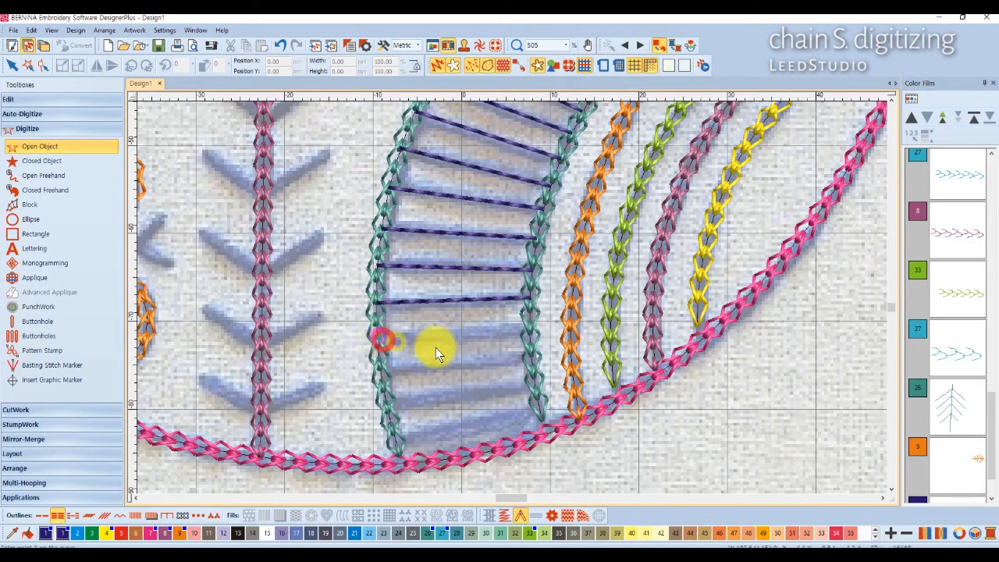
pyautogui.click(529, 328)
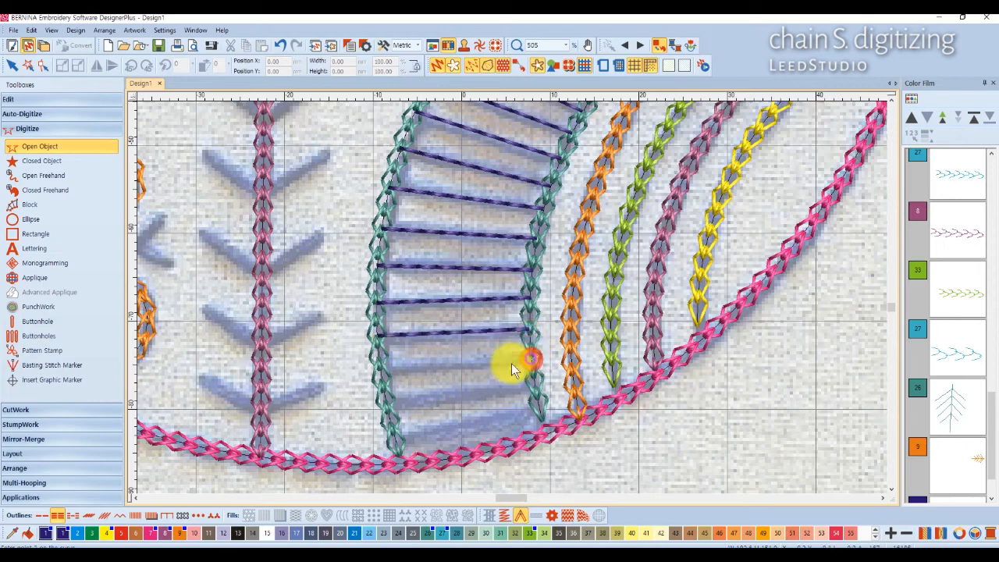
# Step: Trace the last three cross lines of the teal band, just above the pink outline
pyautogui.click(380, 369)
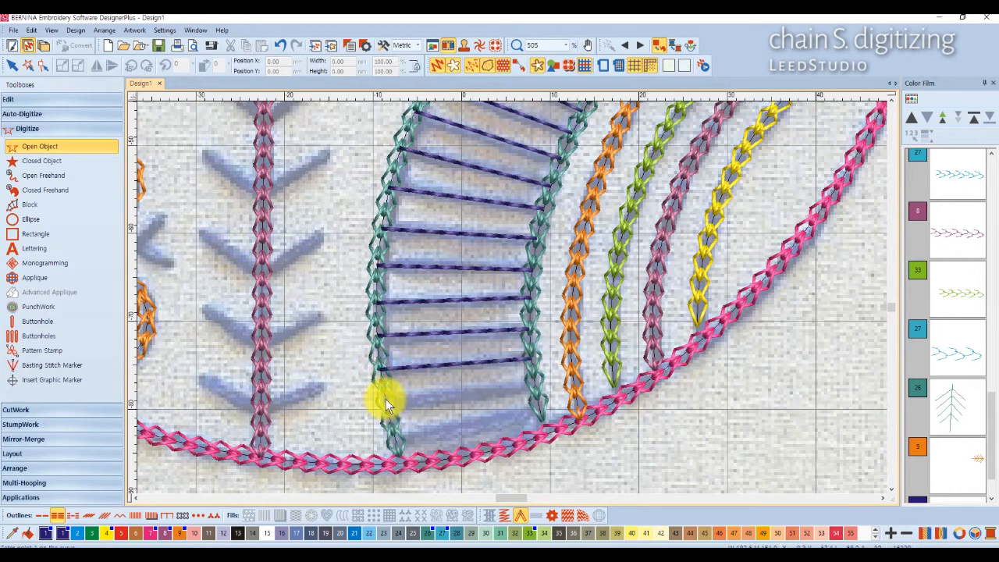
pyautogui.click(386, 400)
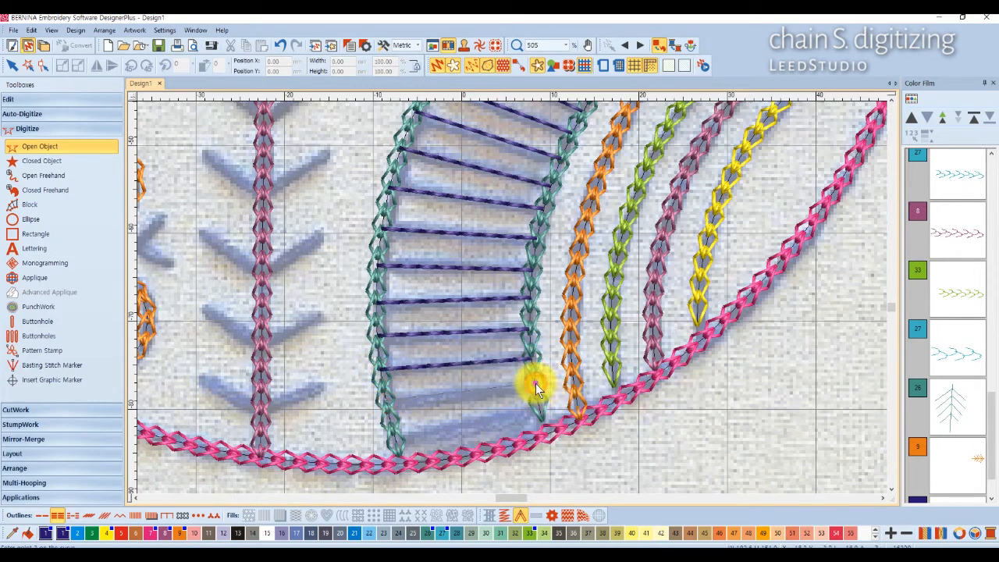
pyautogui.click(539, 406)
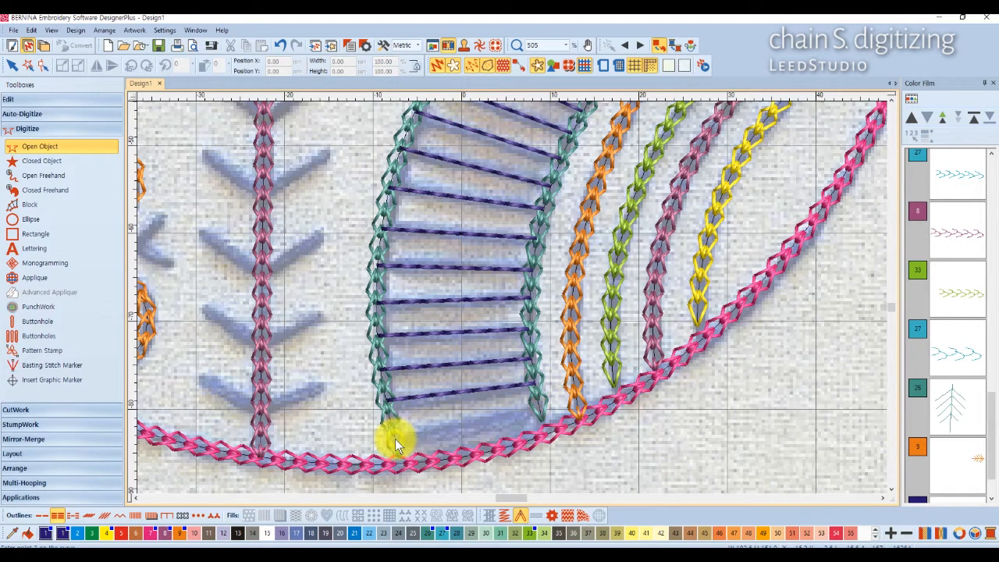
# Step: Trace the teal band's outer border as one curved open object from its lower end to its upper end
pyautogui.scroll(-2, 512, 289)
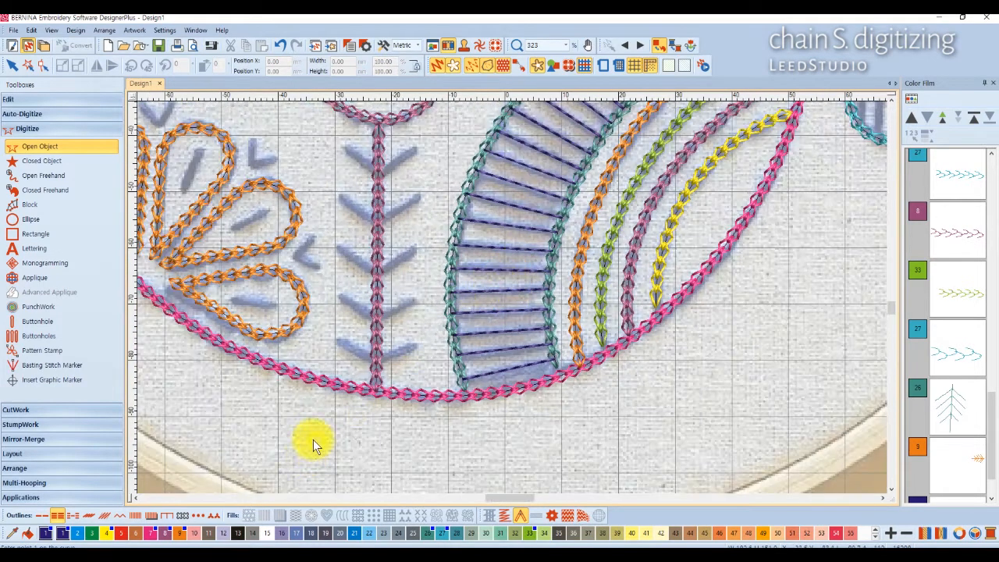
pyautogui.click(464, 386)
pyautogui.rightClick(455, 320)
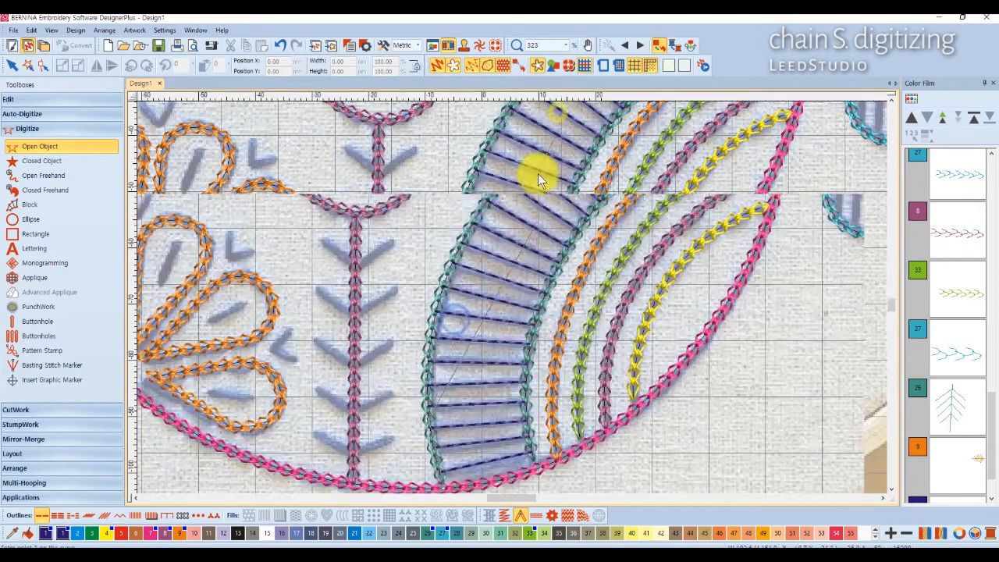
pyautogui.rightClick(445, 280)
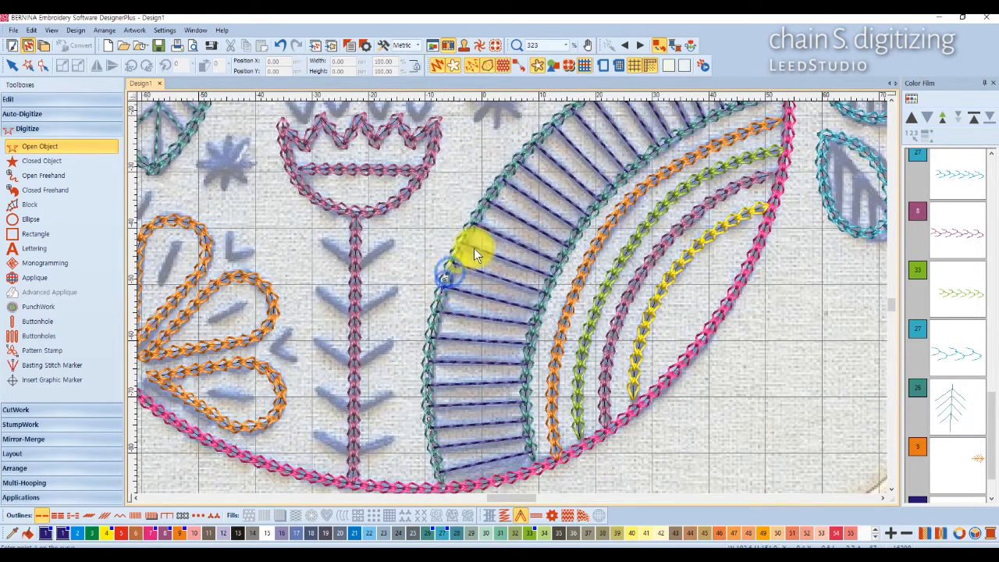
pyautogui.rightClick(497, 187)
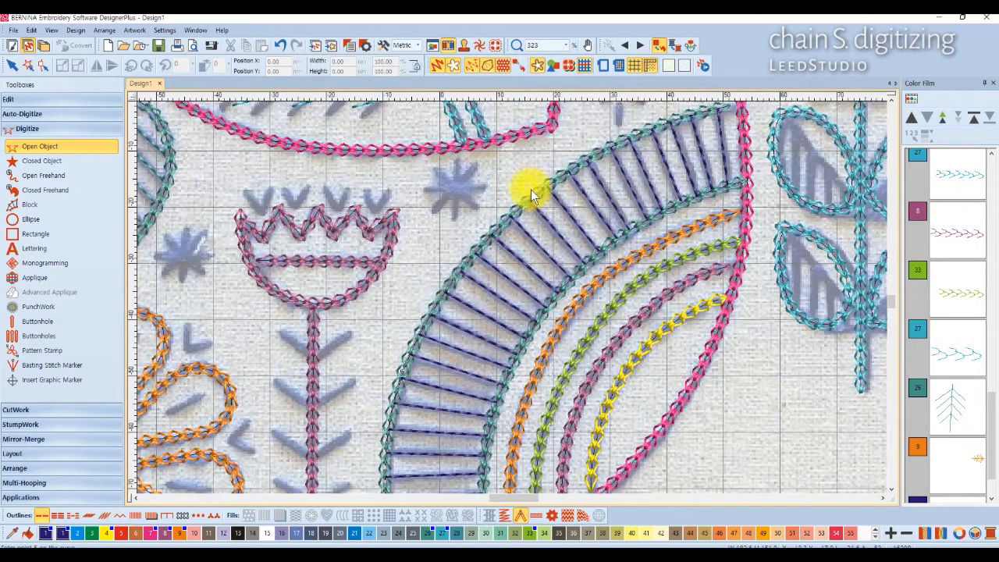
pyautogui.rightClick(627, 139)
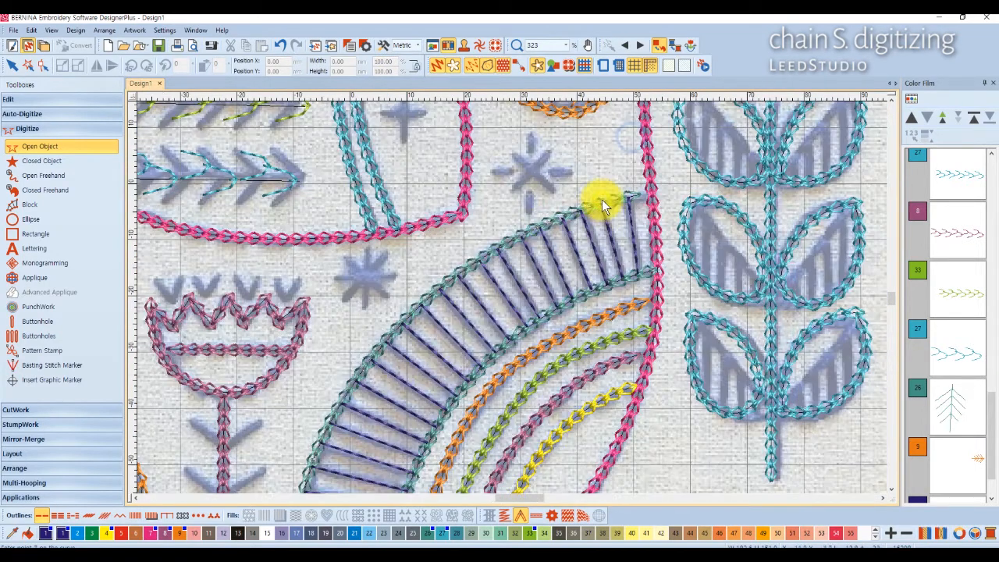
pyautogui.rightClick(601, 202)
pyautogui.rightClick(644, 193)
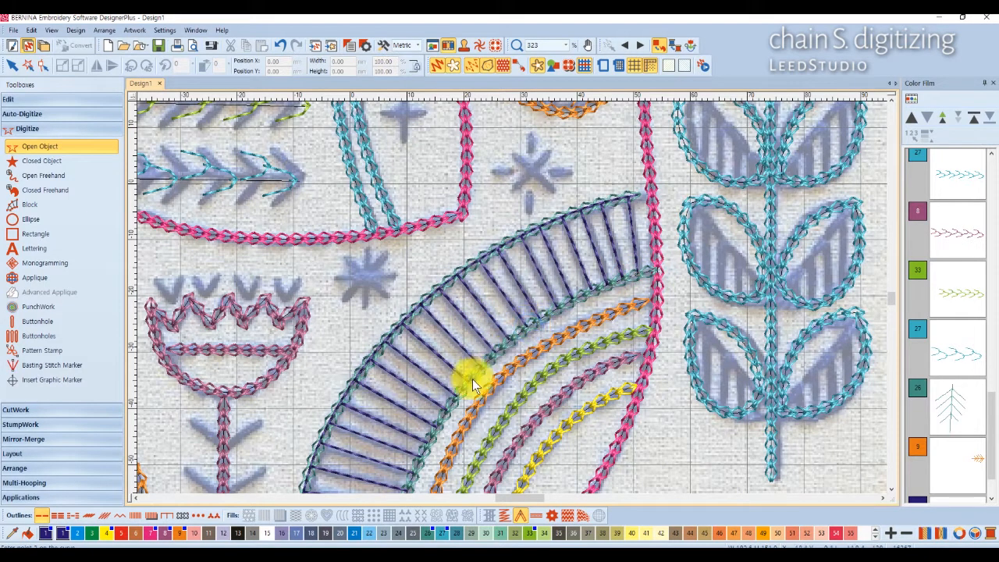
# Step: Trace the teal band's inner border as one curved open object from its upper end to its lower end
pyautogui.press('p')
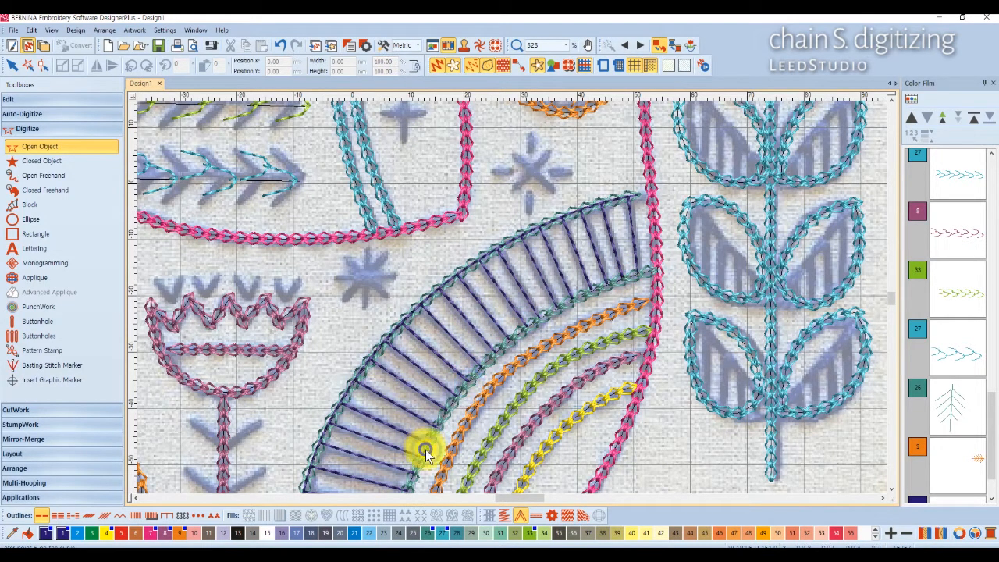
pyautogui.moveTo(424, 474); pyautogui.dragTo(445, 434)
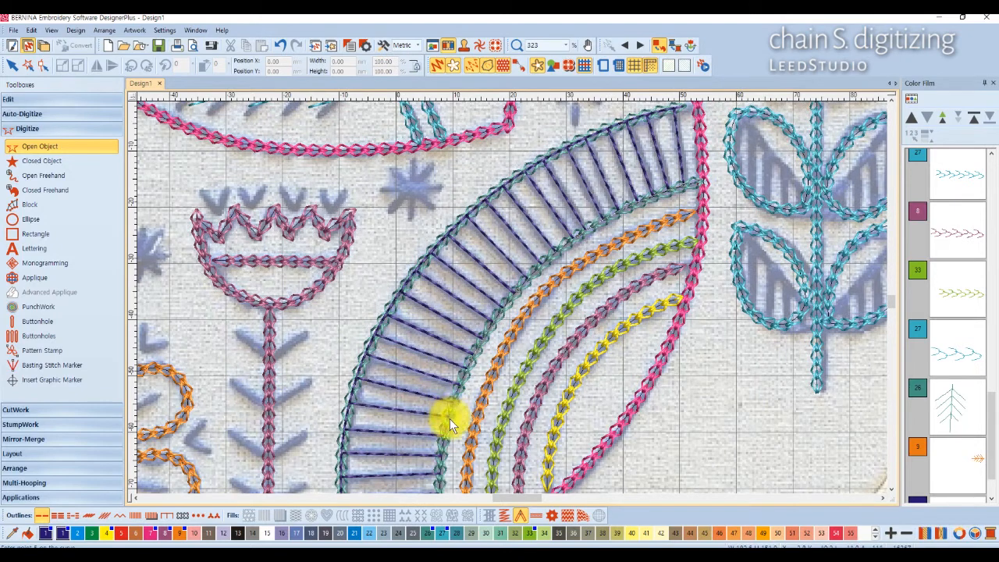
pyautogui.press('p')
pyautogui.moveTo(454, 486); pyautogui.dragTo(484, 413)
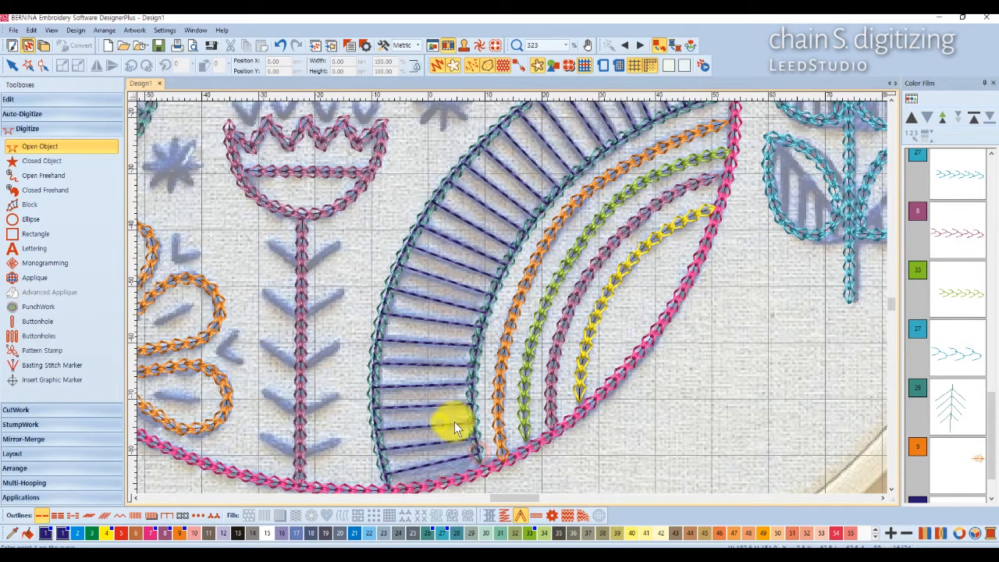
# Step: Reshape the purple outer border line by moving its lower end point up to the end of the lowest cross line
pyautogui.scroll(6, 512, 298)
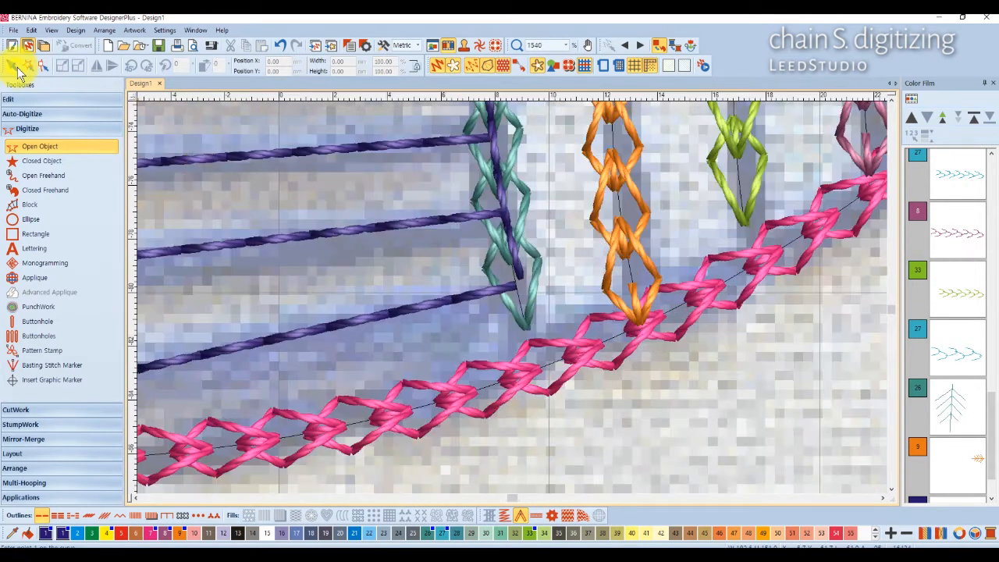
pyautogui.click(10, 67)
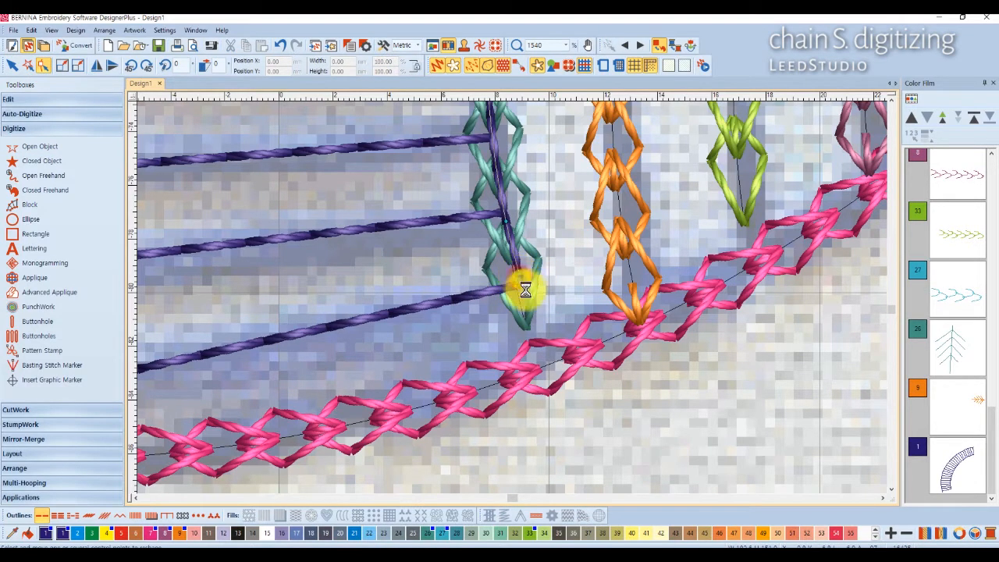
pyautogui.scroll(-2, 508, 303)
pyautogui.scroll(2, 450, 335)
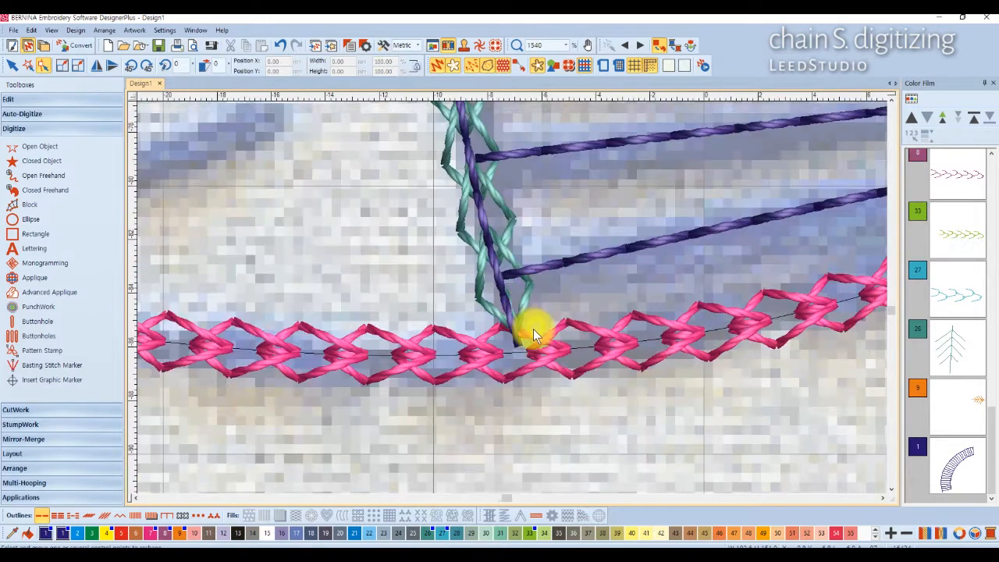
pyautogui.click(517, 345)
pyautogui.moveTo(517, 345); pyautogui.dragTo(500, 277)
# Step: Move the upper end point of the purple outer border line back to the end of the topmost cross line
pyautogui.scroll(-5, 578, 244)
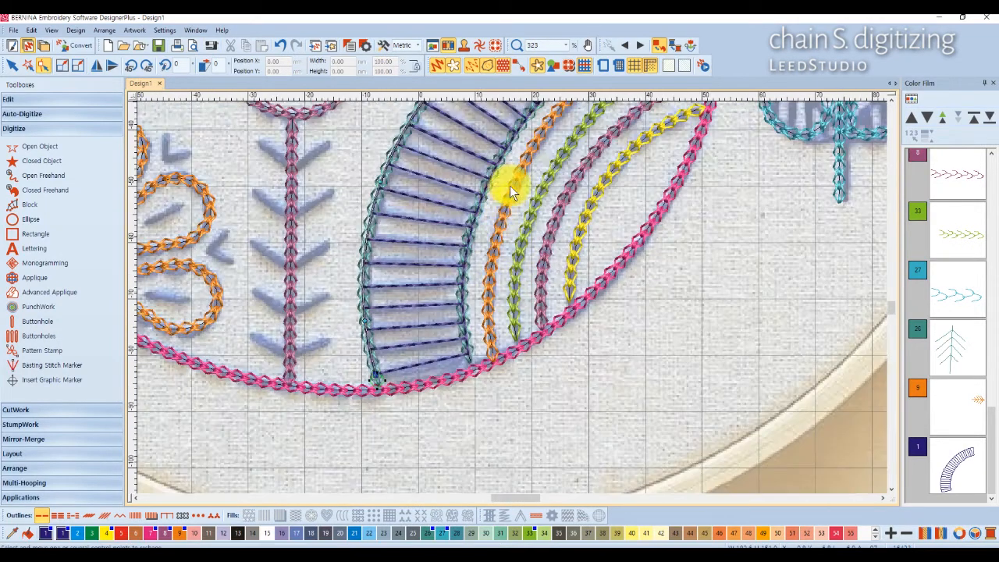
pyautogui.scroll(-1, 515, 293)
pyautogui.scroll(6, 513, 296)
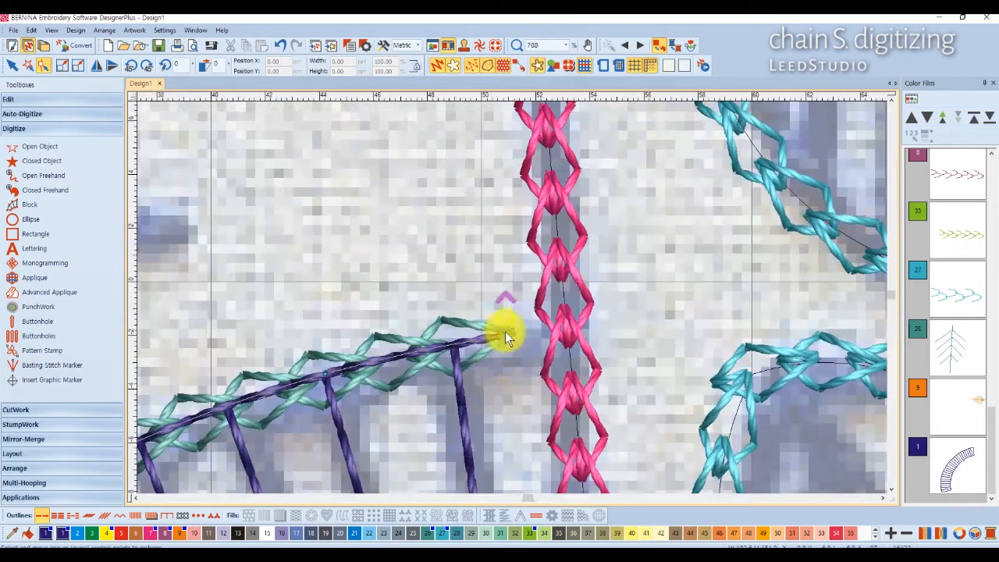
pyautogui.moveTo(499, 337); pyautogui.dragTo(453, 349)
pyautogui.scroll(-2, 462, 459)
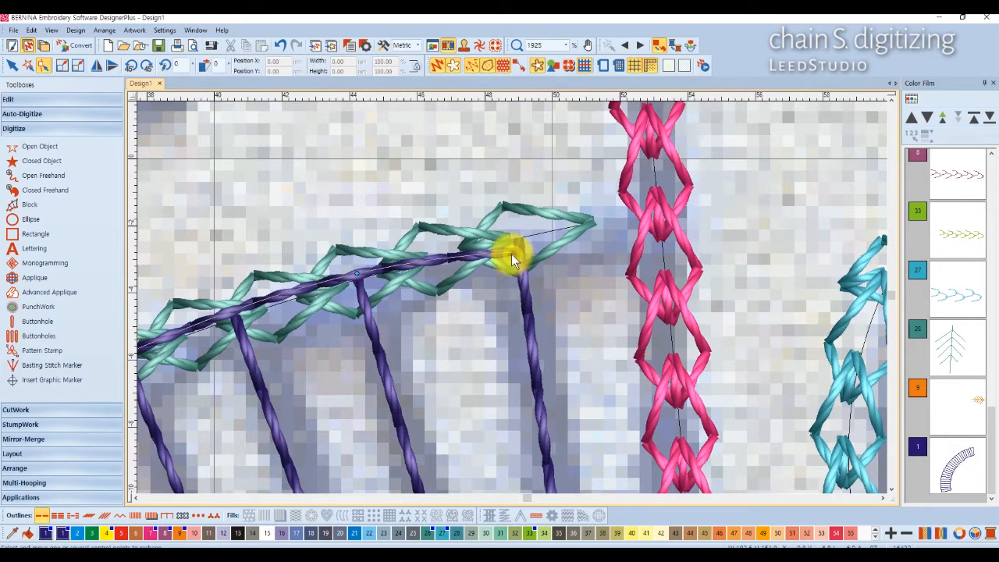
pyautogui.moveTo(513, 252); pyautogui.dragTo(519, 239)
pyautogui.scroll(-3, 532, 336)
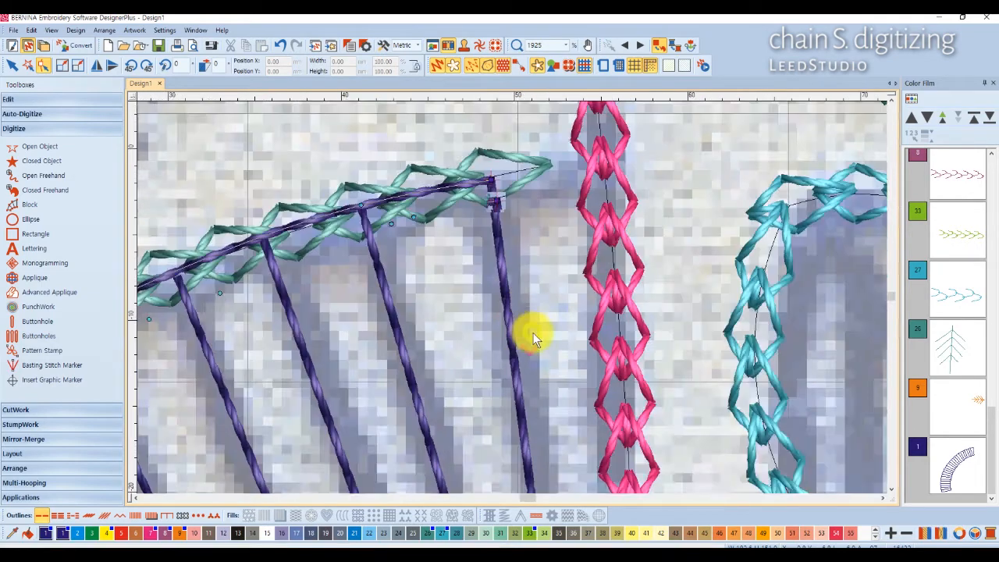
# Step: Adjust the upper end point of the purple inner border line to meet the inner end of the topmost cross line
pyautogui.scroll(-2, 533, 343)
pyautogui.scroll(5, 512, 297)
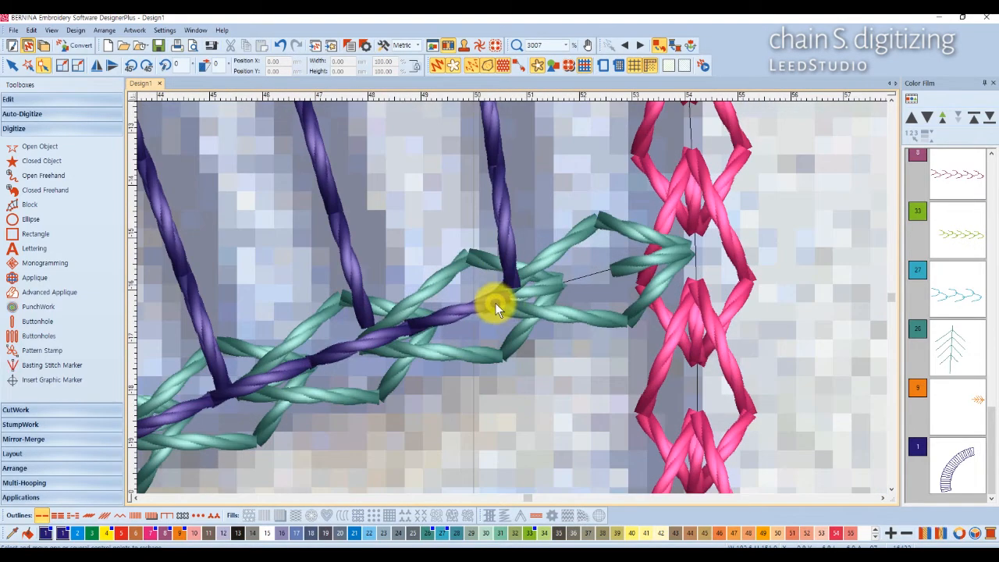
pyautogui.click(495, 303)
pyautogui.moveTo(515, 294)
pyautogui.mouseDown()
pyautogui.moveTo(566, 298)
pyautogui.moveTo(513, 293)
pyautogui.mouseUp()
pyautogui.click(506, 249)
pyautogui.scroll(-1, 455, 294)
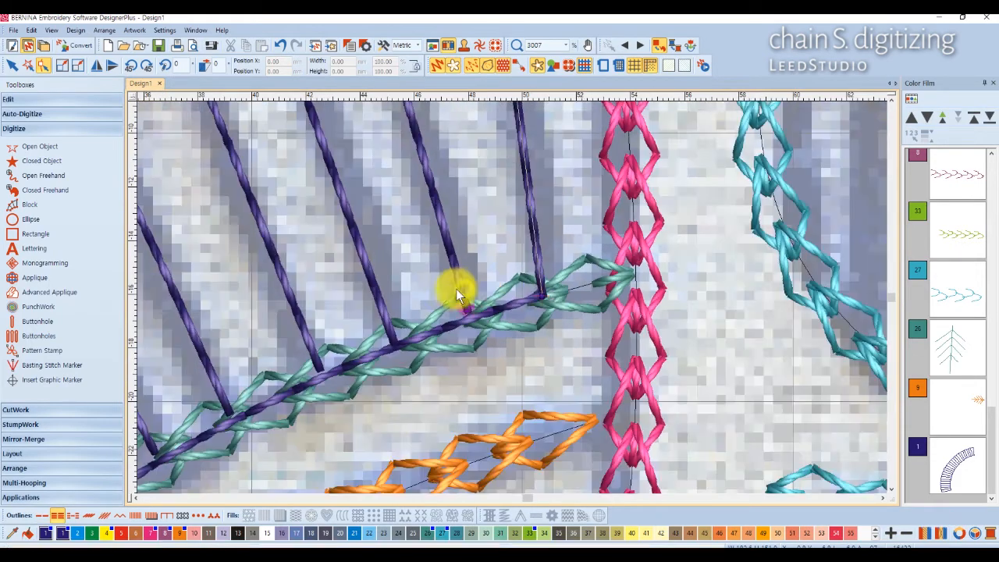
# Step: Move the lower end point of the second-topmost purple cross line down to meet the inner border line
pyautogui.scroll(2, 455, 295)
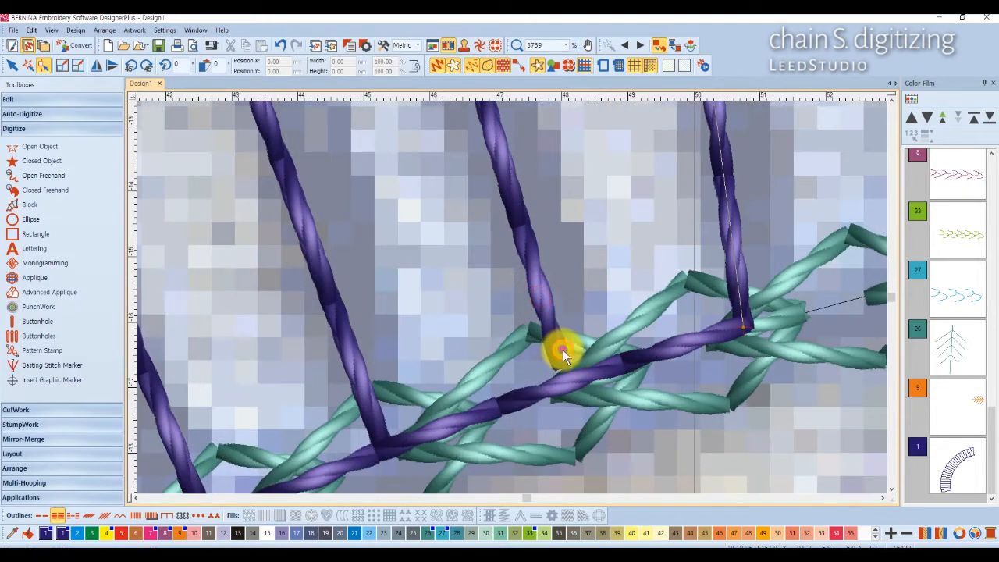
pyautogui.click(562, 353)
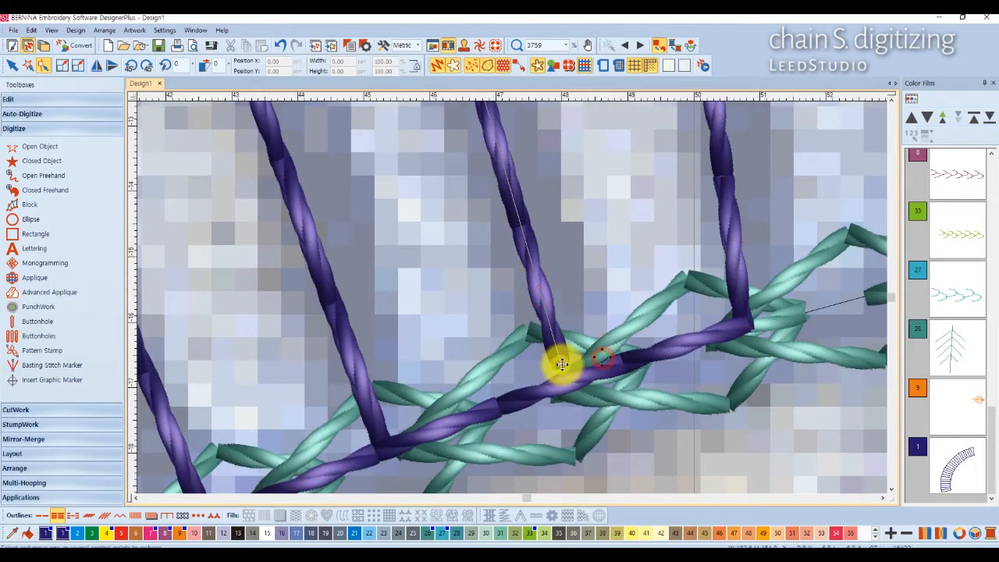
pyautogui.moveTo(563, 359); pyautogui.dragTo(565, 381)
pyautogui.scroll(-4, 448, 351)
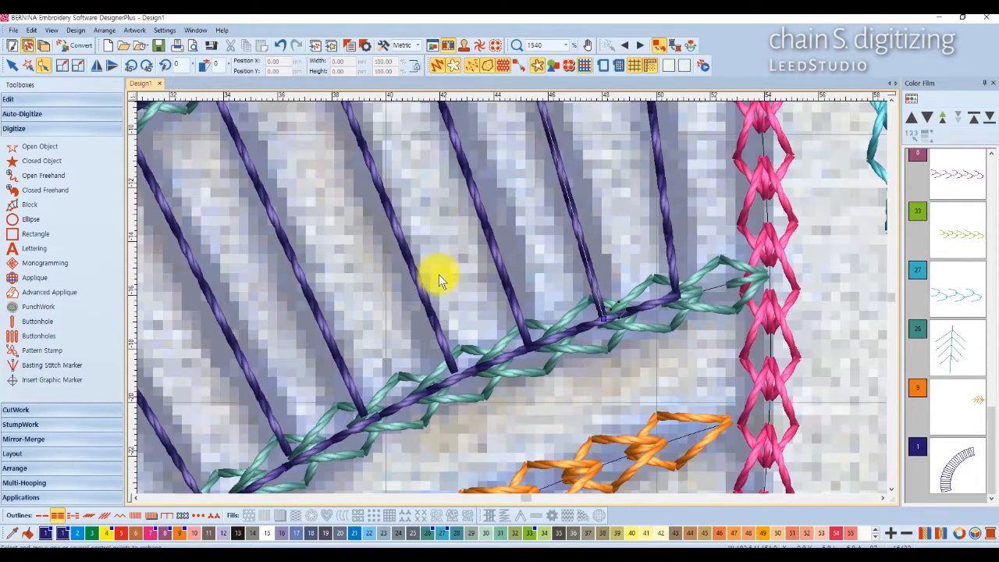
# Step: Reshape the purple inner border line by shifting its control points onto the centre of the teal chain
pyautogui.scroll(2, 427, 415)
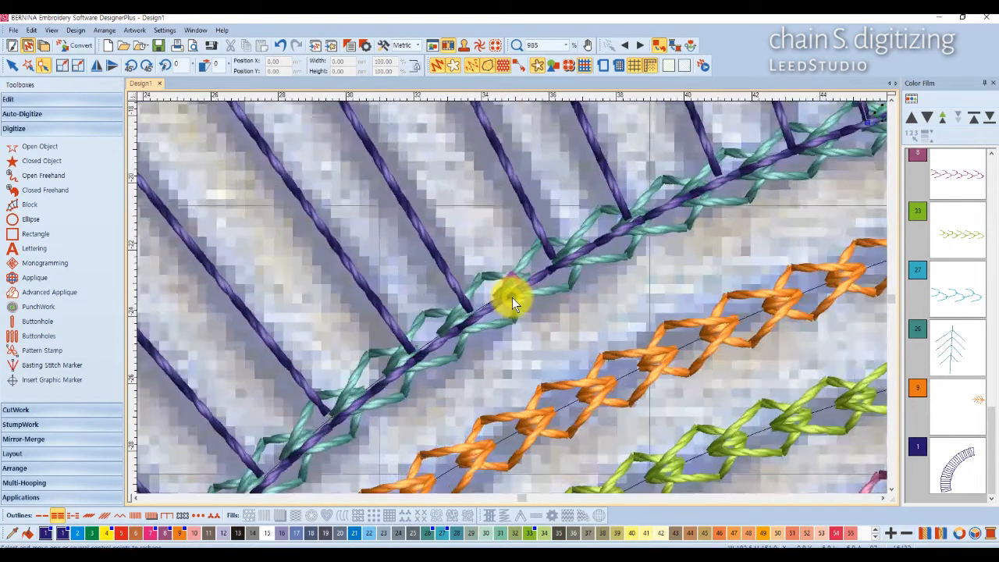
pyautogui.click(487, 310)
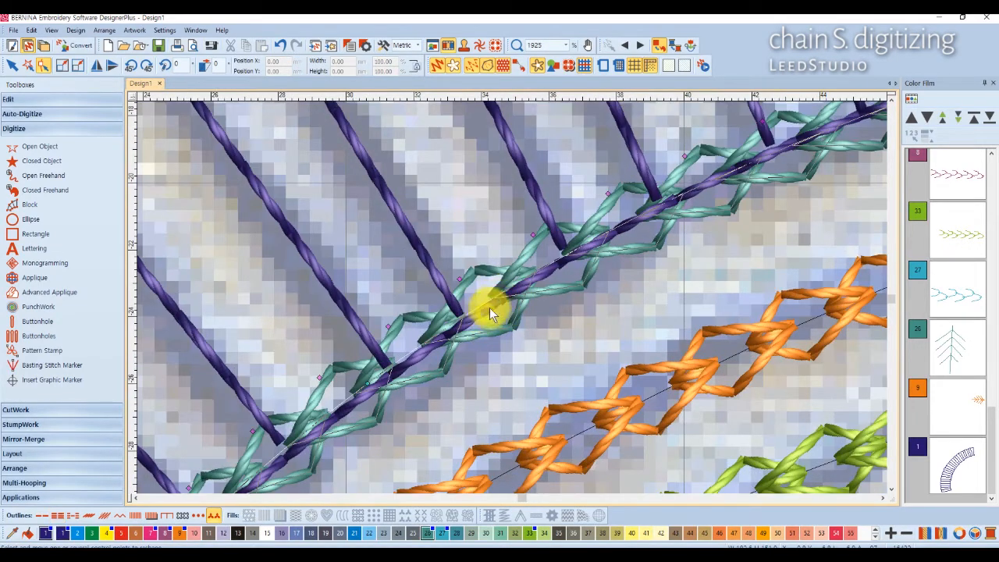
pyautogui.click(490, 308)
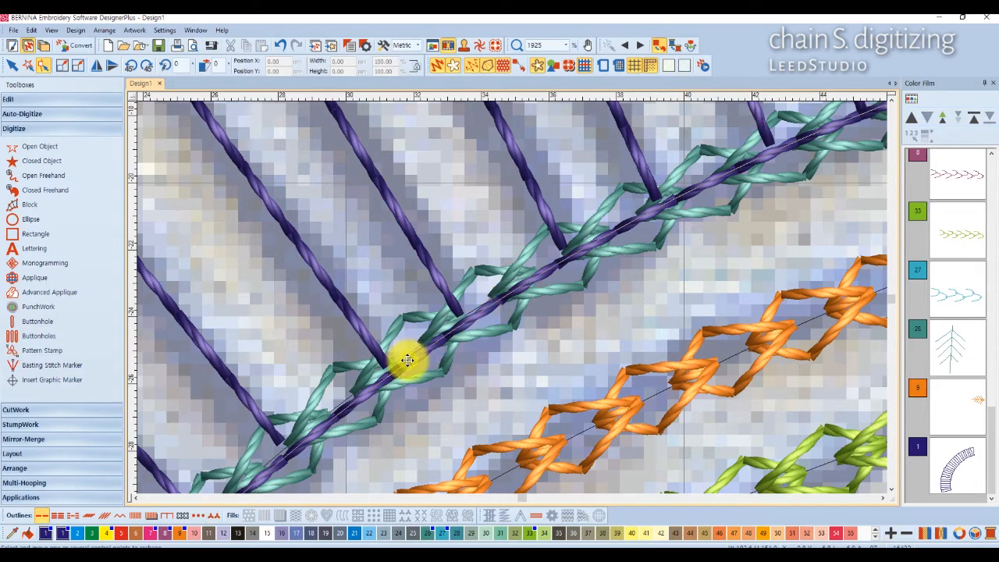
pyautogui.moveTo(407, 360); pyautogui.dragTo(409, 353)
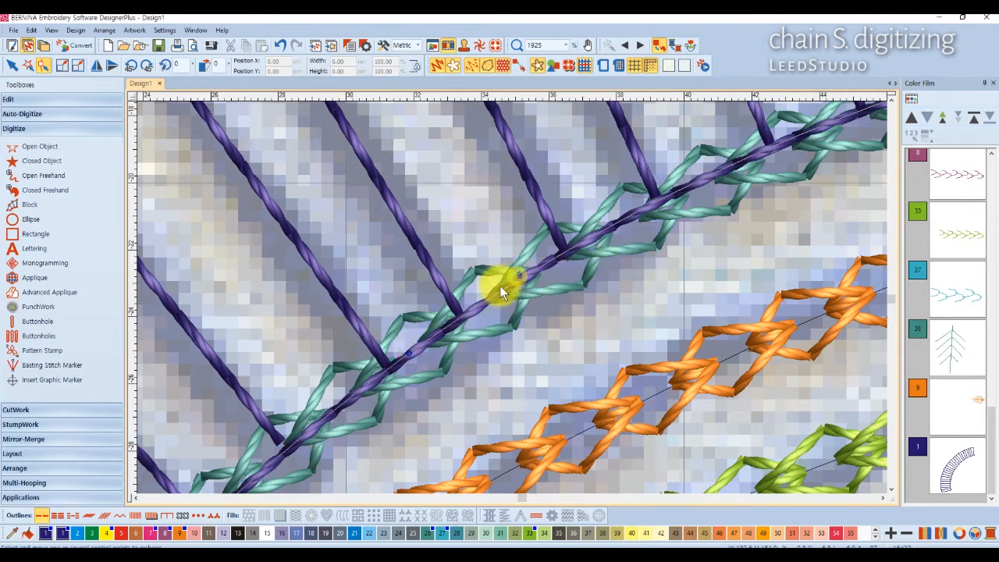
pyautogui.scroll(-2, 500, 286)
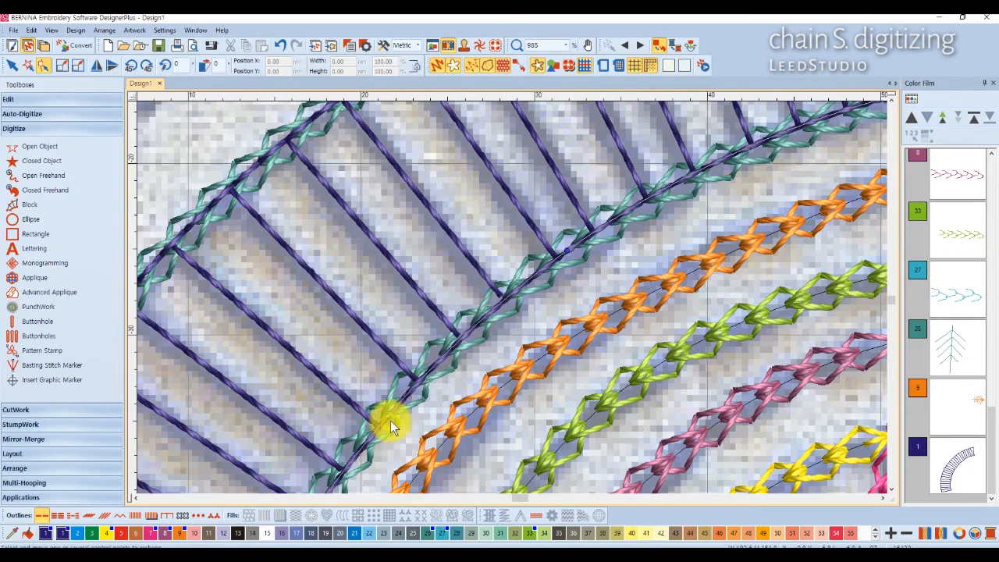
pyautogui.moveTo(388, 417); pyautogui.dragTo(388, 411)
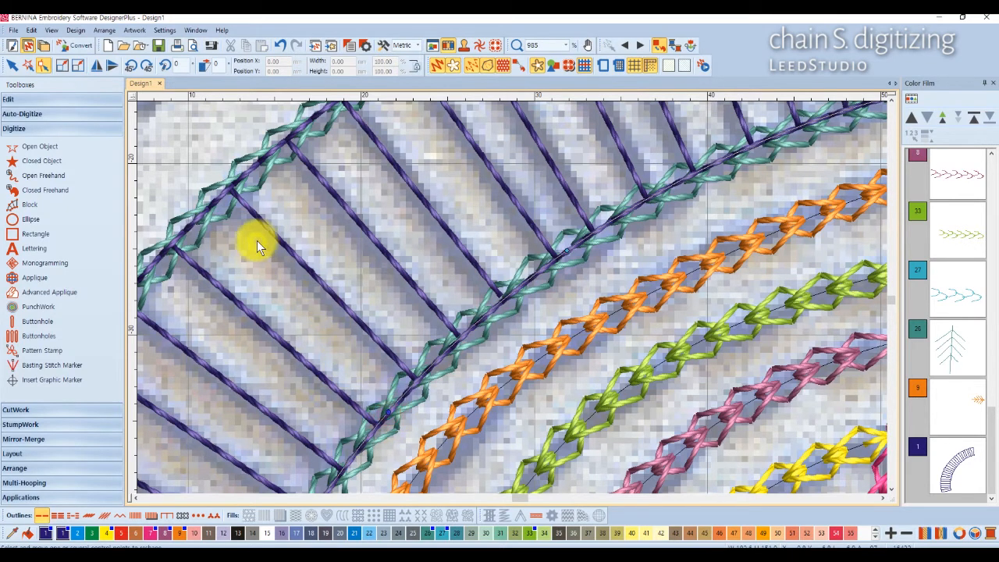
# Step: Select all purple color 1 band lines and move their color block ahead of the last orange color 9 block
pyautogui.scroll(-1, 553, 271)
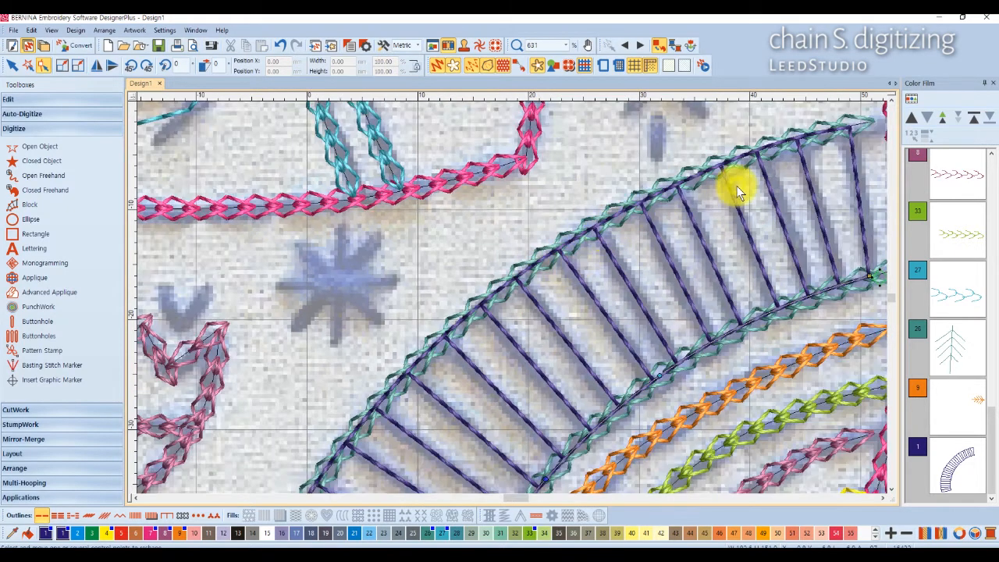
pyautogui.scroll(-3, 511, 312)
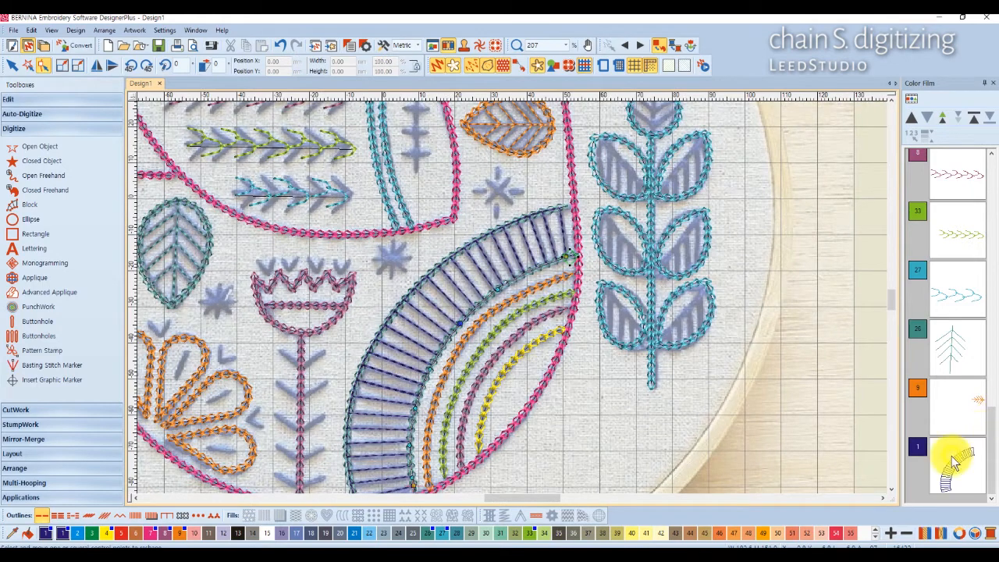
pyautogui.moveTo(954, 461); pyautogui.dragTo(954, 406)
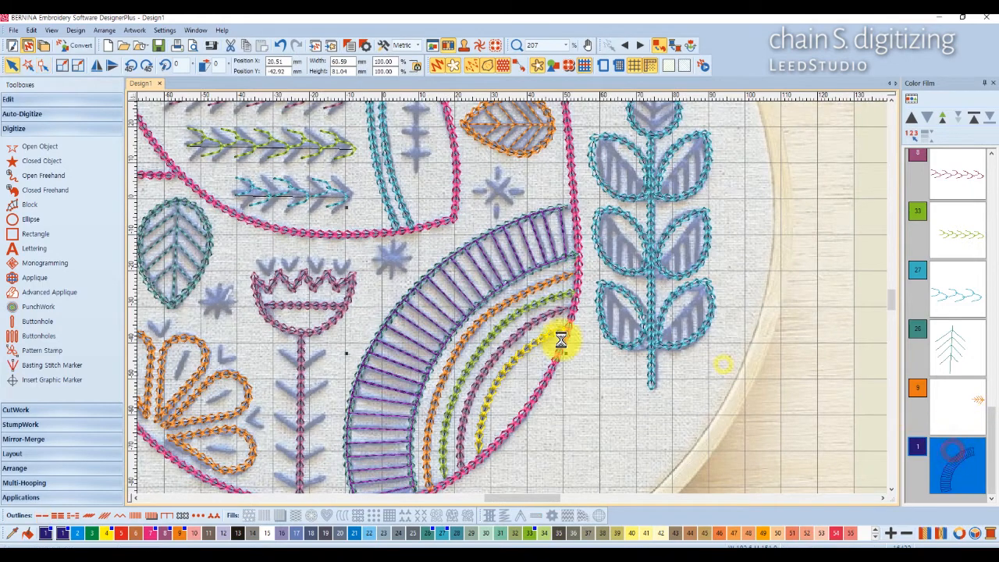
# Step: Convert the selected band lines to a Blackwork Run based at the band's upper outer end and recolor it with color 26
pyautogui.click(22, 99)
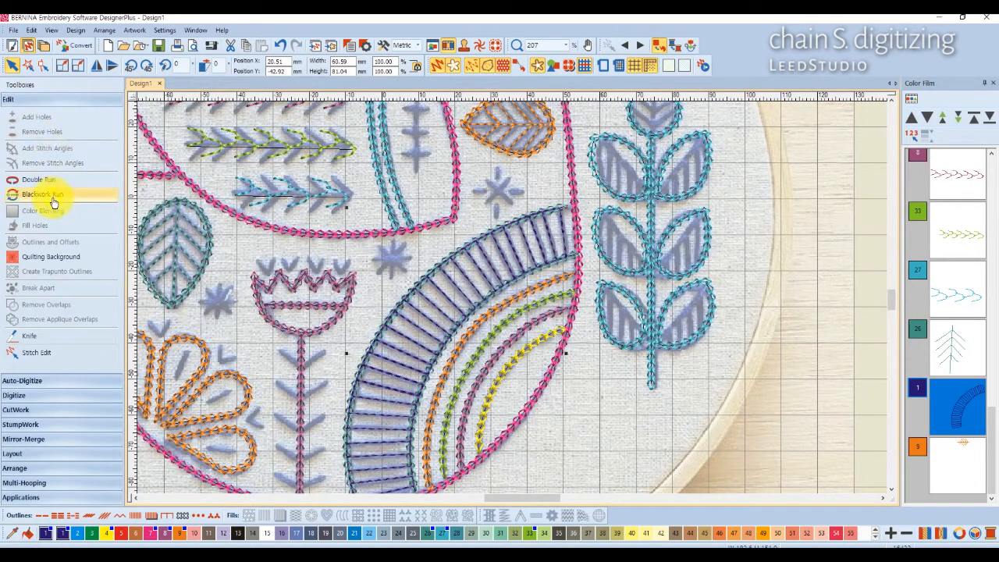
pyautogui.click(52, 200)
pyautogui.click(560, 210)
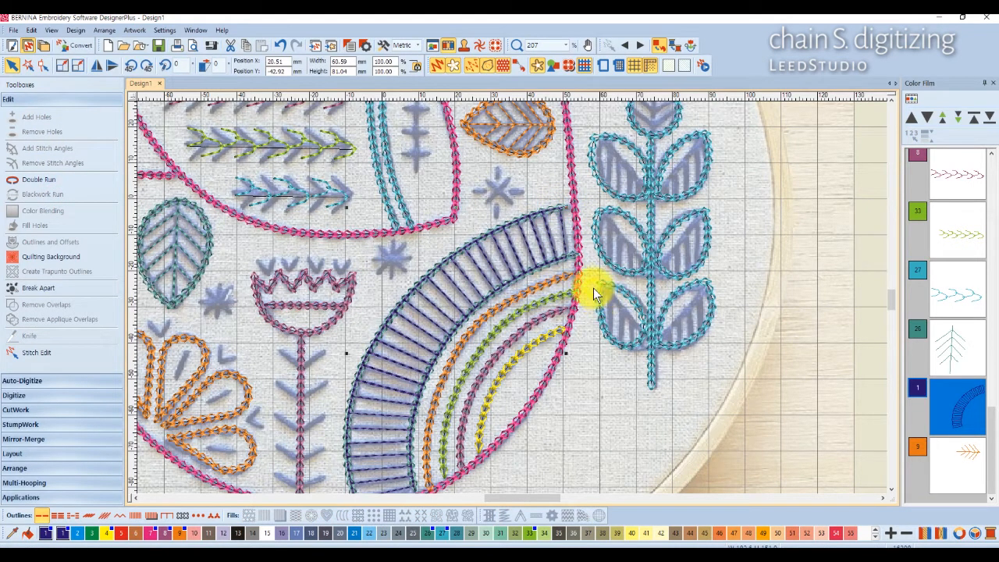
pyautogui.click(953, 404)
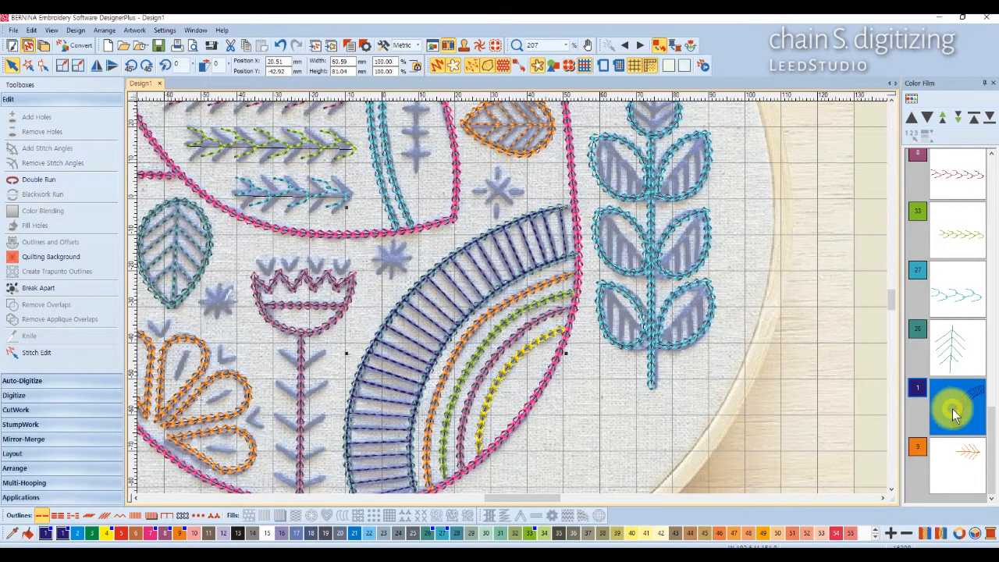
pyautogui.click(427, 533)
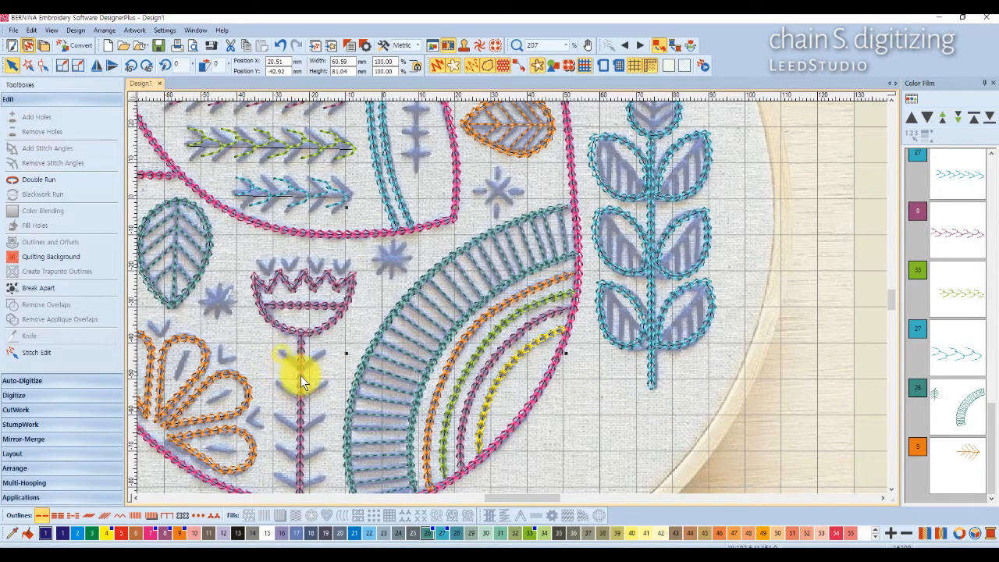
# Step: Trace the upper two V-shaped leaves on the tulip stem as open objects with the triple outline
pyautogui.click(57, 515)
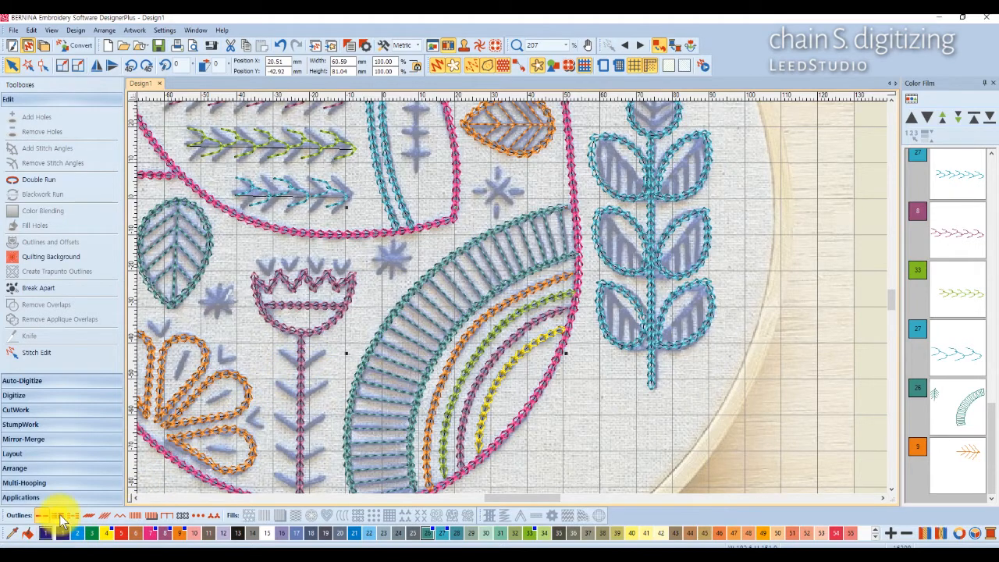
pyautogui.click(49, 395)
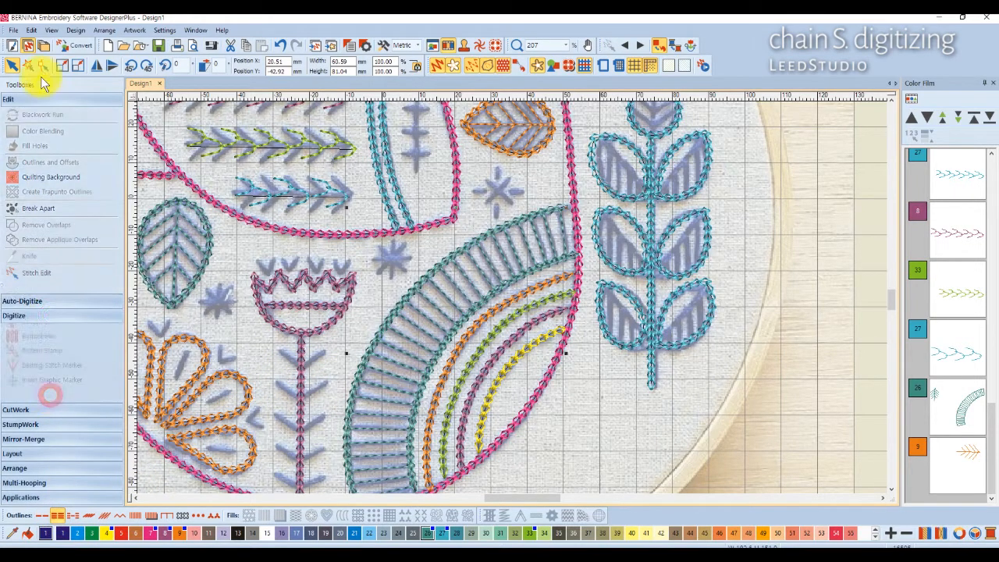
pyautogui.click(35, 146)
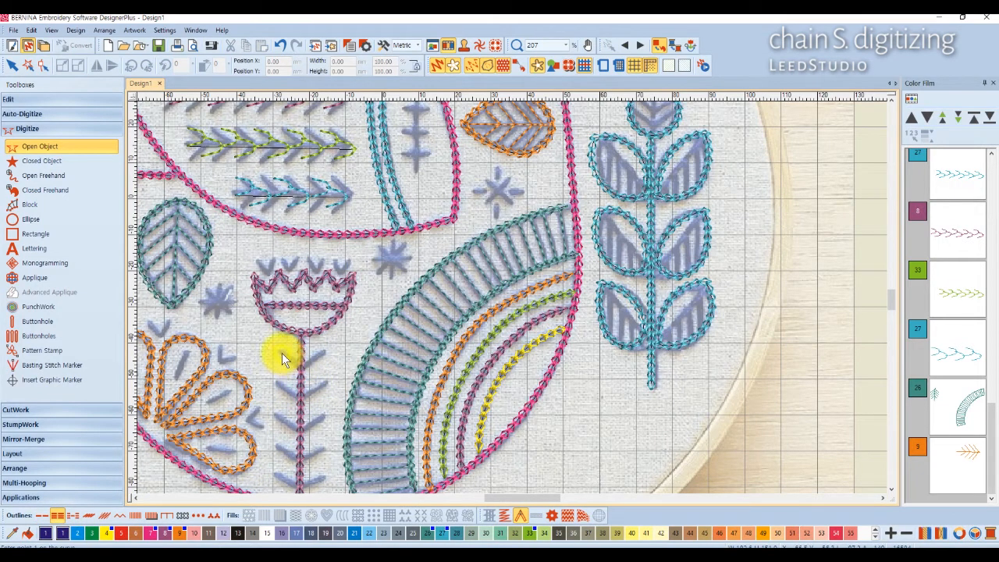
pyautogui.click(300, 368)
pyautogui.click(324, 353)
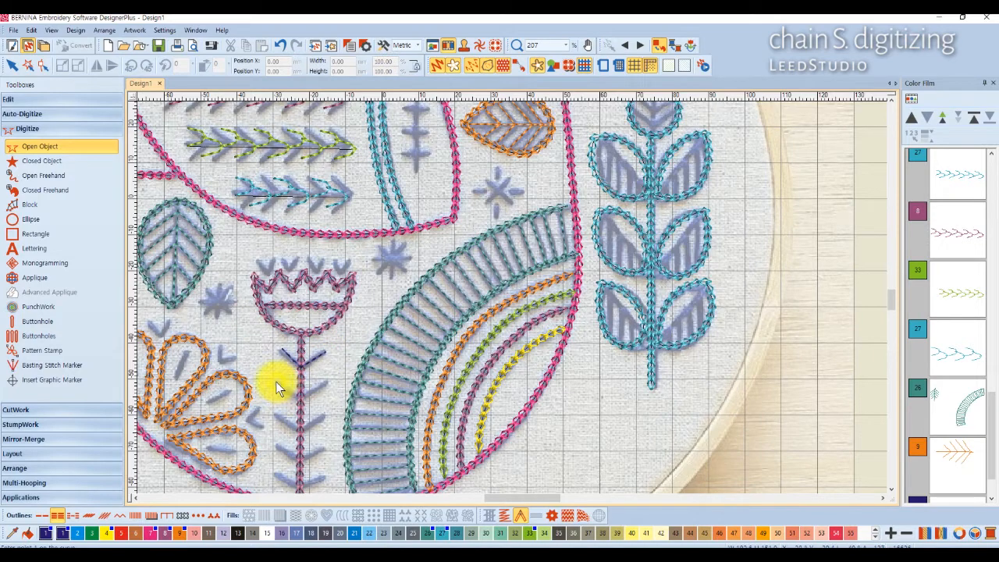
pyautogui.click(300, 399)
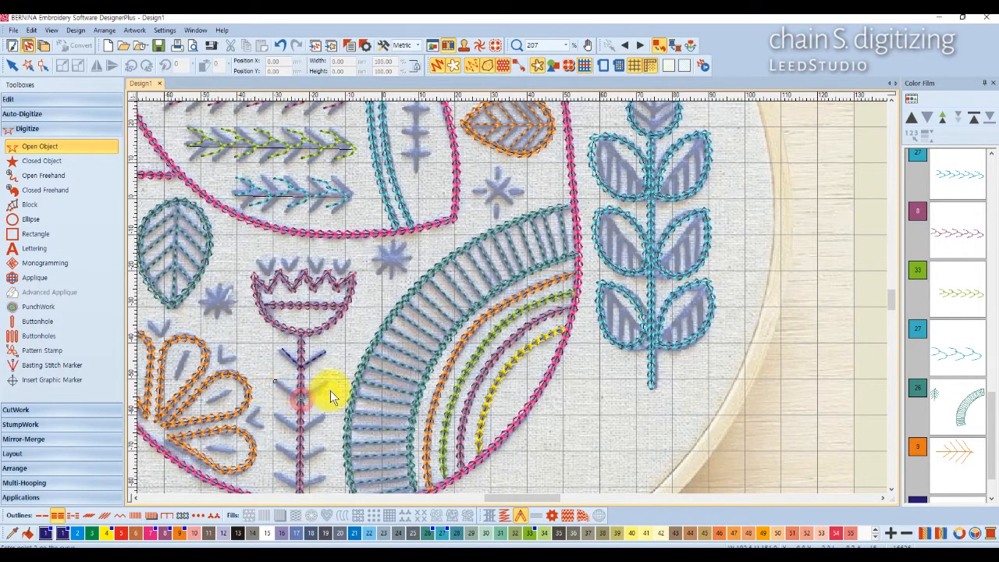
# Step: Trace the remaining three V-shaped leaves down the tulip stem as open objects
pyautogui.click(275, 413)
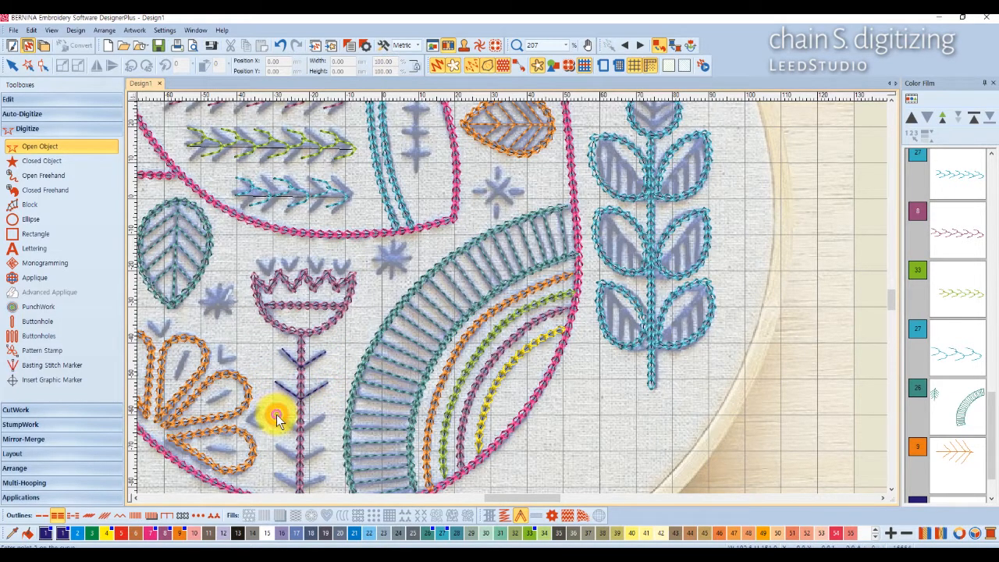
pyautogui.click(299, 430)
pyautogui.click(323, 414)
pyautogui.click(300, 462)
pyautogui.click(321, 448)
pyautogui.click(277, 475)
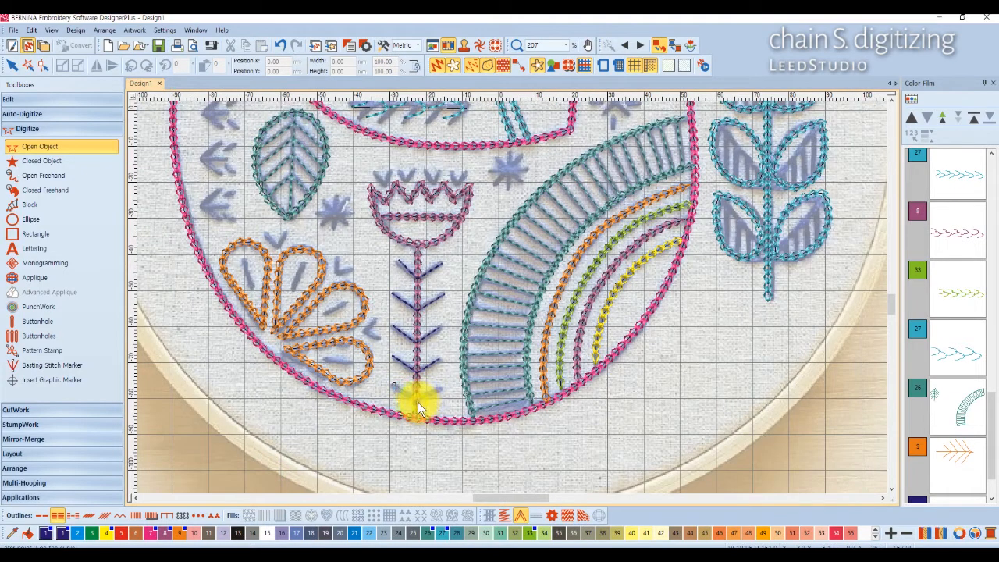
pyautogui.click(438, 390)
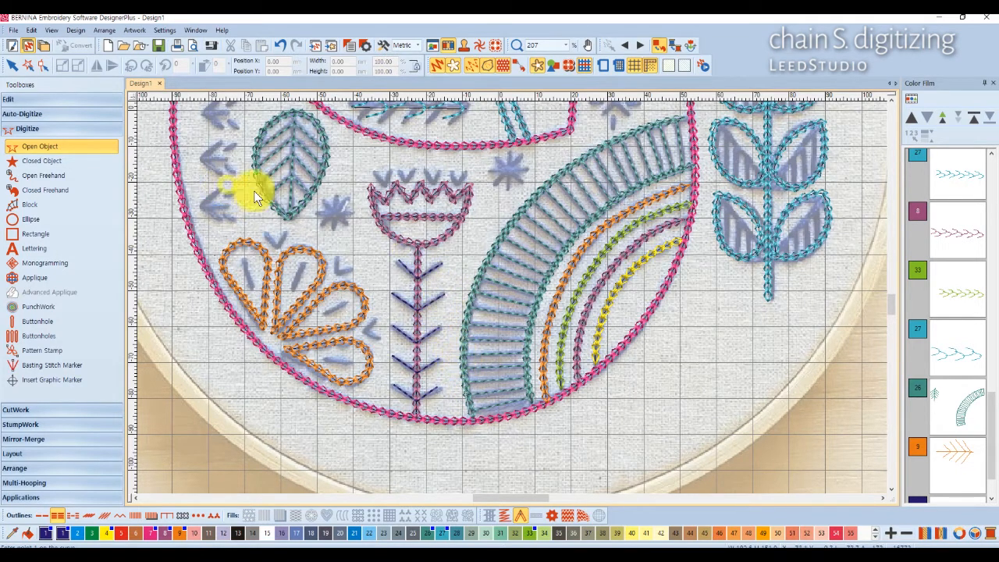
# Step: Draw a single-outline straight line along the stem from the topmost leaf pair's vertex to the lowest one's vertex
pyautogui.click(42, 514)
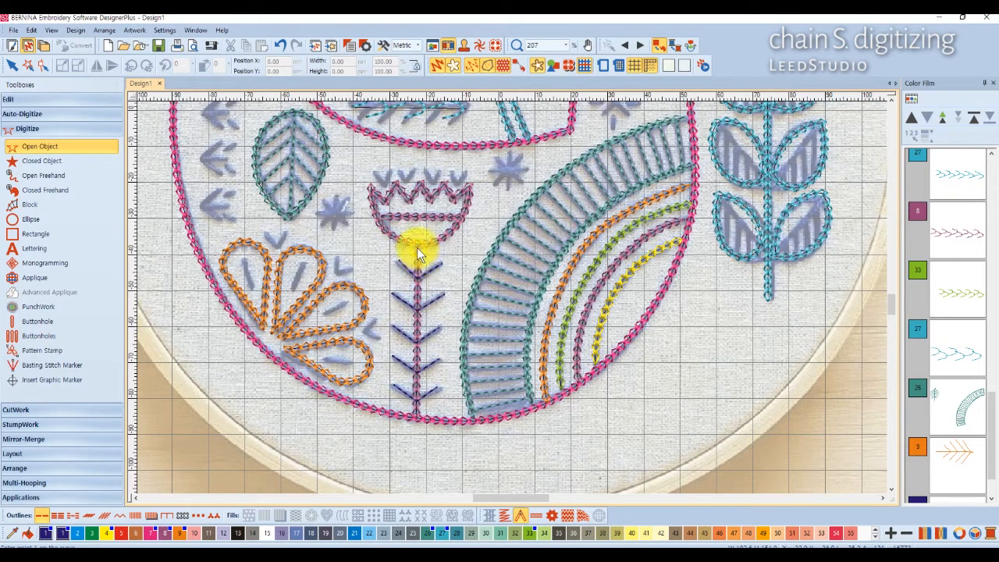
pyautogui.click(417, 279)
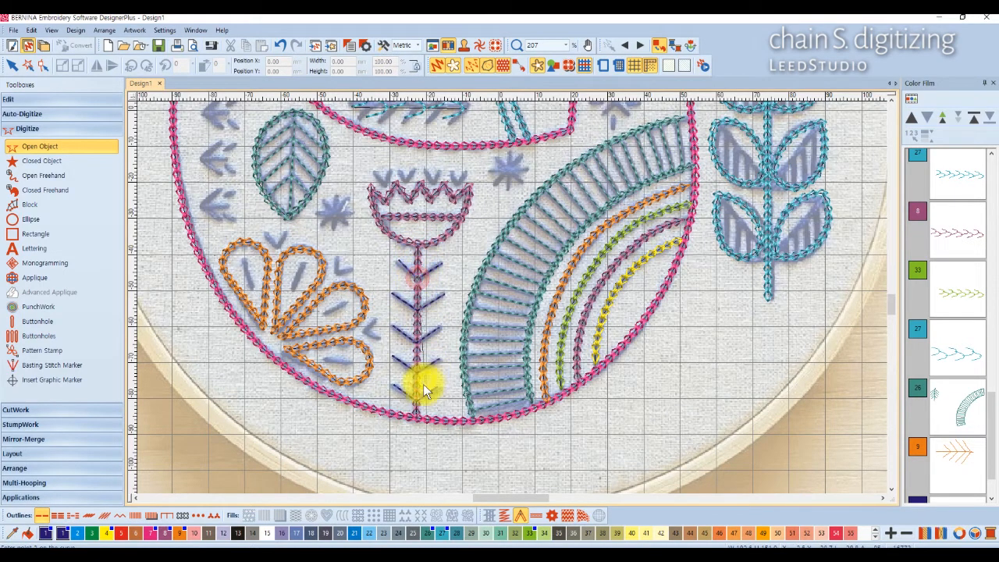
pyautogui.click(417, 404)
pyautogui.press('Return')
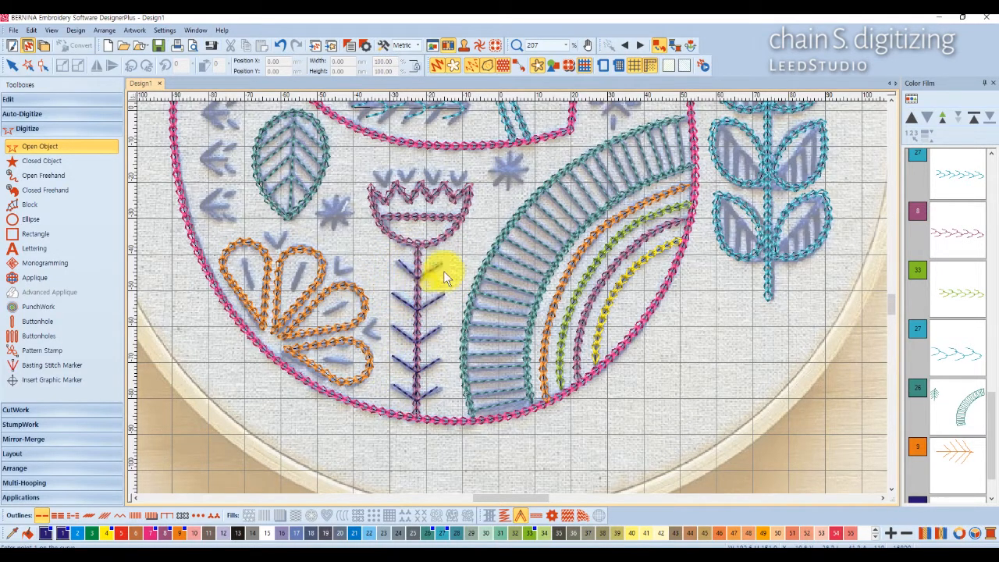
# Step: Convert the purple stem line and leaves to a Blackwork Run based at the topmost leaf pair and recolor it with color 8
pyautogui.scroll(-1, 984, 415)
pyautogui.click(959, 469)
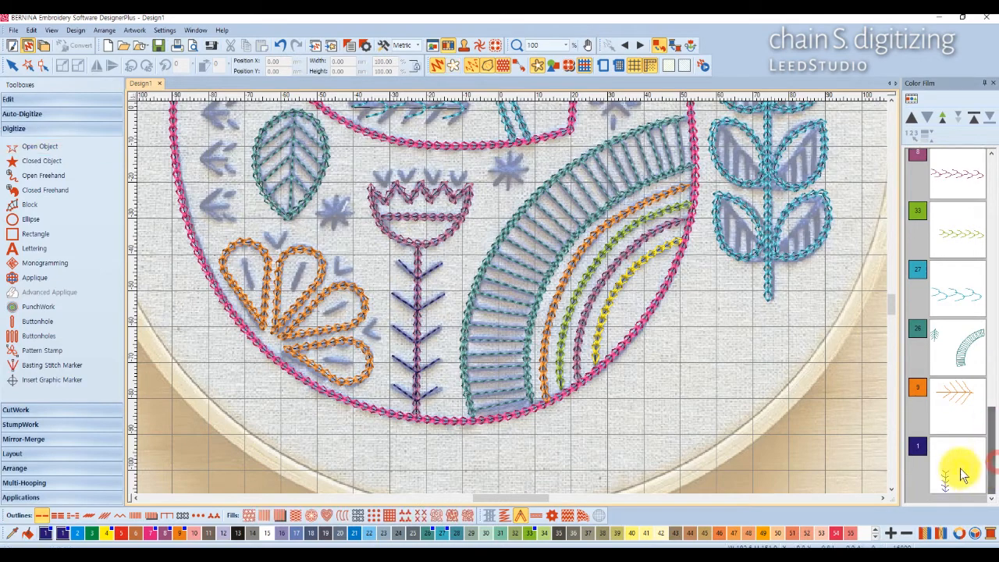
pyautogui.click(33, 99)
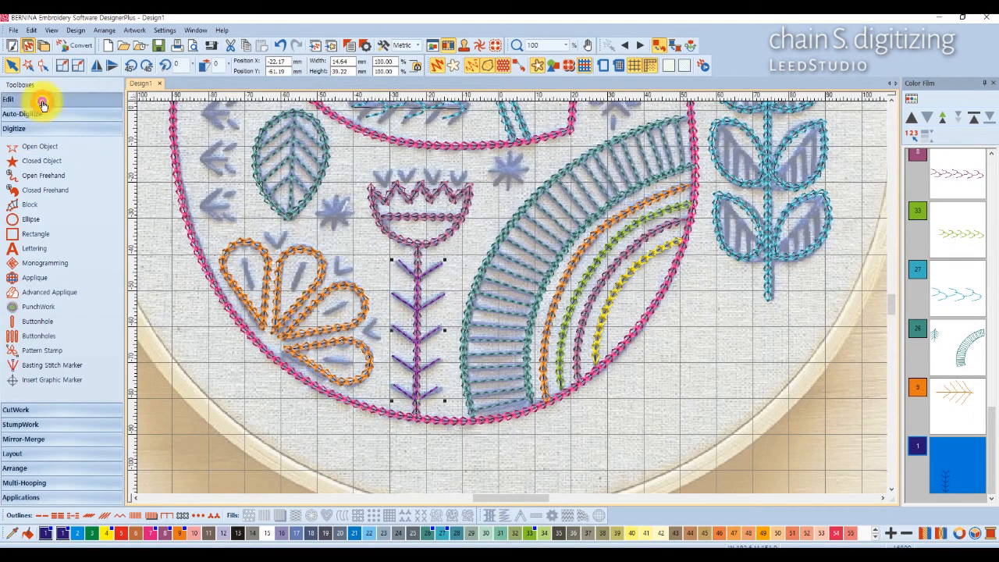
pyautogui.click(44, 195)
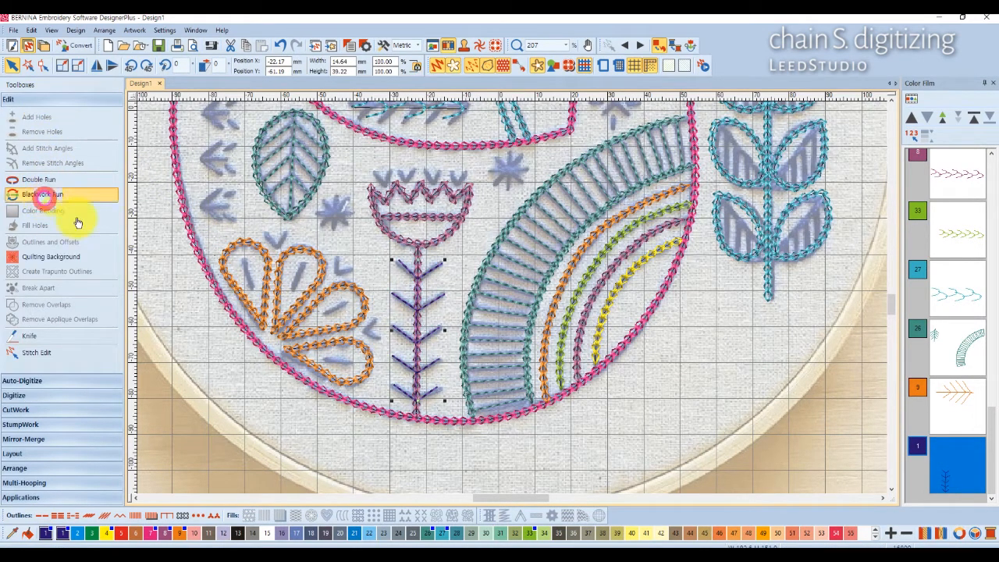
pyautogui.click(417, 286)
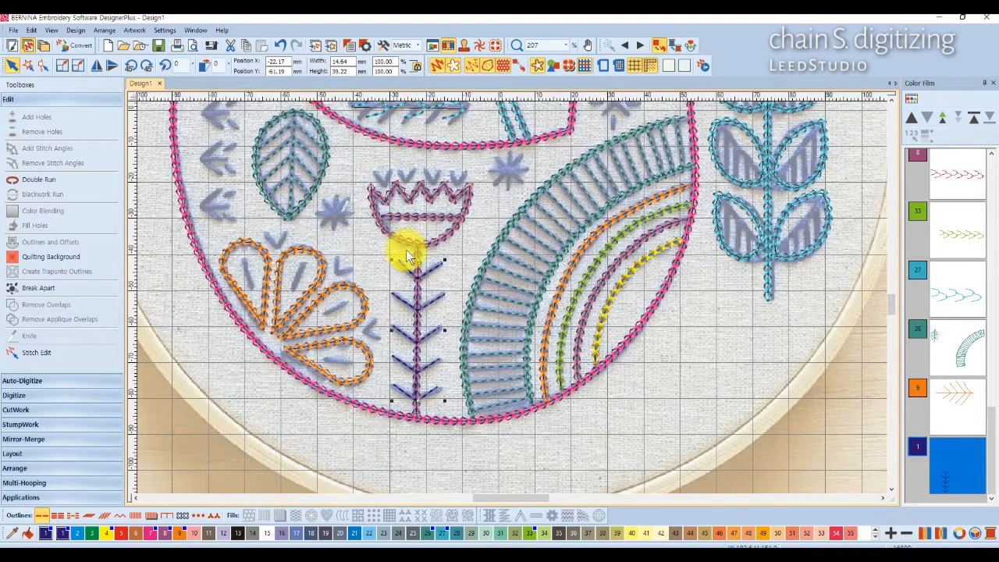
pyautogui.click(165, 537)
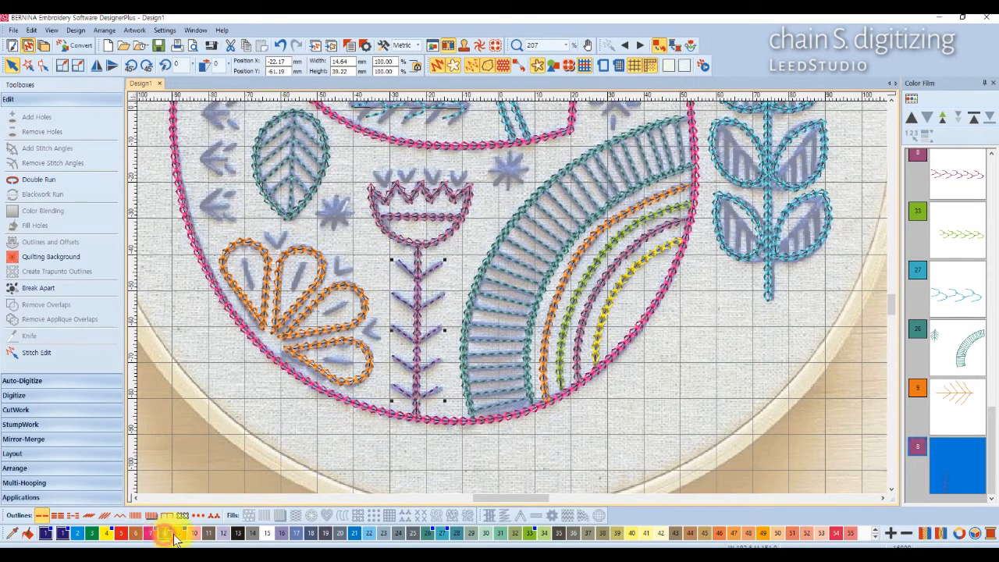
# Step: Draw a horizontal straight open object about 28 mm long across the middle of the round motif in the bird's head
pyautogui.scroll(-3, 433, 262)
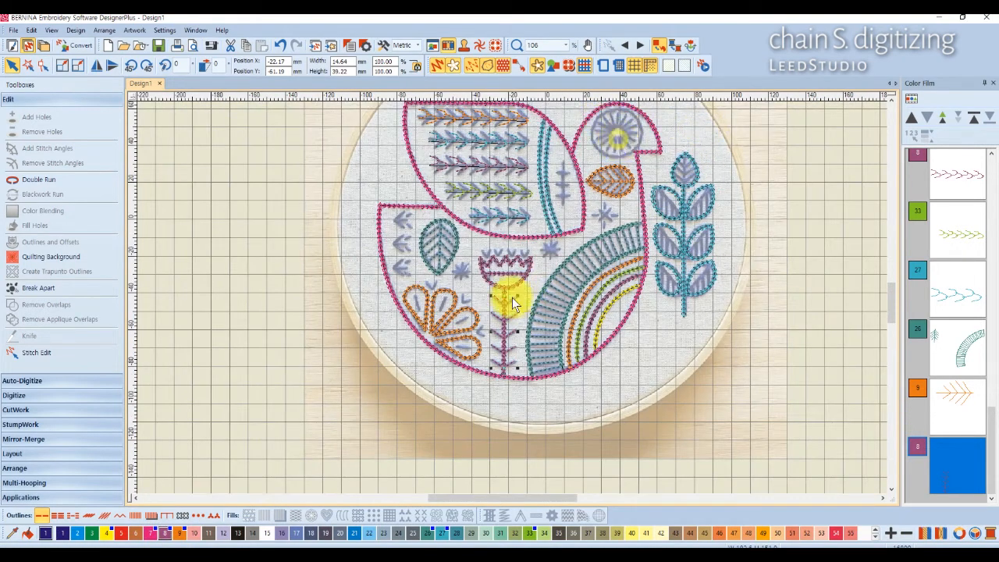
pyautogui.scroll(3, 512, 298)
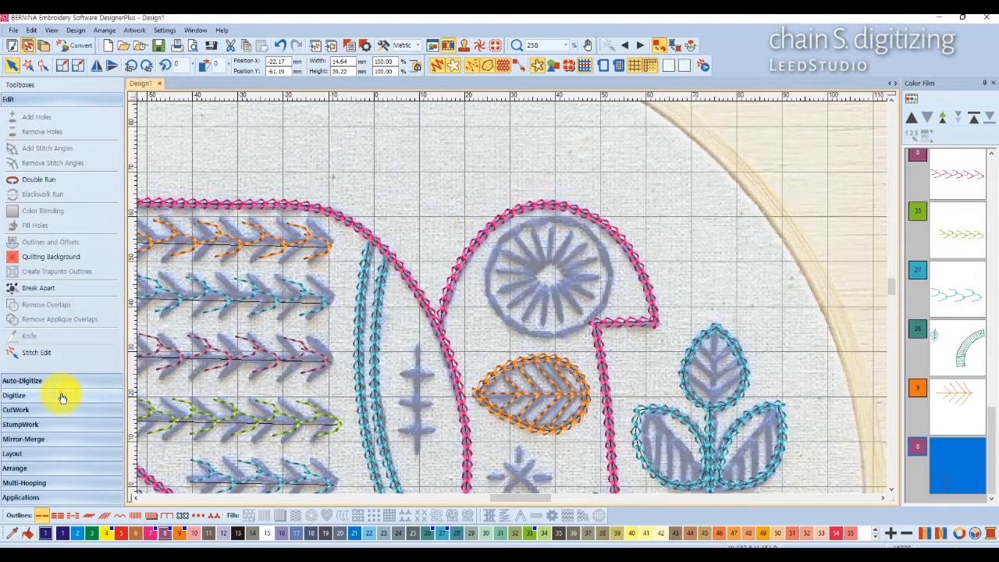
pyautogui.click(24, 399)
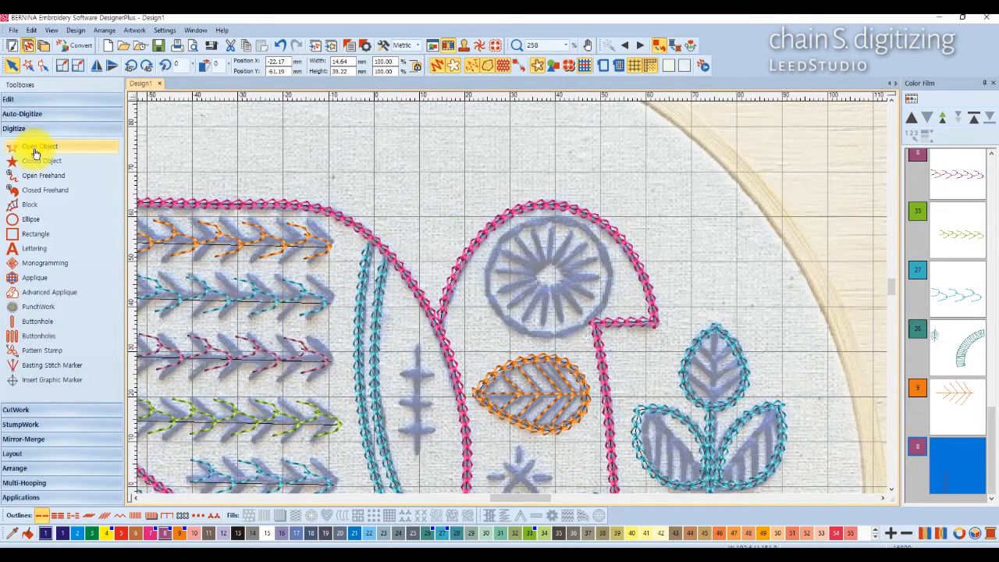
pyautogui.click(34, 146)
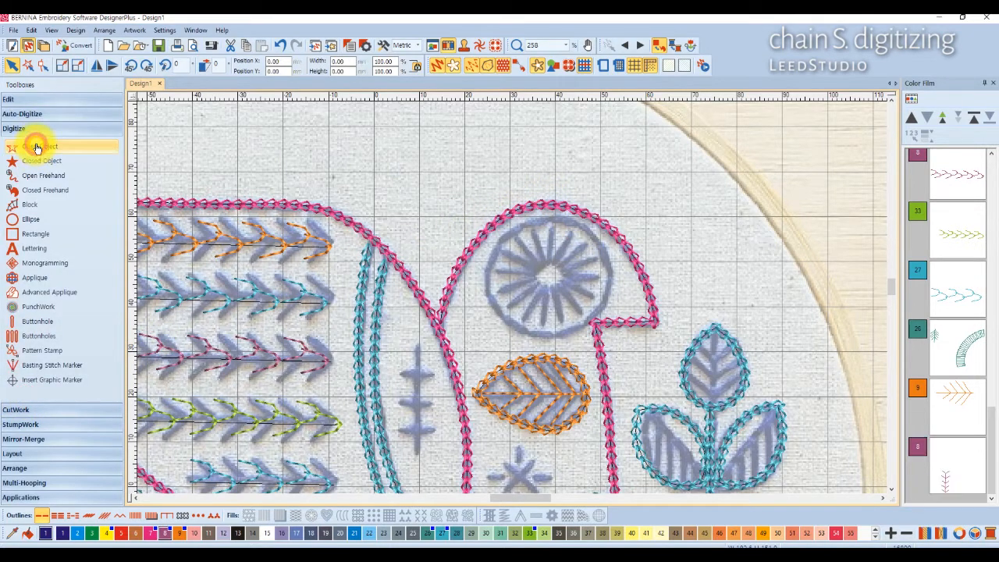
pyautogui.click(487, 277)
pyautogui.click(608, 281)
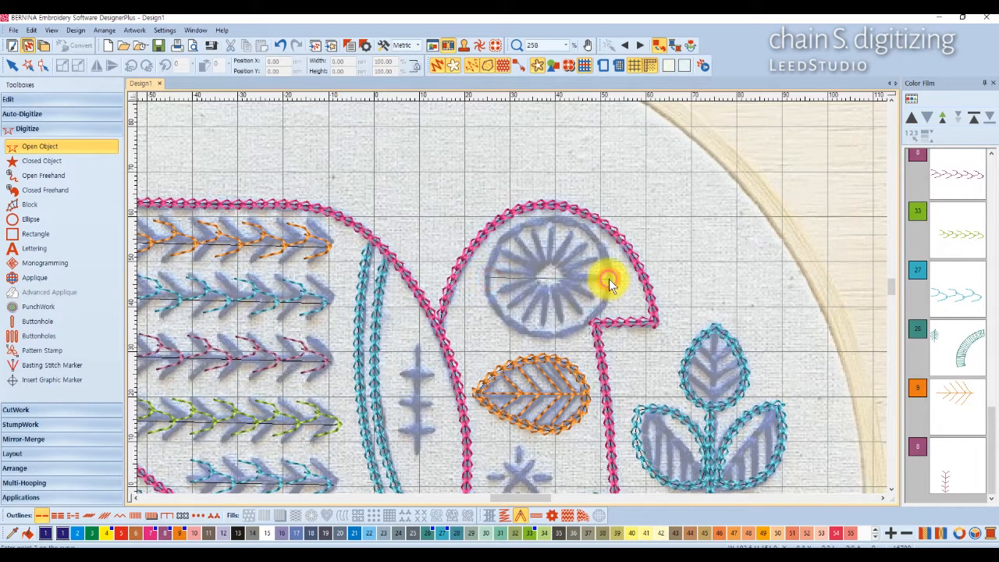
pyautogui.press('Return')
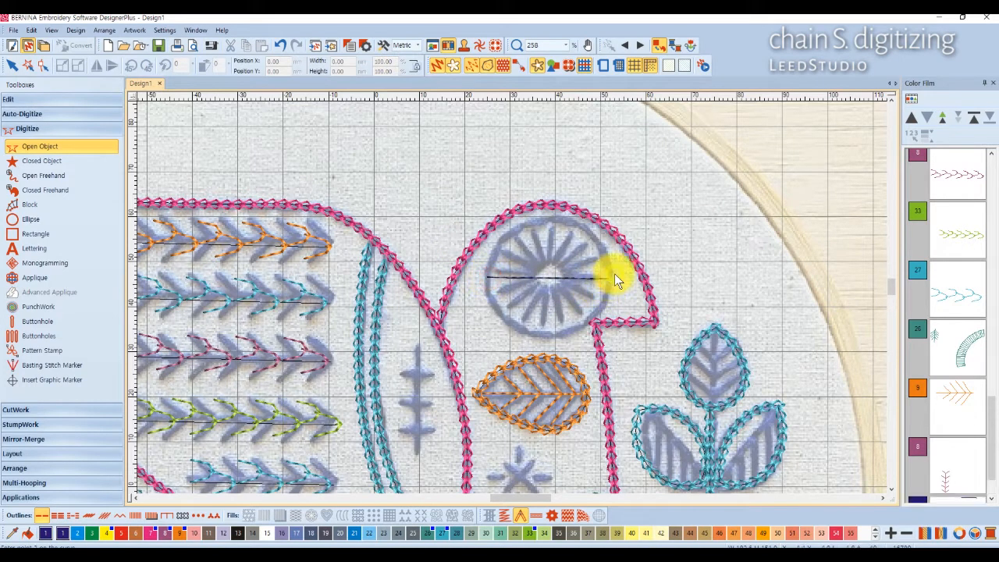
pyautogui.click(11, 65)
# Step: Change the line's outline to a Pattern Run using pattern a404 from the Home Dec set
pyautogui.click(215, 515)
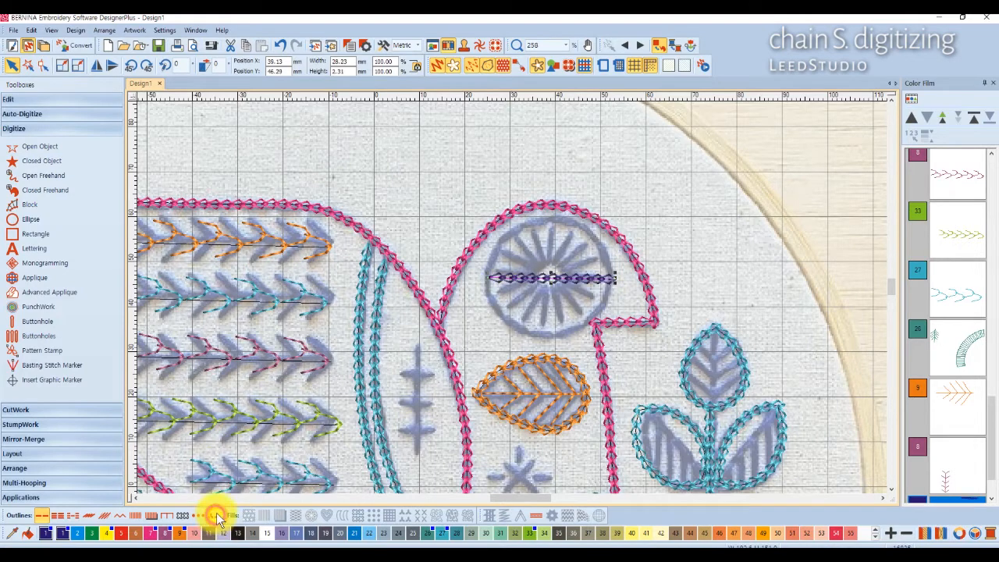
pyautogui.click(353, 45)
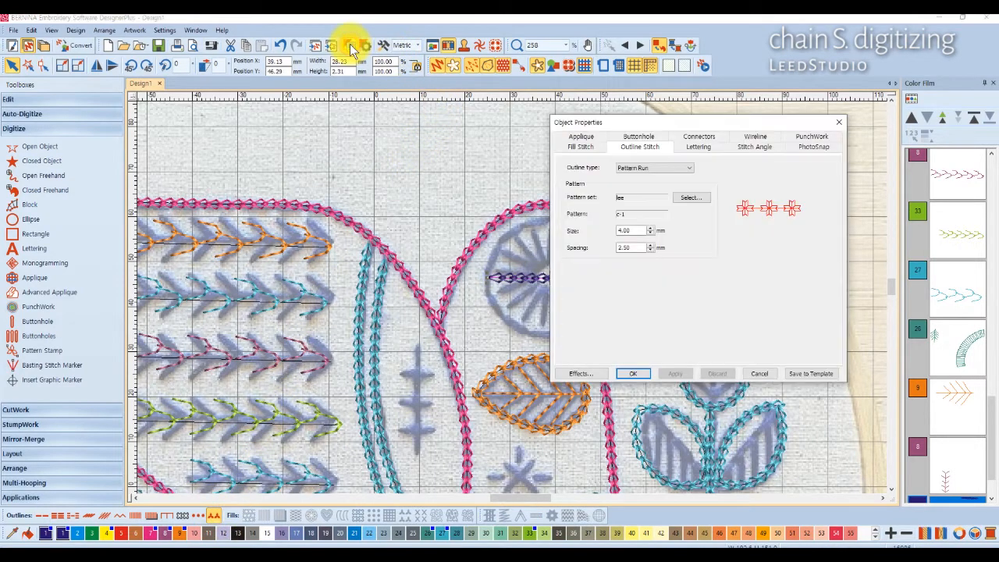
pyautogui.click(698, 197)
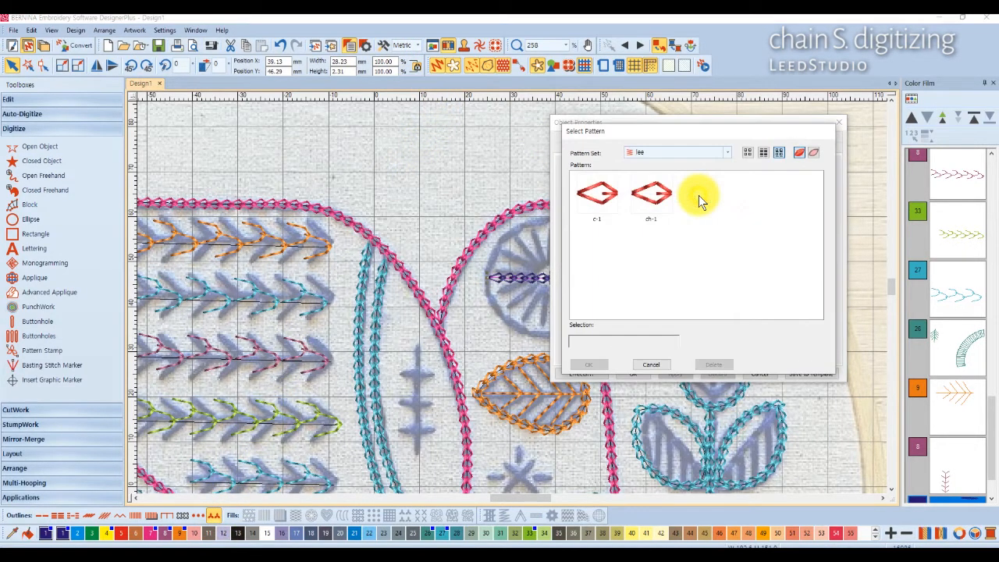
pyautogui.click(727, 153)
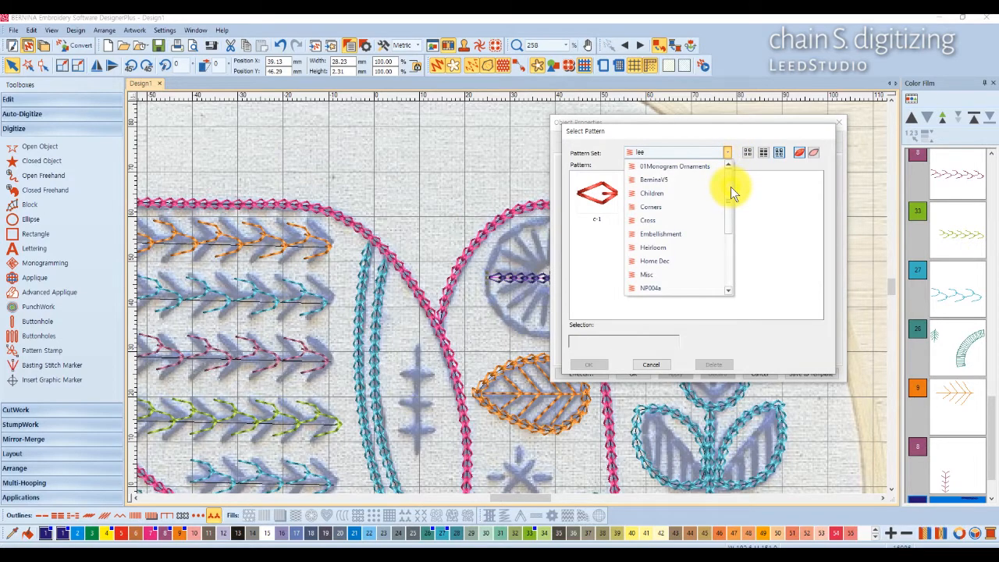
pyautogui.click(661, 263)
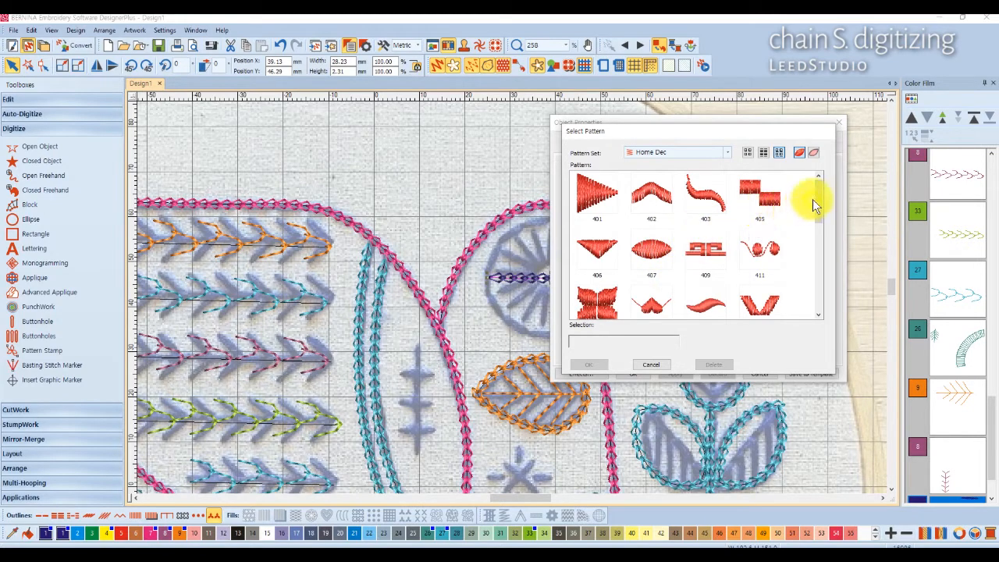
pyautogui.moveTo(819, 206); pyautogui.dragTo(822, 290)
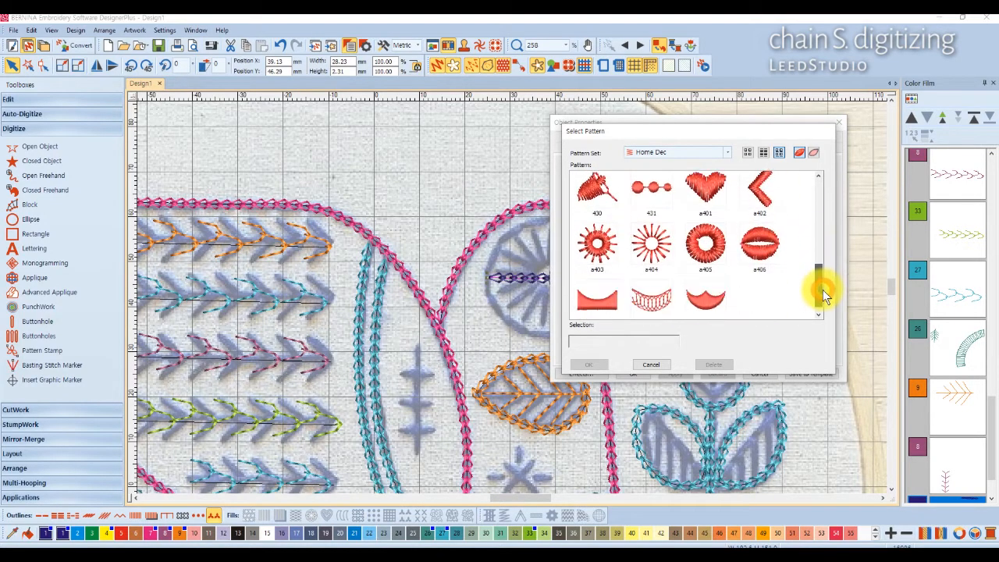
pyautogui.click(654, 244)
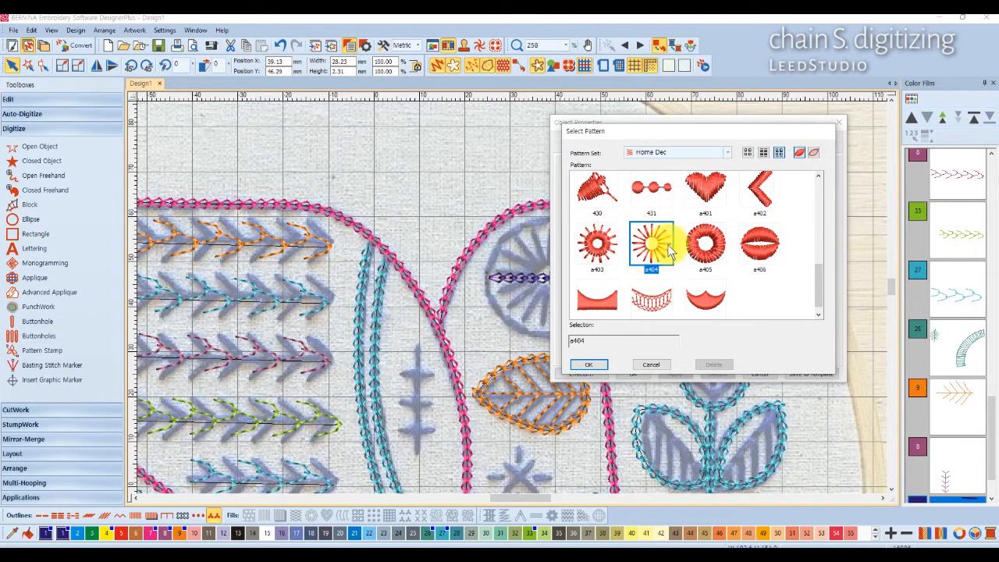
pyautogui.click(588, 365)
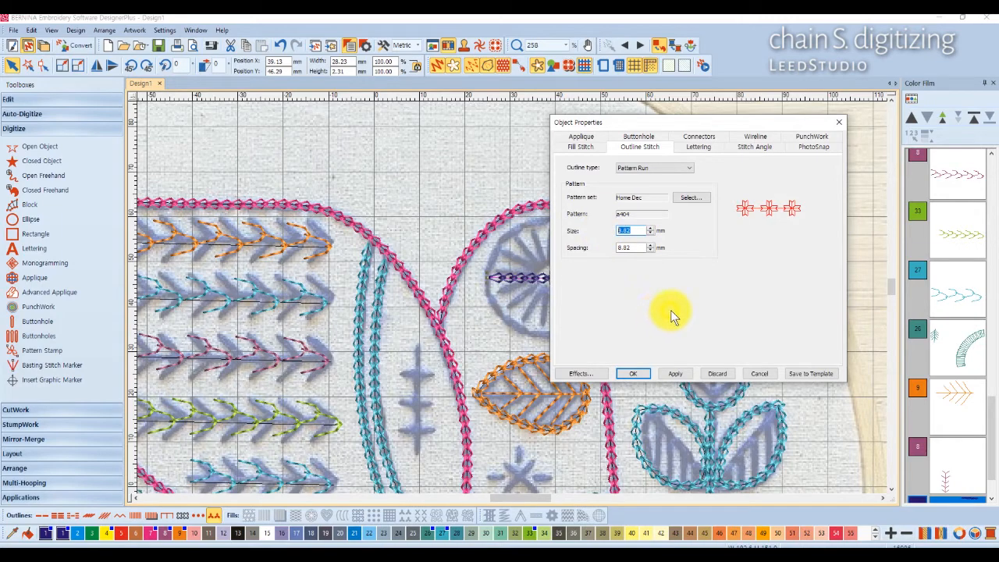
# Step: Set the pattern's size and spacing to 24 mm and move the wheel onto the round motif in the bird's head
pyautogui.write('24')
pyautogui.press('Tab')
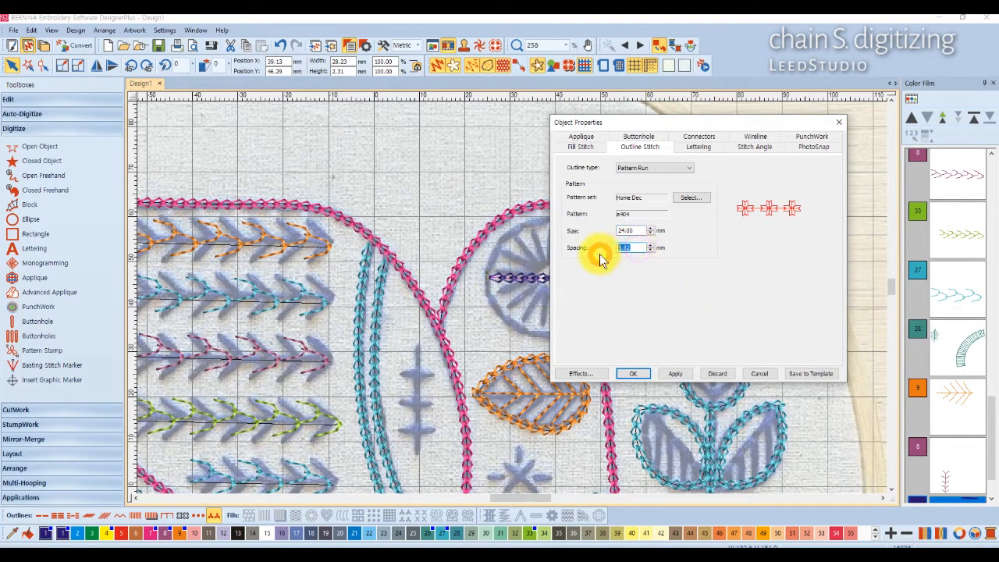
pyautogui.write('24')
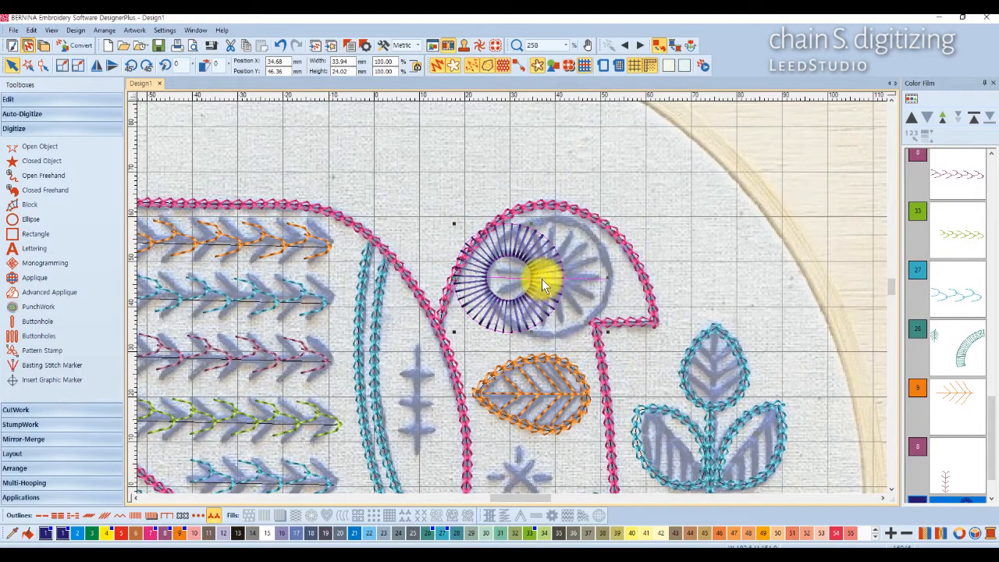
pyautogui.moveTo(544, 286); pyautogui.dragTo(585, 284)
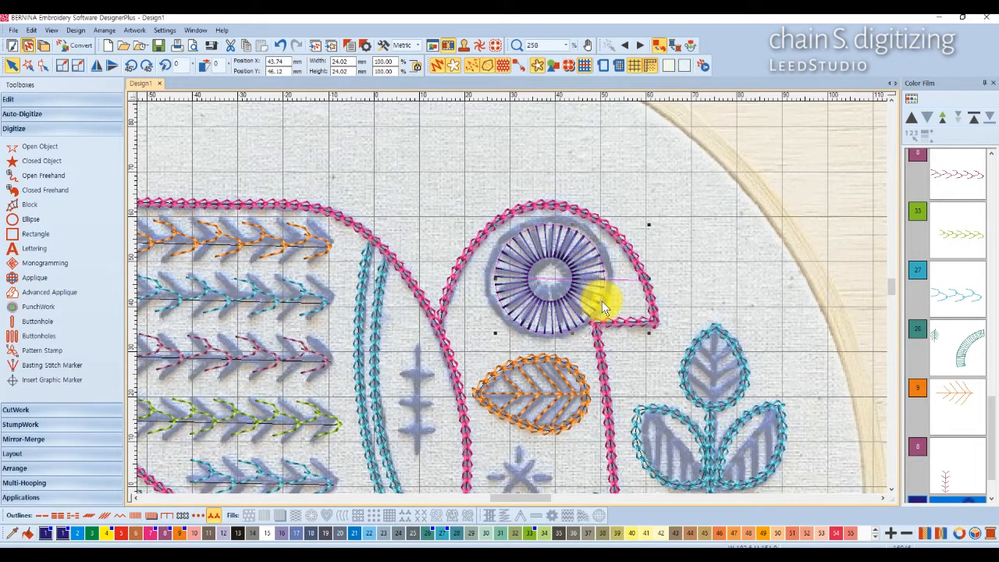
pyautogui.click(696, 242)
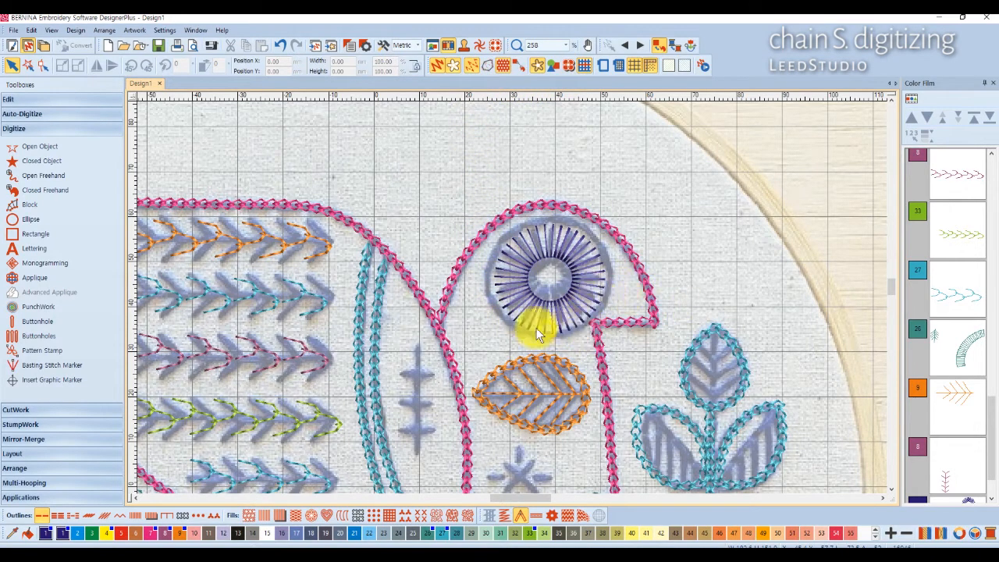
# Step: Draw a circle about 24.8 mm wide with the triple outline around the wheel's outer edge
pyautogui.click(489, 67)
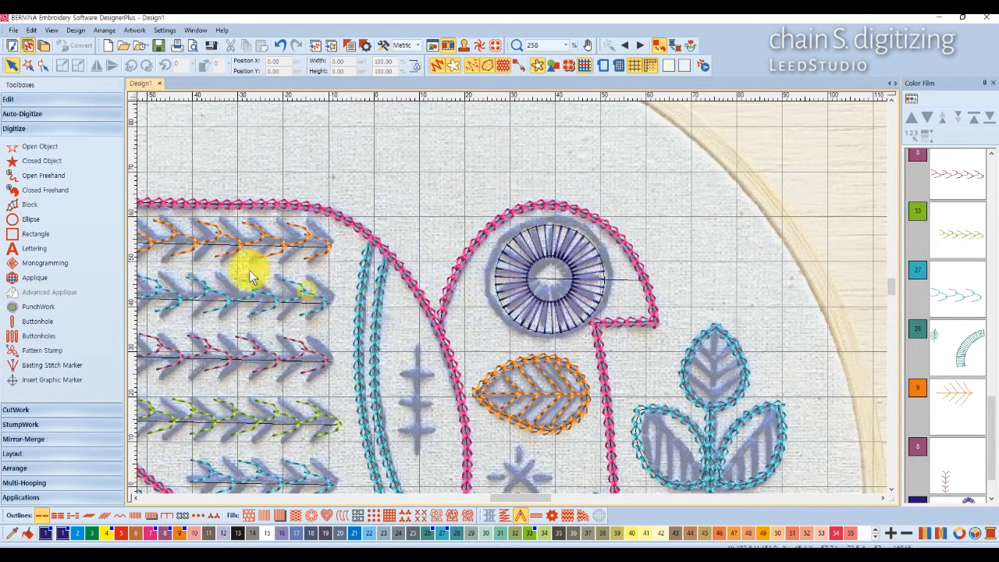
pyautogui.click(27, 221)
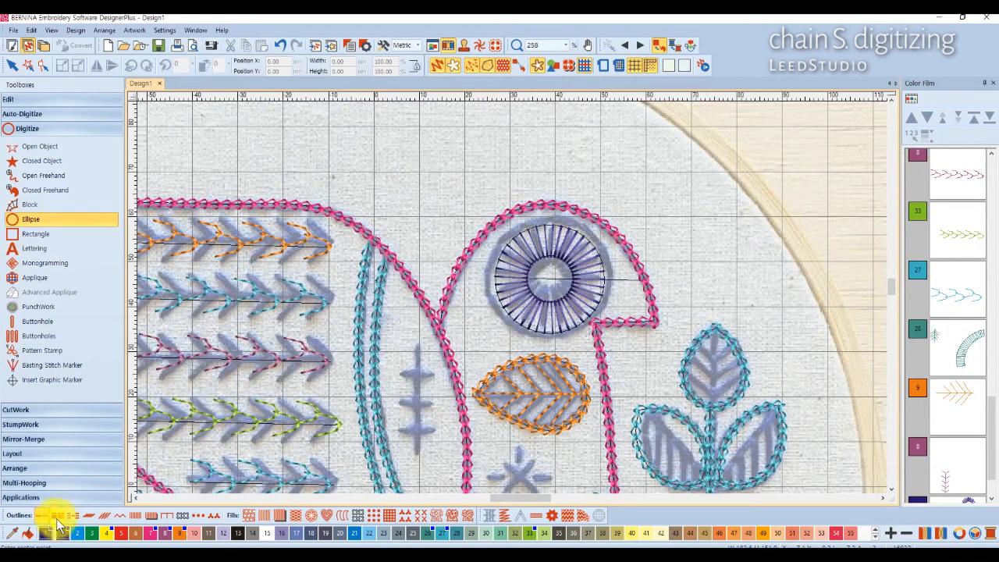
pyautogui.click(58, 515)
pyautogui.click(549, 278)
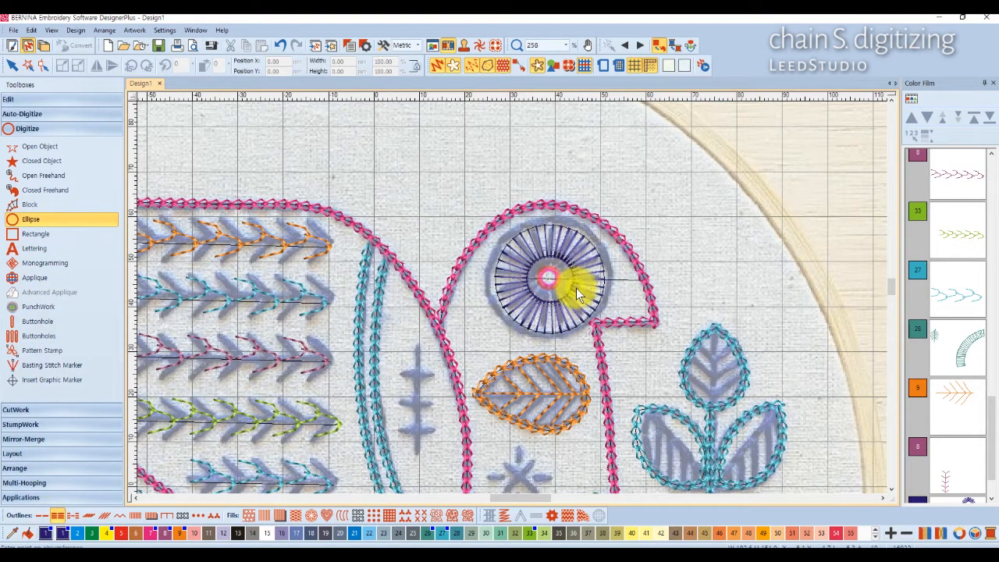
pyautogui.click(595, 309)
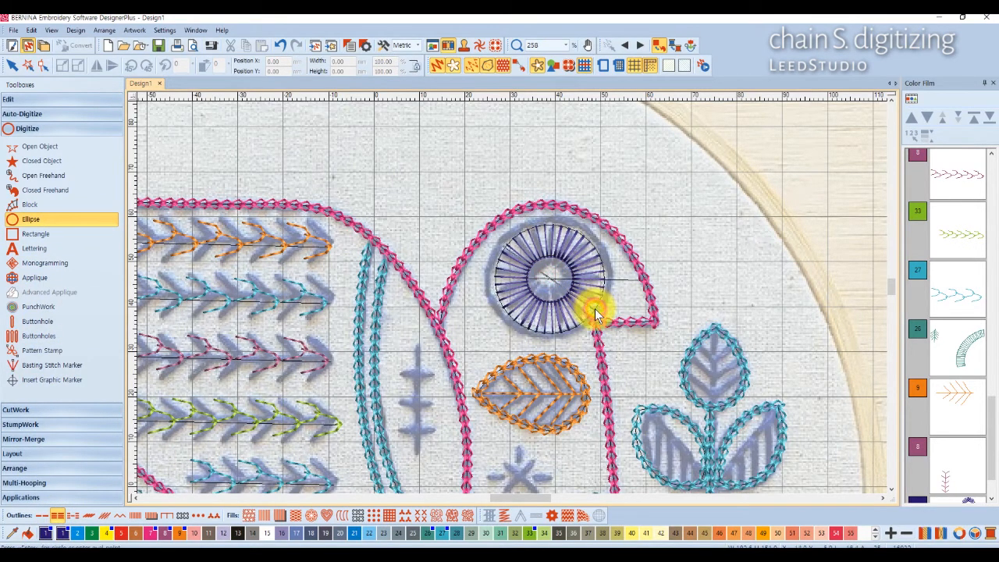
pyautogui.press('Return')
# Step: Shrink the circle proportionally to about 24.3 mm so it fits the outer edge of the wheel
pyautogui.scroll(3, 512, 297)
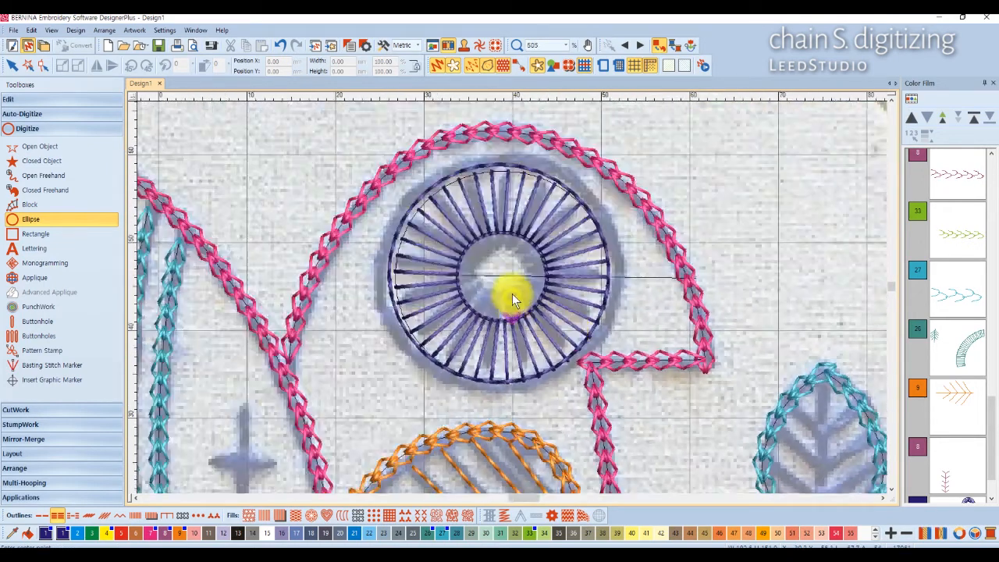
pyautogui.click(12, 65)
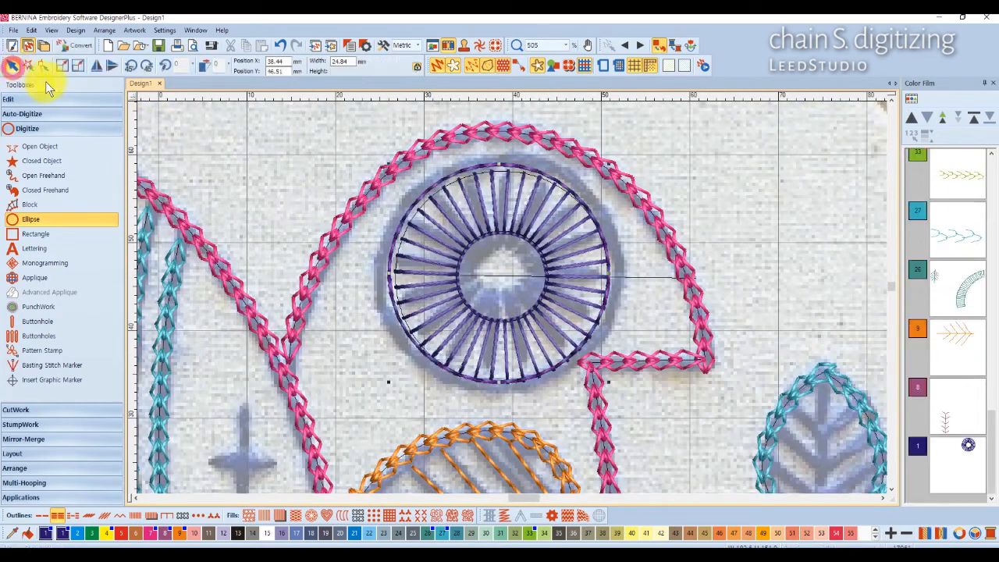
pyautogui.moveTo(385, 167); pyautogui.dragTo(392, 162)
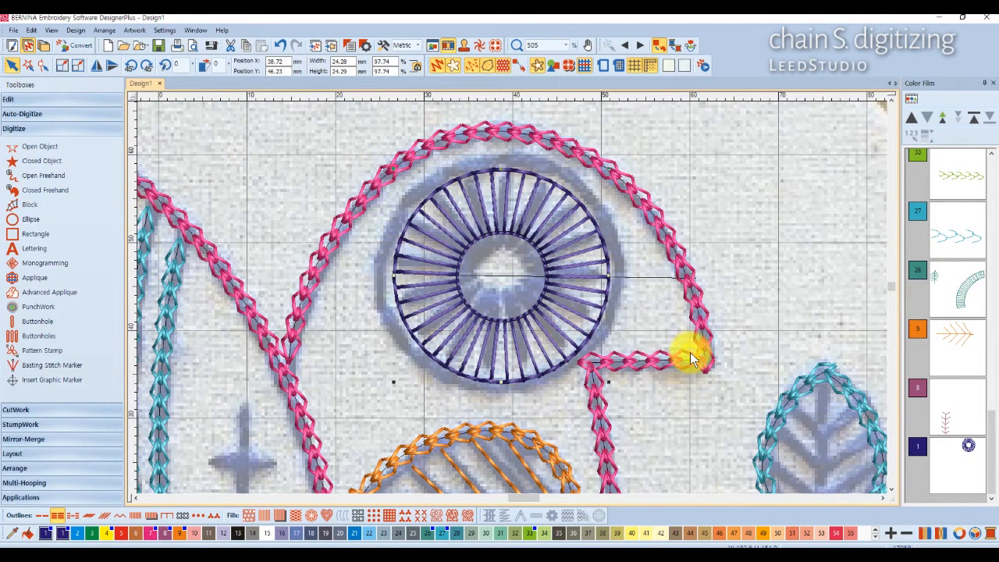
# Step: Recolor the wheel and its surrounding circle with color 27
pyautogui.click(947, 472)
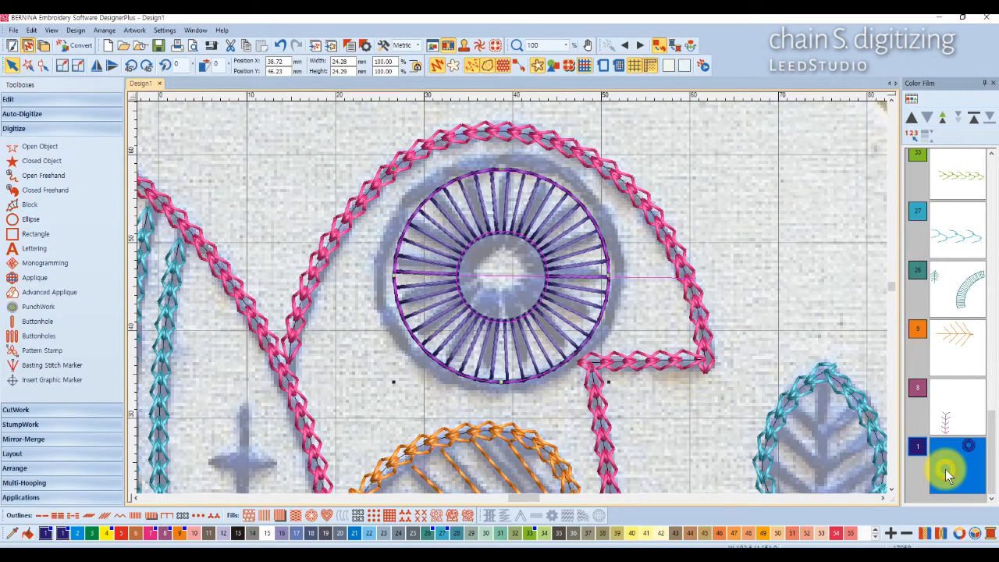
pyautogui.click(443, 535)
pyautogui.scroll(-4, 512, 298)
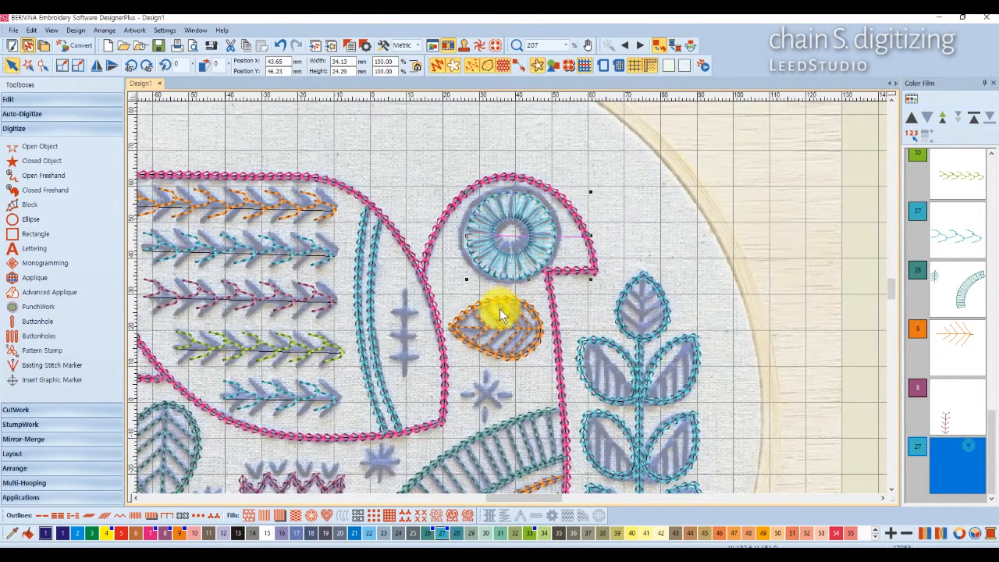
pyautogui.click(806, 263)
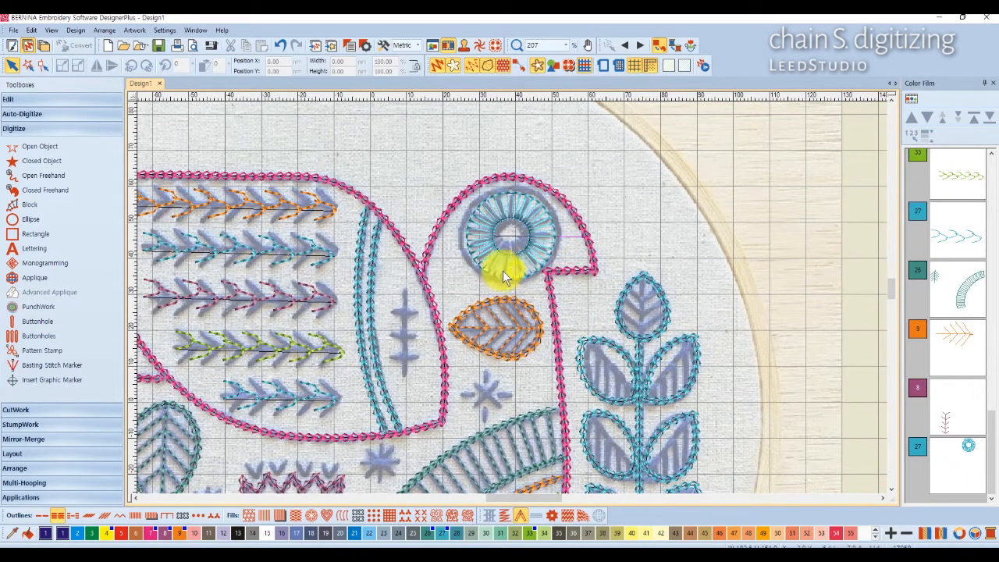
# Step: Trace the straight center vein of the plant's topmost leaf as an open object with the triple outline
pyautogui.scroll(-1, 635, 301)
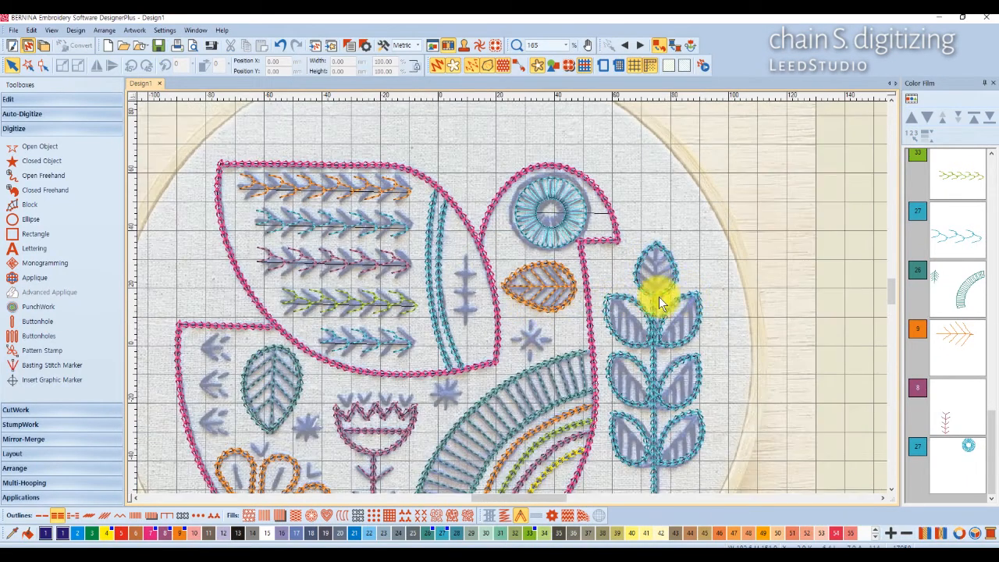
pyautogui.scroll(4, 656, 273)
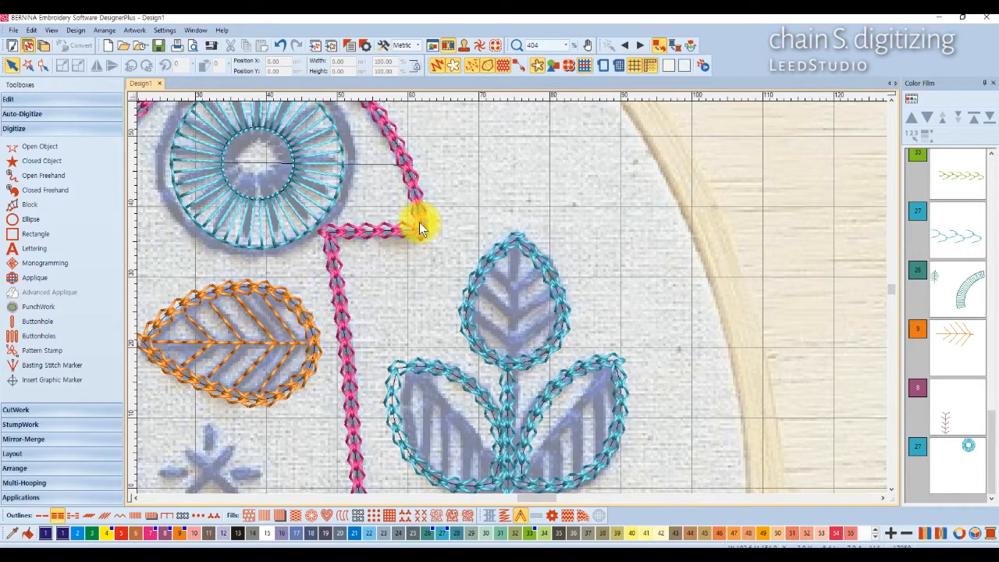
pyautogui.click(67, 147)
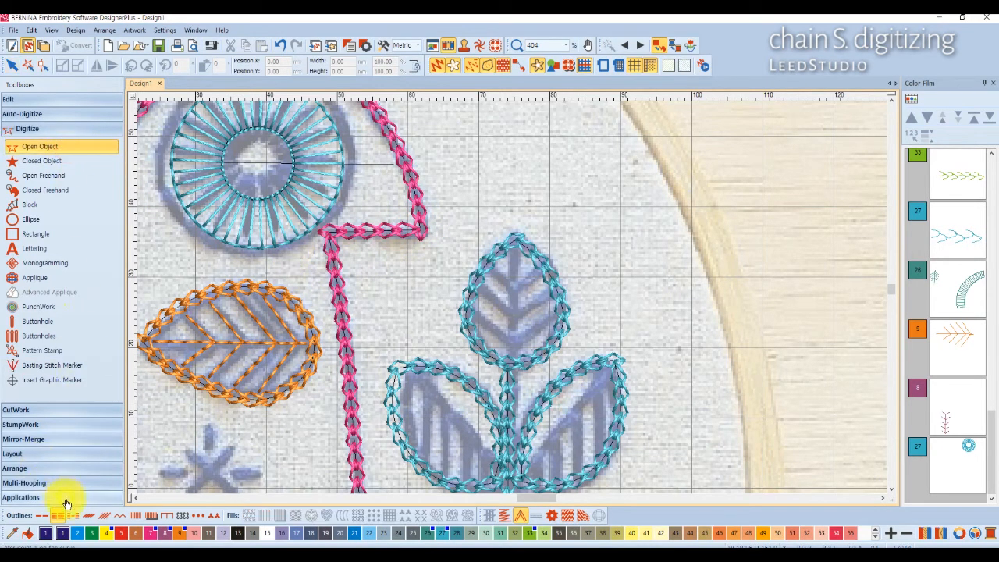
pyautogui.click(511, 246)
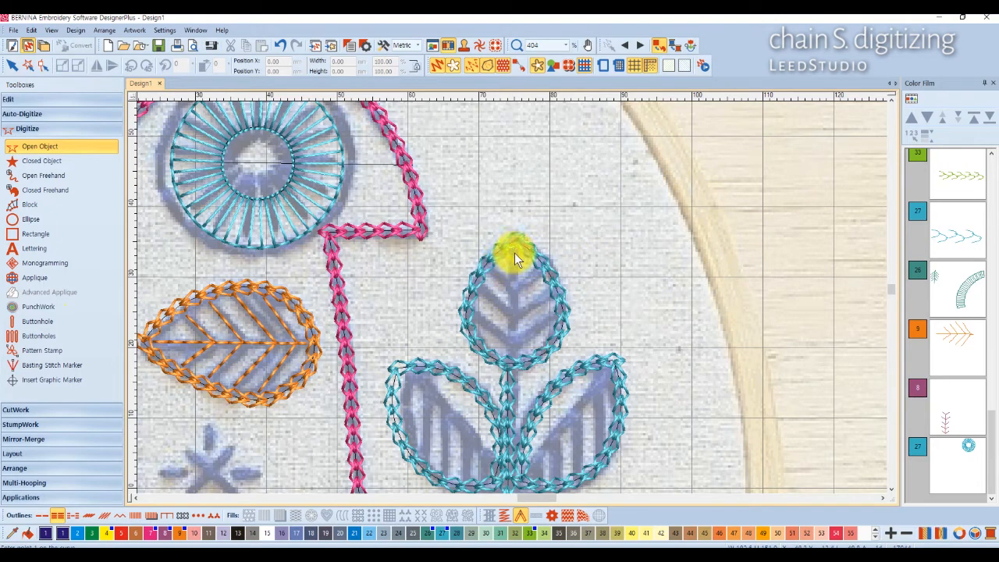
pyautogui.click(513, 356)
pyautogui.press('Return')
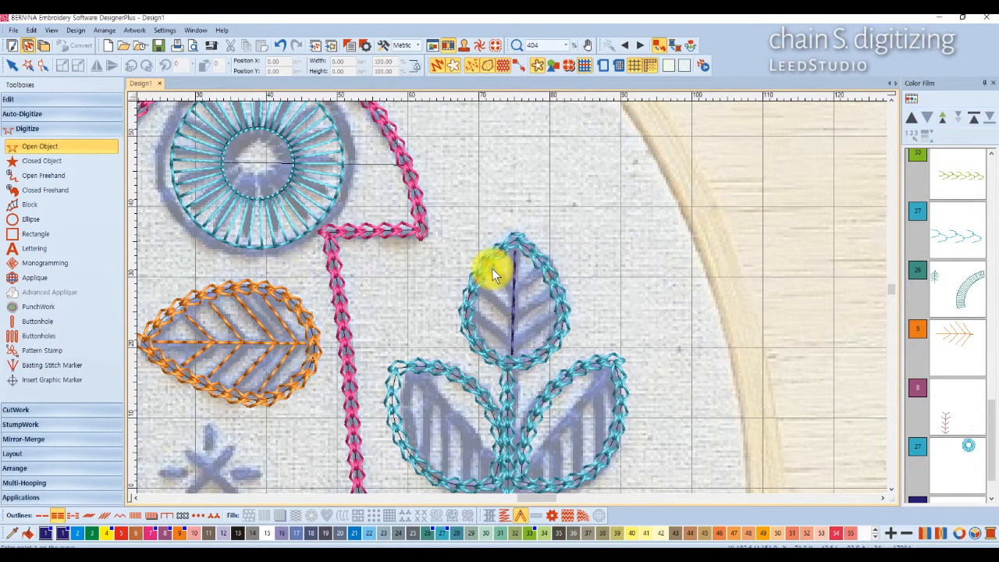
# Step: Trace the three V-shaped side veins of the plant's topmost leaf as separate open objects meeting at the center vein
pyautogui.click(513, 292)
pyautogui.click(538, 272)
pyautogui.press('Return')
pyautogui.click(476, 283)
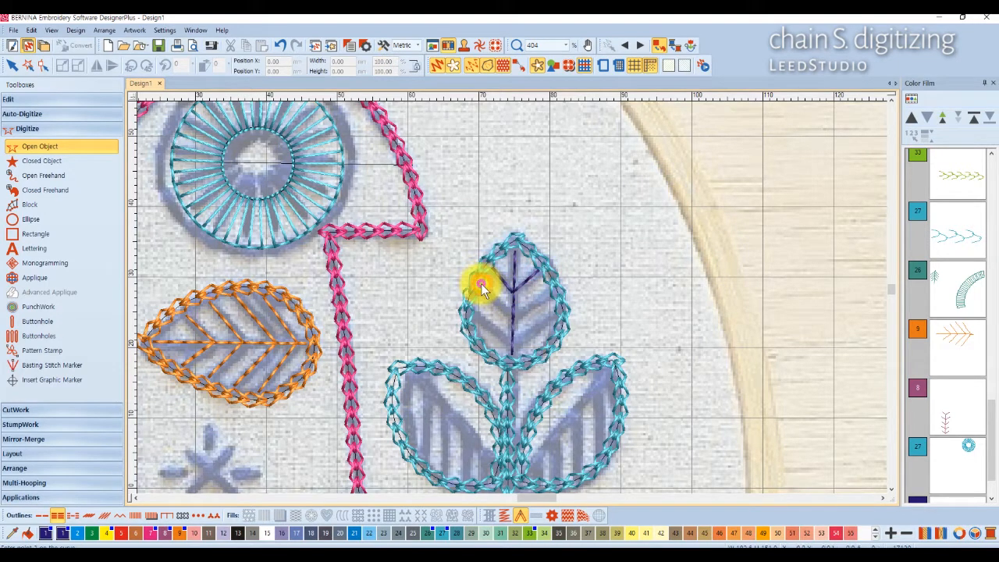
pyautogui.click(513, 318)
pyautogui.click(551, 293)
pyautogui.press('Return')
pyautogui.click(473, 313)
pyautogui.click(509, 343)
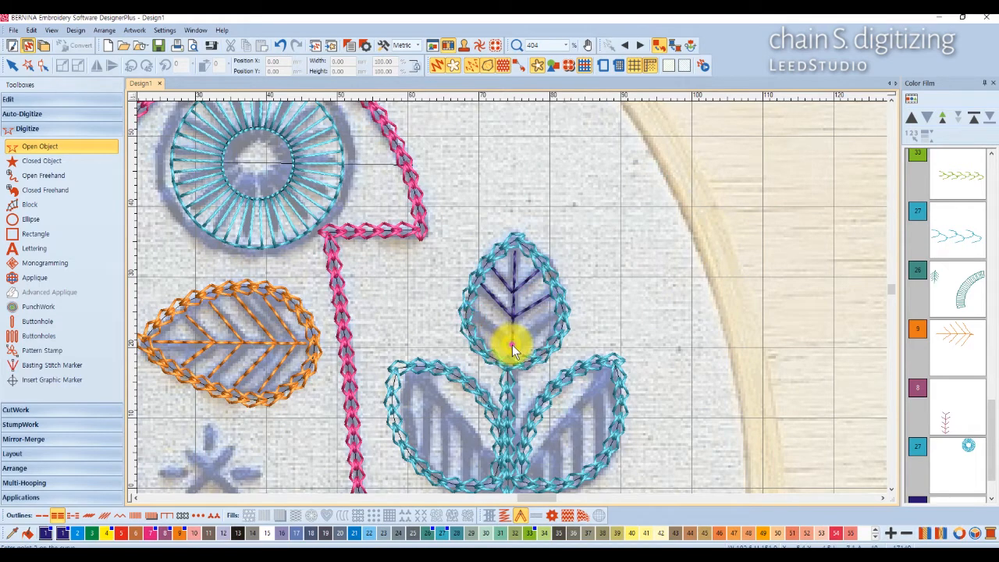
pyautogui.click(556, 320)
pyautogui.press('Return')
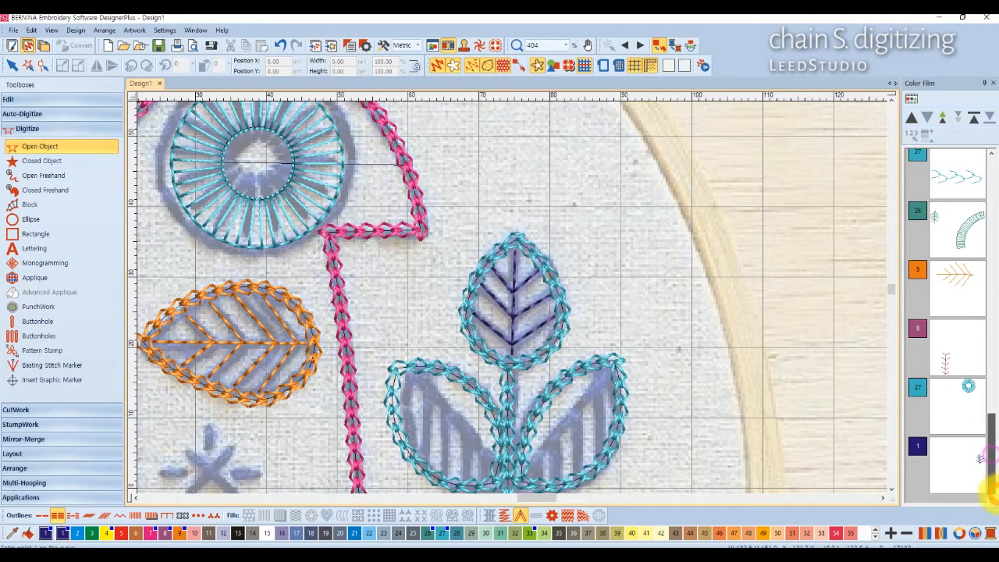
# Step: Apply Blackwork Run to all of the topmost leaf's veins, with the reference point at the base of the center vein
pyautogui.click(963, 468)
pyautogui.click(83, 102)
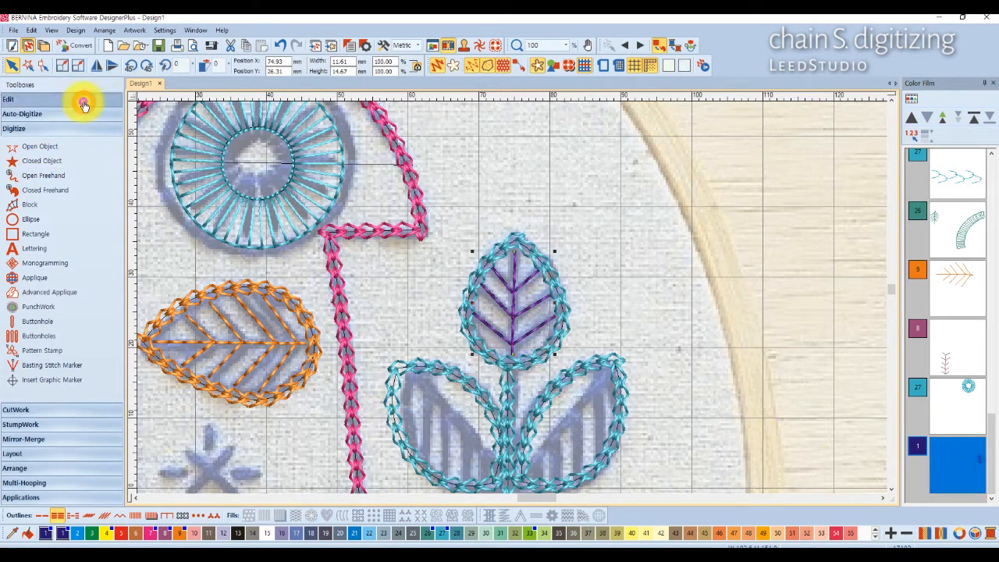
pyautogui.click(41, 194)
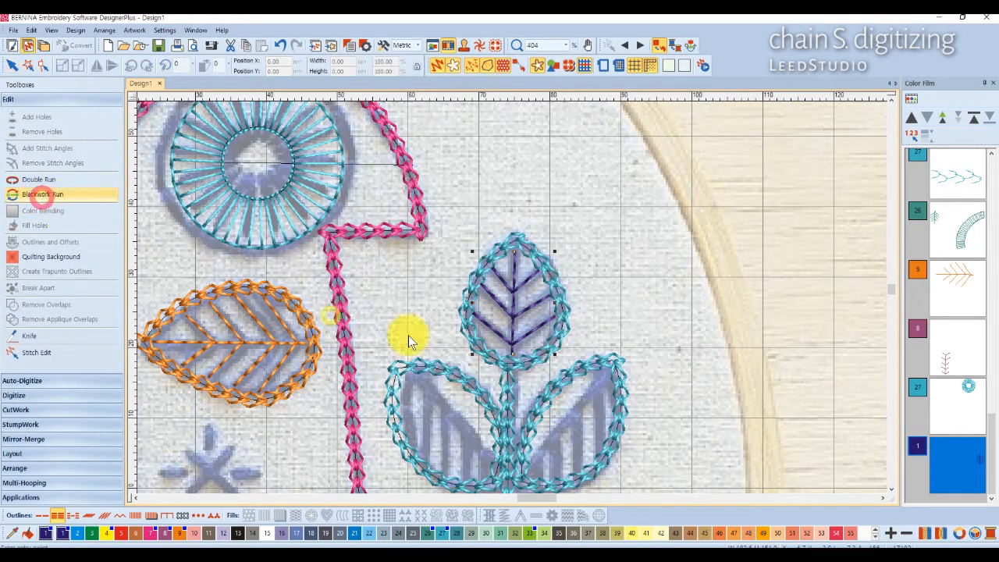
pyautogui.click(511, 352)
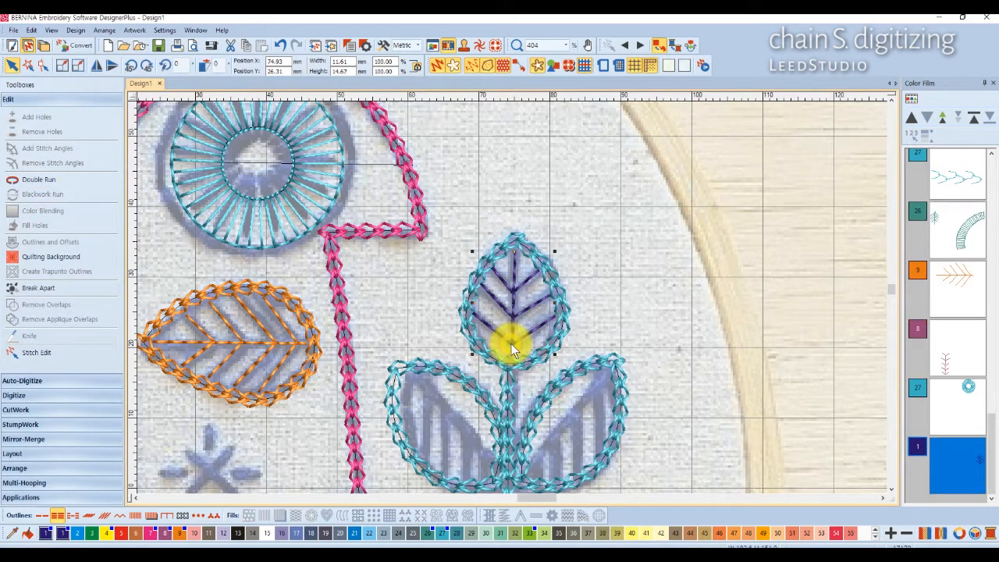
pyautogui.scroll(-1, 471, 443)
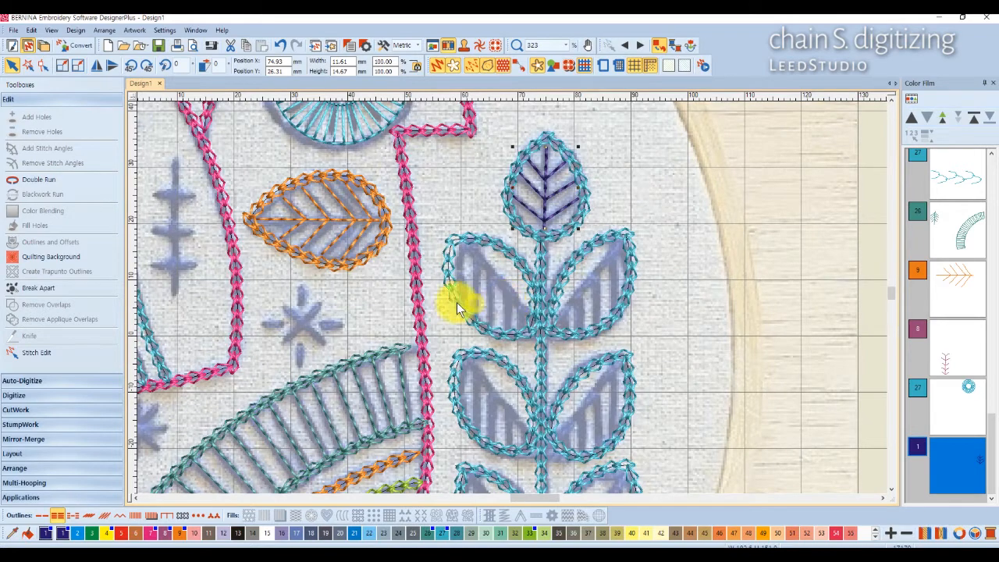
# Step: Trace the diagonal vein and the vertical side veins of the plant's upper-left leaf as open objects
pyautogui.click(73, 396)
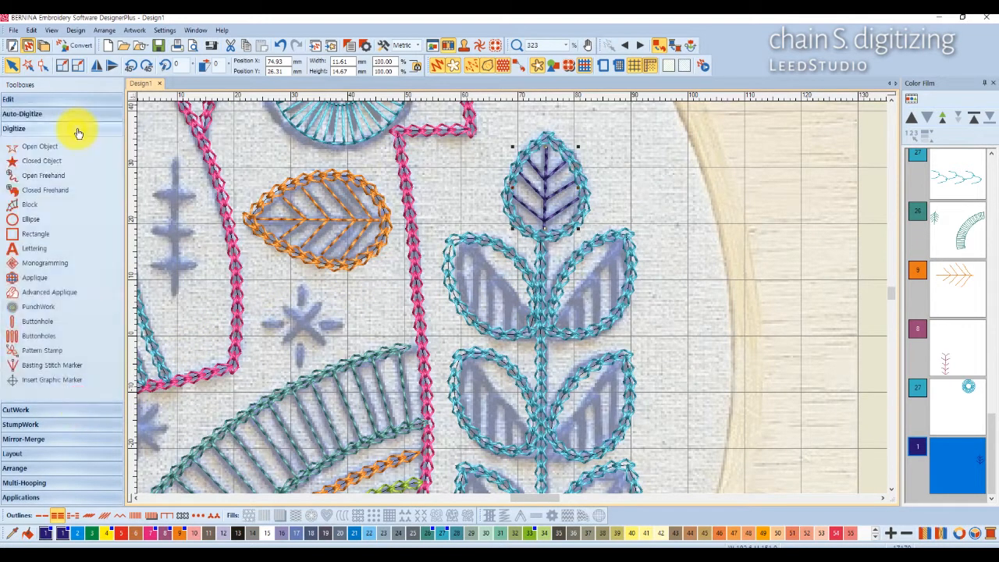
pyautogui.click(43, 146)
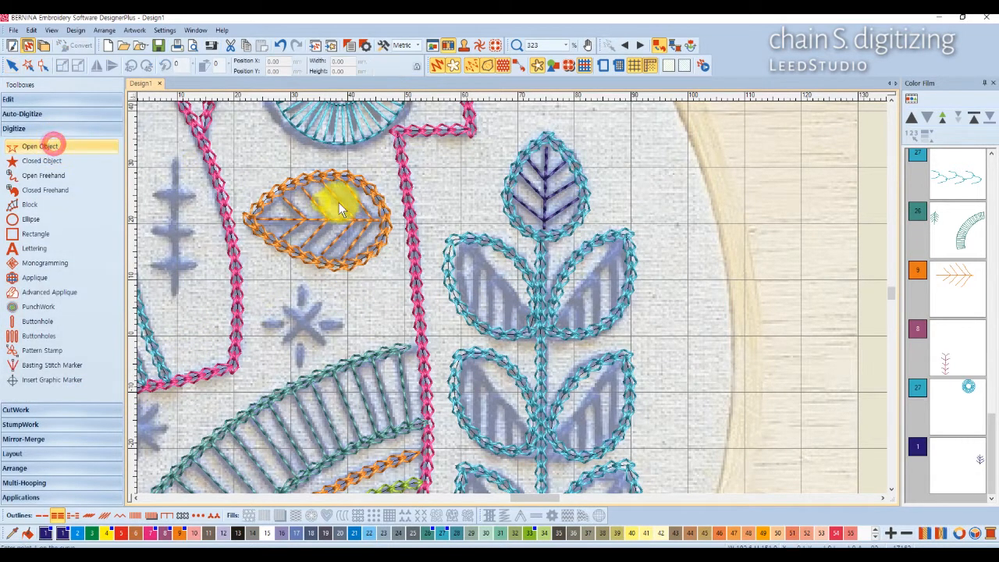
pyautogui.click(464, 257)
pyautogui.click(528, 317)
pyautogui.press('Return')
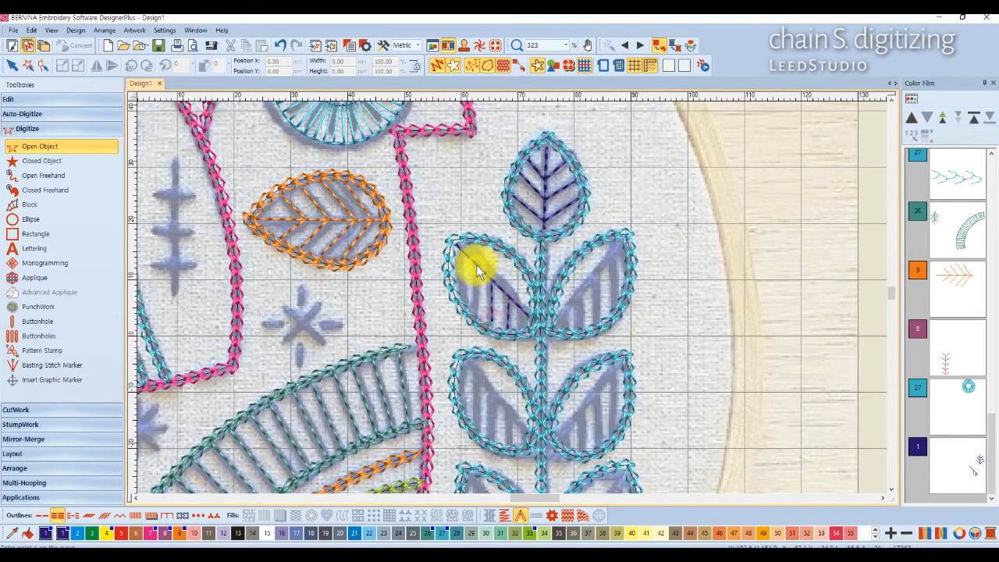
pyautogui.click(474, 269)
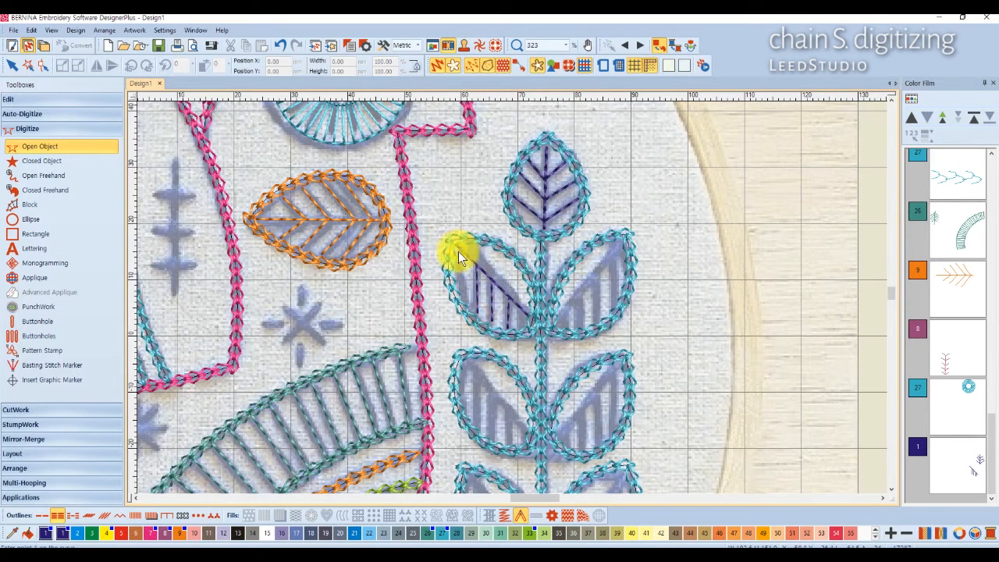
pyautogui.click(463, 253)
pyautogui.click(466, 302)
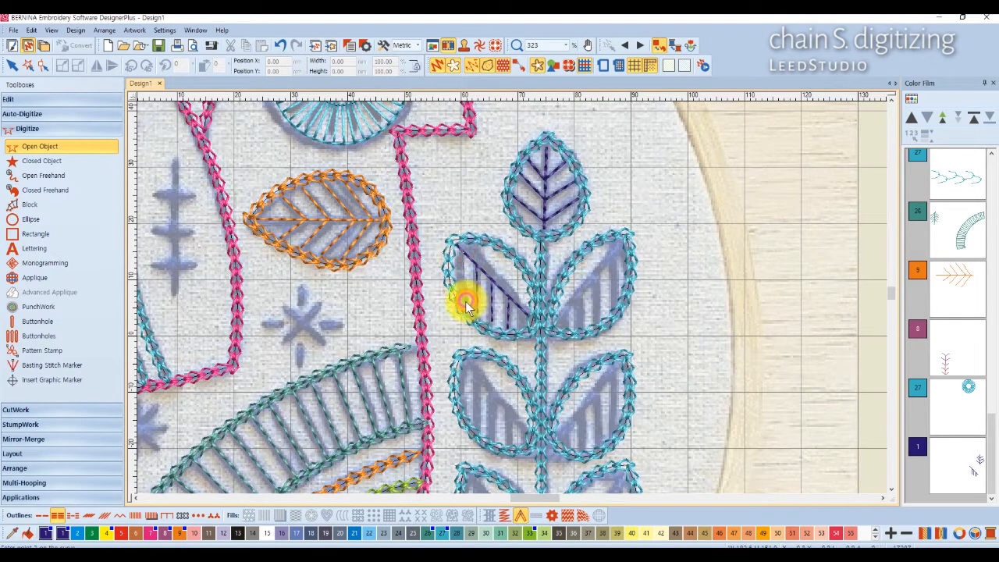
pyautogui.press('Return')
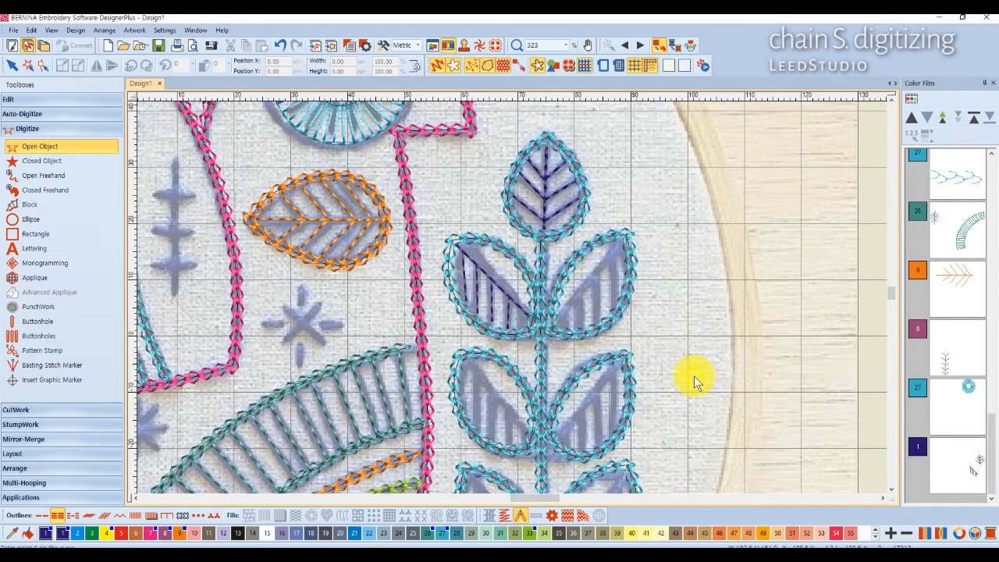
# Step: Apply Blackwork Run to the upper-left leaf's veins, with the reference point at the outer tip of the diagonal vein
pyautogui.click(12, 65)
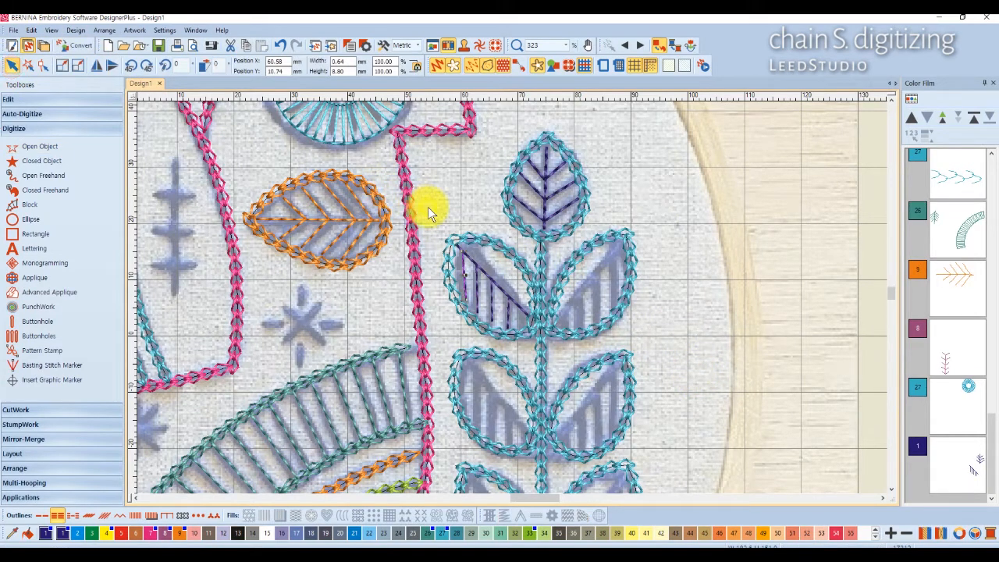
pyautogui.moveTo(427, 207); pyautogui.dragTo(532, 334)
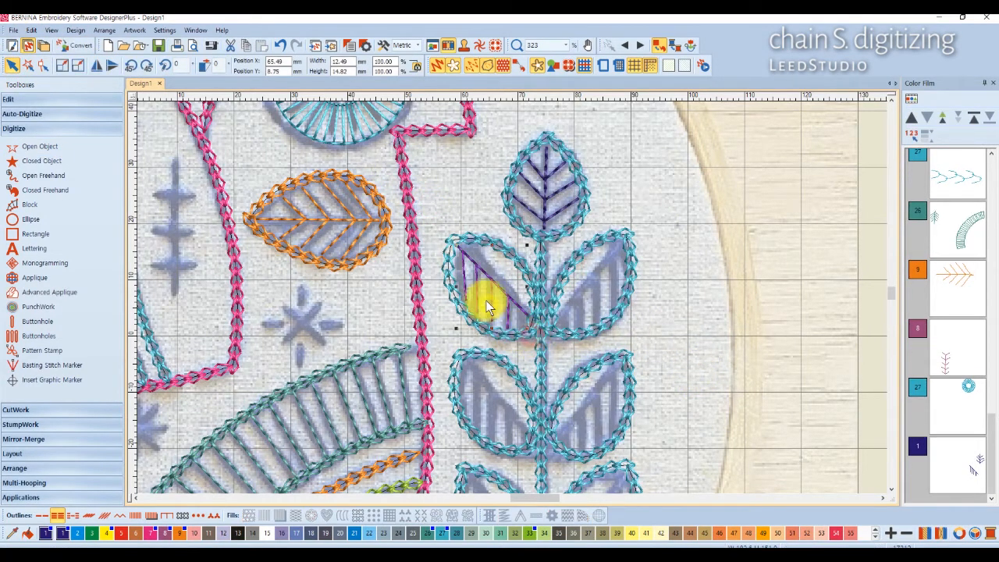
pyautogui.click(74, 98)
pyautogui.click(59, 199)
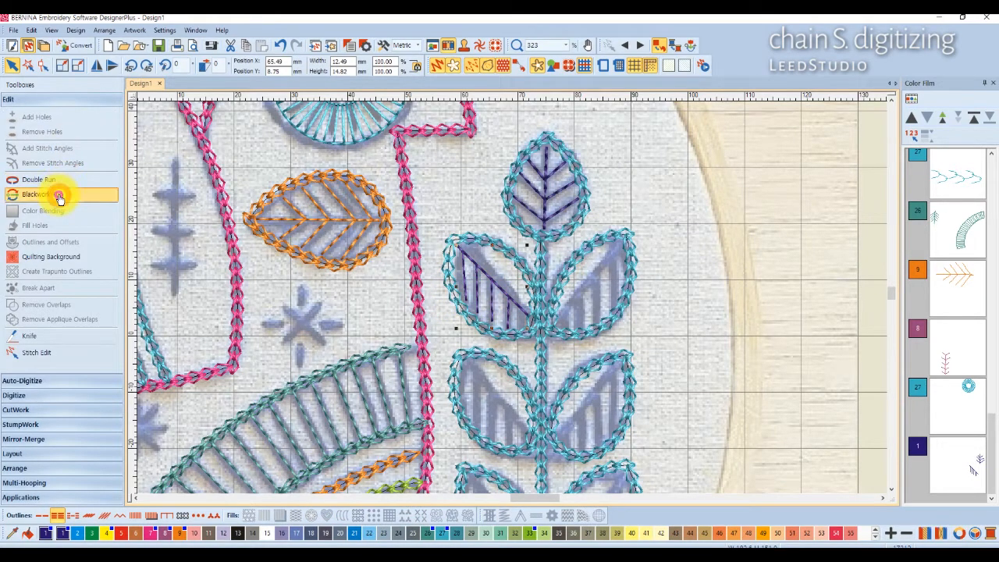
pyautogui.click(463, 257)
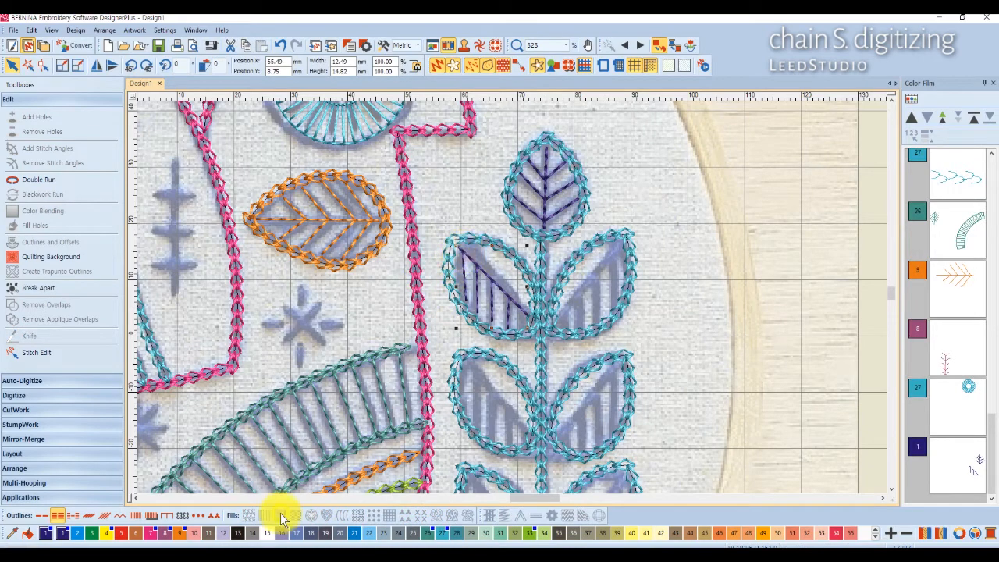
# Step: Recolor the veins of the upper-left leaf and the topmost leaf with color 27
pyautogui.click(443, 535)
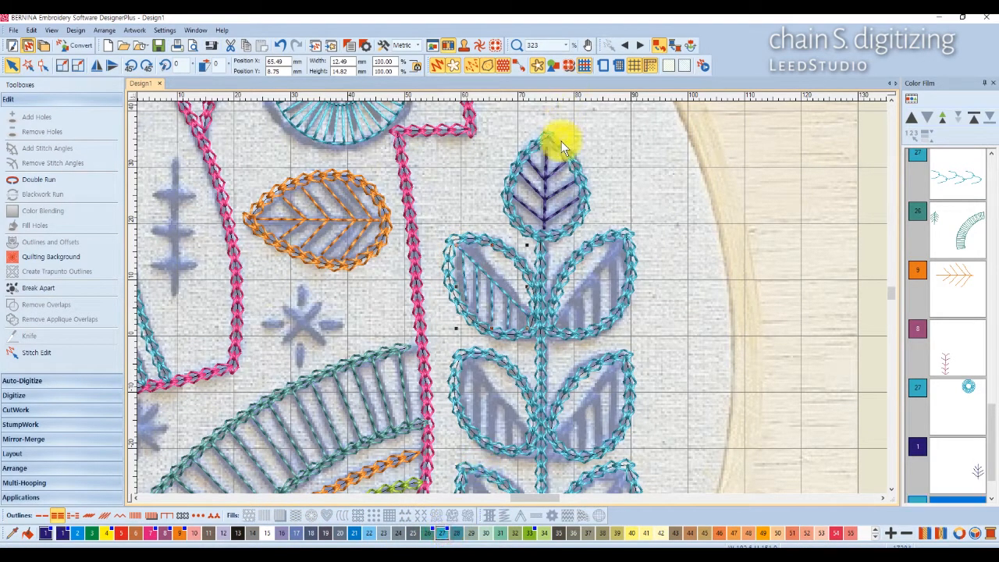
pyautogui.click(551, 194)
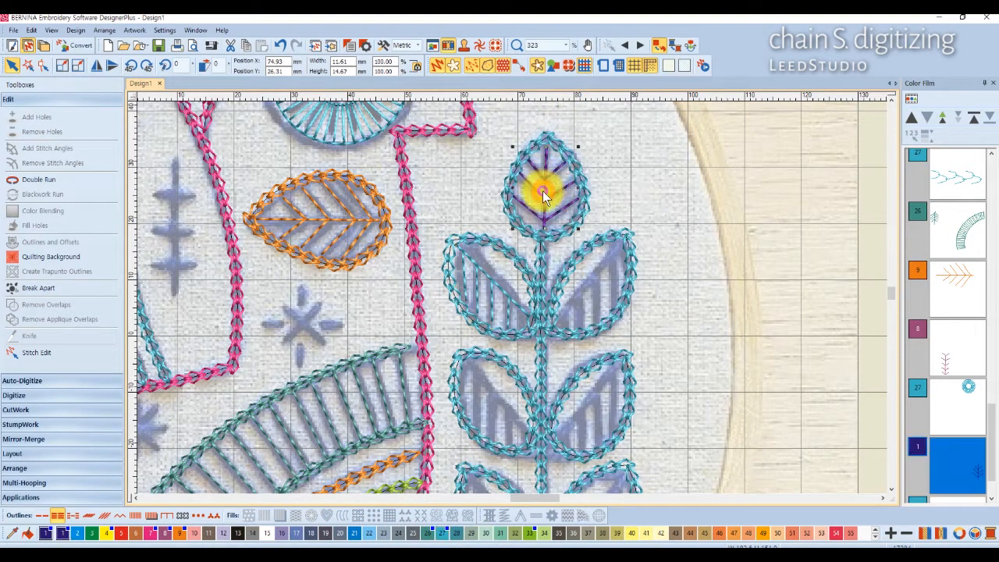
pyautogui.click(447, 534)
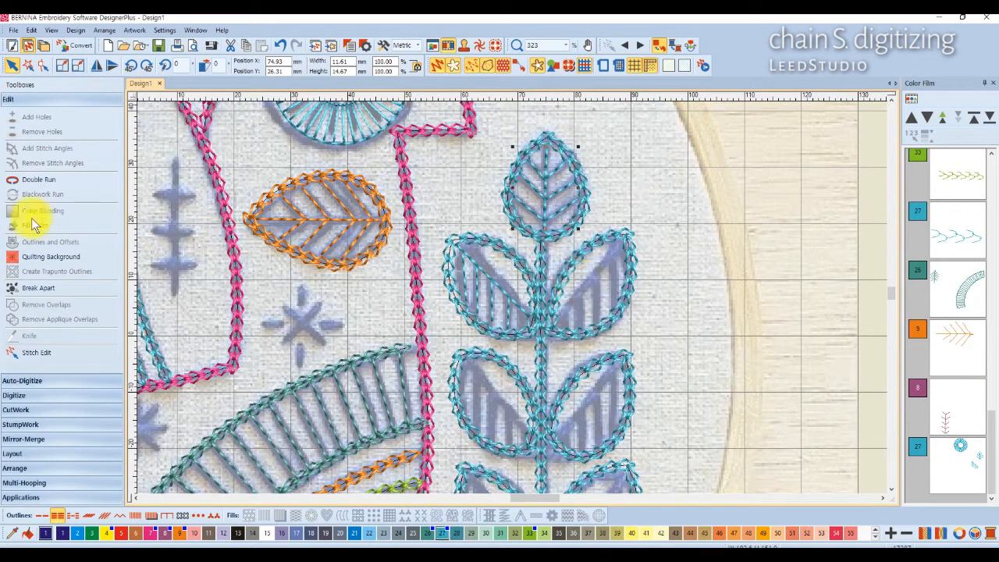
# Step: Trace the diagonal vein and the vertical side veins of the plant's upper-right leaf as open objects
pyautogui.click(40, 395)
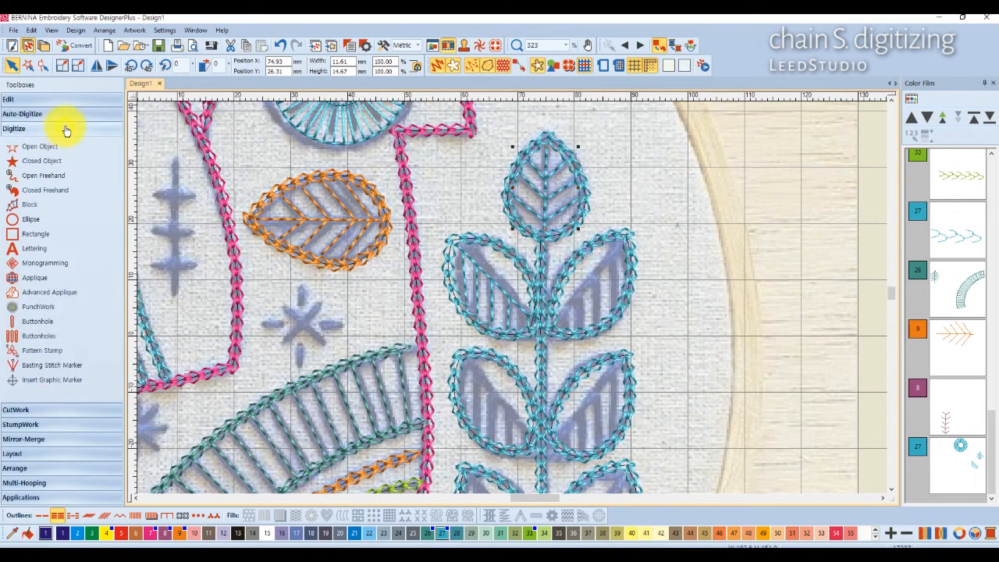
pyautogui.click(43, 146)
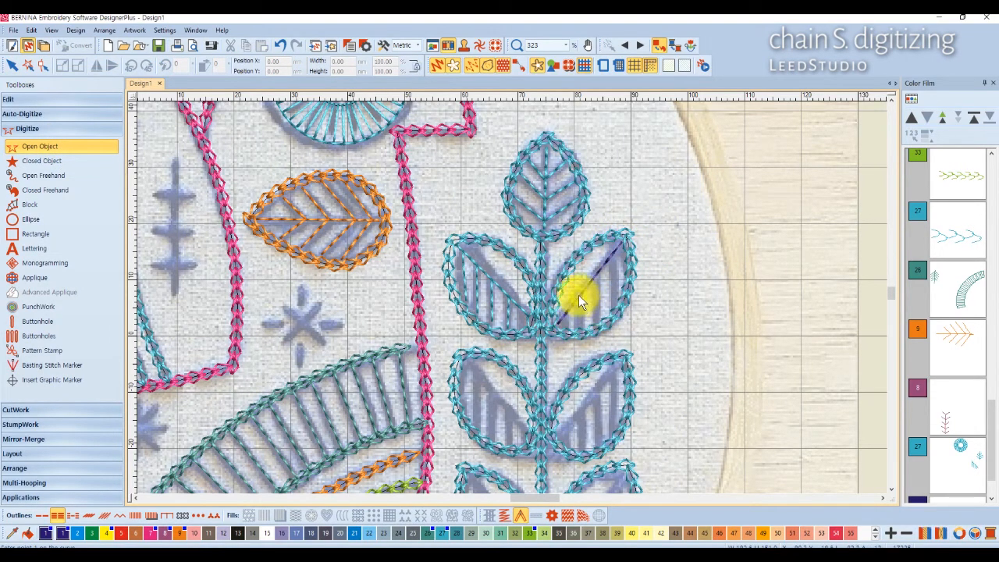
pyautogui.click(581, 324)
pyautogui.press('Return')
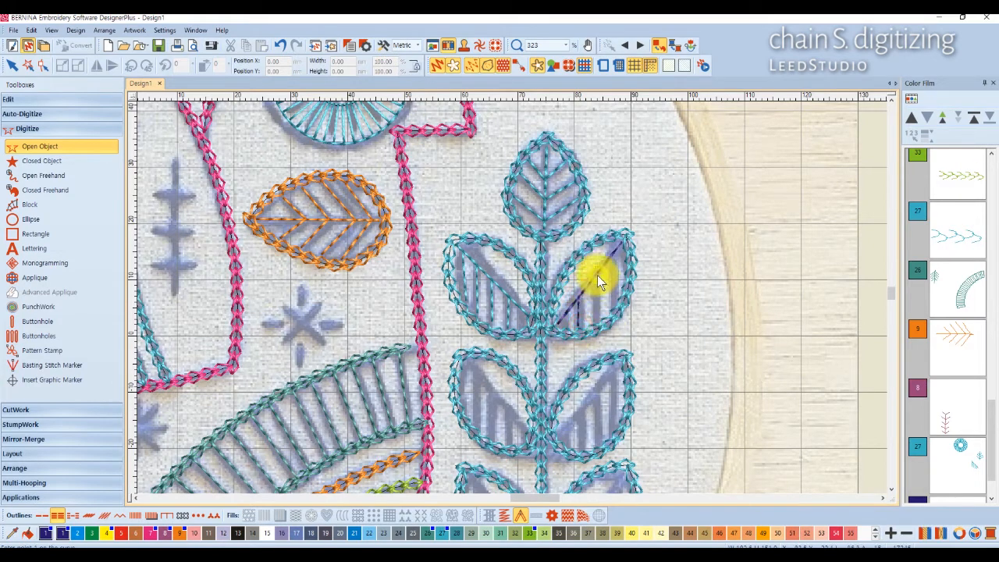
pyautogui.click(598, 277)
pyautogui.click(596, 322)
pyautogui.press('Return')
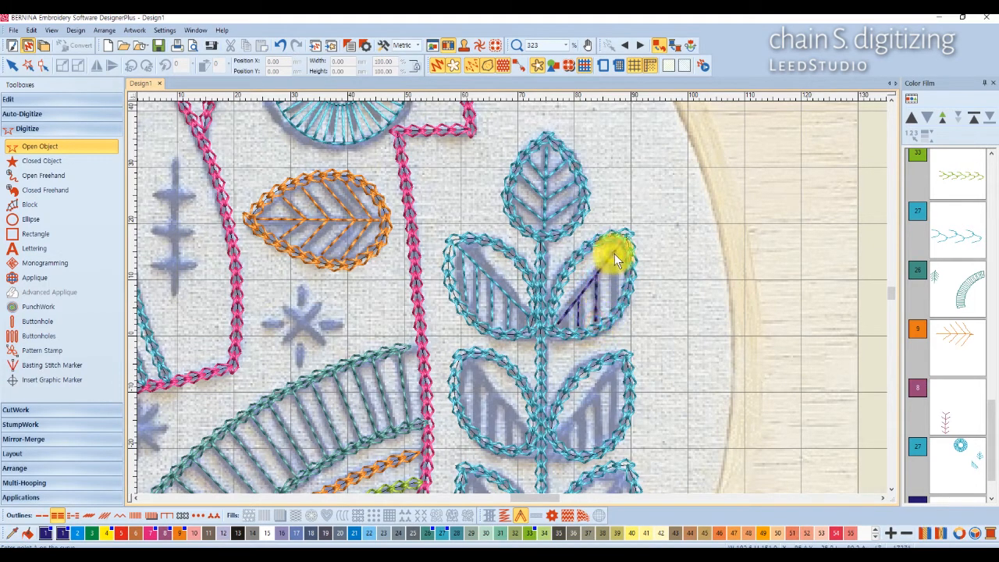
pyautogui.click(614, 254)
pyautogui.click(614, 311)
pyautogui.press('Return')
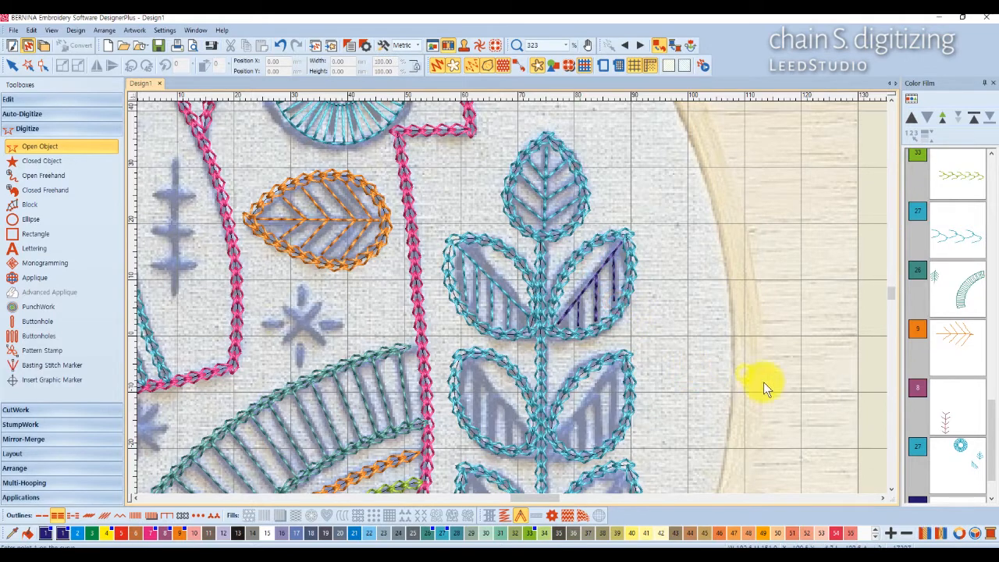
# Step: Apply Blackwork Run to the upper-right leaf's veins from near the leaf tip and recolor them with color 27
pyautogui.click(993, 495)
pyautogui.click(966, 473)
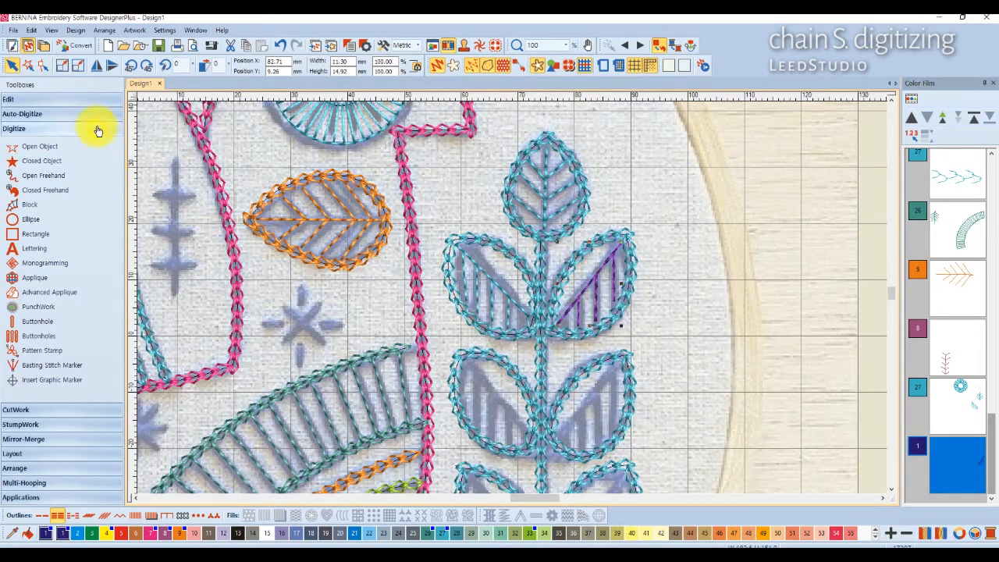
pyautogui.click(104, 102)
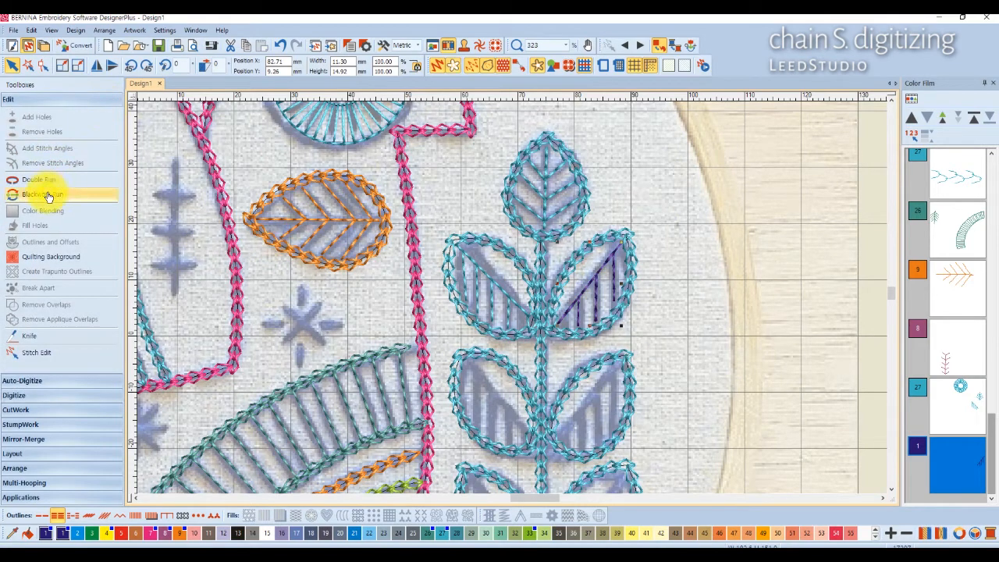
pyautogui.click(49, 194)
pyautogui.click(611, 256)
pyautogui.click(611, 256)
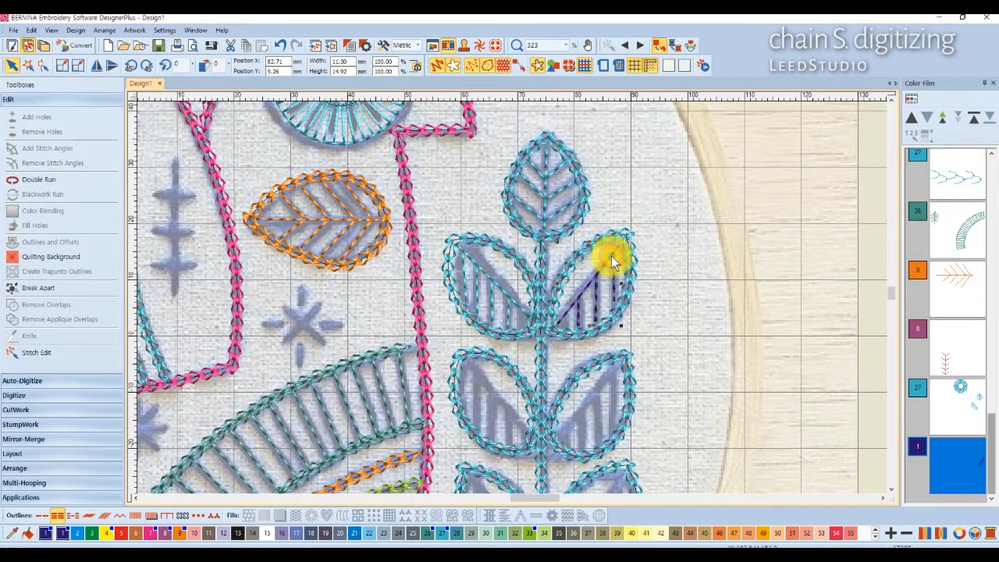
pyautogui.click(443, 533)
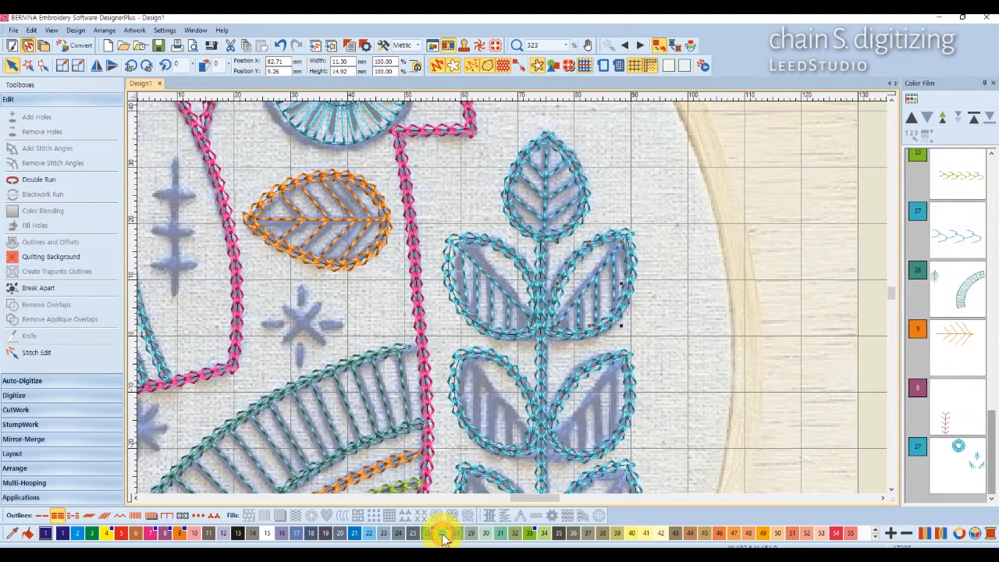
# Step: Duplicate the vein objects of the upper pair of leaves and place the copies in the middle pair of leaves
pyautogui.scroll(-3, 515, 308)
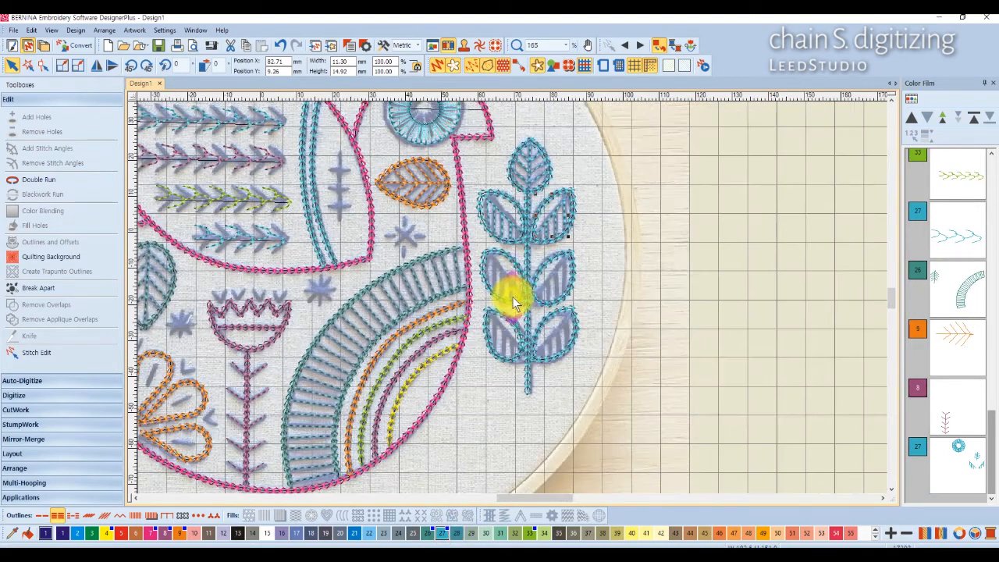
pyautogui.scroll(2, 514, 293)
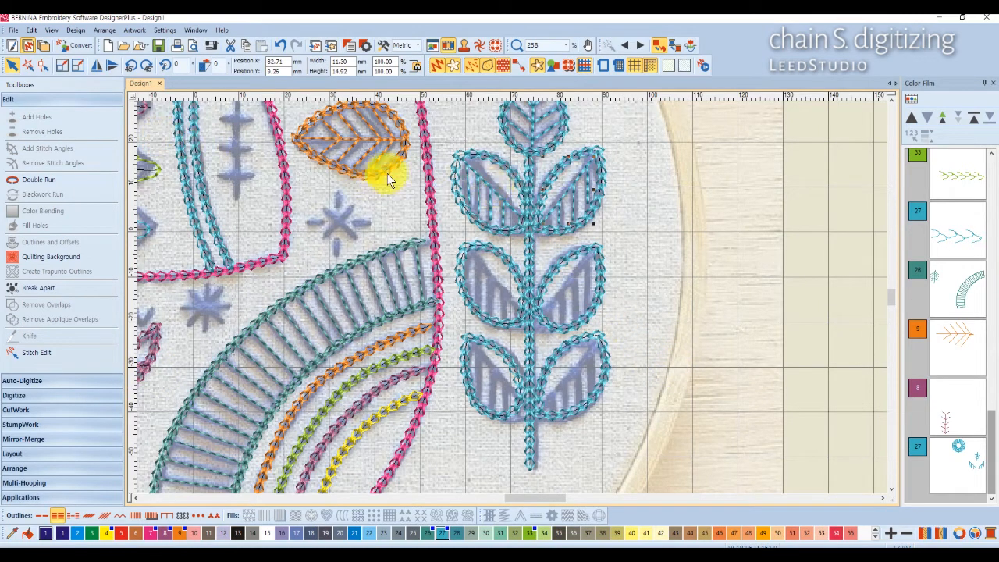
pyautogui.click(494, 197)
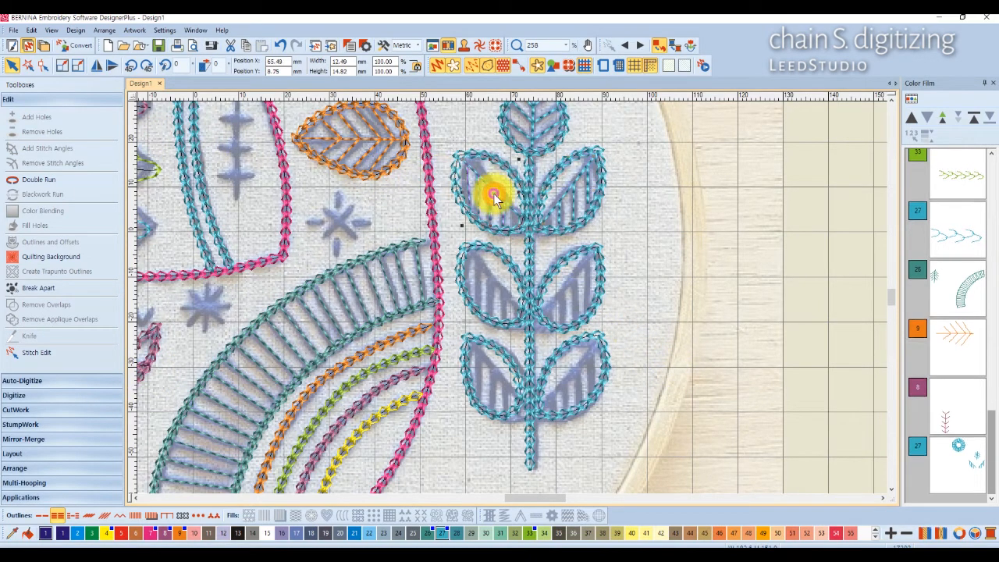
pyautogui.keyDown('ctrl'); pyautogui.click(570, 195); pyautogui.keyUp('ctrl')
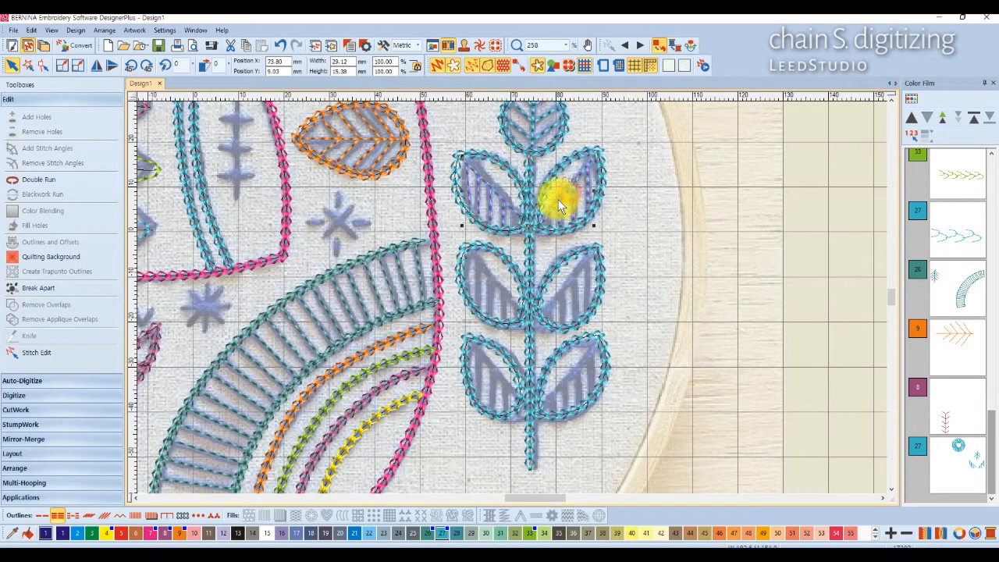
pyautogui.moveTo(558, 199); pyautogui.dragTo(562, 303)
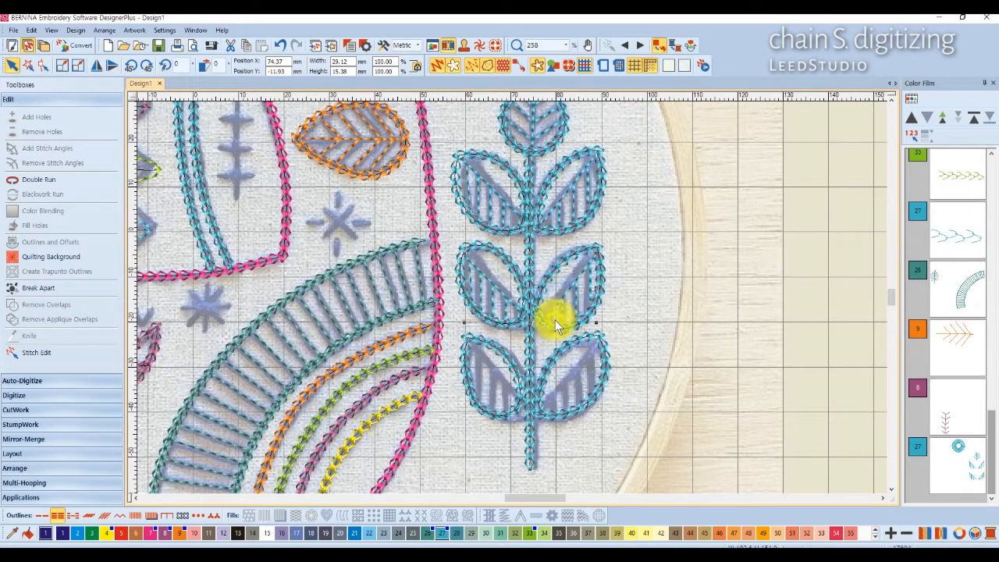
pyautogui.scroll(3, 512, 297)
pyautogui.scroll(-1, 512, 297)
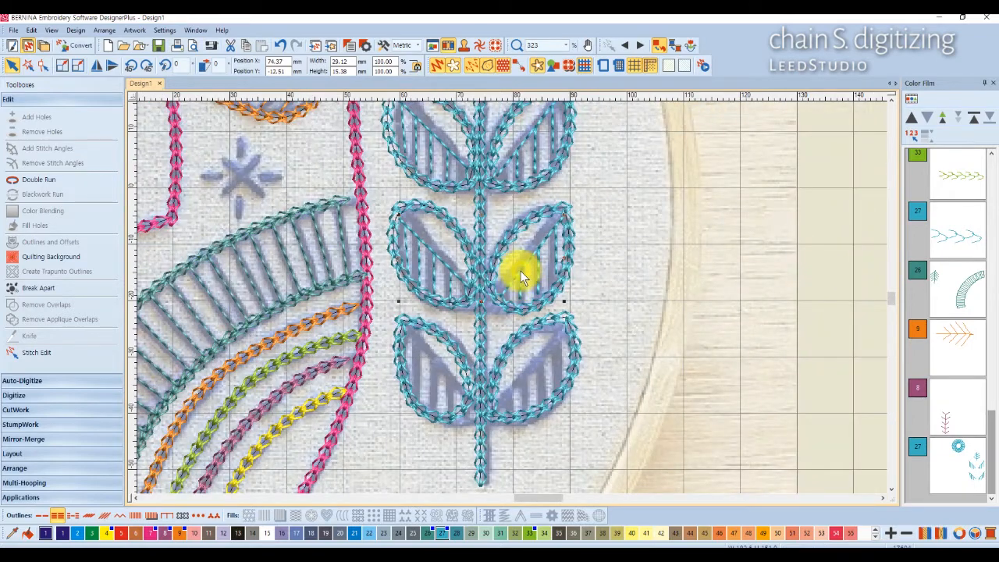
# Step: Duplicate the vein objects of the middle pair of leaves and place the copies in the bottom pair of leaves
pyautogui.moveTo(521, 271); pyautogui.dragTo(523, 386)
pyautogui.scroll(3, 508, 291)
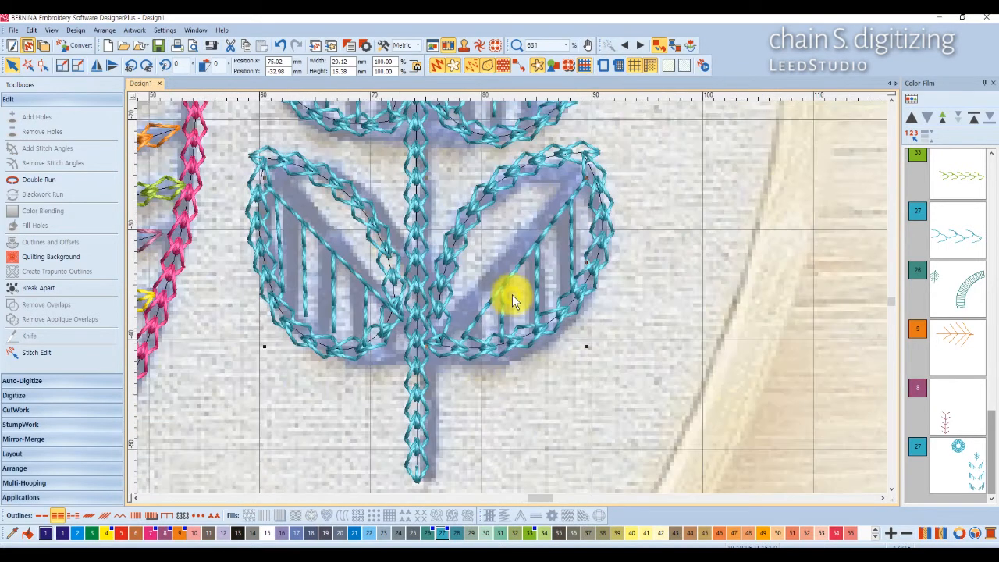
pyautogui.scroll(-4, 506, 293)
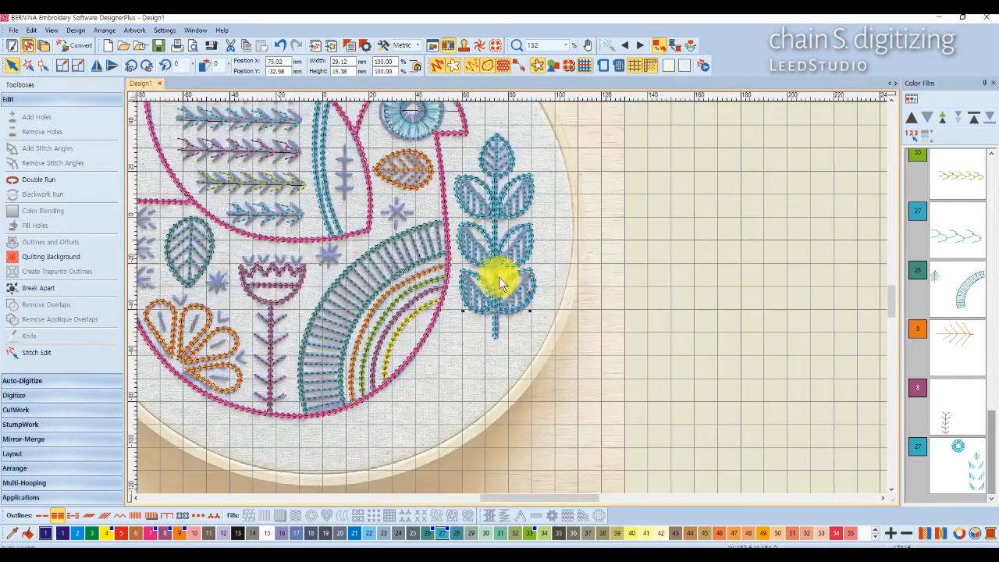
pyautogui.scroll(-2, 513, 296)
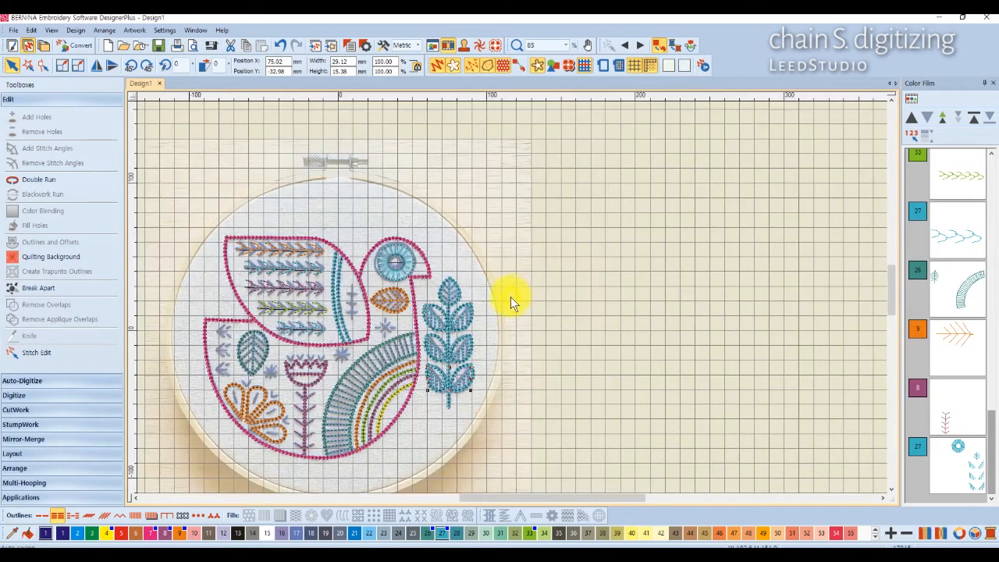
pyautogui.scroll(1, 383, 343)
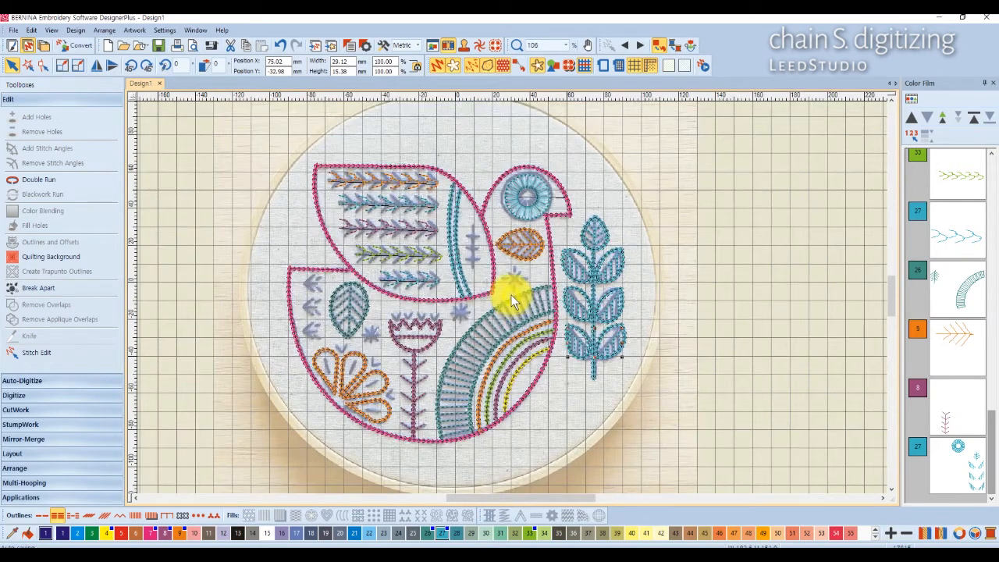
pyautogui.scroll(2, 511, 288)
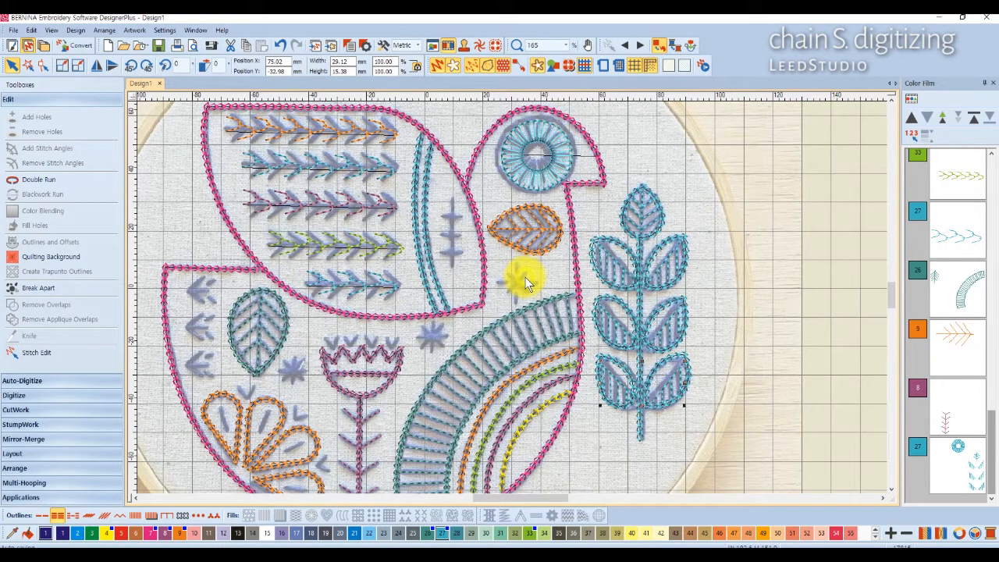
# Step: Digitize a horizontal open object about 13.5 mm long as a Pattern Run across the star below the orange leaf, and select it
pyautogui.click(85, 399)
pyautogui.click(43, 147)
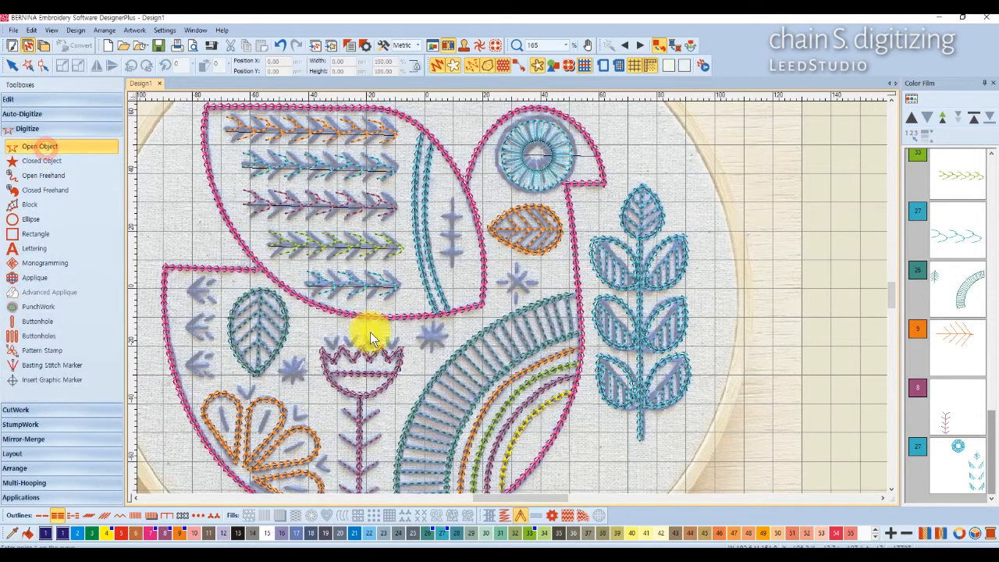
pyautogui.click(498, 279)
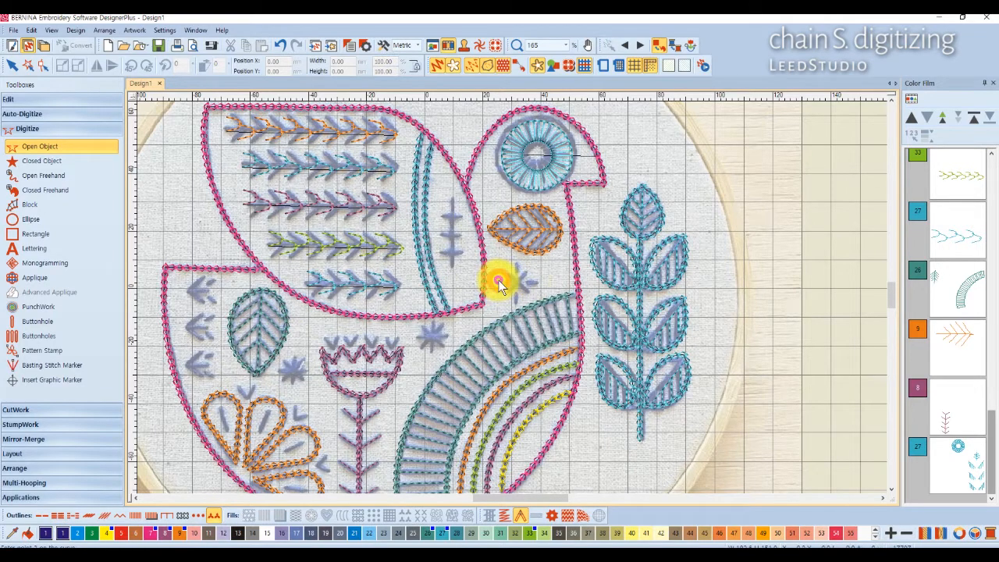
pyautogui.press('Return')
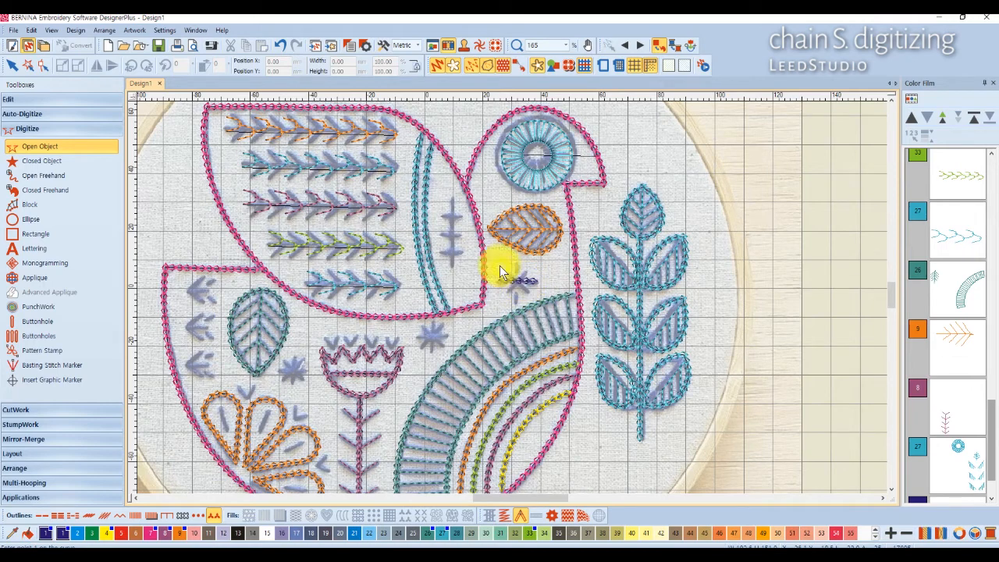
pyautogui.click(12, 67)
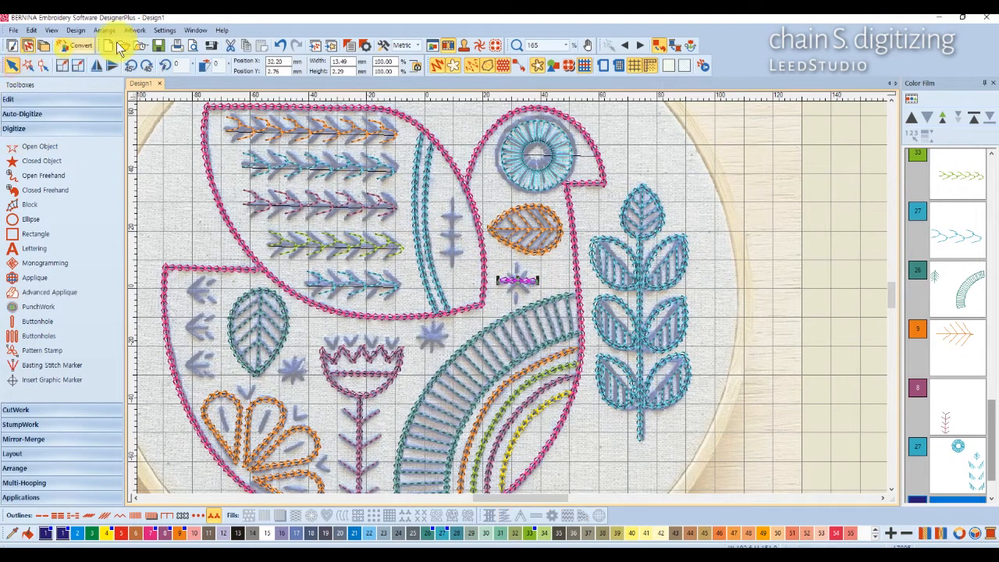
# Step: Change the selected Pattern Run to pattern K0005a from the NP004a pattern set
pyautogui.click(349, 45)
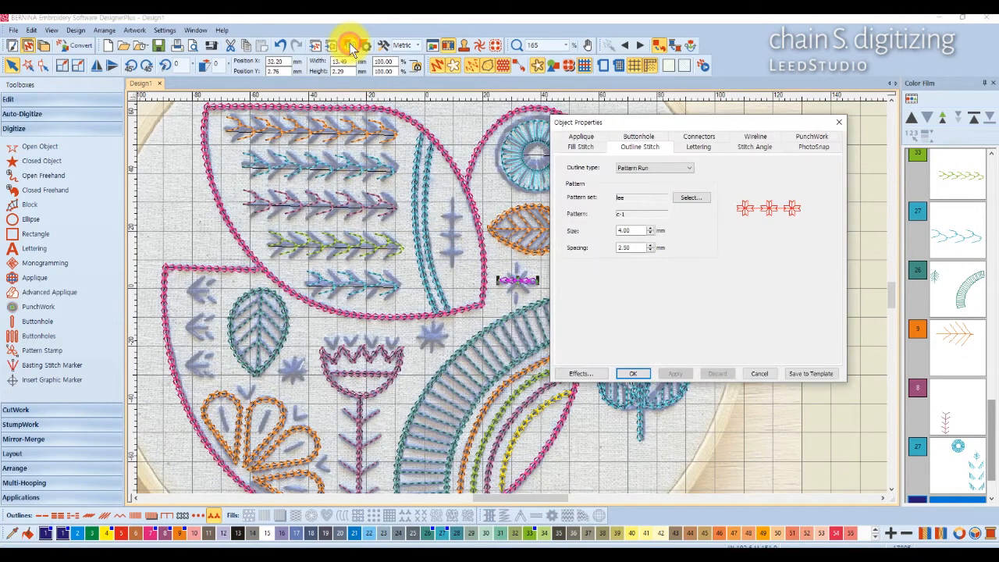
pyautogui.click(694, 198)
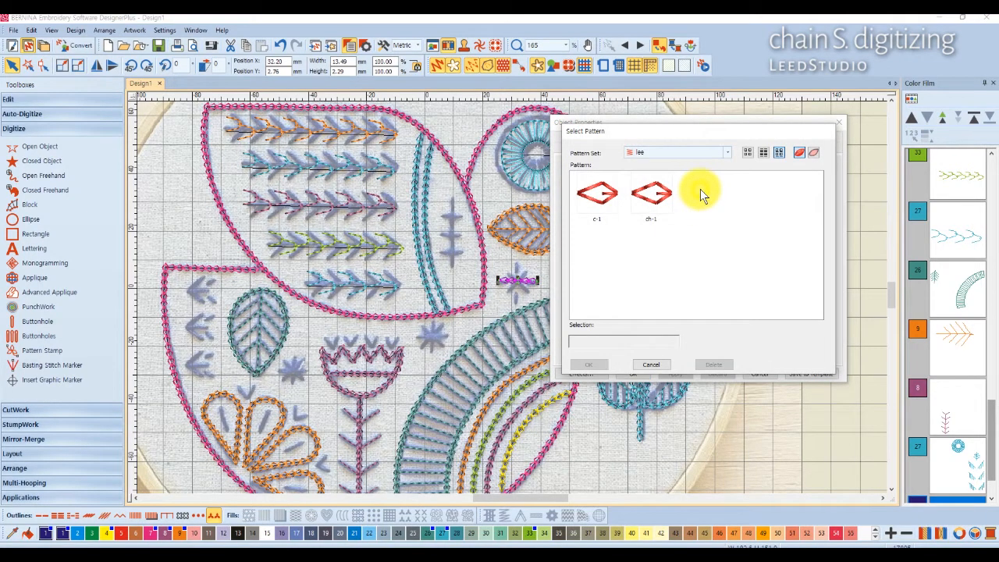
pyautogui.click(729, 153)
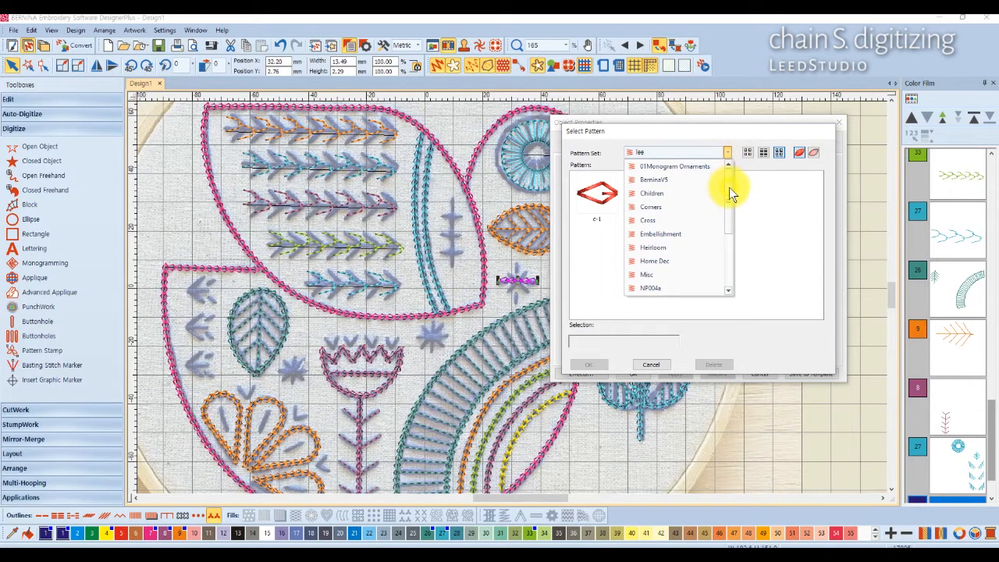
pyautogui.click(660, 288)
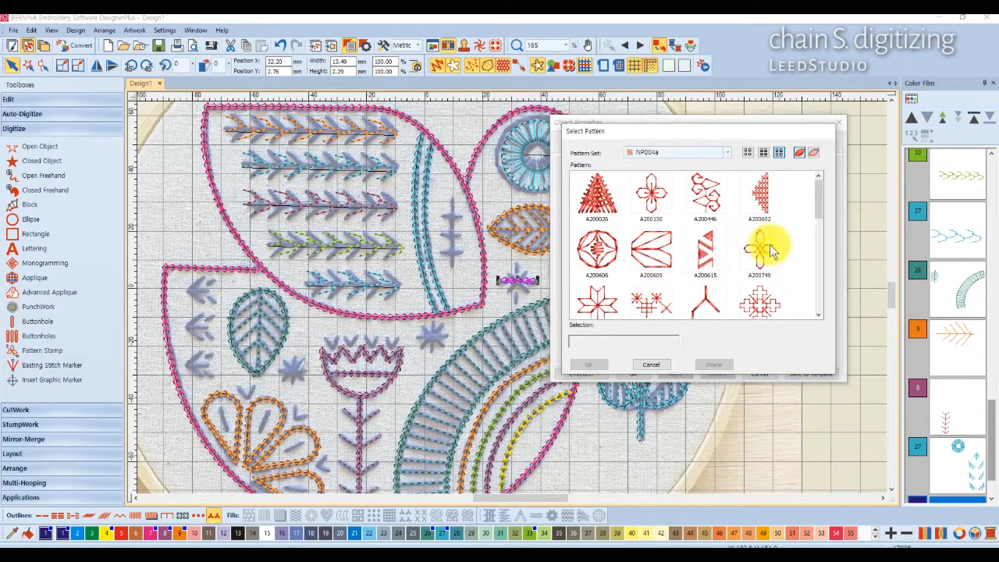
pyautogui.moveTo(819, 201)
pyautogui.mouseDown()
pyautogui.moveTo(817, 299)
pyautogui.moveTo(827, 213)
pyautogui.moveTo(825, 223)
pyautogui.mouseUp()
pyautogui.click(597, 272)
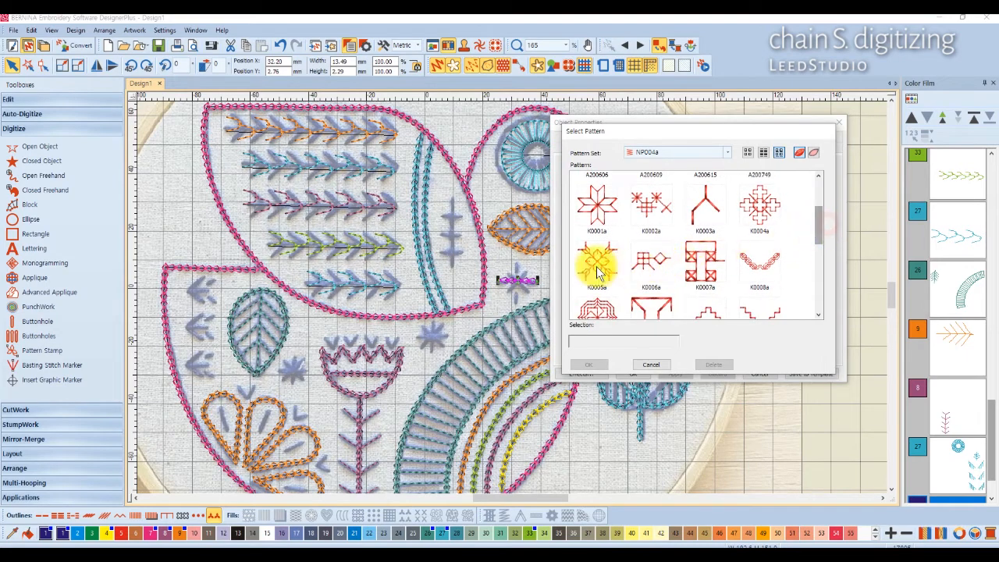
pyautogui.click(593, 364)
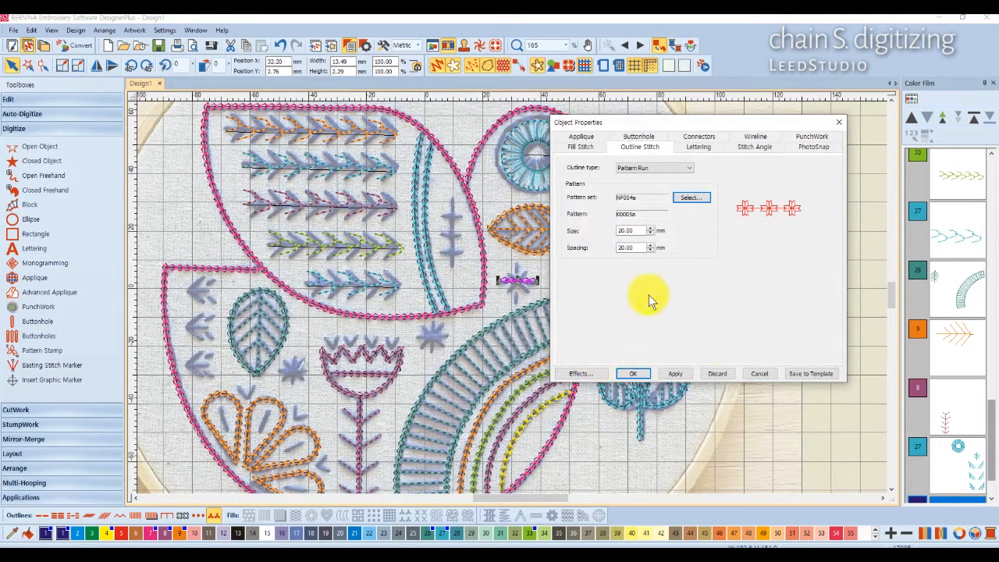
# Step: Set the pattern size of the selected object to 15 mm and apply the properties
pyautogui.click(631, 231)
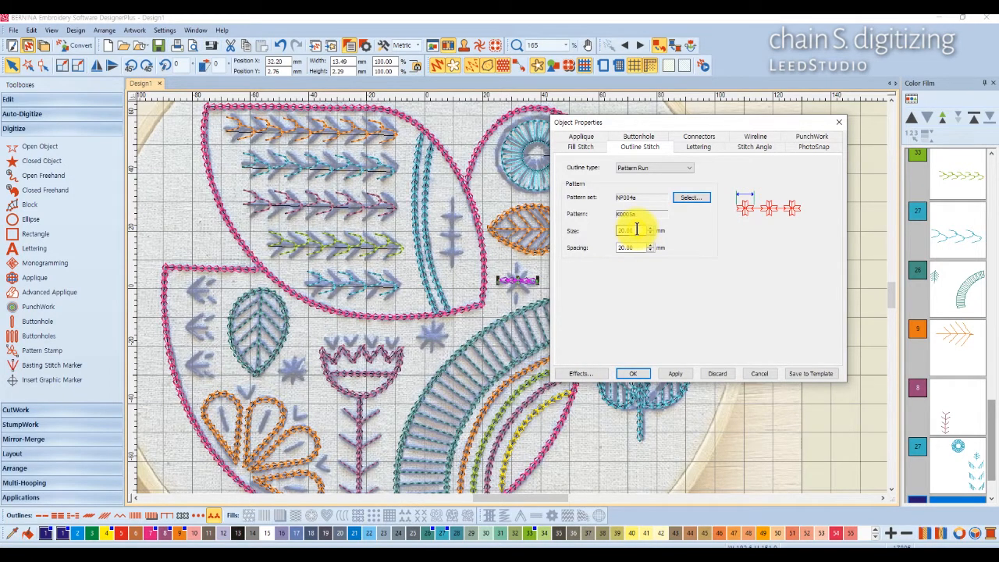
pyautogui.doubleClick(615, 233)
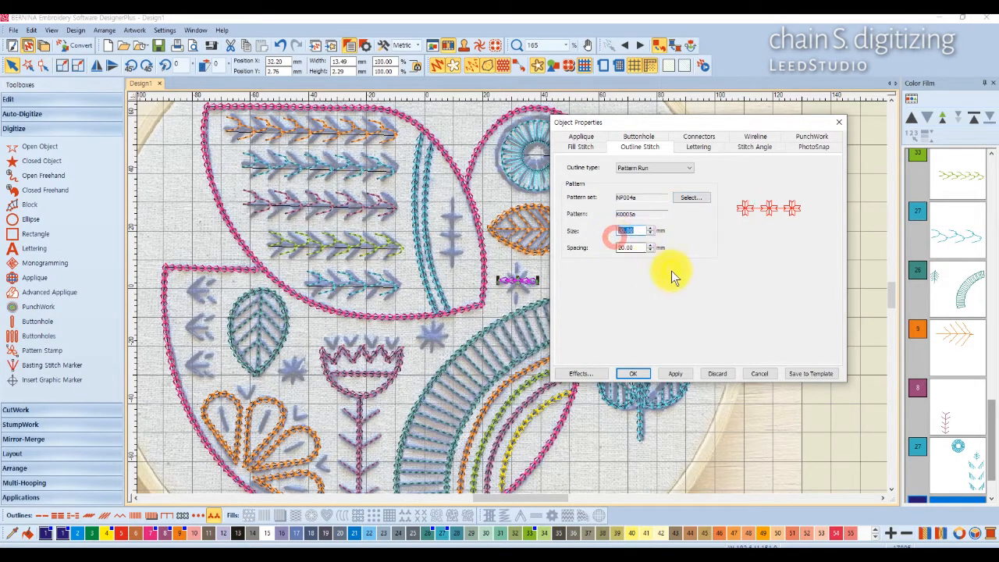
pyautogui.write('15')
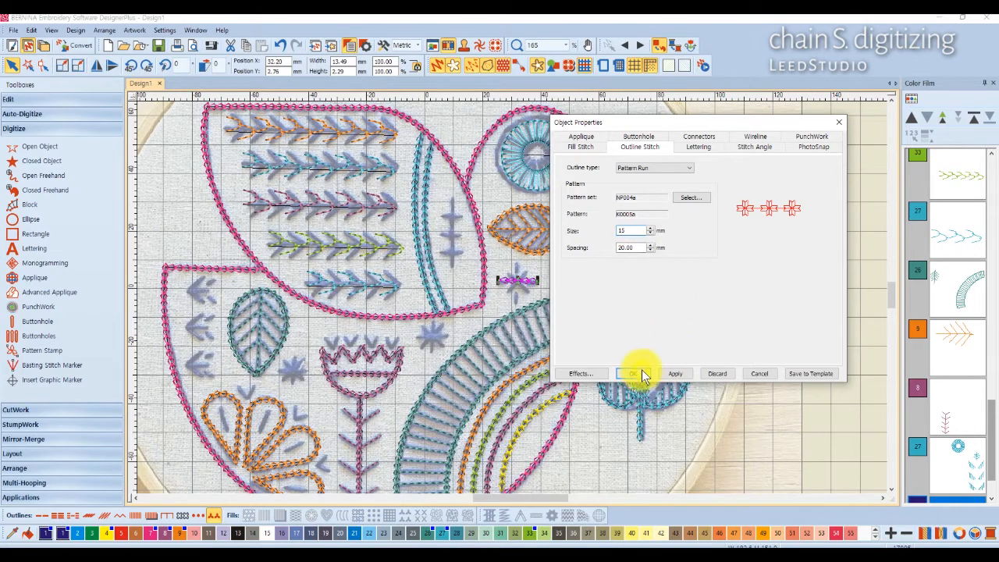
pyautogui.click(640, 373)
# Step: Move the snowflake motif over the star below the orange leaf and recolor it with color 8
pyautogui.scroll(4, 512, 297)
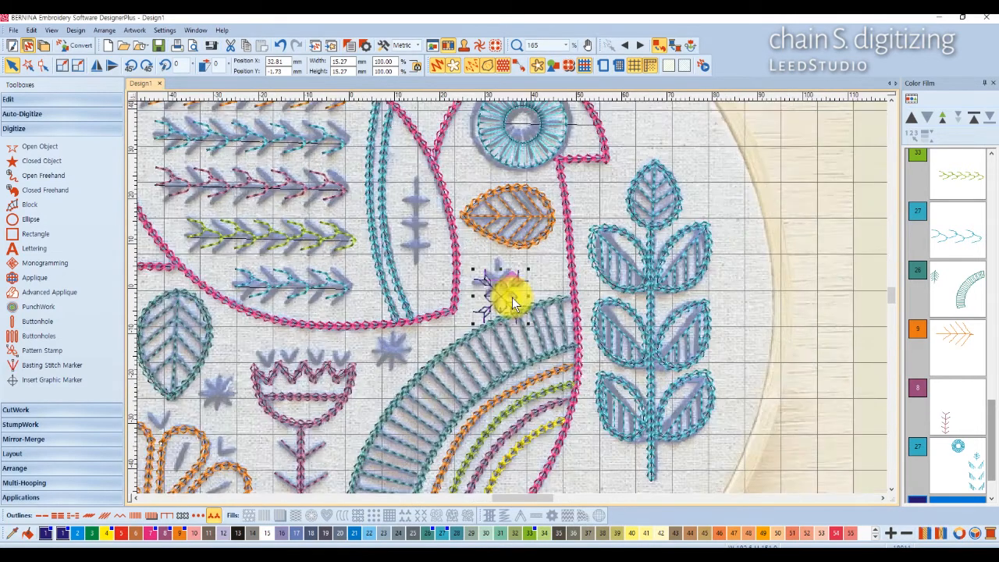
pyautogui.moveTo(492, 266); pyautogui.dragTo(487, 236)
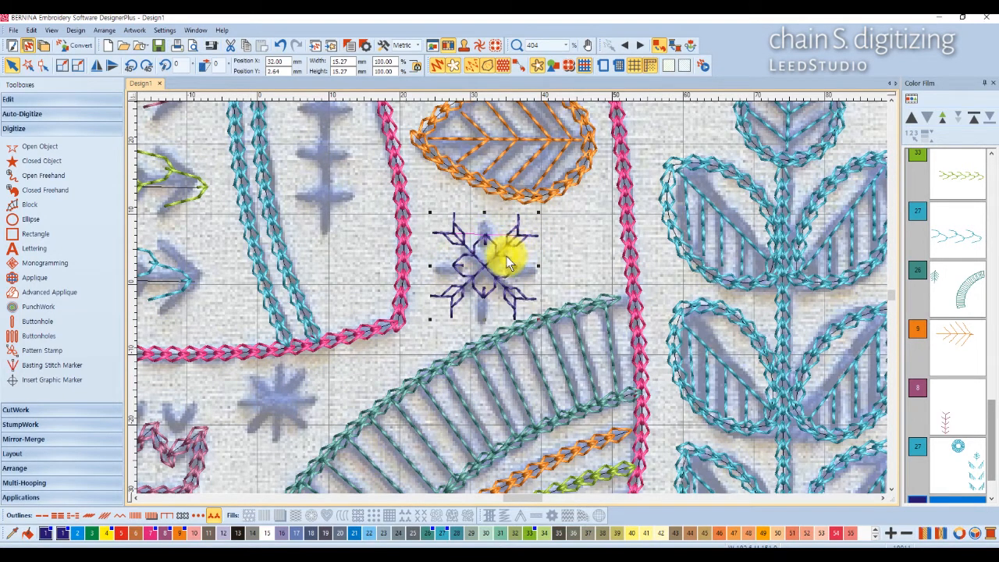
pyautogui.scroll(4, 512, 297)
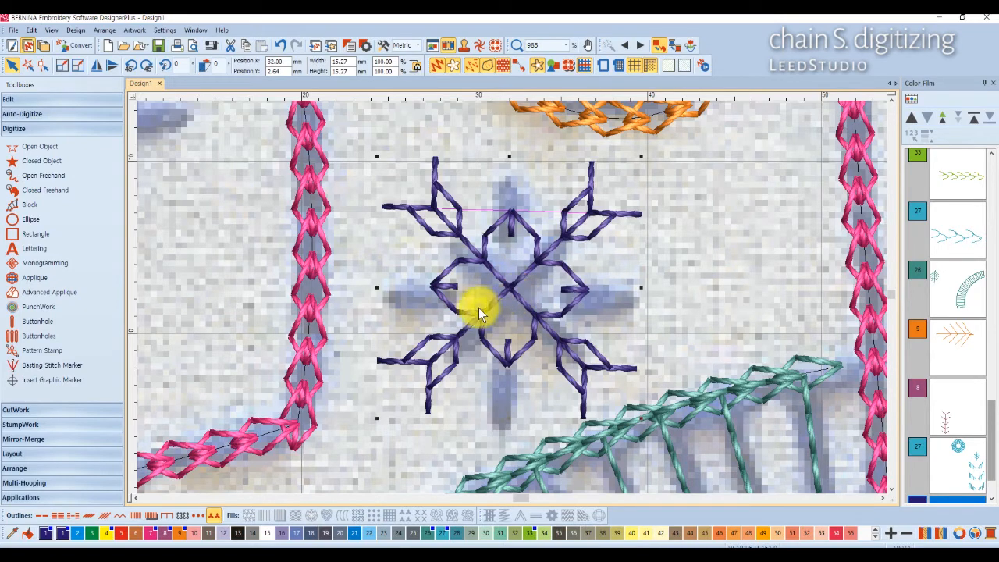
pyautogui.scroll(-3, 478, 307)
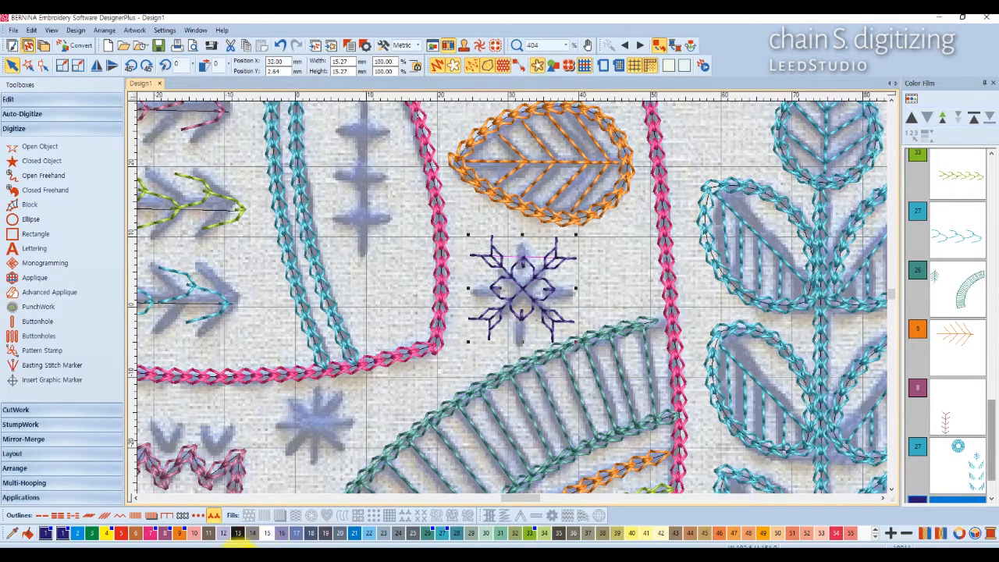
pyautogui.click(165, 533)
# Step: Place a copy of the snowflake motif on the star between the green leaf and the tulip, and recolor it with color 4
pyautogui.scroll(-3, 506, 302)
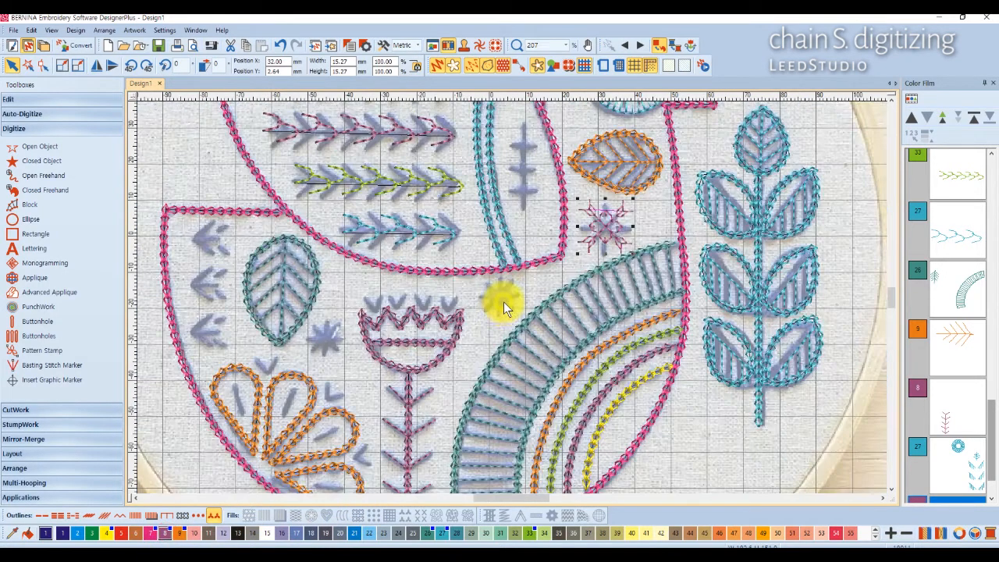
pyautogui.moveTo(602, 229); pyautogui.dragTo(329, 349)
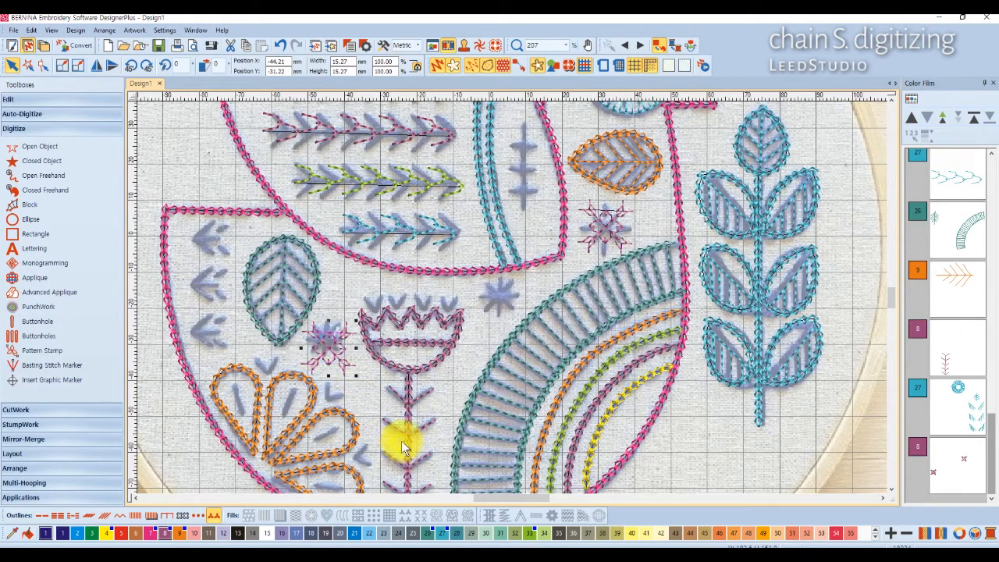
pyautogui.click(429, 536)
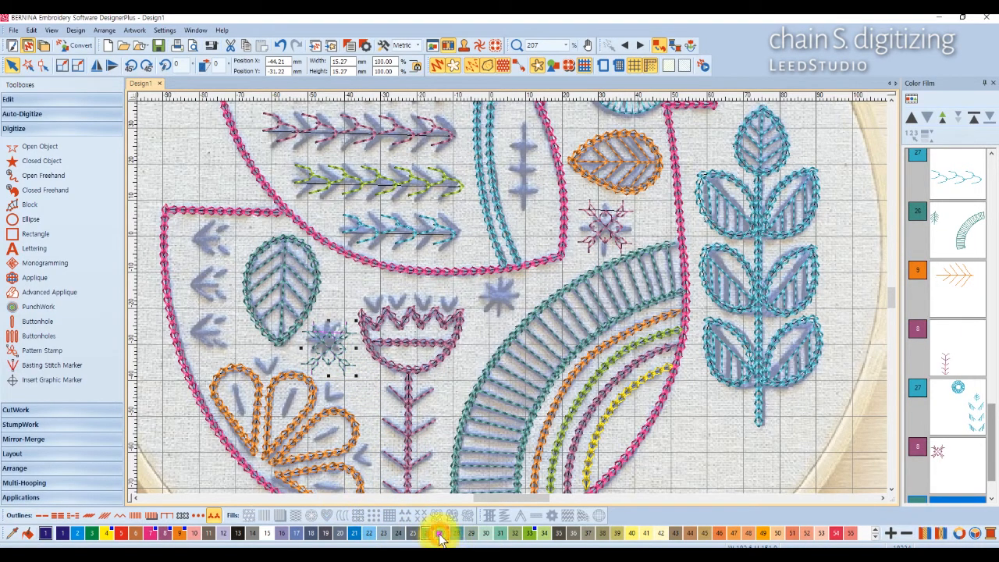
pyautogui.click(441, 535)
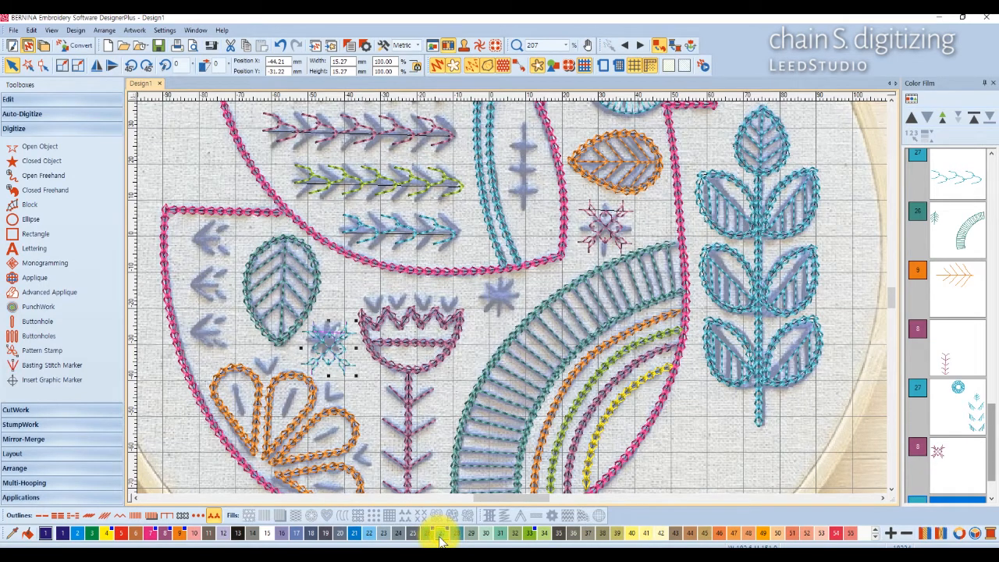
pyautogui.click(106, 533)
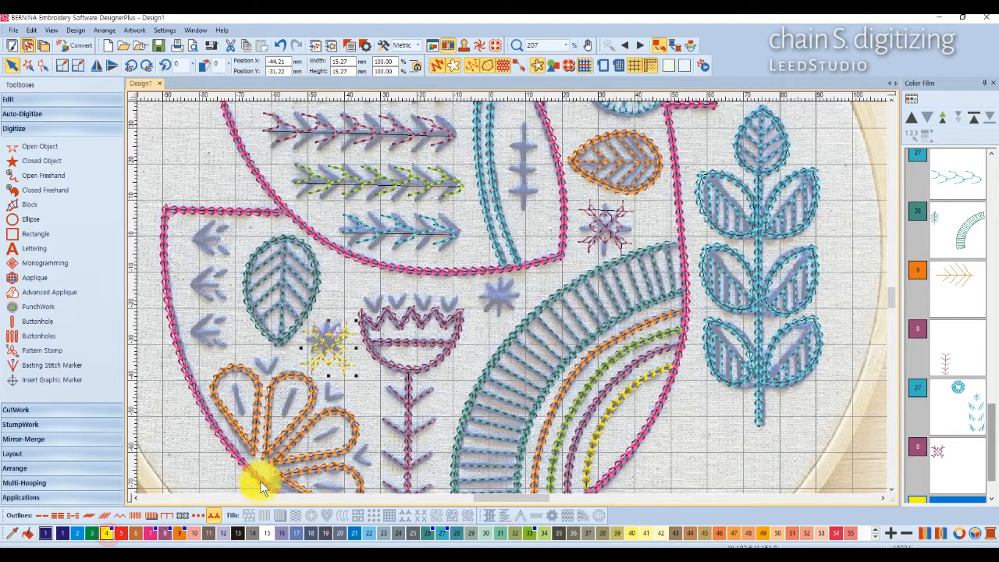
# Step: Trace the three short horizontal bars of the crossed motif beside the wing's curved double band as separate open objects
pyautogui.scroll(-2, 325, 417)
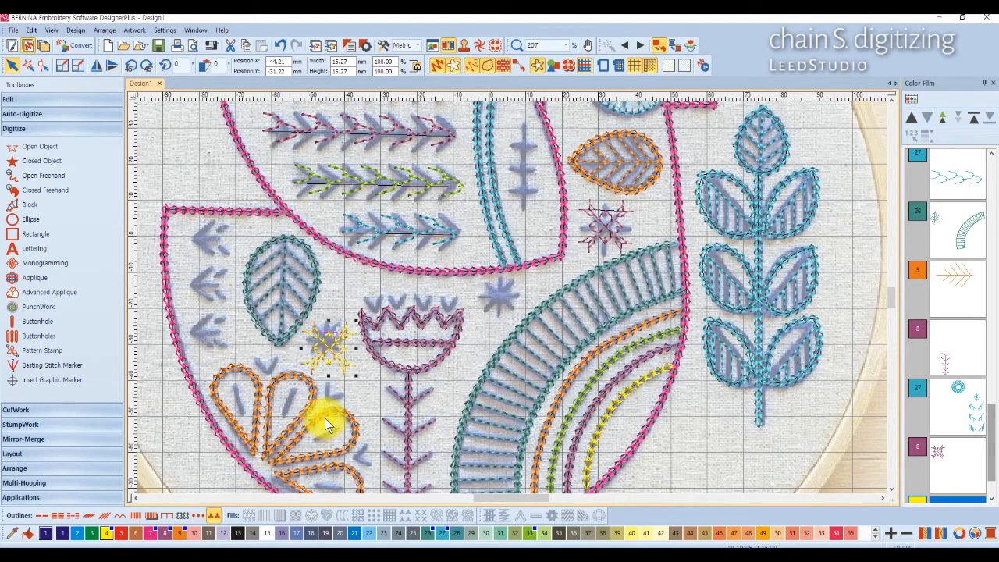
pyautogui.scroll(-1, 561, 307)
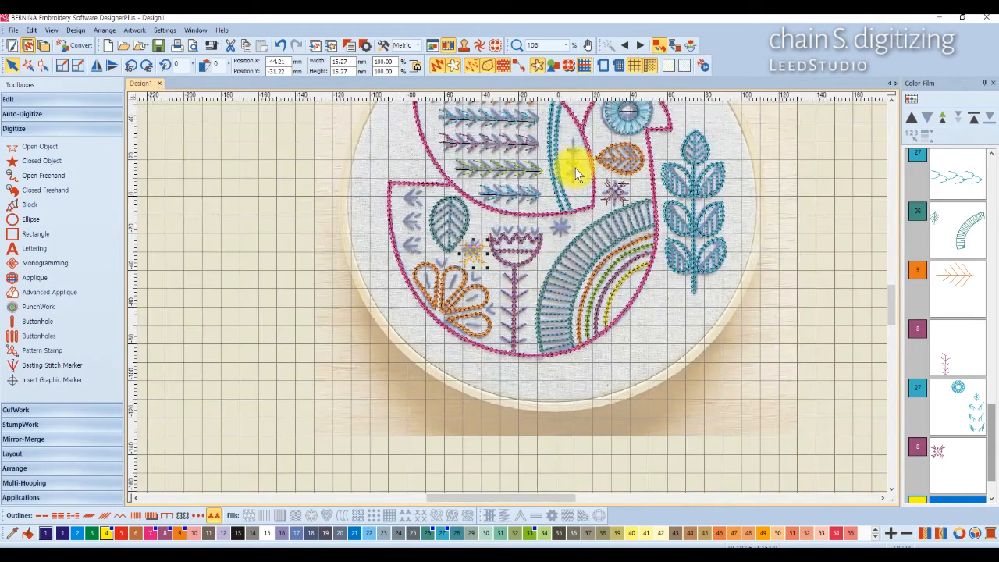
pyautogui.scroll(4, 576, 170)
pyautogui.scroll(-4, 406, 434)
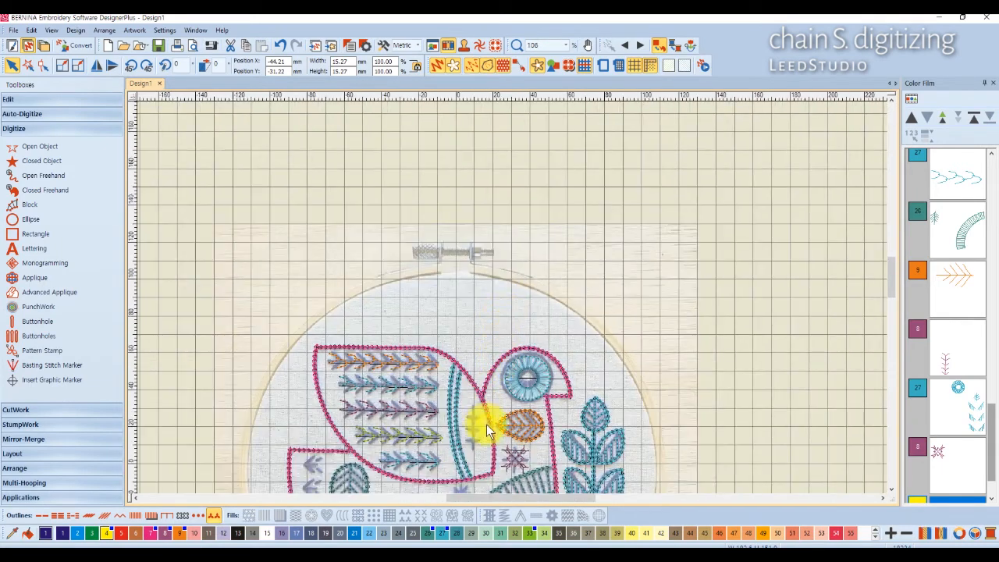
pyautogui.scroll(4, 516, 293)
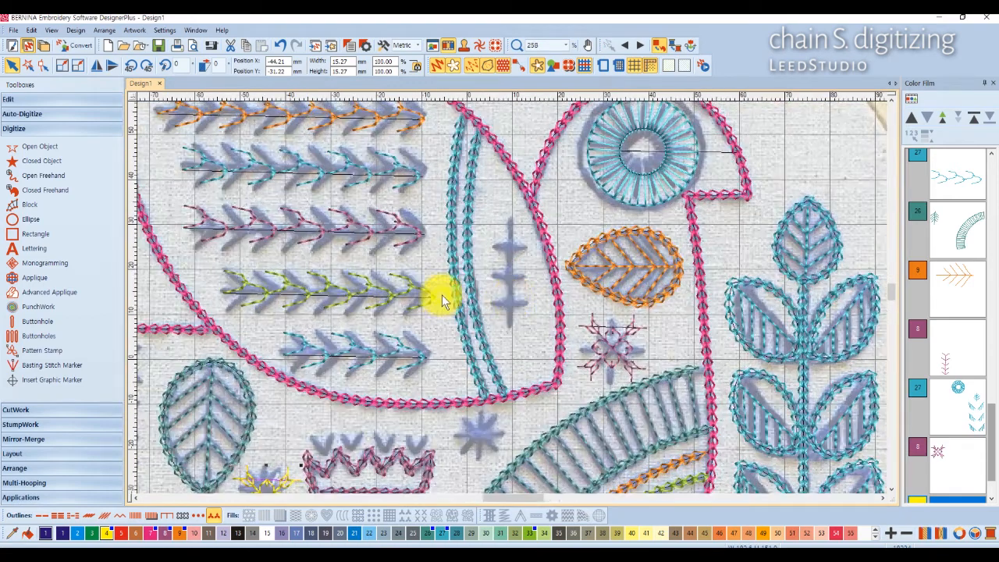
pyautogui.click(52, 152)
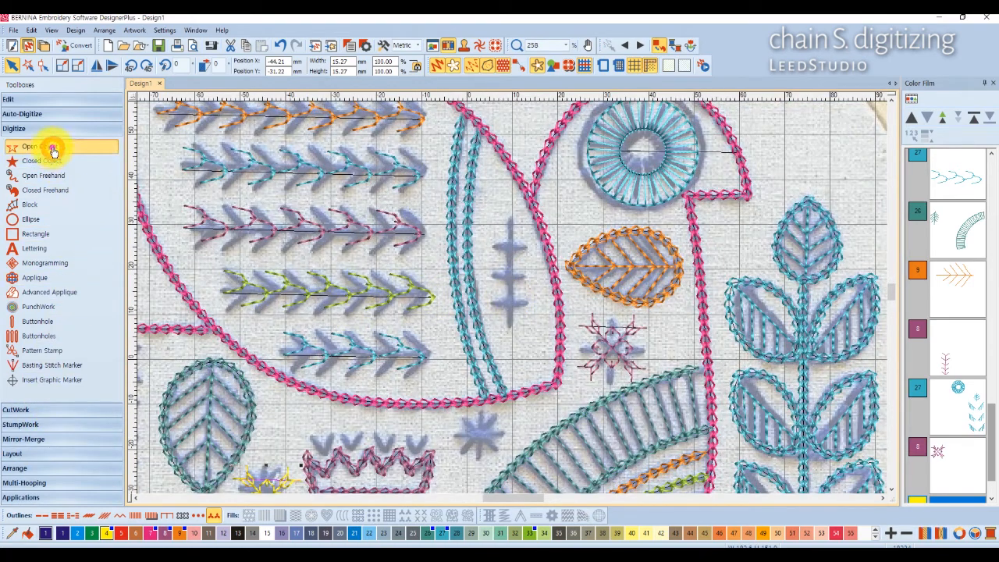
pyautogui.click(525, 248)
pyautogui.press('Return')
pyautogui.click(492, 275)
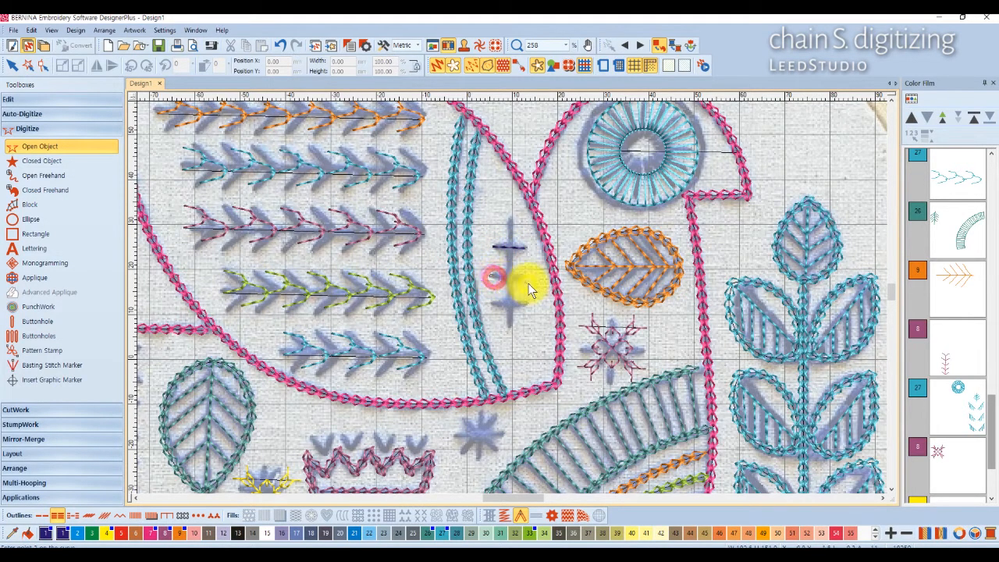
pyautogui.click(524, 275)
pyautogui.press('Return')
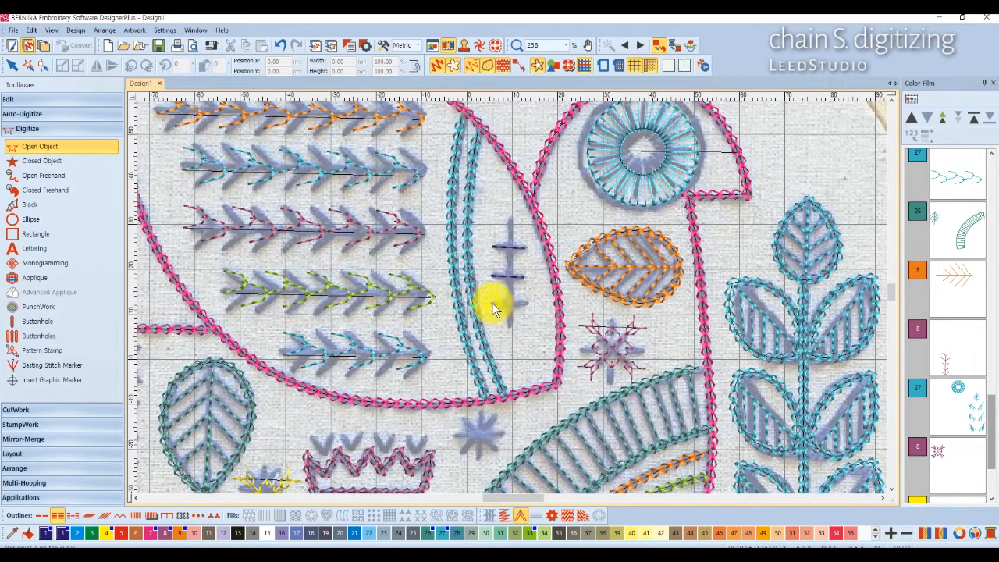
pyautogui.click(492, 302)
pyautogui.click(525, 303)
pyautogui.press('Return')
# Step: Trace the vertical stem through the three short bars of the crossed motif as an open object
pyautogui.click(509, 219)
pyautogui.click(510, 326)
pyautogui.press('Return')
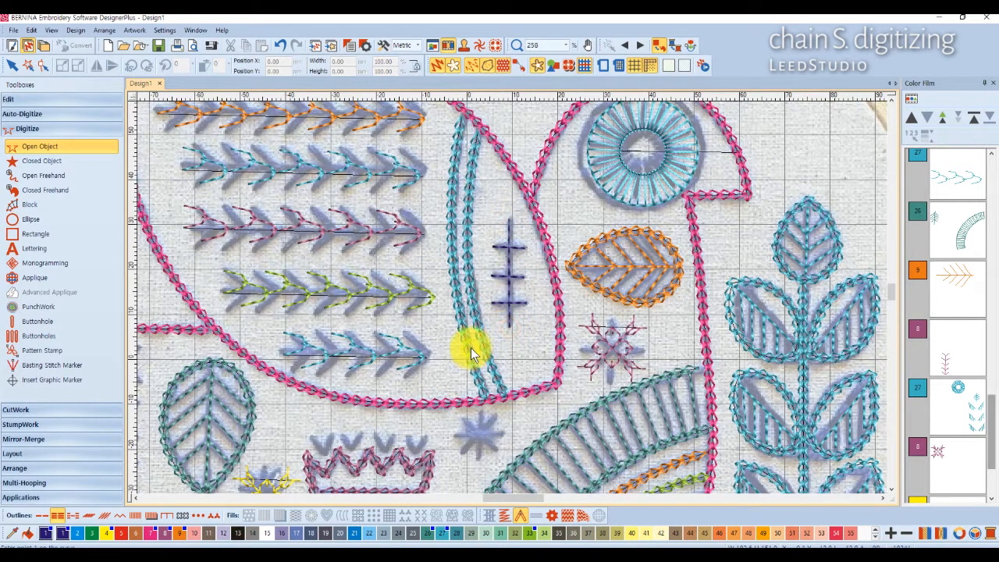
# Step: Apply a Blackwork Run to the crossed motif beside the wing's curved double band and recolor it with color 4
pyautogui.click(12, 66)
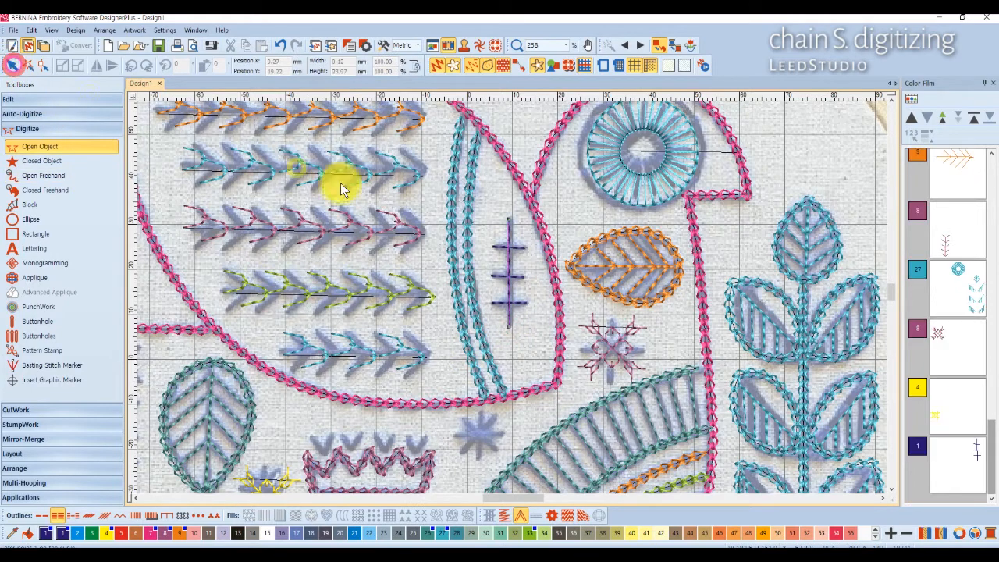
pyautogui.click(962, 460)
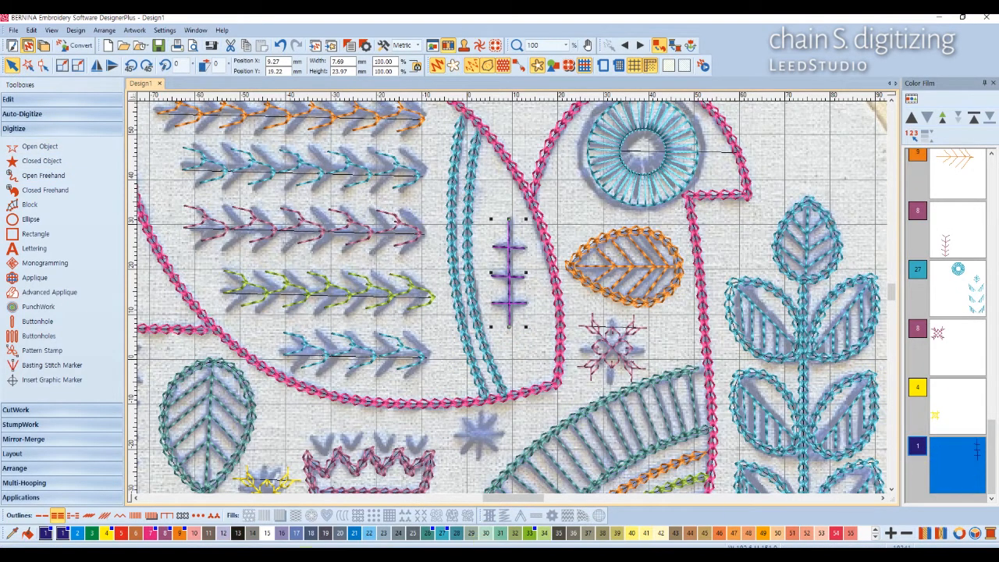
pyautogui.click(82, 99)
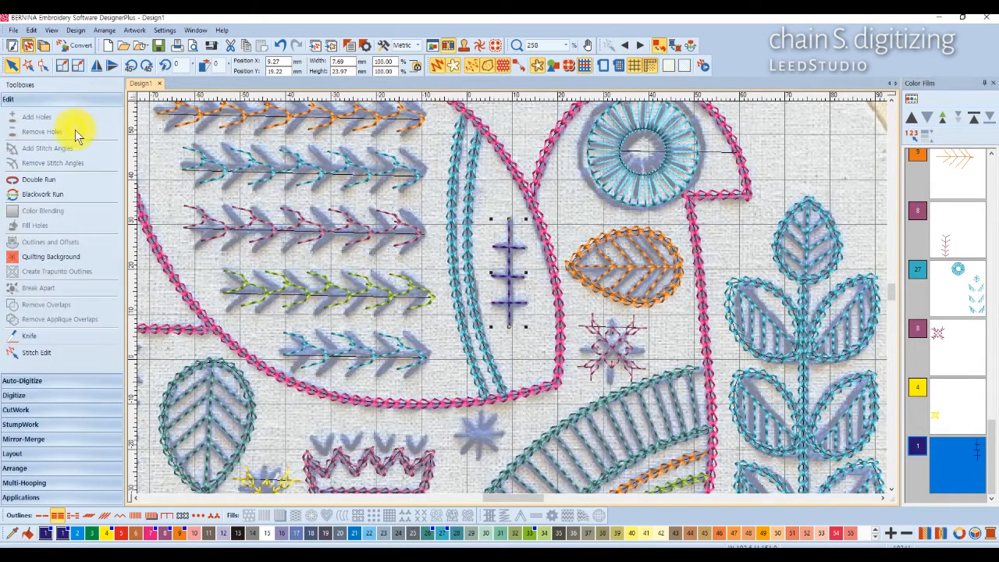
pyautogui.click(43, 195)
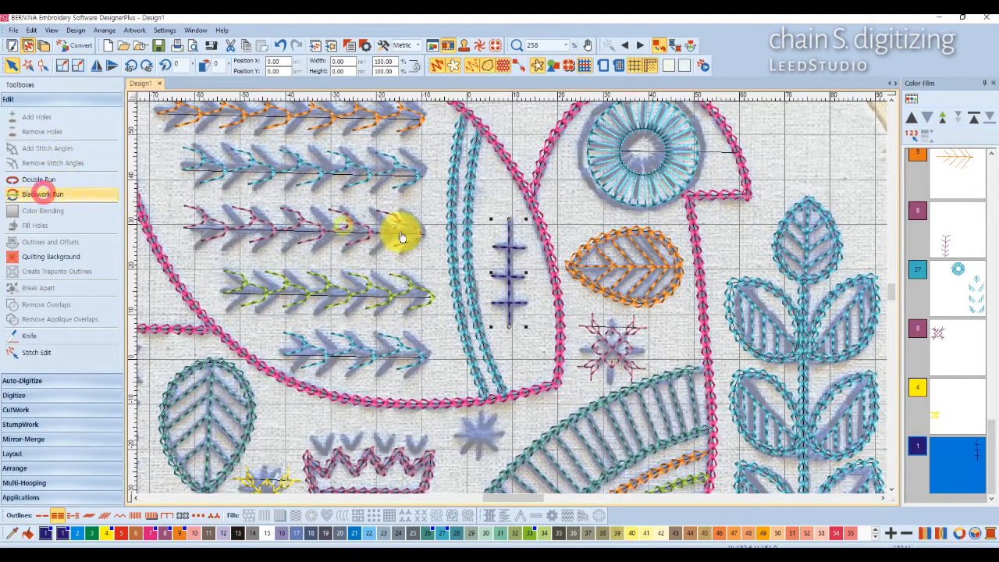
pyautogui.click(508, 249)
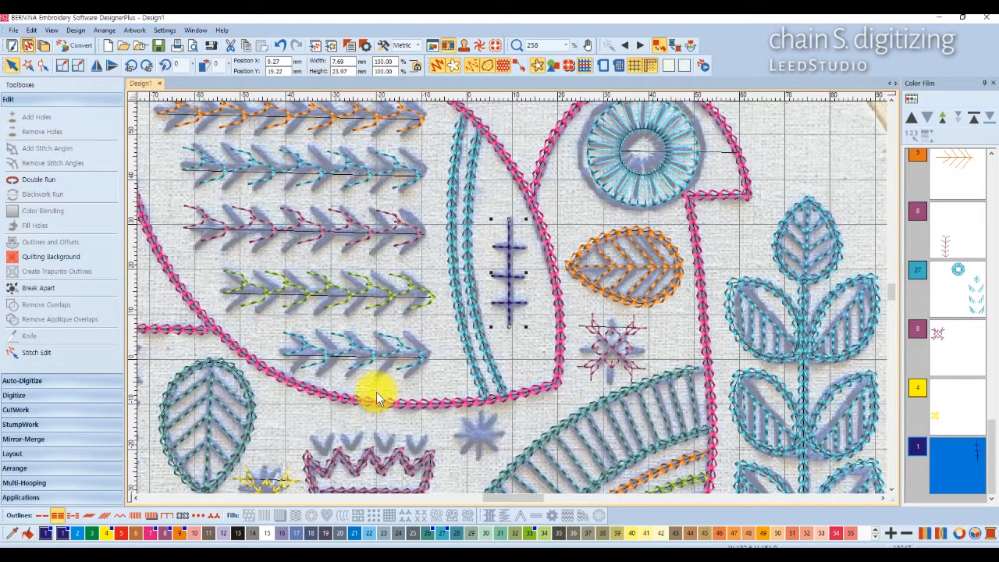
pyautogui.scroll(-3, 353, 418)
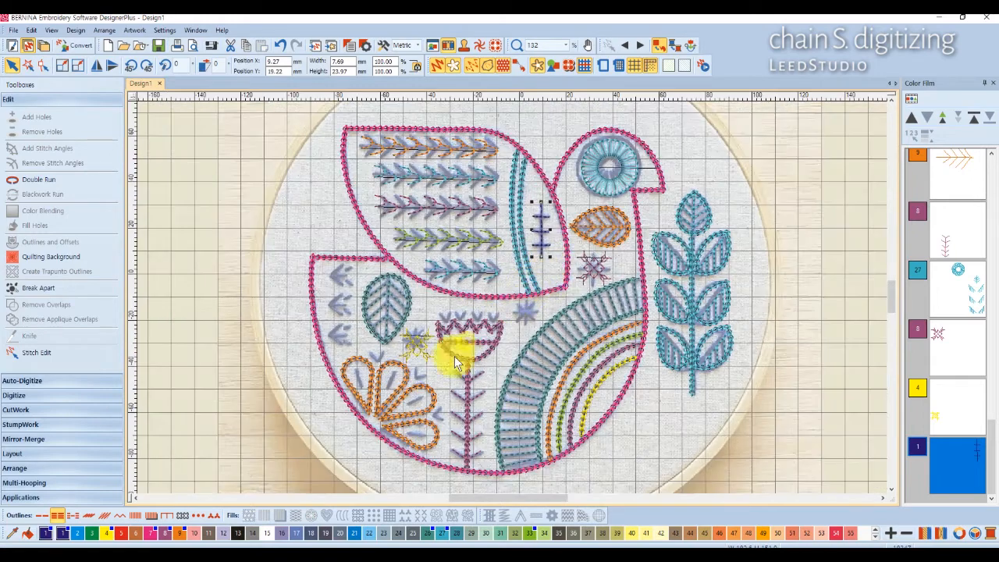
pyautogui.click(106, 533)
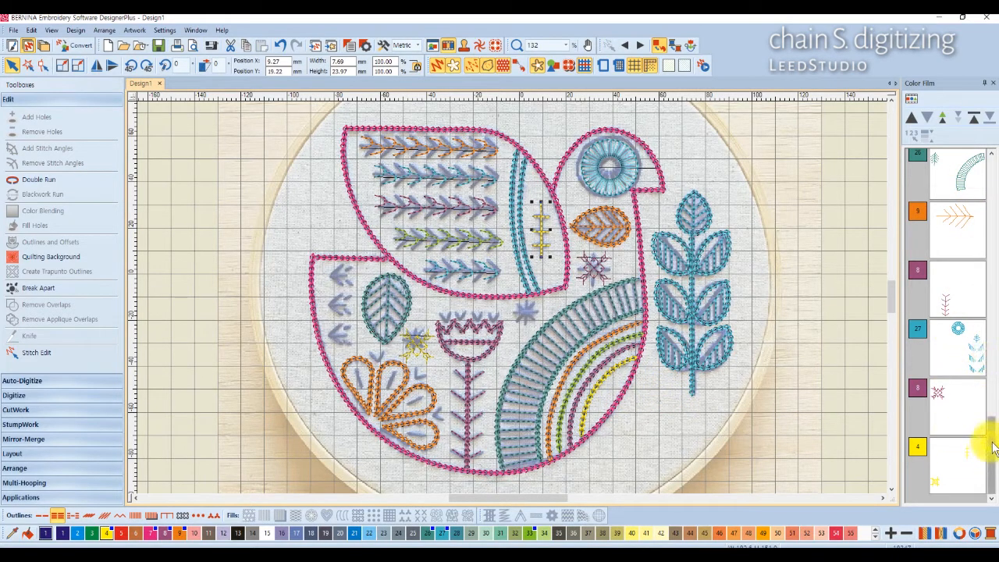
# Step: Move the chain-stitched color blocks, from the magenta bird outline through the purple tulip, to the end of the stitching sequence
pyautogui.moveTo(992, 443); pyautogui.dragTo(990, 180)
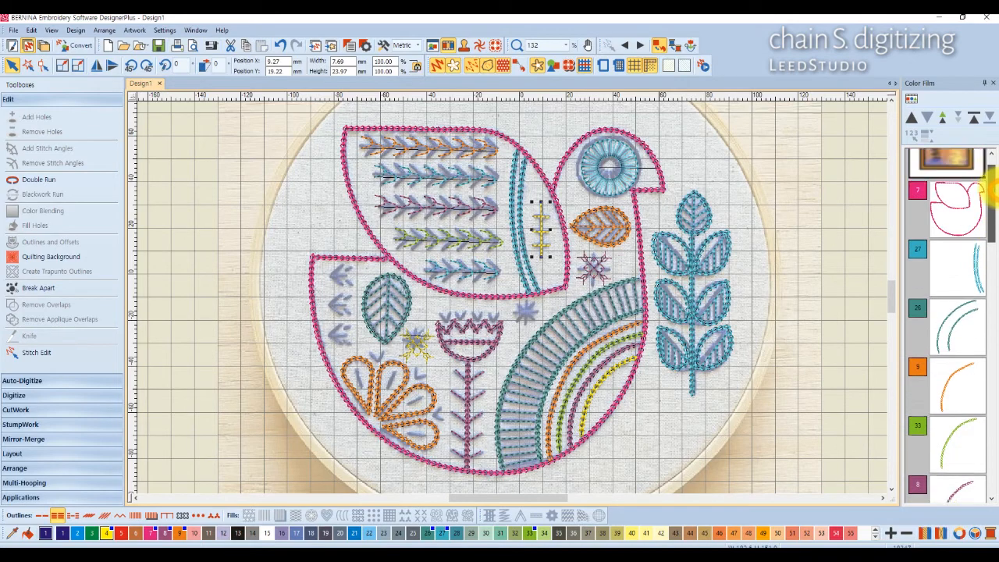
pyautogui.click(966, 251)
pyautogui.scroll(-5, 965, 251)
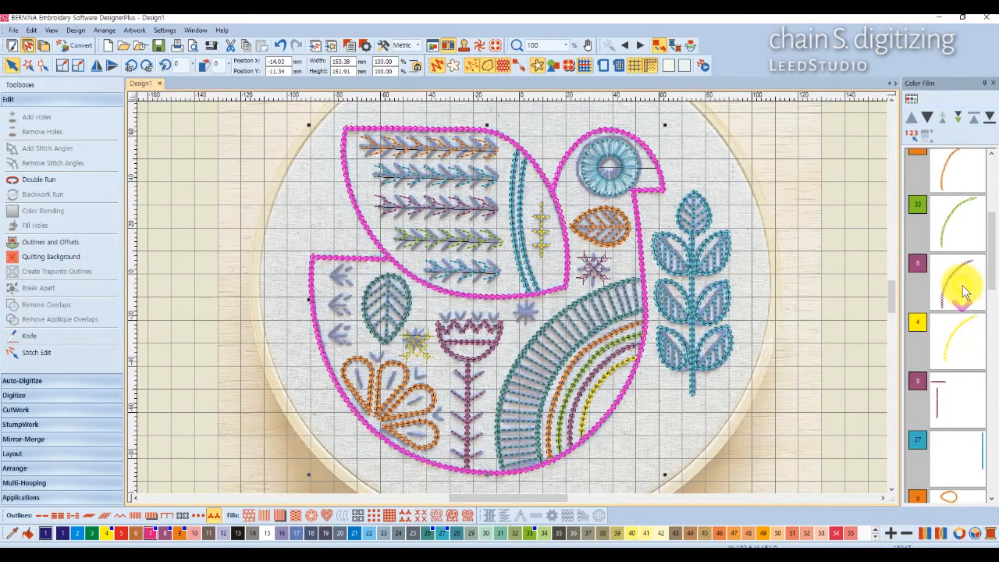
pyautogui.scroll(-3, 957, 414)
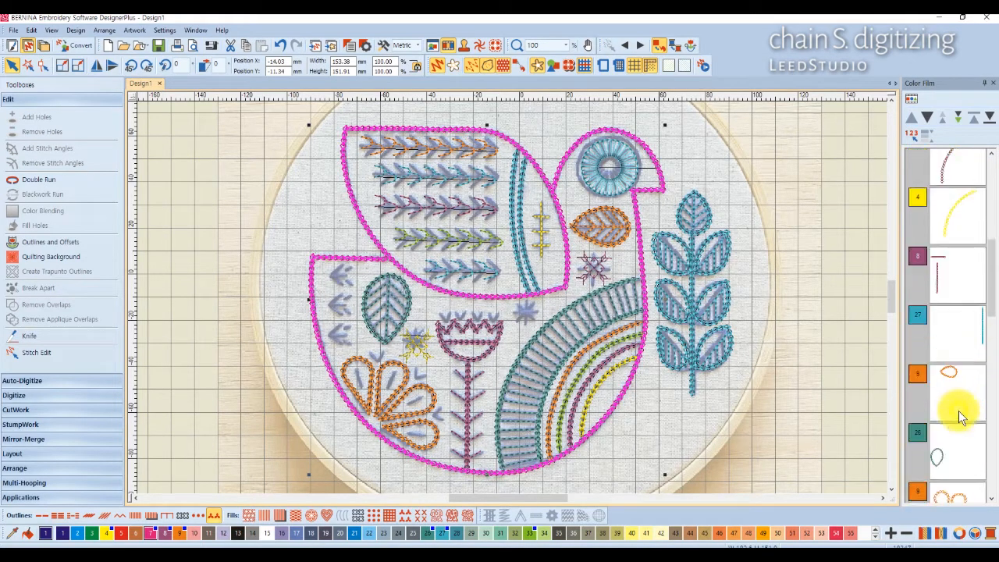
pyautogui.scroll(-2, 965, 406)
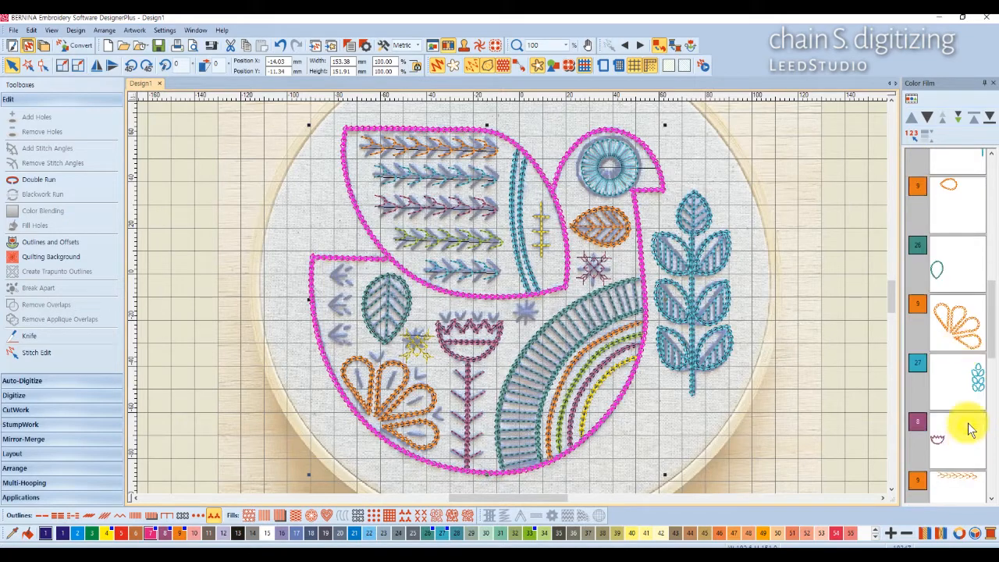
pyautogui.keyDown('shift'); pyautogui.click(968, 393); pyautogui.keyUp('shift')
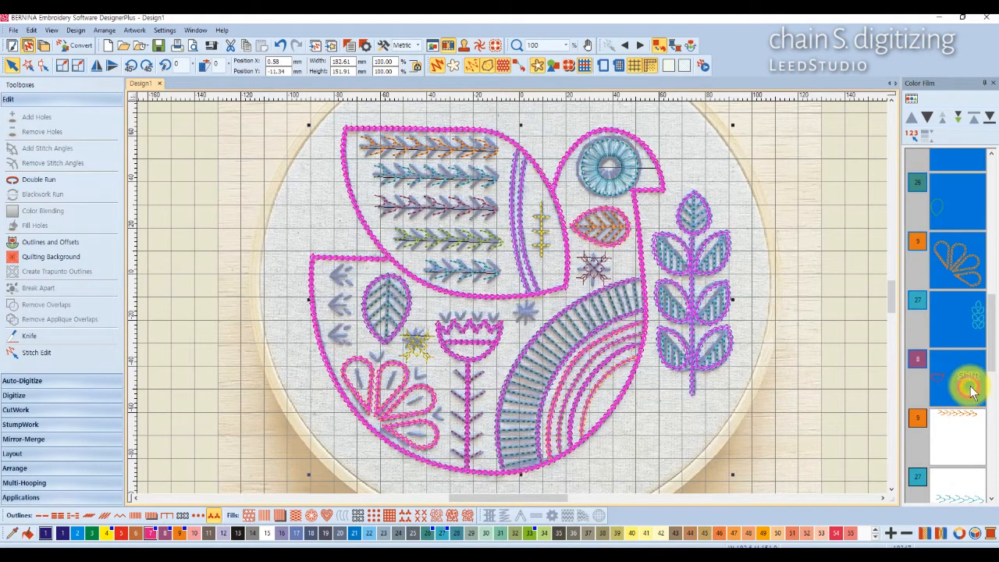
pyautogui.moveTo(992, 321)
pyautogui.mouseDown()
pyautogui.moveTo(993, 209)
pyautogui.moveTo(992, 304)
pyautogui.mouseUp()
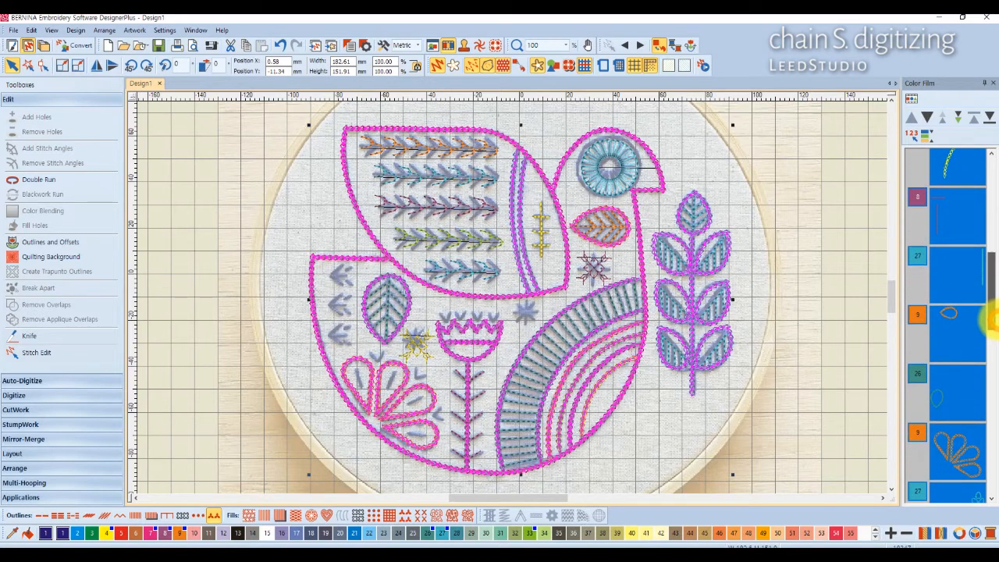
pyautogui.click(989, 121)
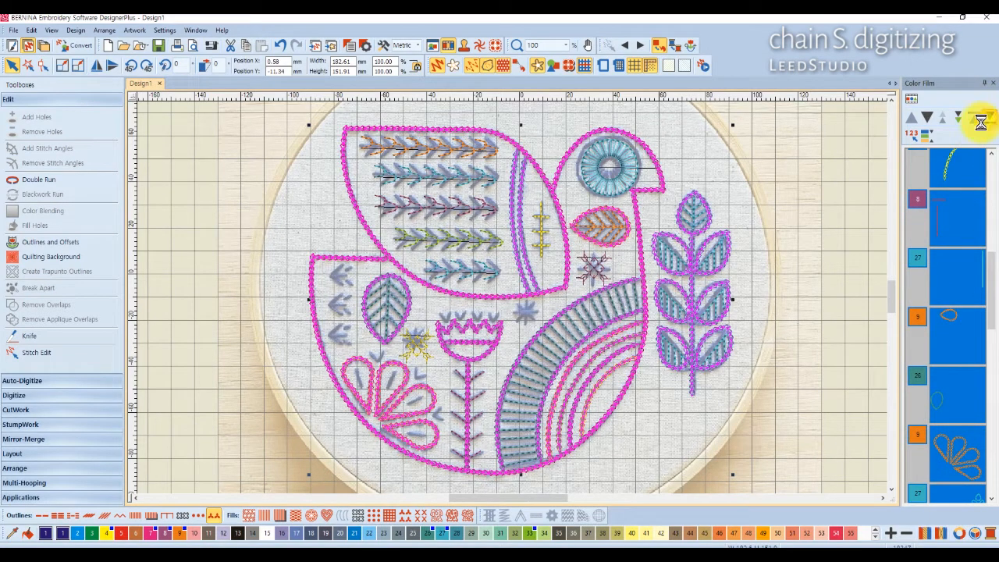
pyautogui.click(816, 163)
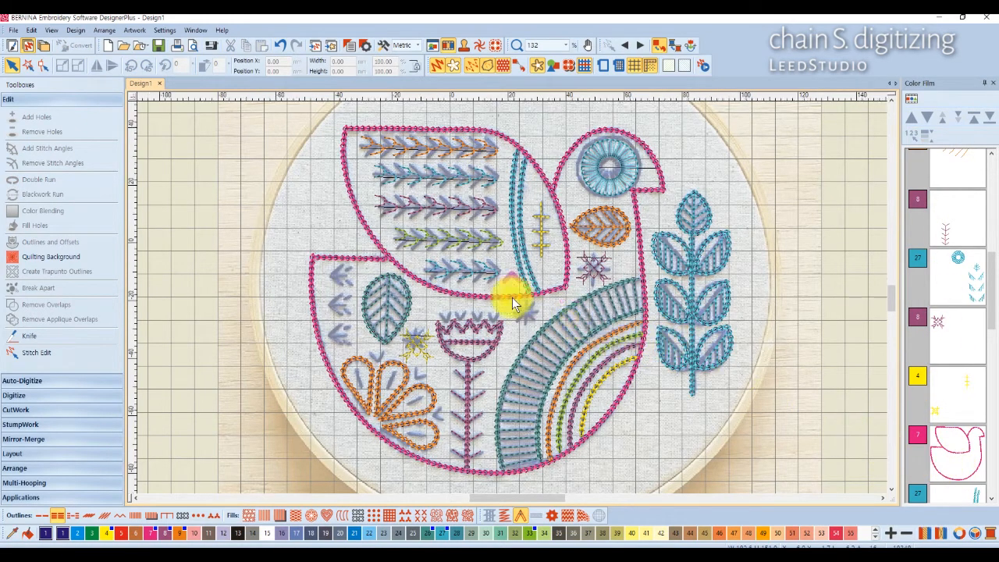
# Step: Select the whole design and sequence it by color in the order orange, turquoise, purple, chartreuse, light green, yellow, magenta
pyautogui.scroll(5, 509, 295)
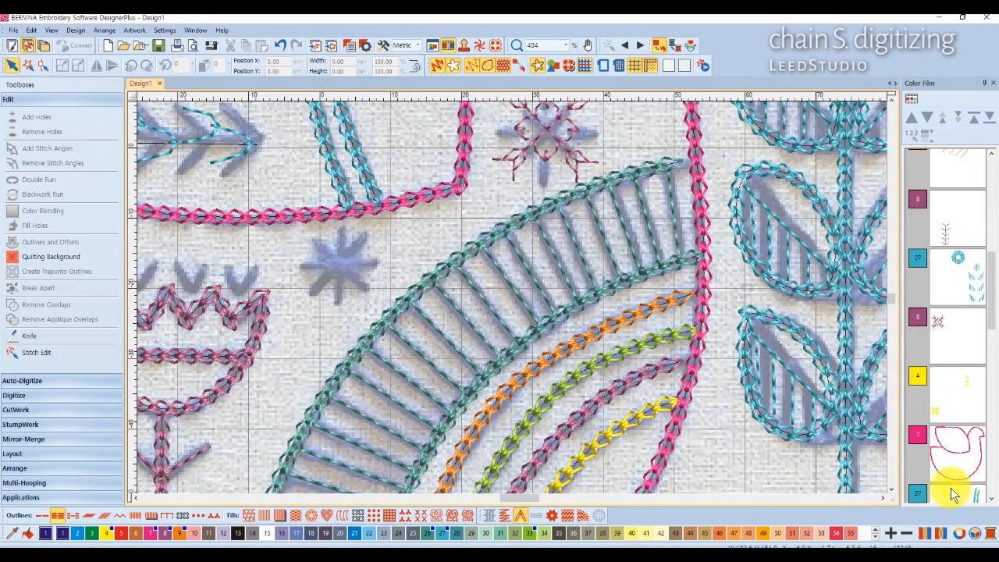
pyautogui.scroll(-3, 297, 343)
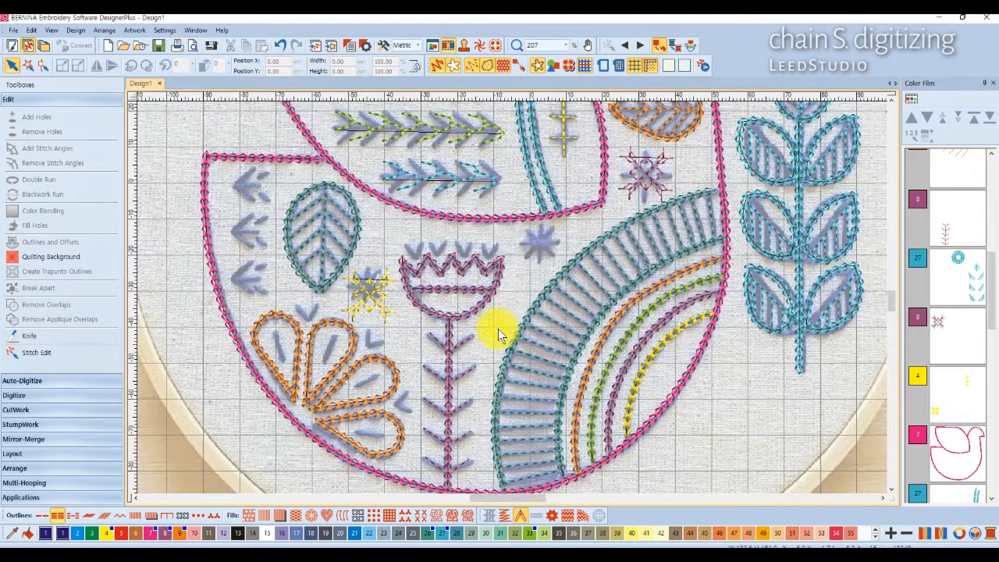
pyautogui.scroll(-4, 513, 298)
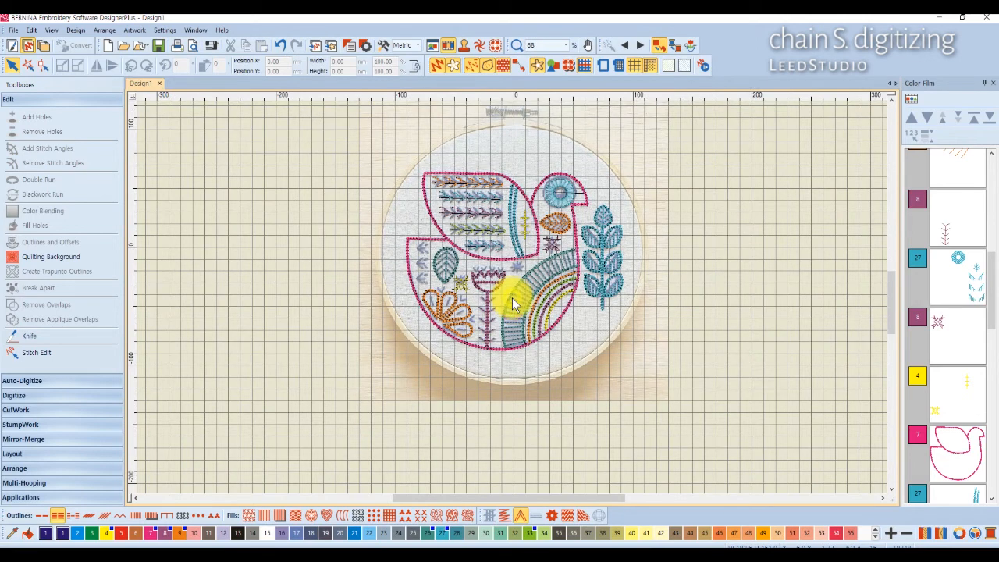
pyautogui.moveTo(351, 113); pyautogui.dragTo(674, 390)
pyautogui.scroll(2, 982, 199)
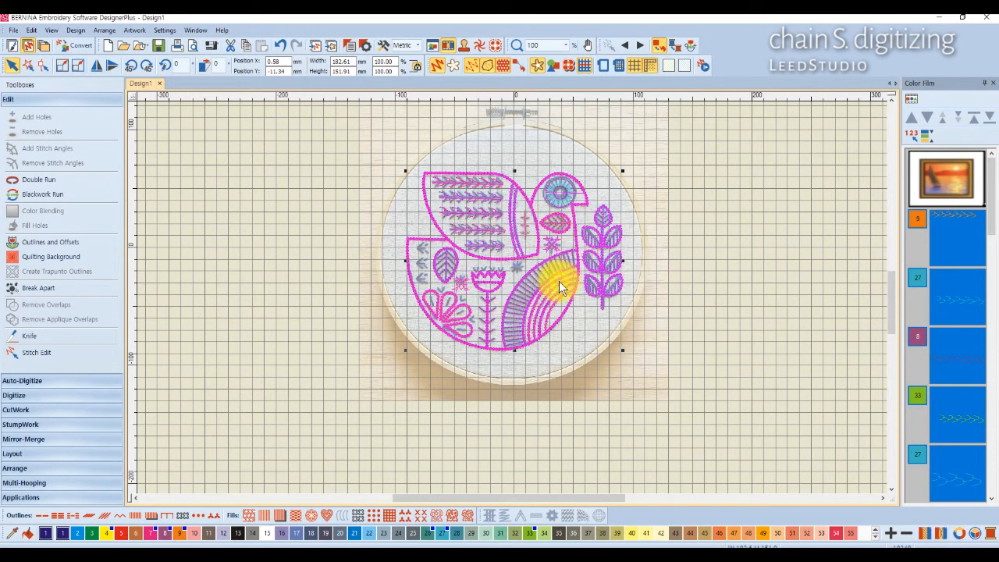
pyautogui.click(928, 143)
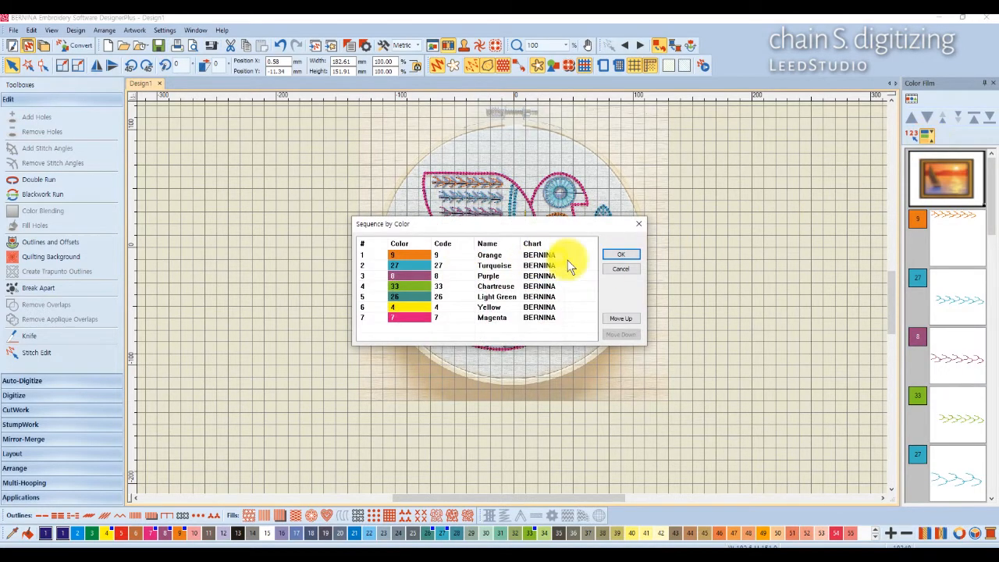
pyautogui.click(617, 255)
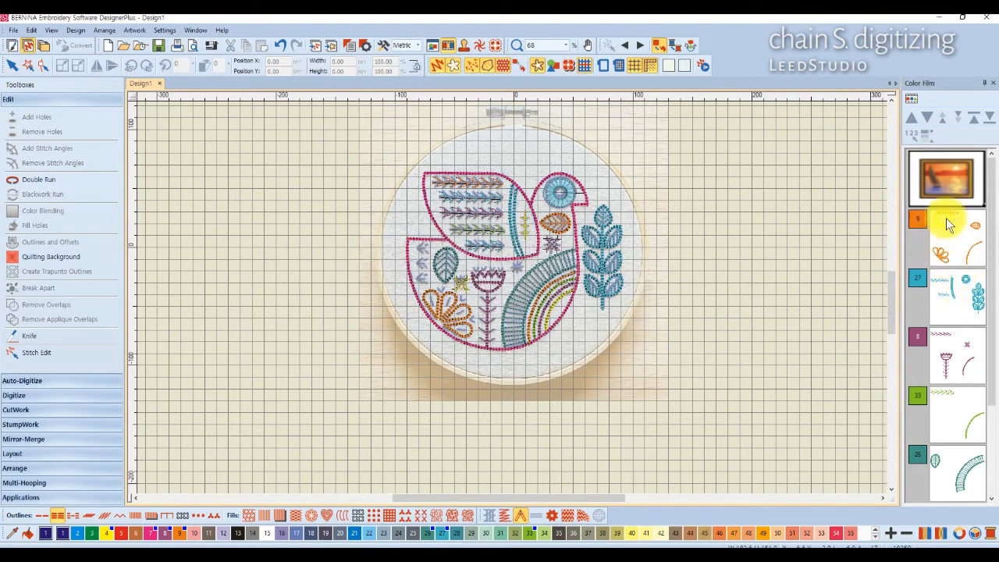
# Step: Examine the stitching sequence by color block and by individual object
pyautogui.moveTo(993, 384); pyautogui.dragTo(993, 400)
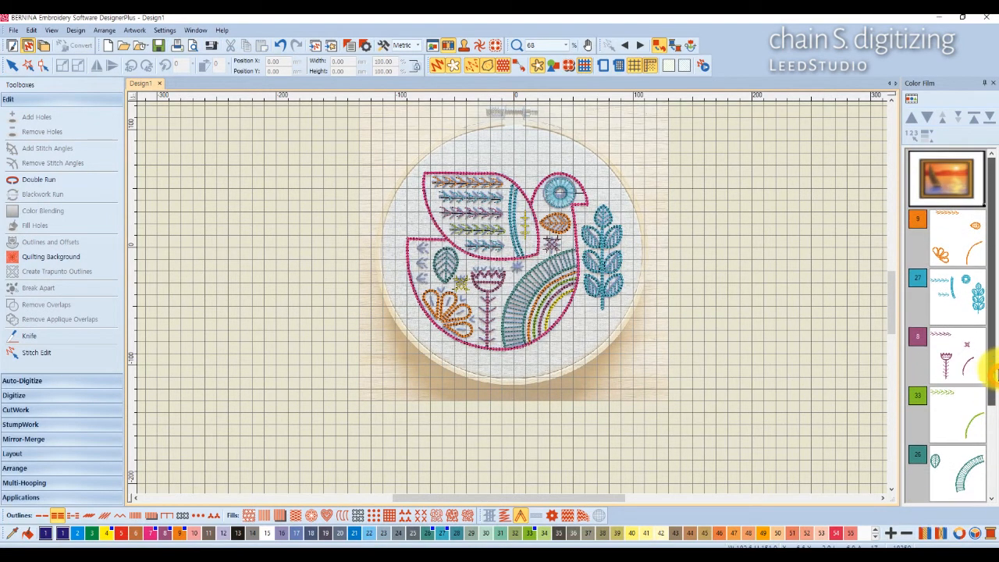
pyautogui.click(913, 98)
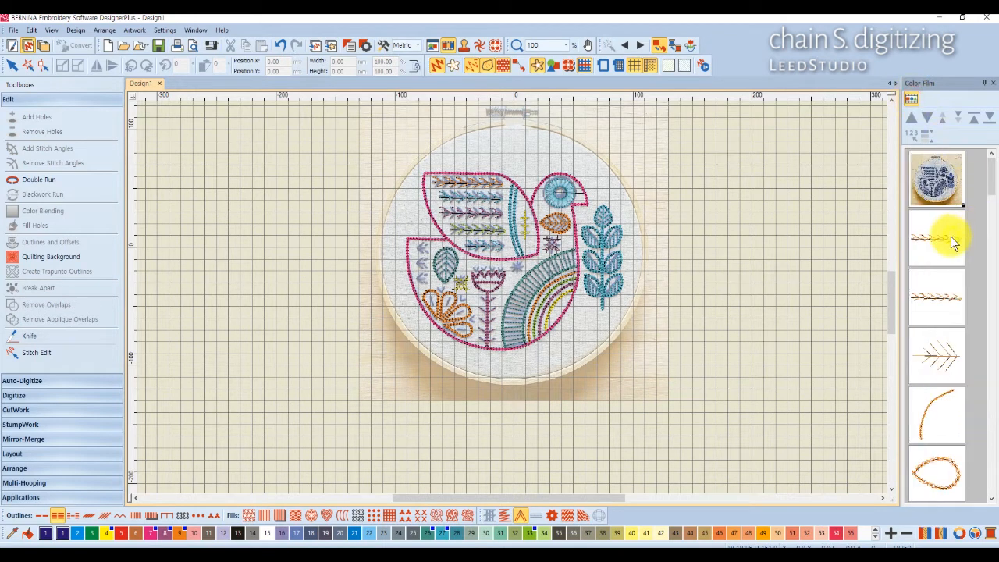
pyautogui.scroll(-8, 937, 430)
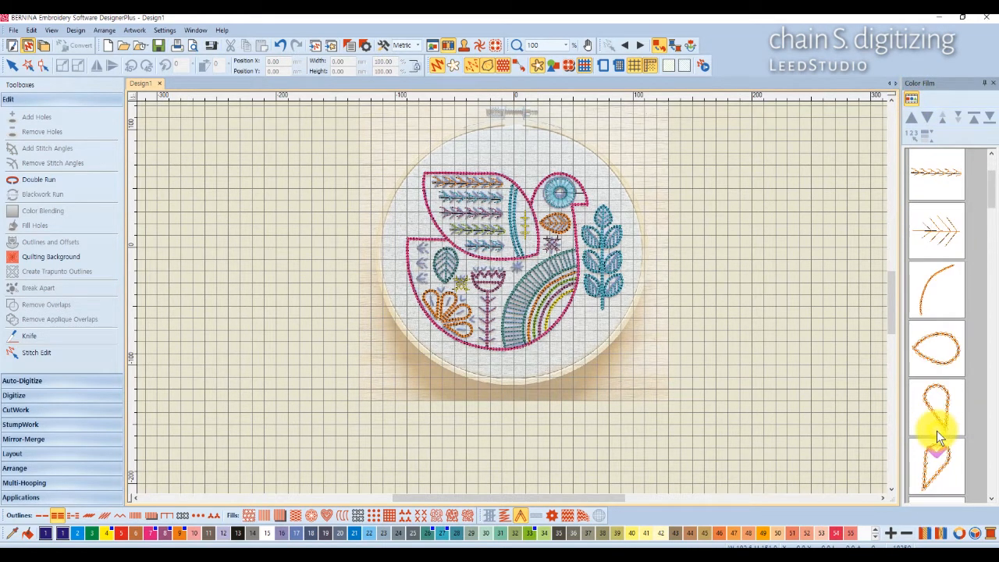
pyautogui.scroll(-5, 936, 430)
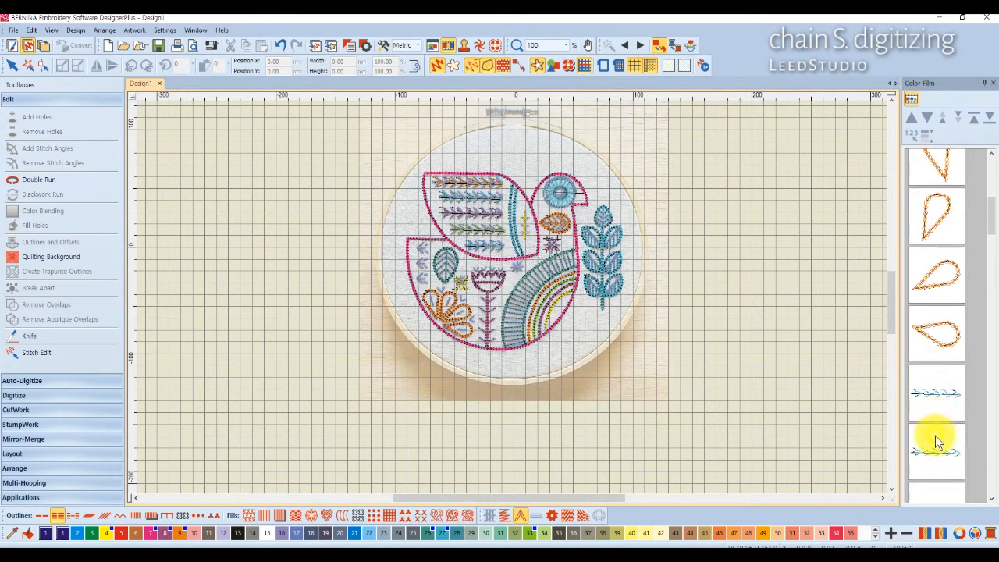
pyautogui.scroll(-6, 936, 438)
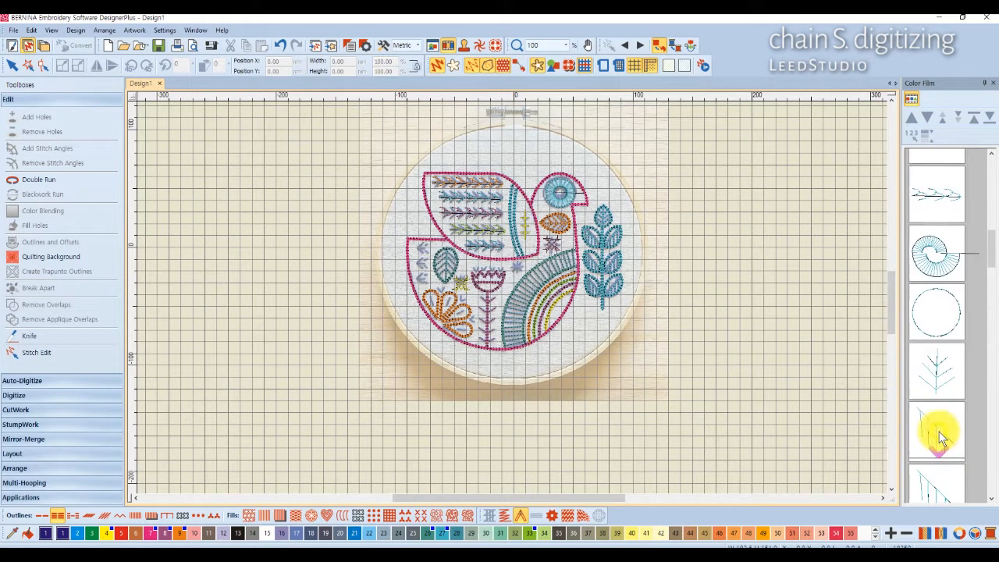
pyautogui.scroll(-6, 940, 438)
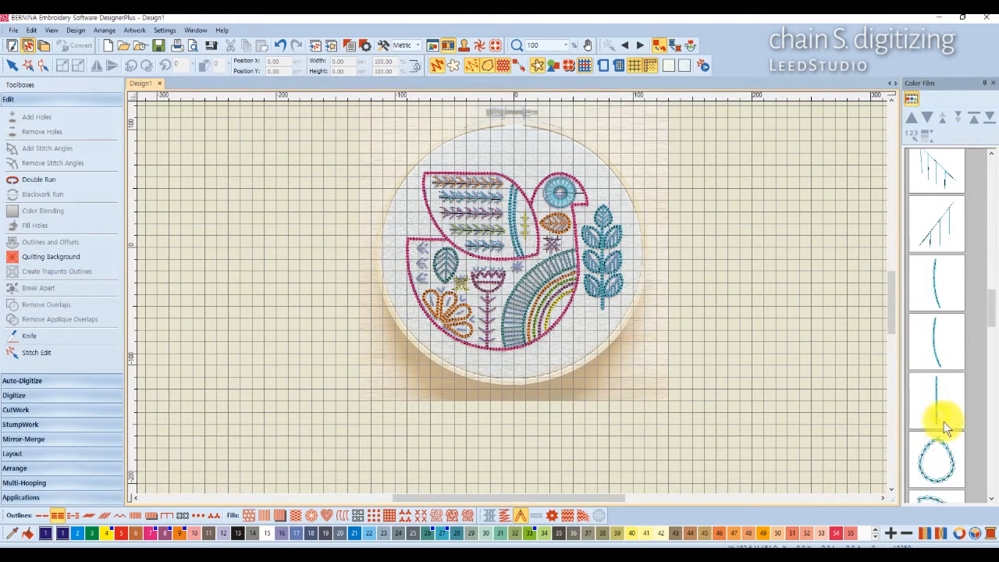
pyautogui.click(912, 99)
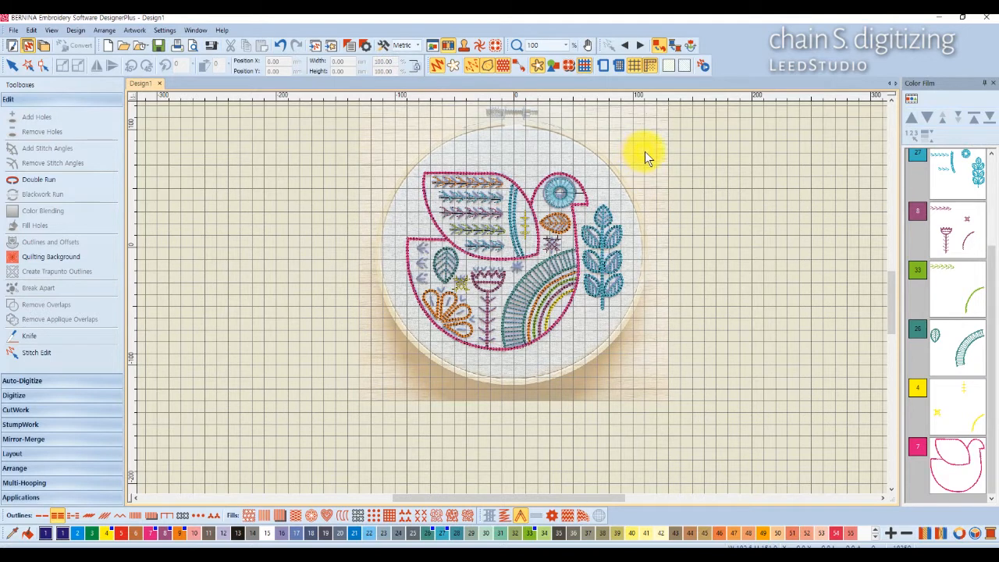
# Step: Display the embroidery hoop around the design
pyautogui.click(605, 65)
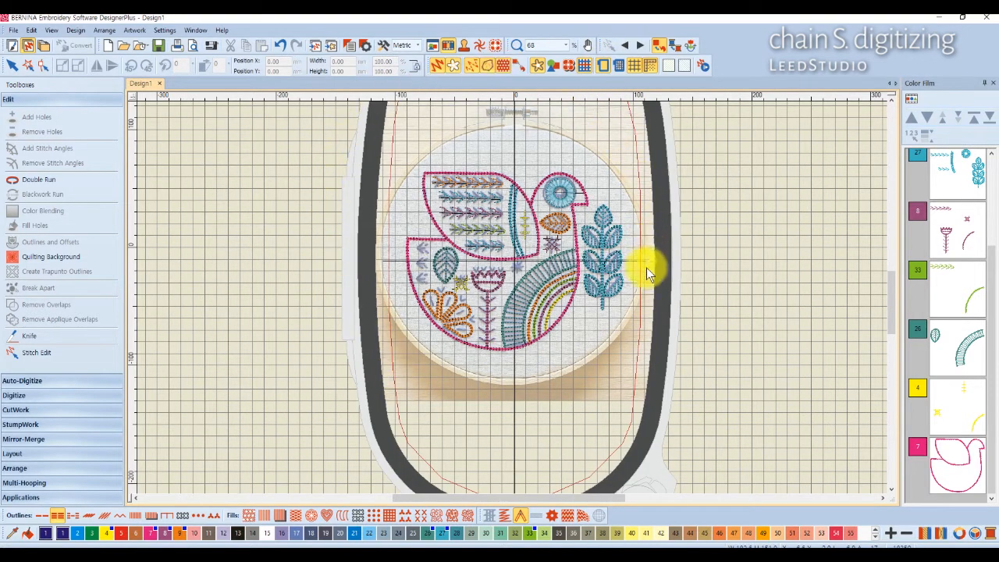
pyautogui.scroll(-2, 512, 299)
pyautogui.scroll(1, 512, 309)
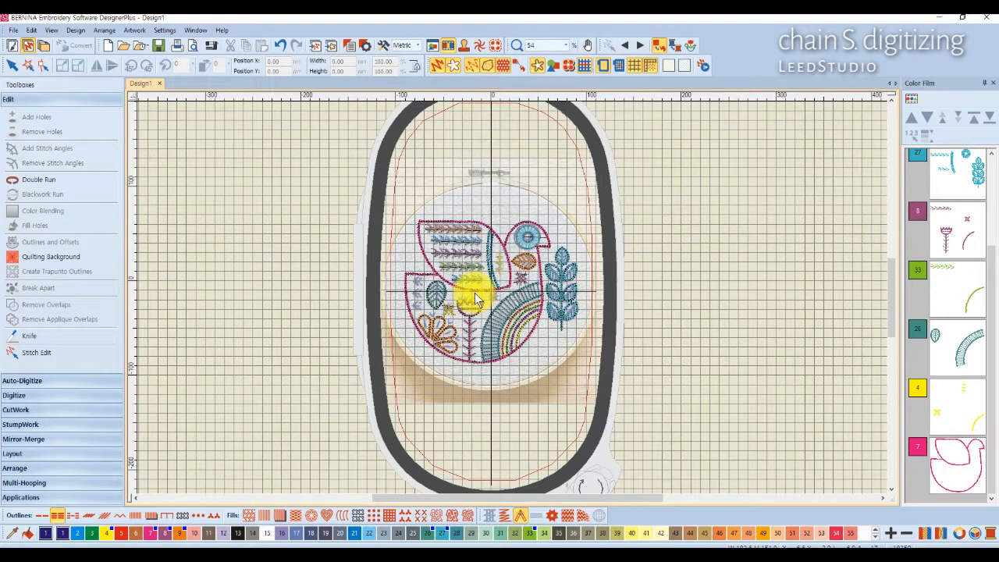
# Step: Hide the background artwork and the object outlines so only the stitches are displayed in the hoop
pyautogui.click(538, 67)
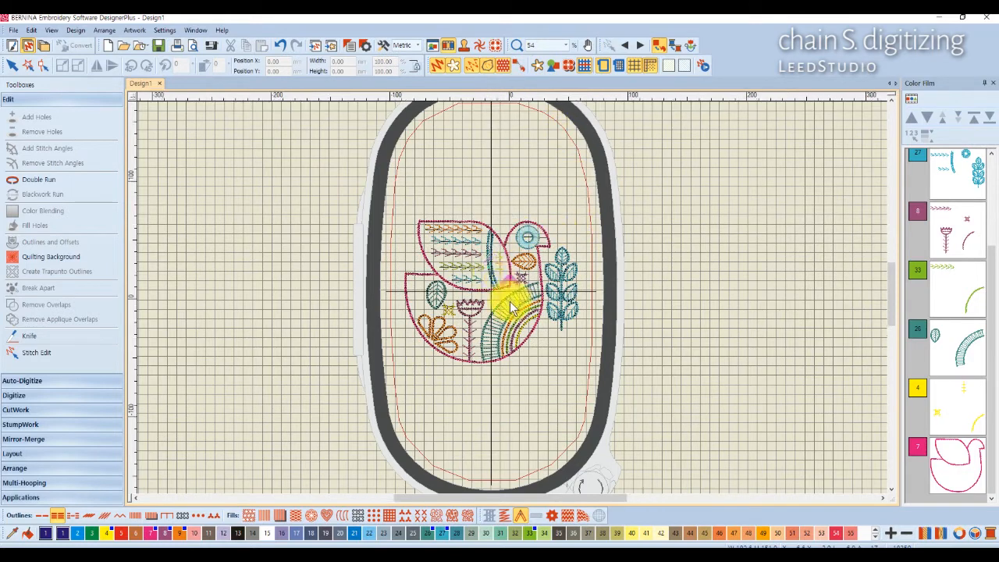
pyautogui.scroll(3, 511, 299)
pyautogui.scroll(1, 513, 302)
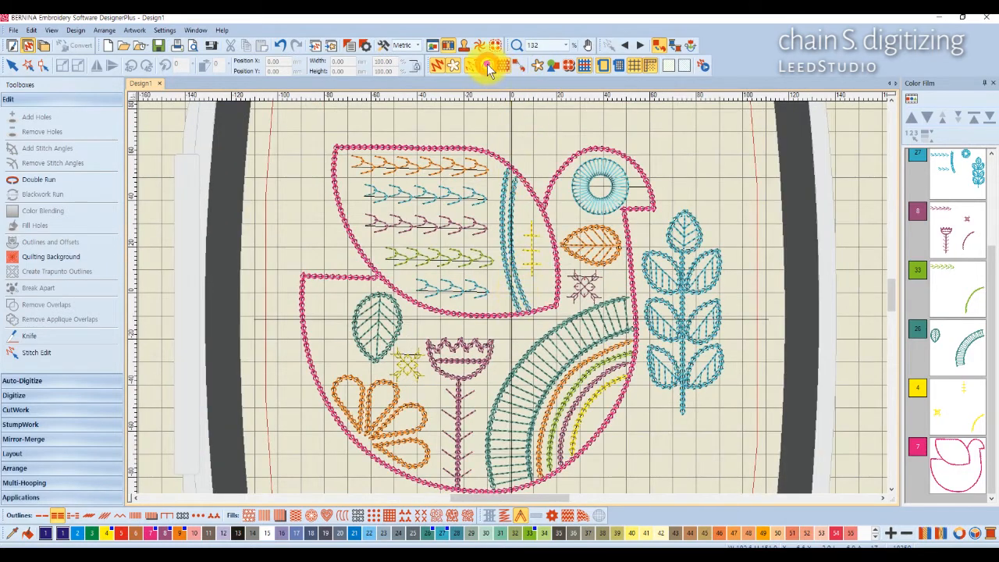
pyautogui.scroll(-3, 512, 298)
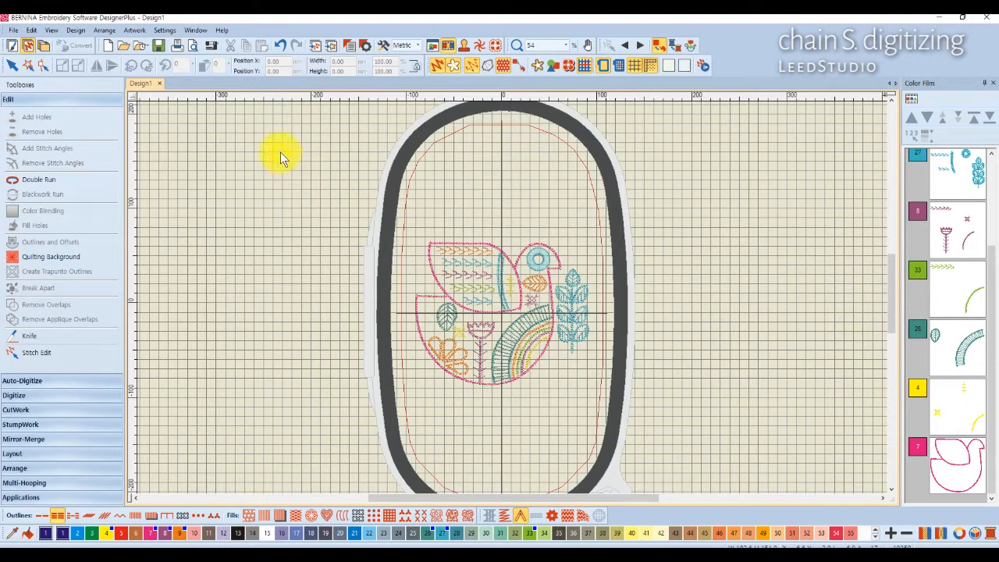
# Step: Export the design to the desktop as the machine file Design1.EXP in BERNINA USB Stick (*.EXP) format
pyautogui.click(13, 29)
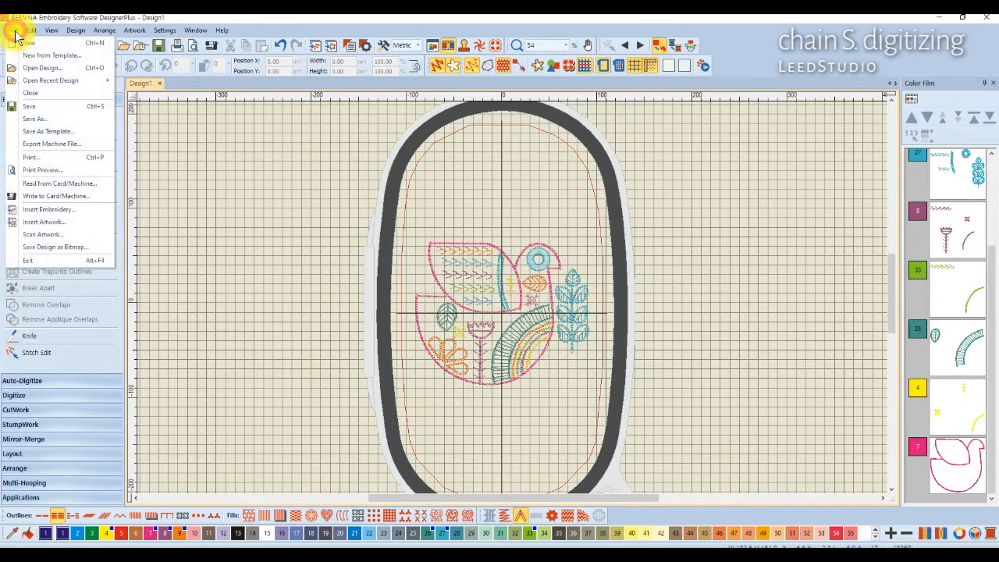
pyautogui.click(50, 143)
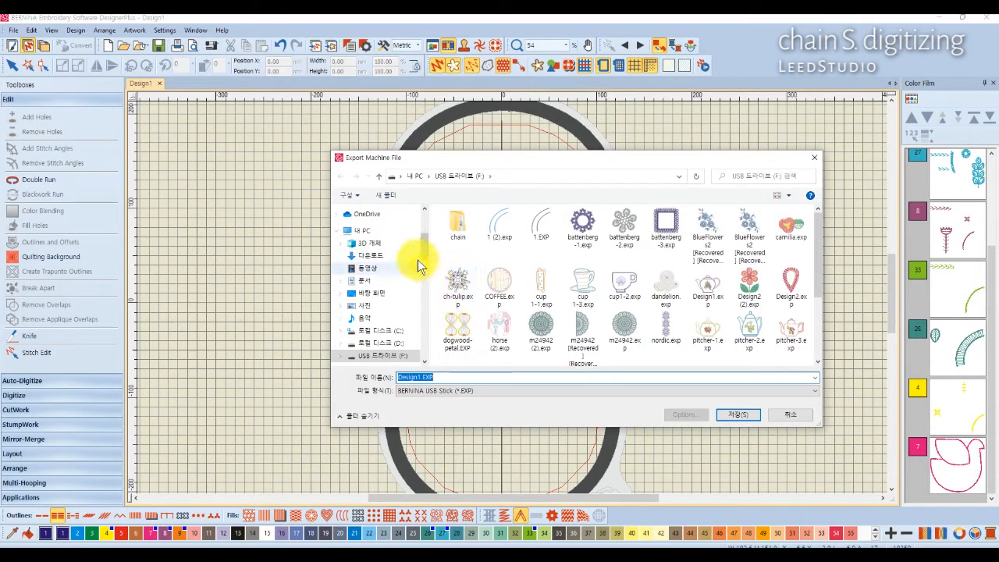
pyautogui.scroll(3, 425, 244)
pyautogui.click(393, 229)
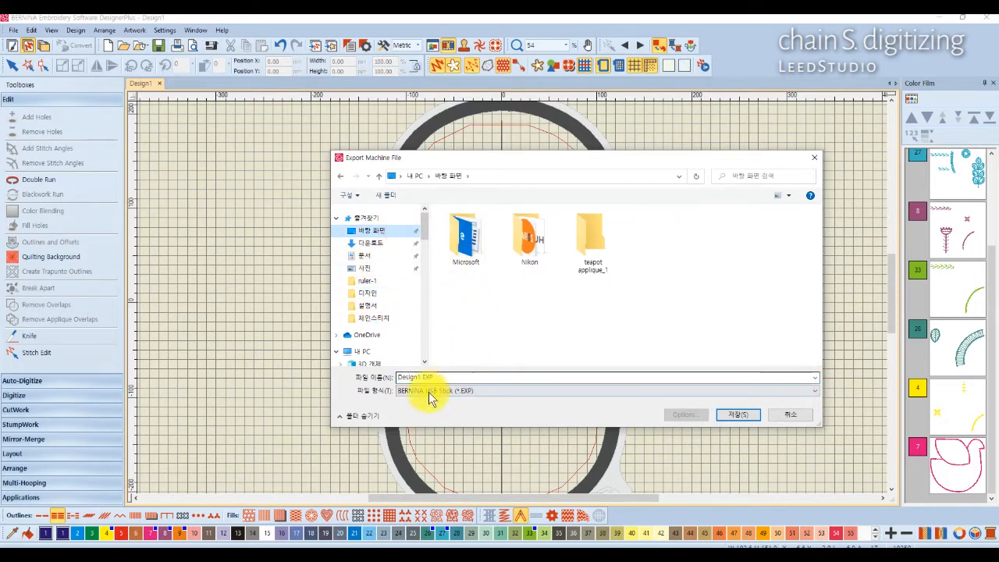
pyautogui.click(737, 415)
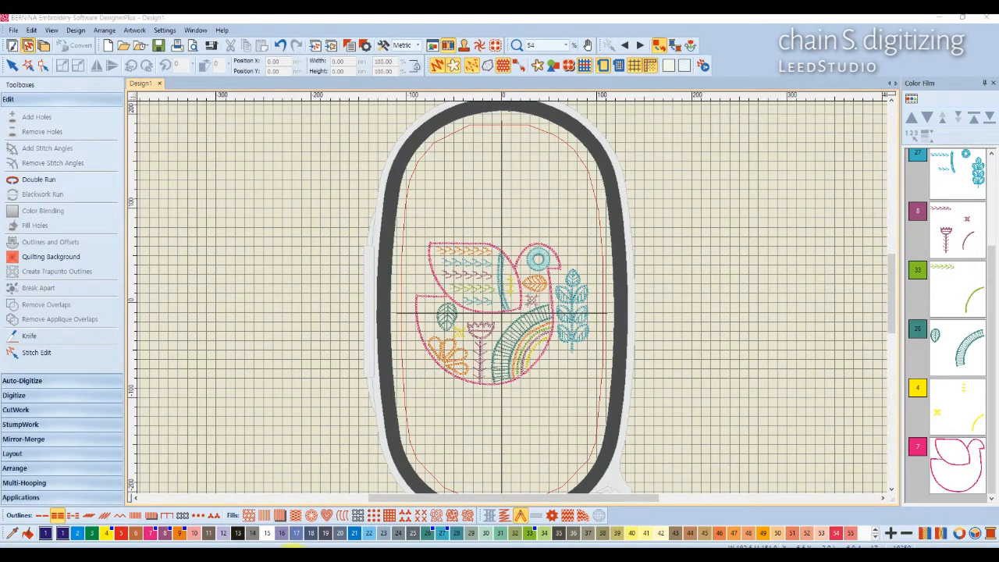
# Step: Switch to File Explorer, show the desktop folder and try to open the exported Design1.EXP
pyautogui.click(291, 545)
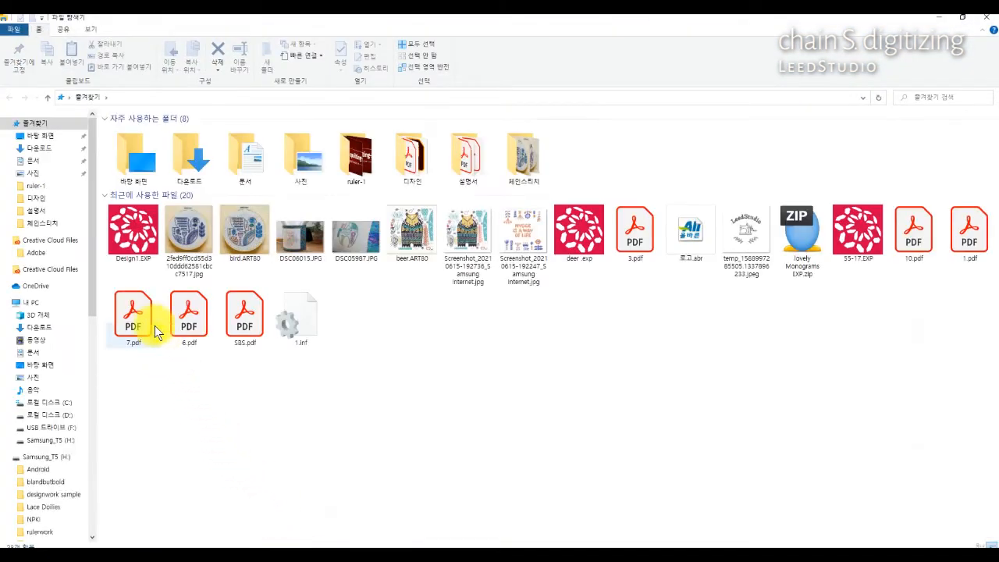
pyautogui.click(43, 136)
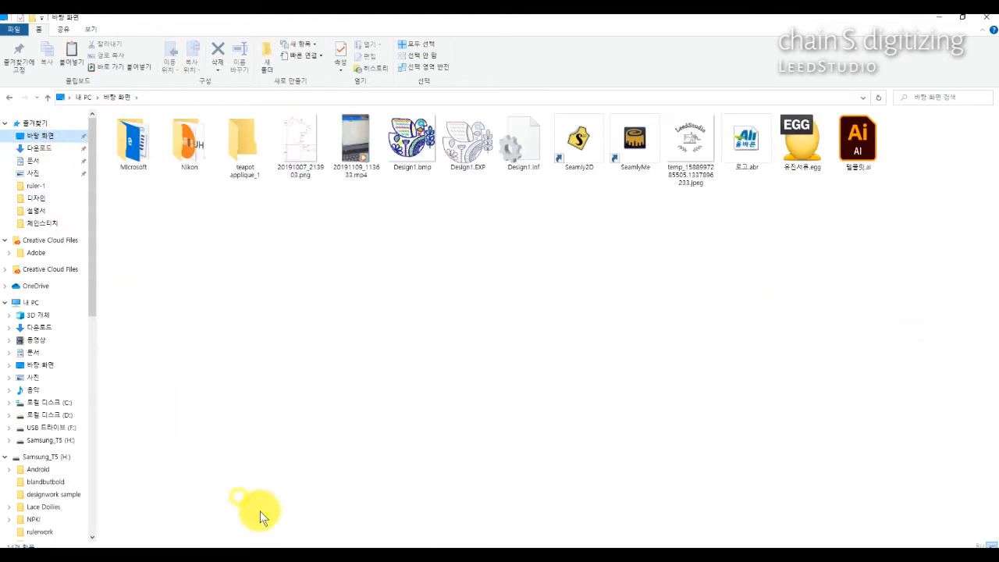
pyautogui.click(468, 150)
pyautogui.doubleClick(469, 150)
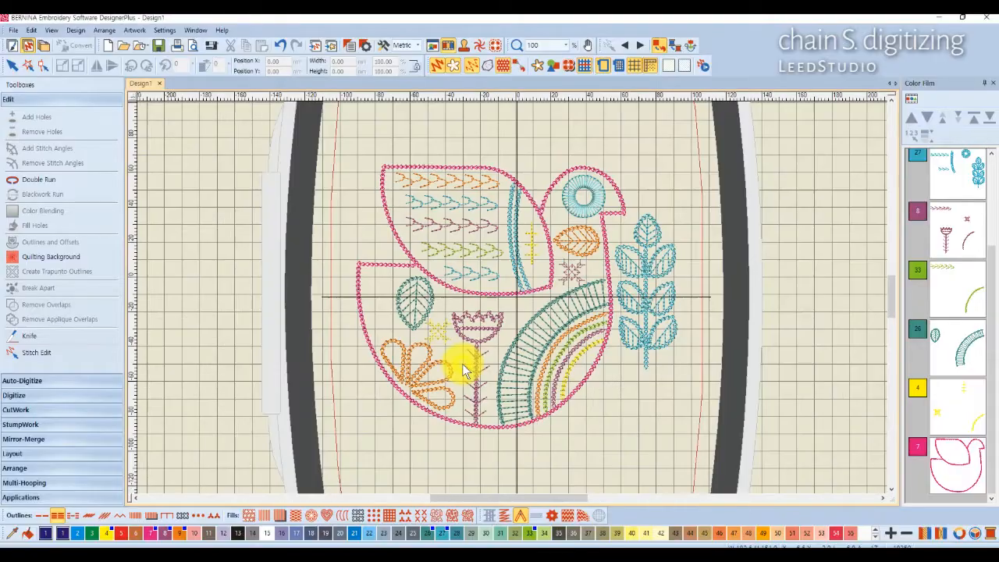
# Step: Close the current design and open the exported Design1.EXP machine file from the desktop
pyautogui.click(159, 84)
pyautogui.click(126, 50)
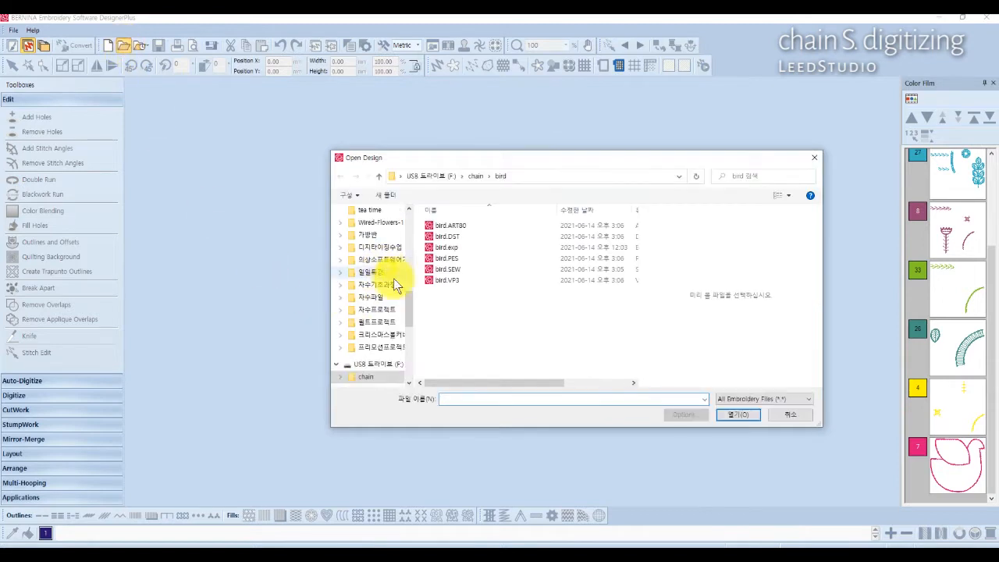
pyautogui.moveTo(412, 314); pyautogui.dragTo(363, 196)
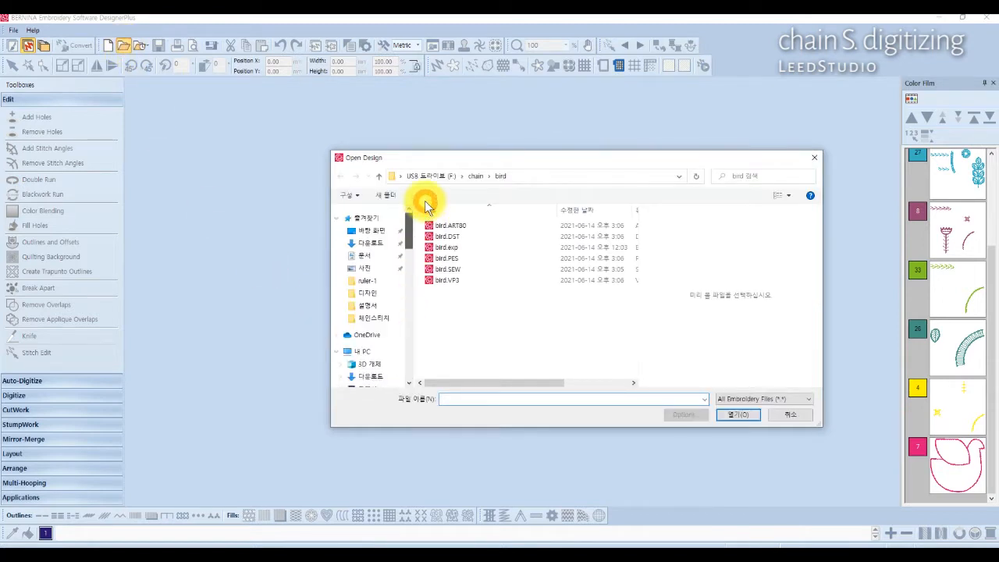
pyautogui.click(371, 232)
pyautogui.doubleClick(442, 311)
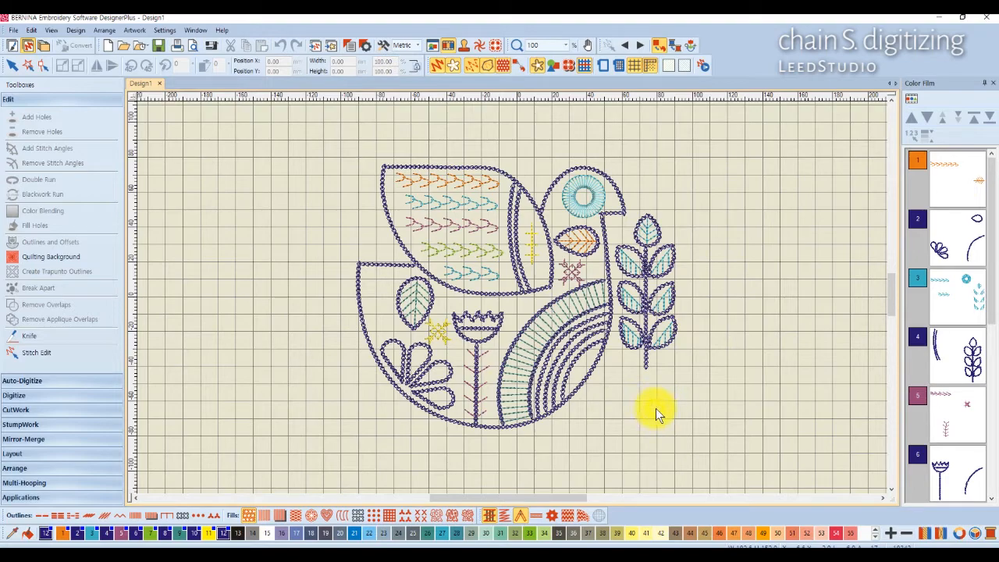
# Step: Examine the stitches of the exported file up close across the leaves, tulip, arches, head and wing
pyautogui.scroll(6, 512, 294)
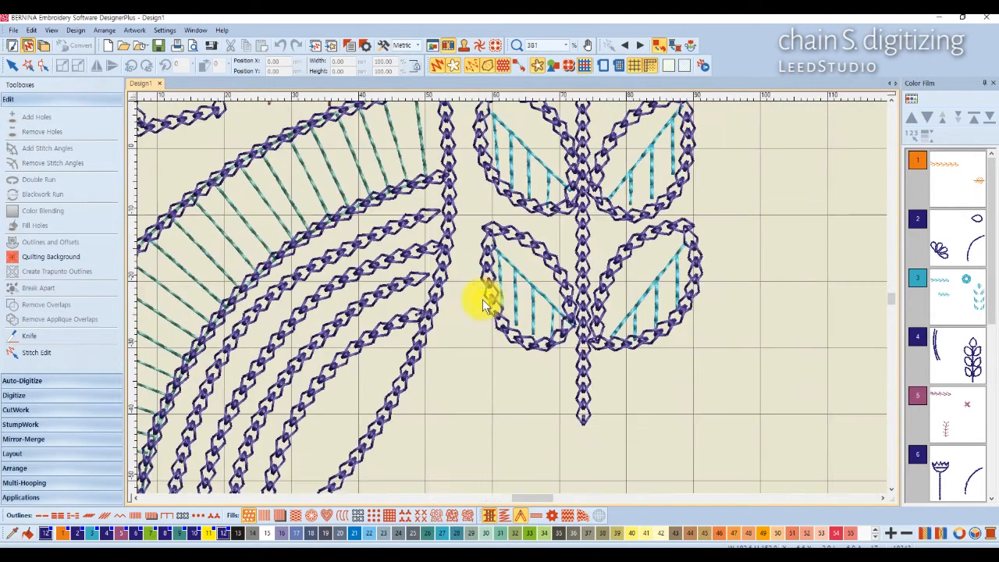
pyautogui.scroll(-6, 490, 303)
pyautogui.scroll(2, 380, 275)
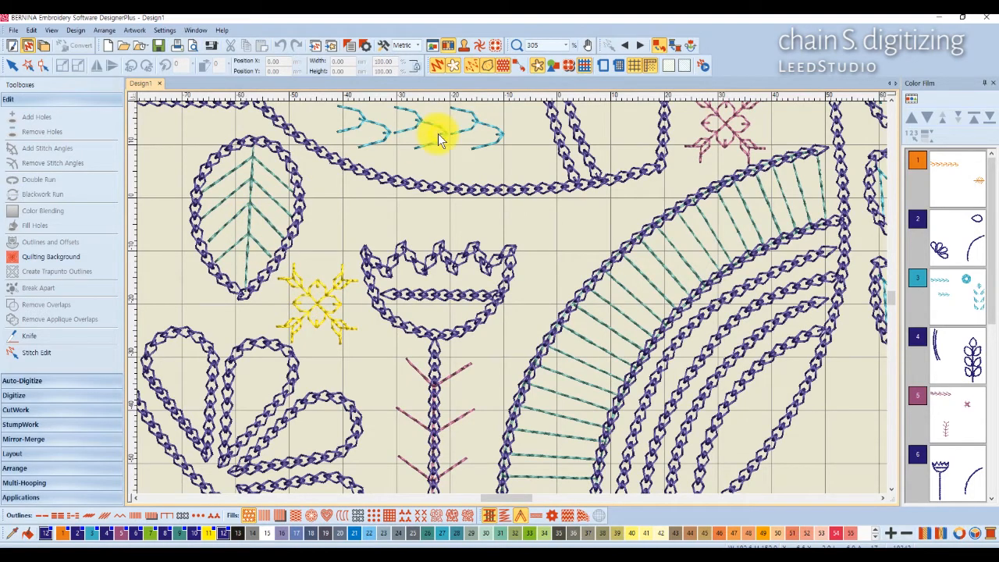
pyautogui.scroll(-5, 515, 320)
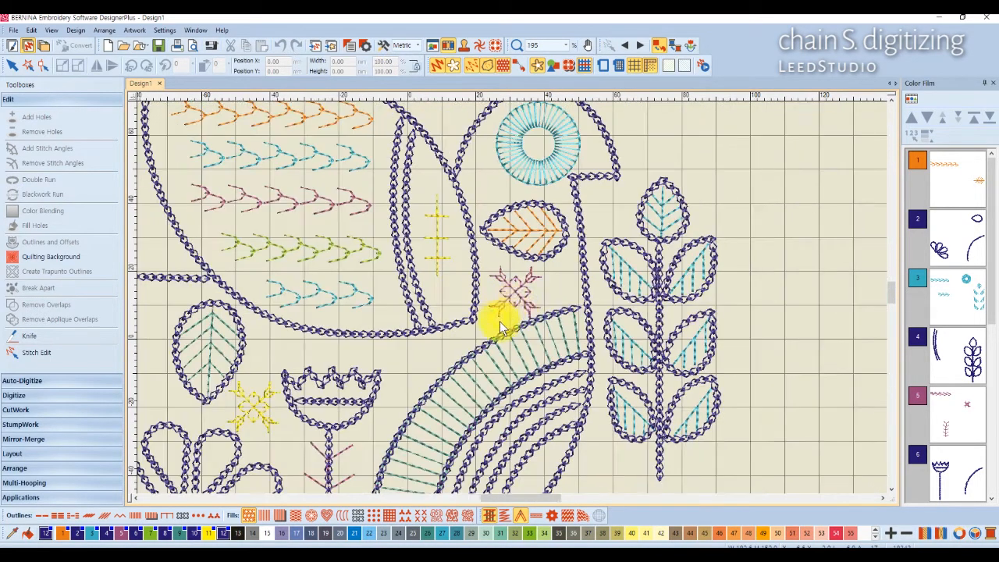
pyautogui.scroll(1, 508, 297)
pyautogui.scroll(3, 512, 300)
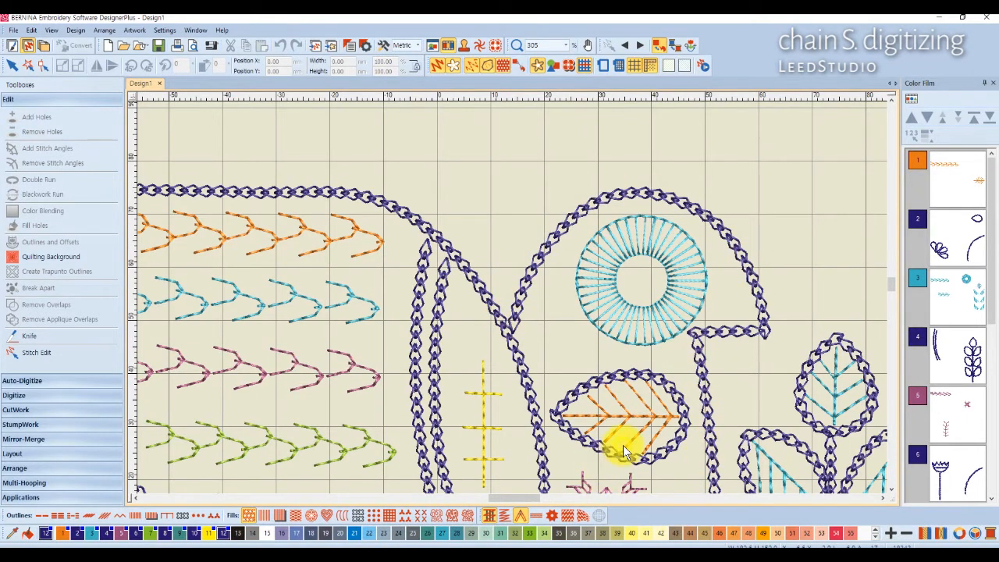
pyautogui.scroll(-2, 623, 445)
pyautogui.scroll(2, 315, 338)
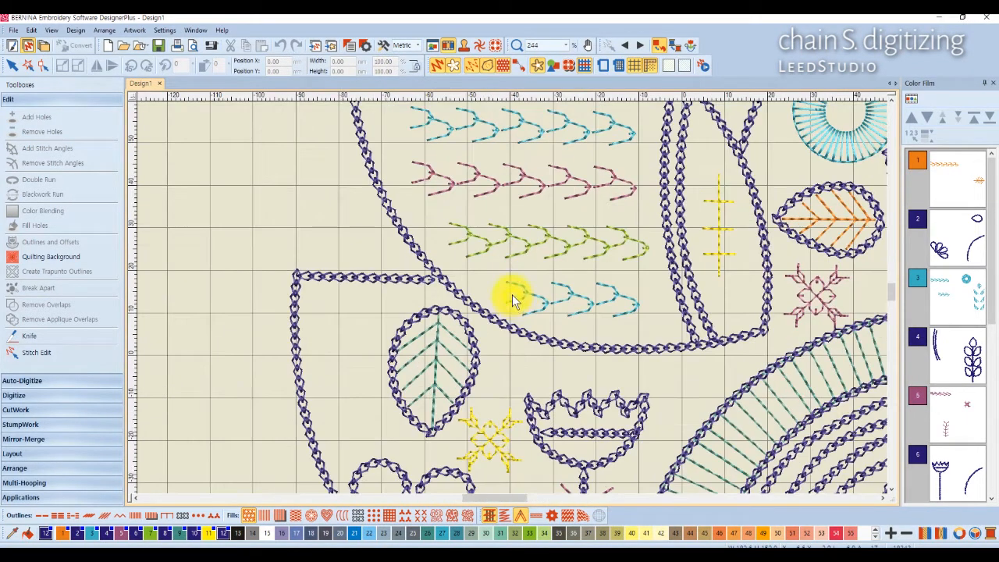
pyautogui.scroll(-2, 512, 294)
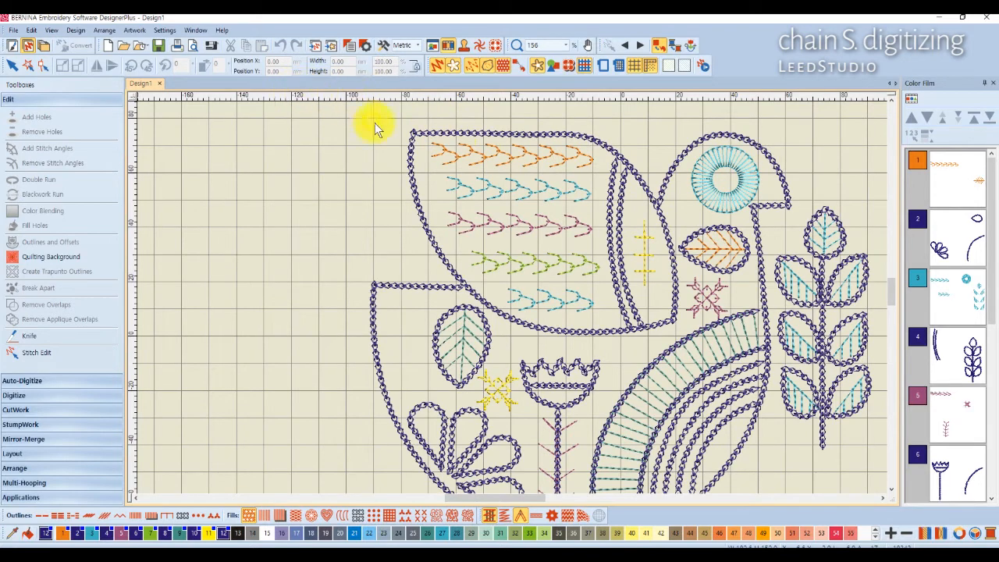
# Step: Turn off the realistic stitch display and select individual chain segments along the wing's upper edge to inspect them
pyautogui.click(422, 136)
pyautogui.scroll(4, 472, 273)
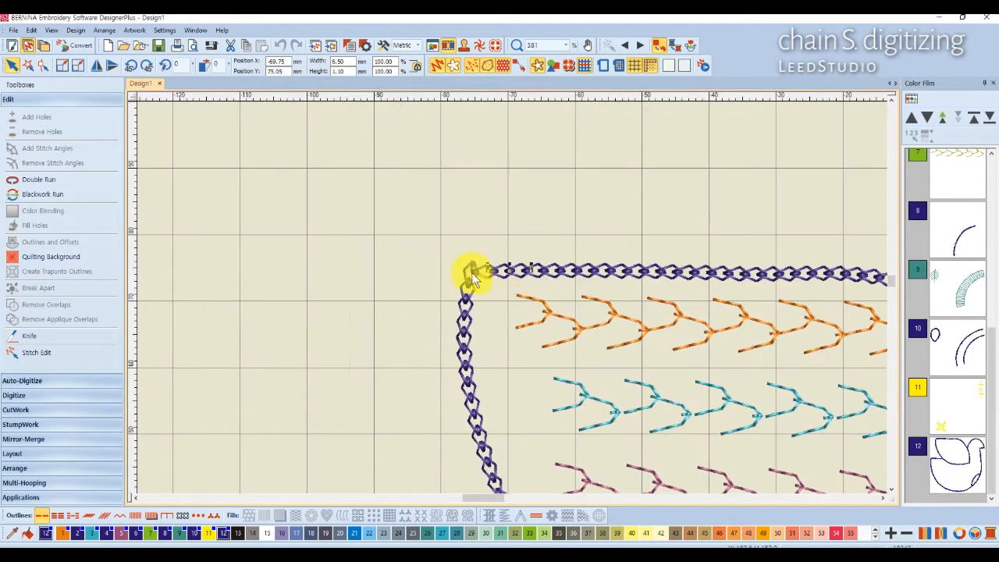
pyautogui.click(436, 68)
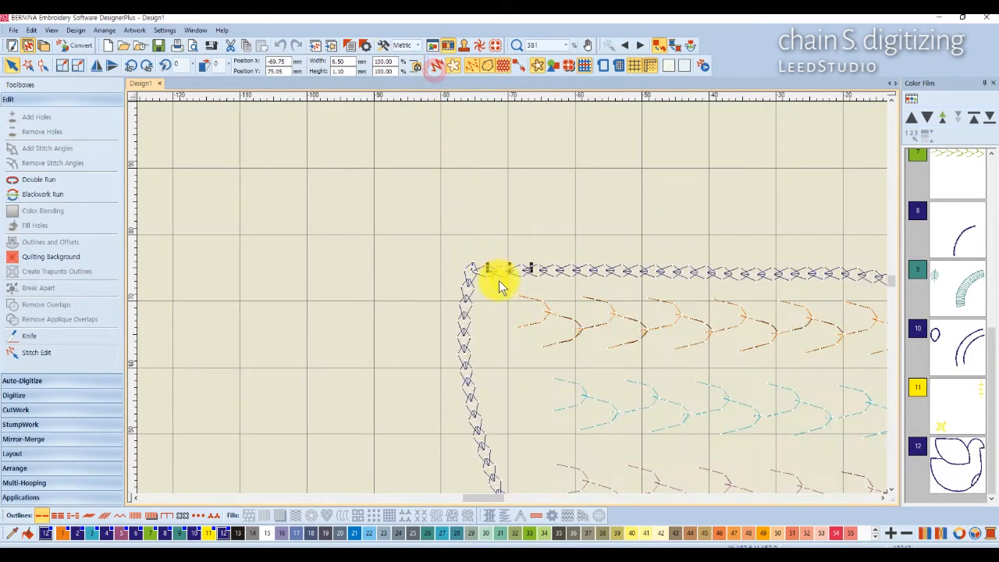
pyautogui.click(517, 274)
pyautogui.scroll(5, 531, 290)
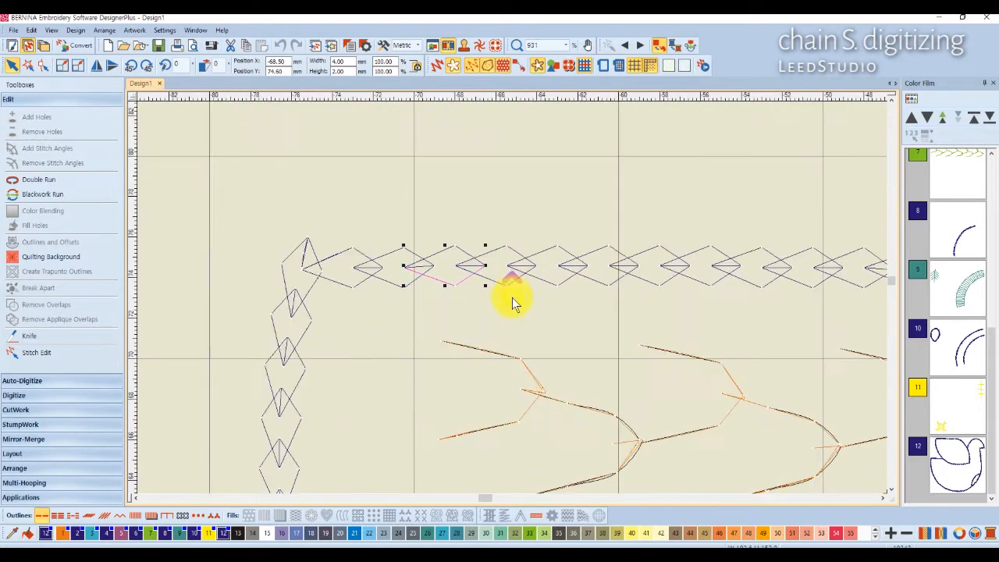
pyautogui.click(566, 281)
pyautogui.click(622, 282)
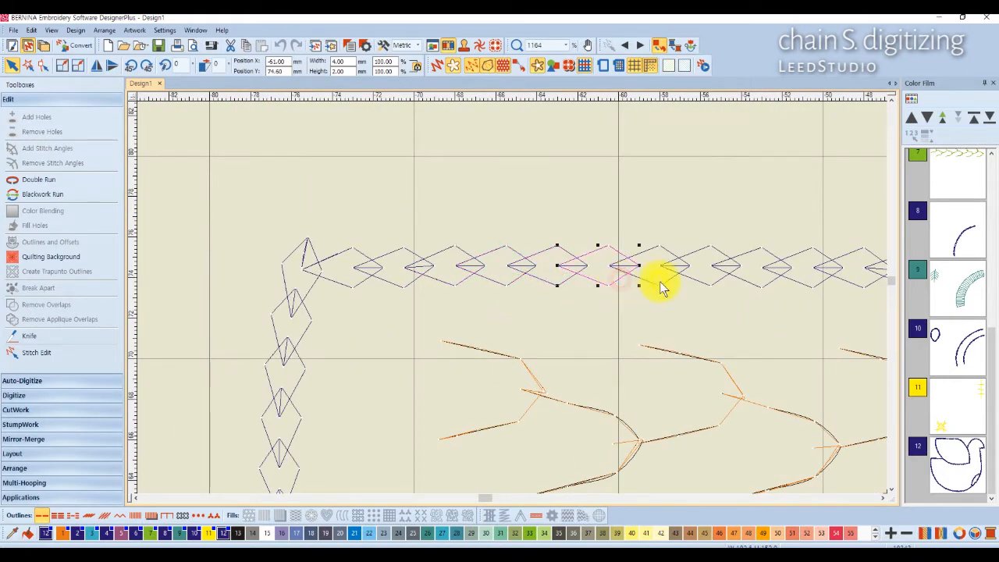
pyautogui.click(660, 284)
pyautogui.click(699, 282)
# Step: Restore the realistic stitch display and view the whole bird design
pyautogui.scroll(-5, 512, 297)
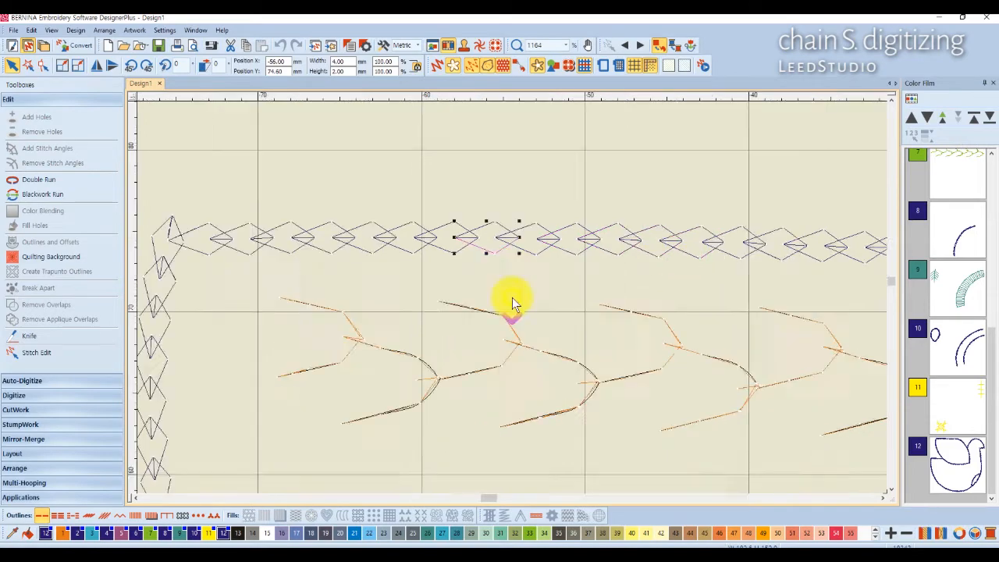
pyautogui.scroll(-6, 512, 297)
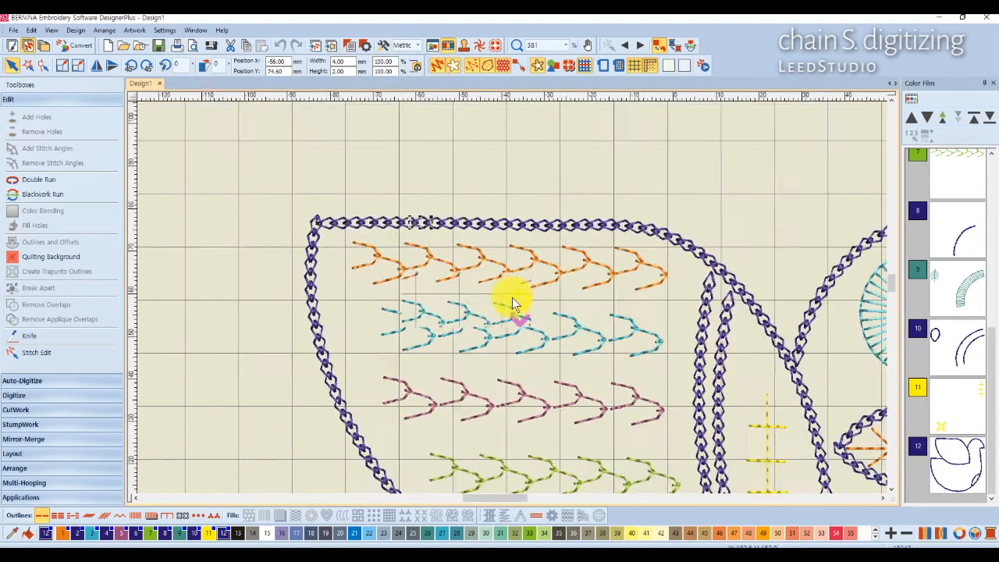
pyautogui.scroll(-1, 422, 288)
pyautogui.scroll(1, 670, 446)
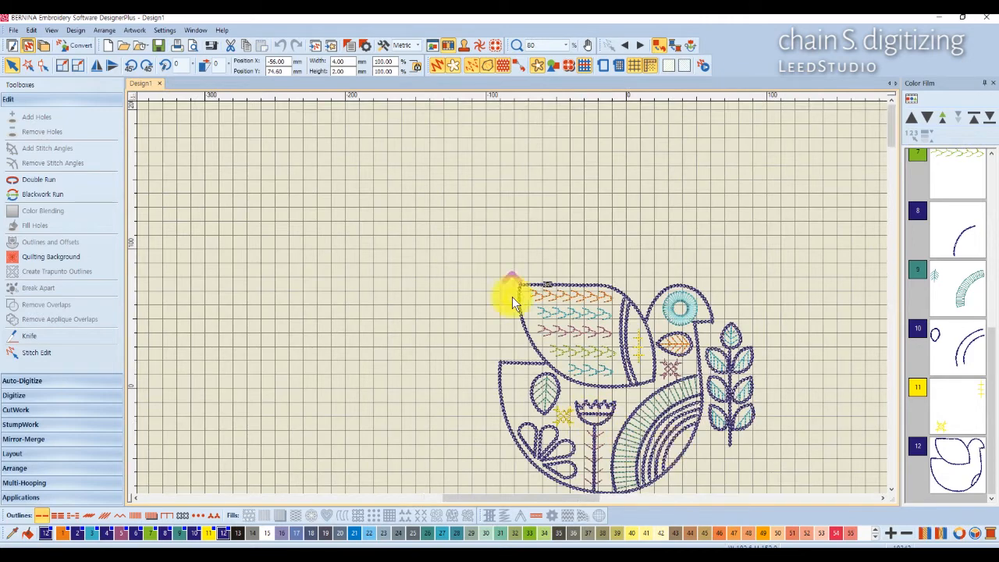
pyautogui.scroll(-1, 512, 298)
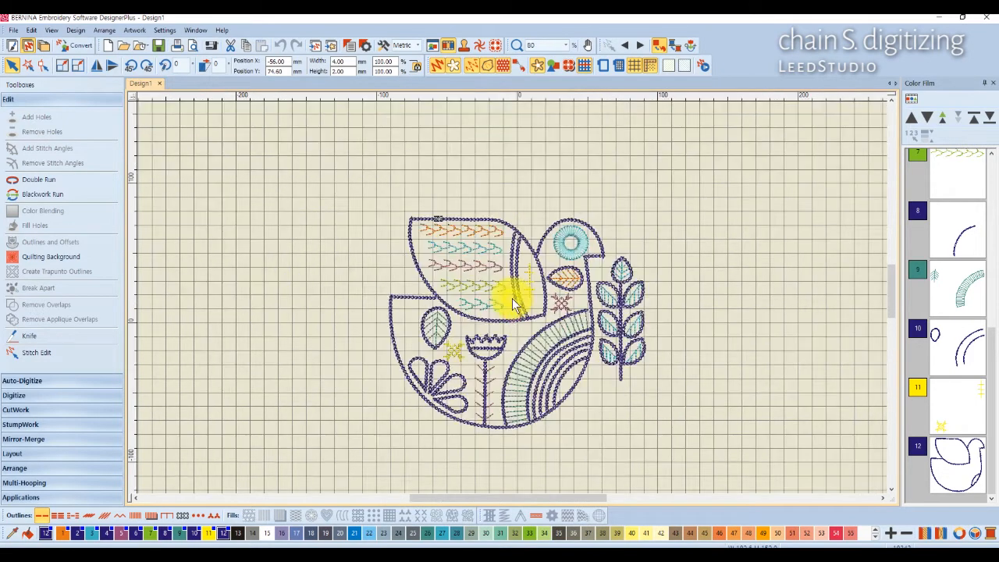